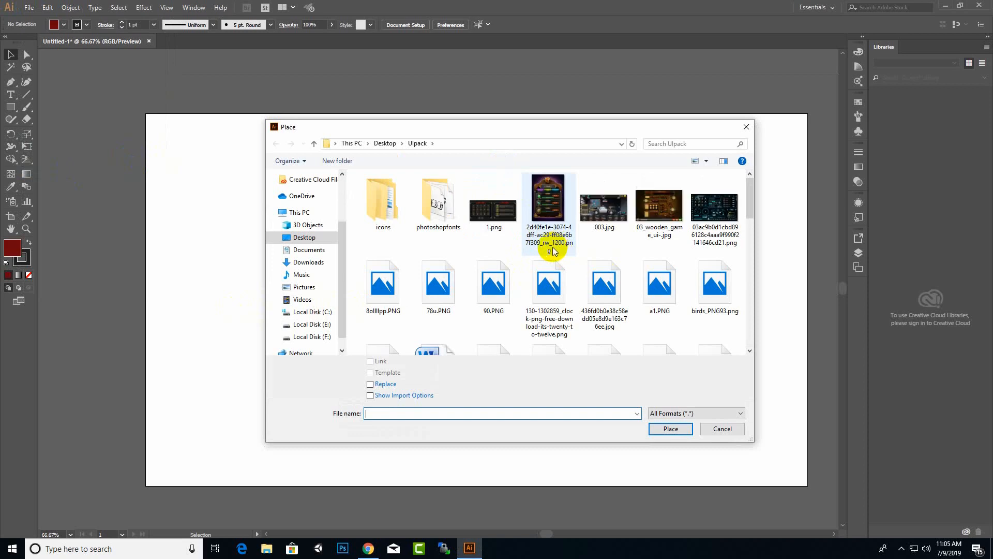
# In the Ulpack folder, pick the rainbow flower logo and birds_PNG93.png for placing.
pyautogui.click(385, 144)
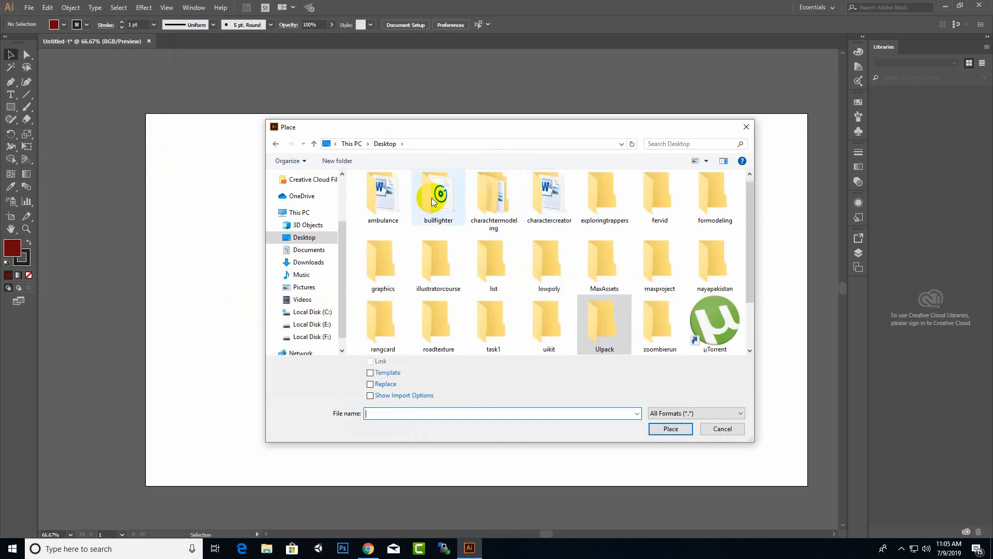
pyautogui.click(278, 146)
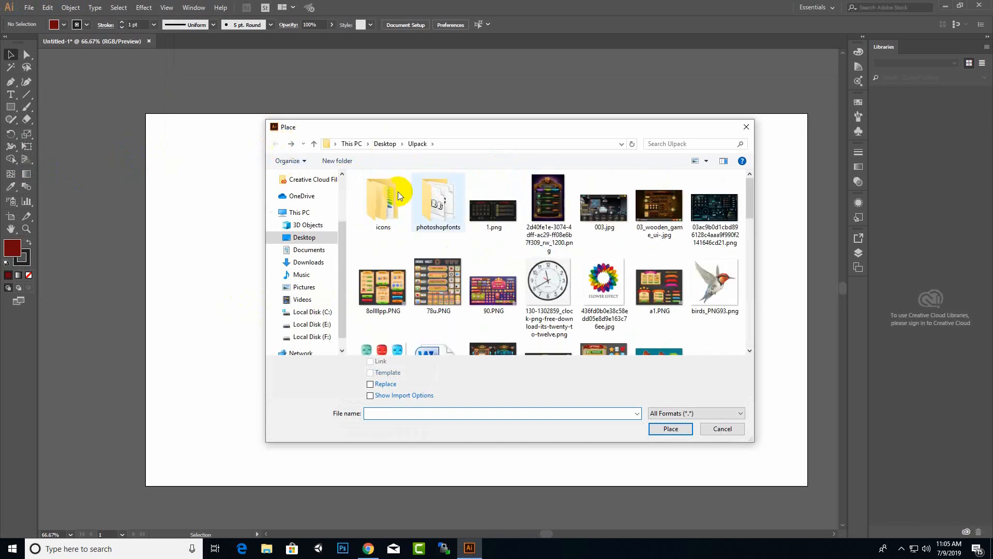
pyautogui.click(604, 281)
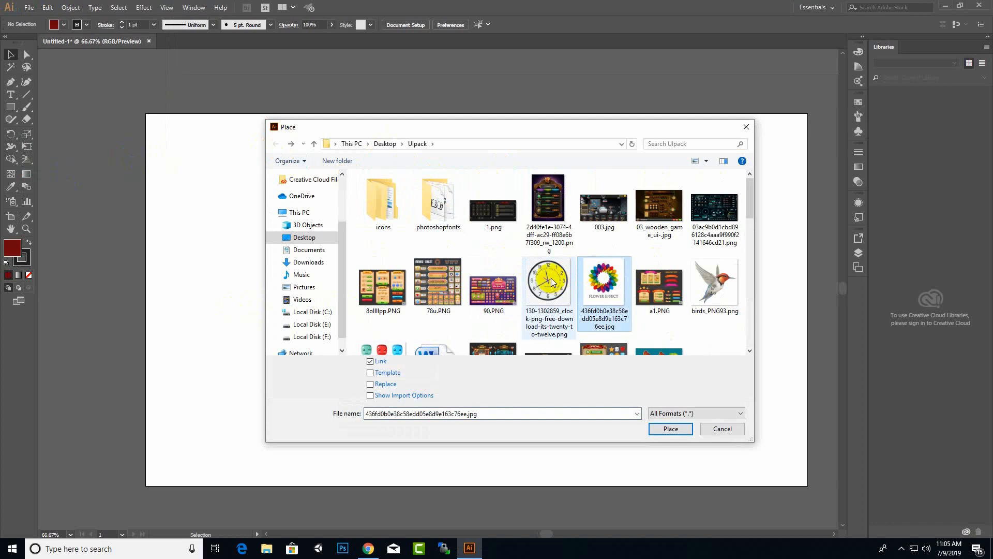
pyautogui.keyDown('ctrl'); pyautogui.click(714, 283); pyautogui.keyUp('ctrl')
# Add images.jpg, logo-designing-500x500.jpg, images.png, maxresdefault.jpg and maxresdefault (1).jpg, then place all seven.
pyautogui.scroll(-3, 469, 243)
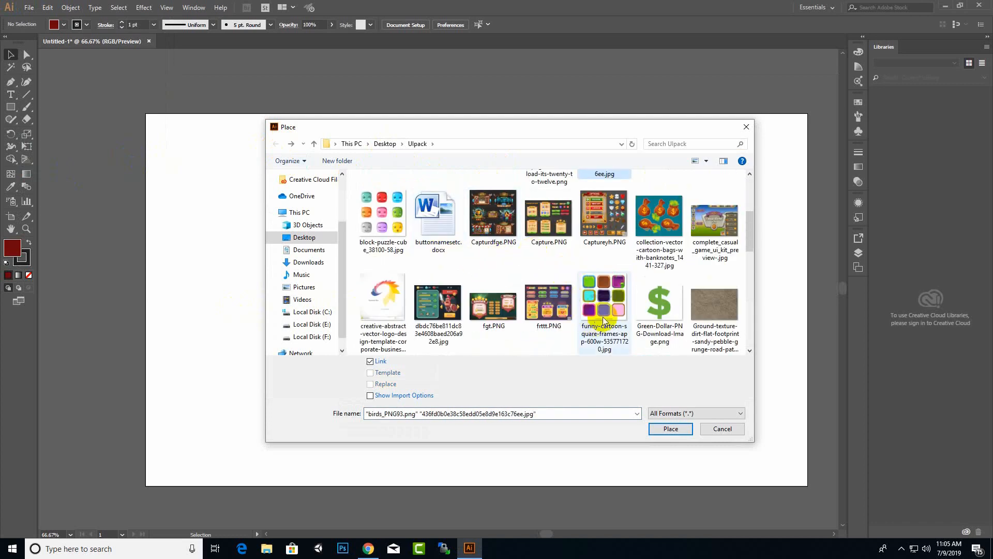
pyautogui.scroll(-3, 520, 315)
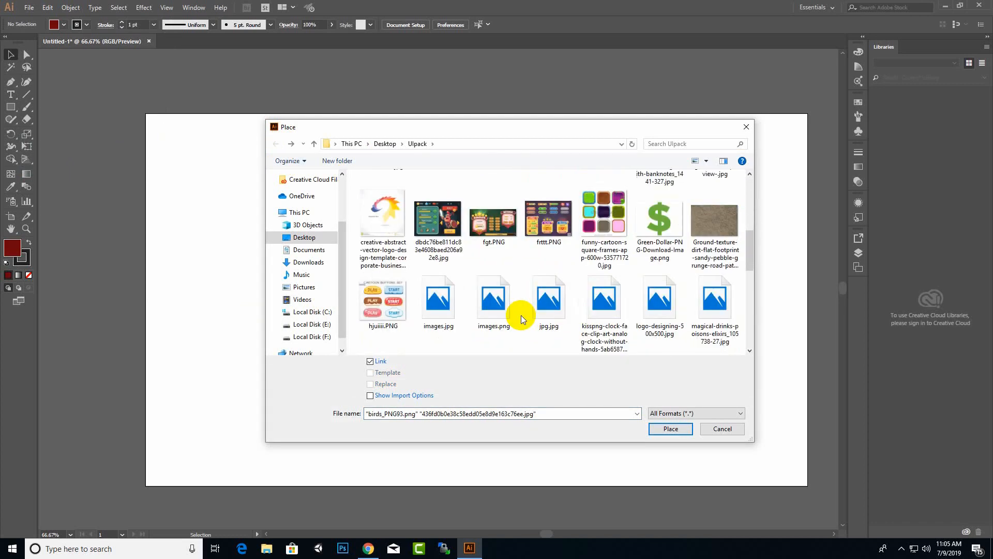
pyautogui.keyDown('ctrl'); pyautogui.click(457, 315); pyautogui.keyUp('ctrl')
pyautogui.keyDown('ctrl'); pyautogui.click(660, 303); pyautogui.keyUp('ctrl')
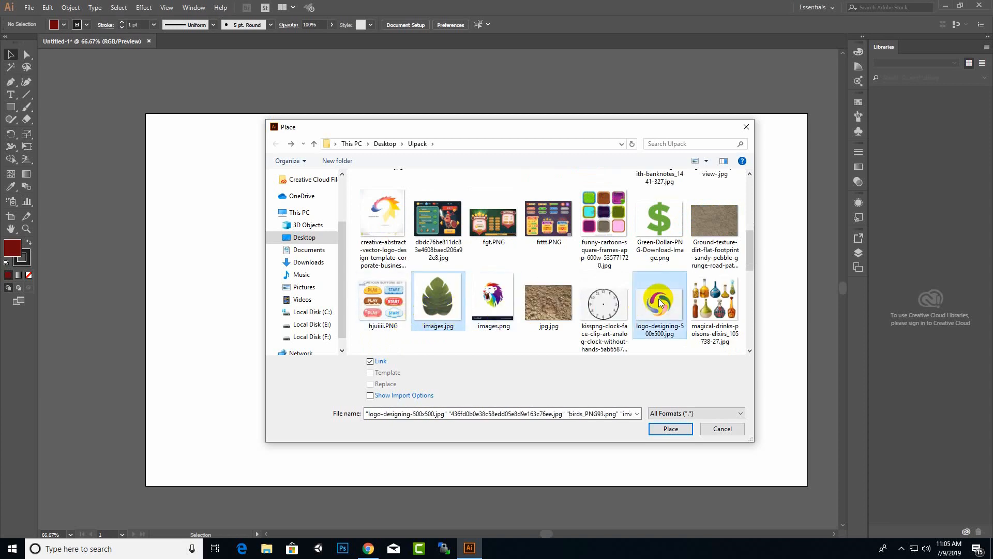
pyautogui.keyDown('ctrl'); pyautogui.click(493, 299); pyautogui.keyUp('ctrl')
pyautogui.scroll(-3, 578, 284)
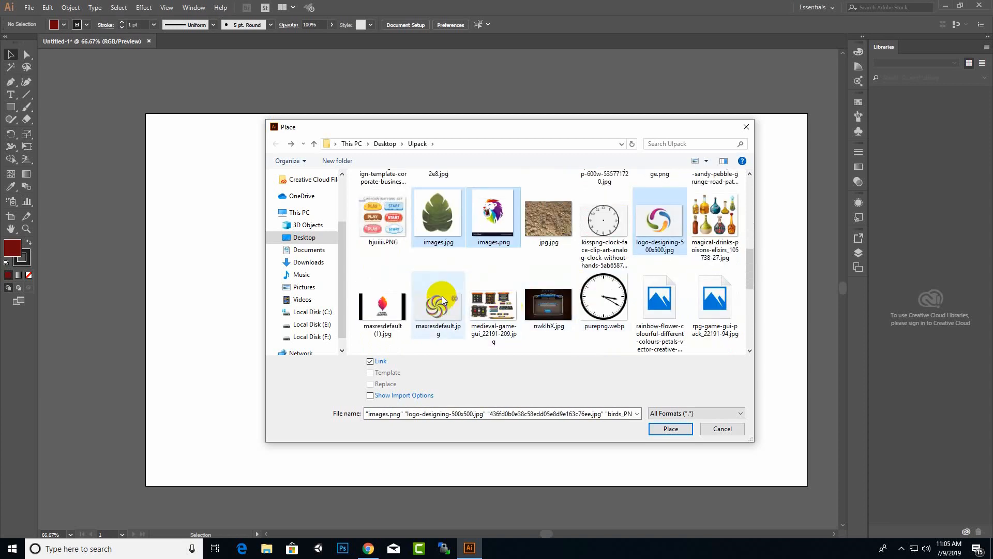
pyautogui.keyDown('ctrl'); pyautogui.click(431, 313); pyautogui.keyUp('ctrl')
pyautogui.keyDown('ctrl'); pyautogui.click(387, 314); pyautogui.keyUp('ctrl')
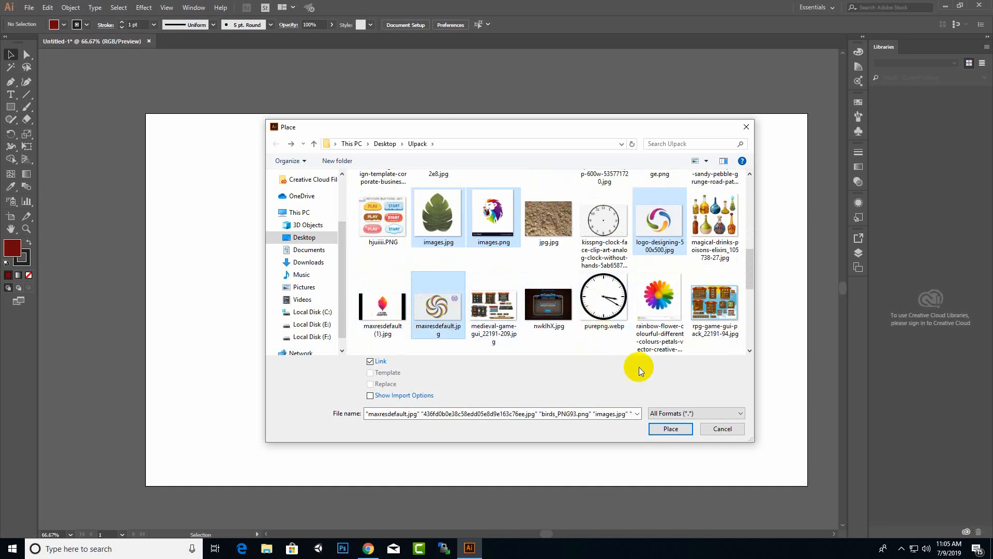
pyautogui.keyDown('ctrl'); pyautogui.click(398, 316); pyautogui.keyUp('ctrl')
pyautogui.scroll(-3, 528, 336)
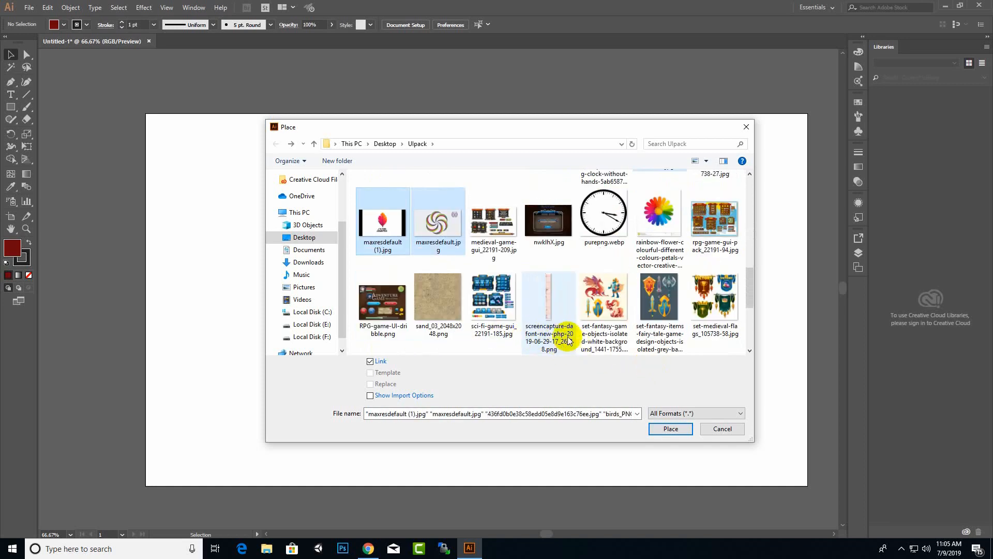
pyautogui.click(669, 431)
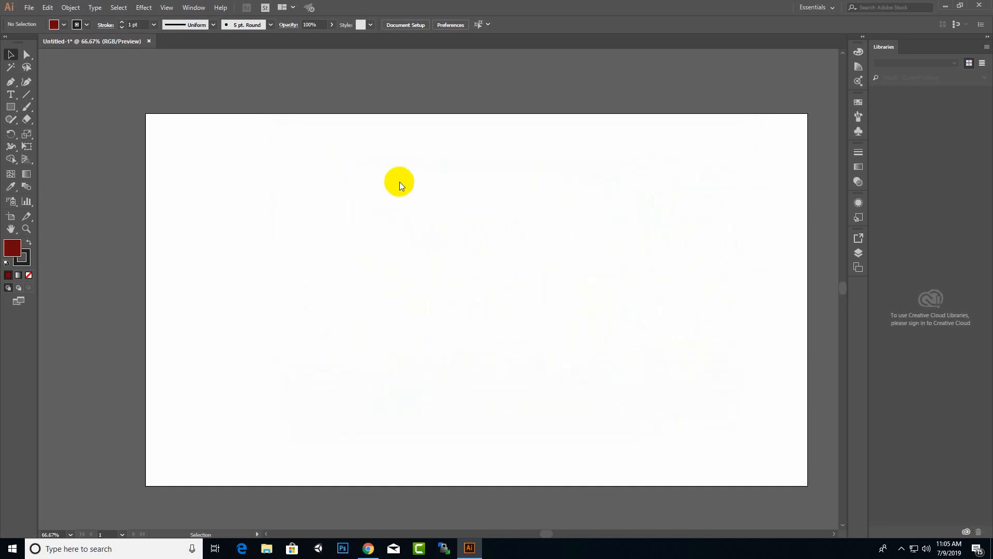
# Drop the seven loaded images onto the canvas, ending with the green-pink swirl.
pyautogui.click(401, 178)
pyautogui.click(332, 176)
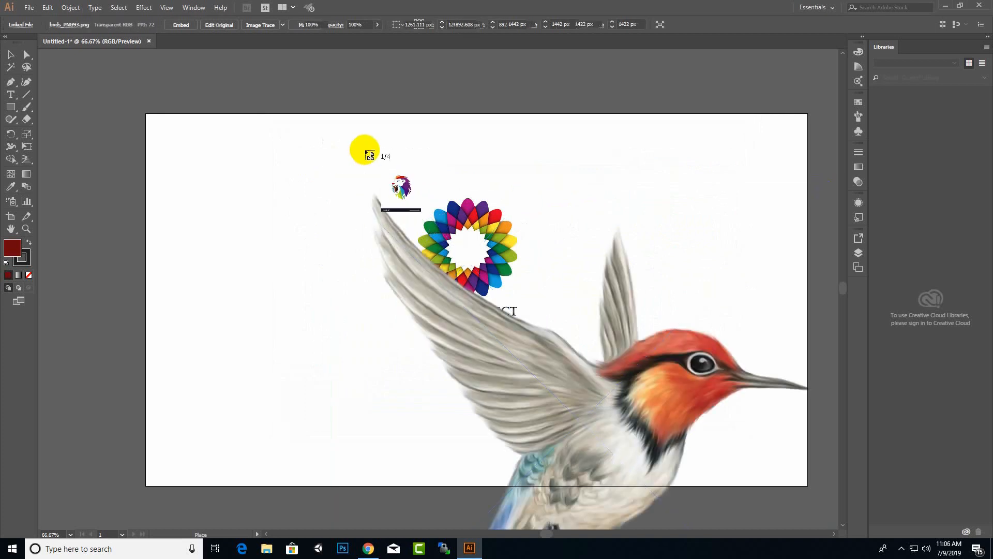
pyautogui.click(364, 150)
pyautogui.click(460, 122)
pyautogui.click(576, 121)
pyautogui.click(314, 147)
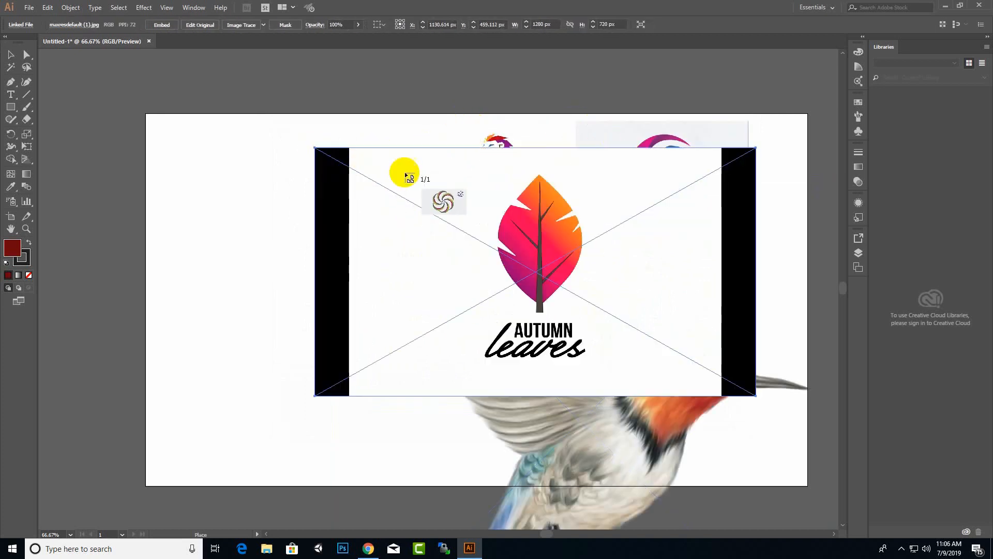
pyautogui.click(406, 96)
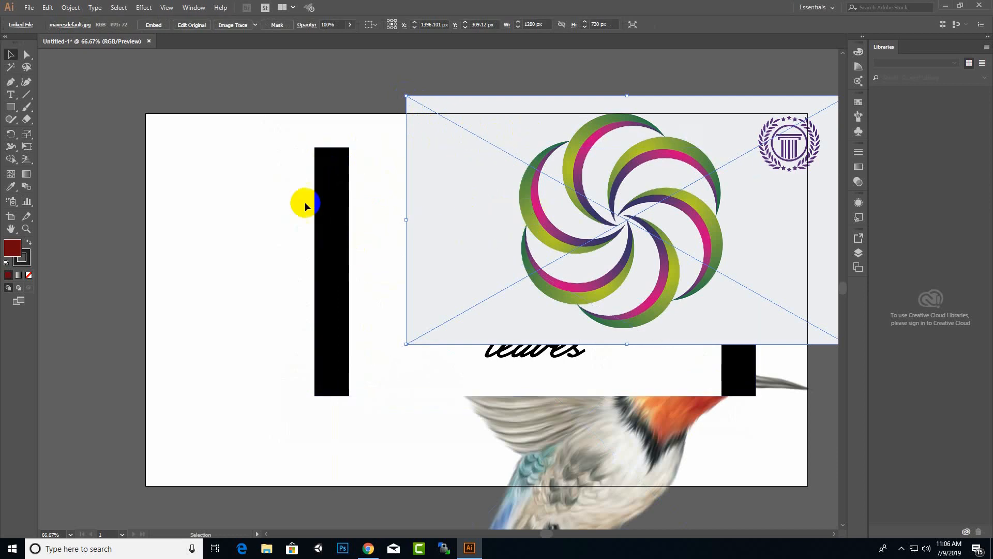
# Move all placed images off the artboard to the left, then bring the swirl image back onto it.
pyautogui.scroll(-2, 300, 197)
pyautogui.moveTo(244, 107); pyautogui.dragTo(639, 444)
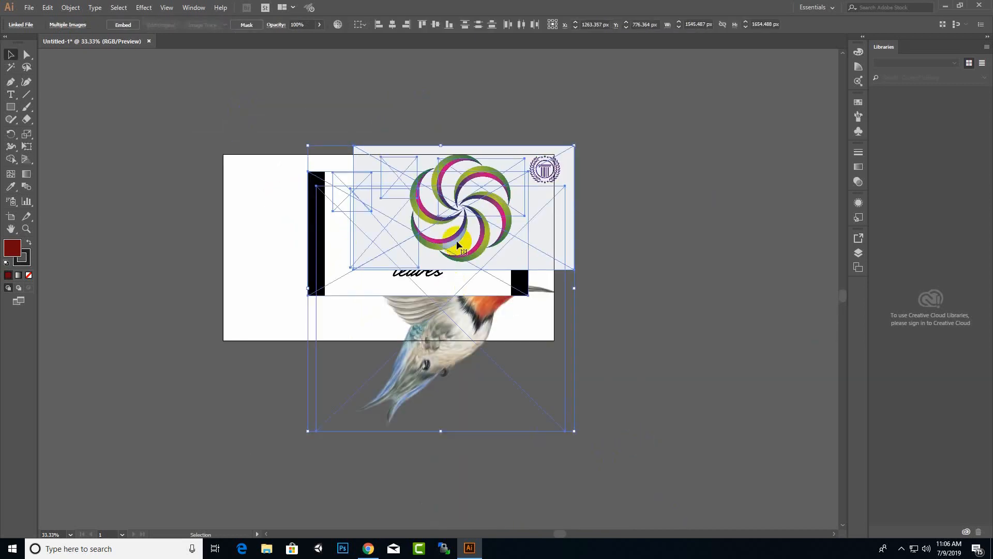
pyautogui.moveTo(456, 240); pyautogui.dragTo(136, 236)
pyautogui.click(464, 219)
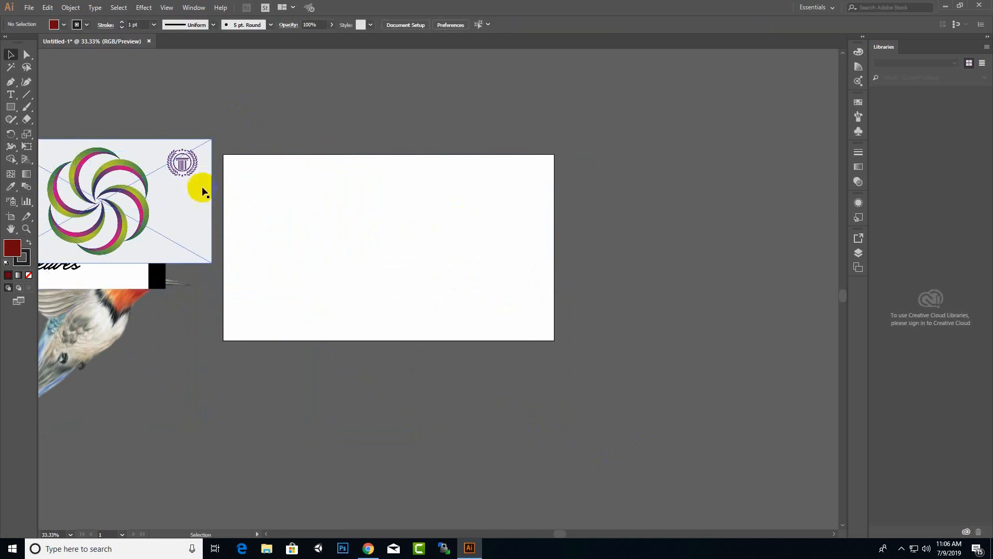
pyautogui.moveTo(200, 188); pyautogui.dragTo(447, 254)
# Zoom to 100% on the swirl image and deselect it.
pyautogui.scroll(1, 680, 219)
pyautogui.scroll(-1, 830, 204)
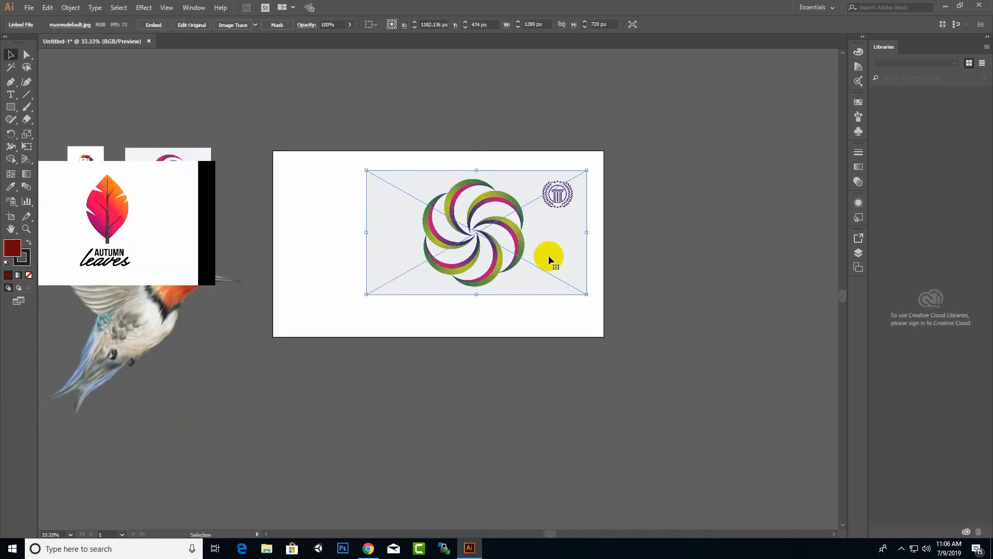
pyautogui.hotkey('ctrl', '1')
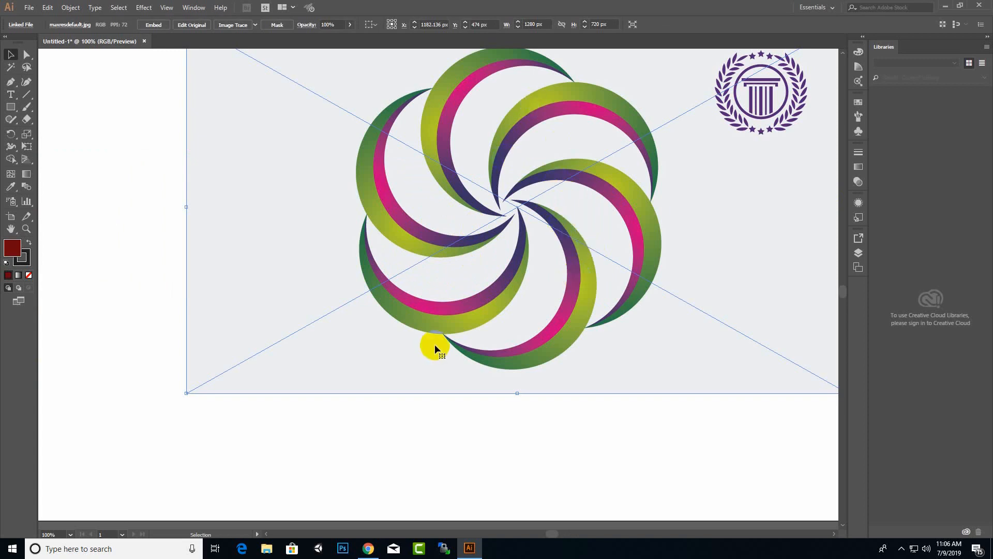
pyautogui.scroll(1, 488, 317)
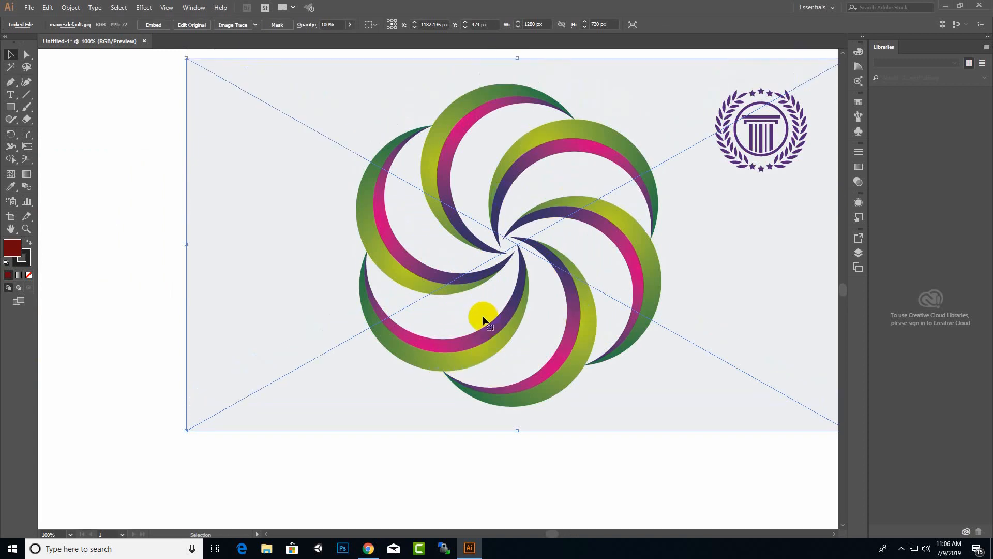
pyautogui.click(158, 163)
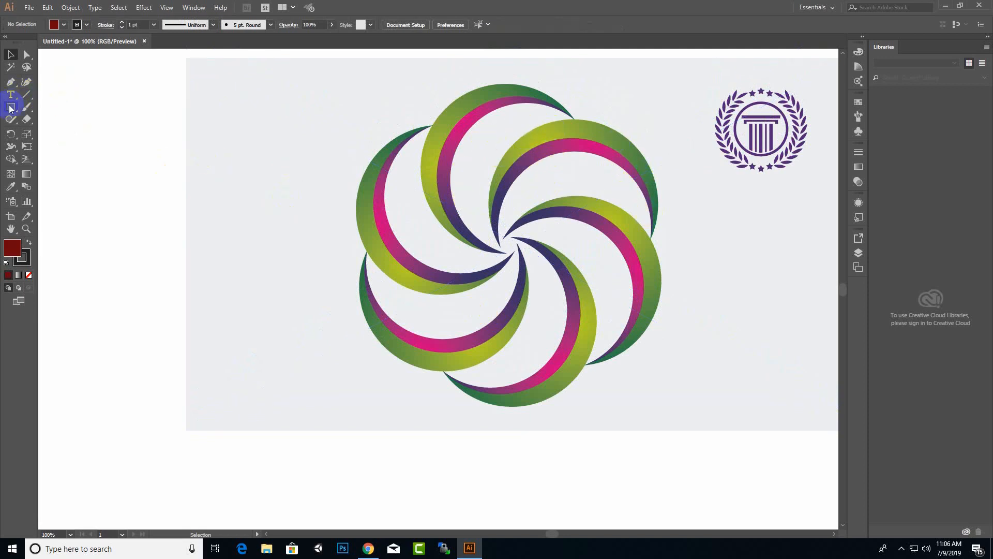
# Draw a dark-red circle, about 316 px across, over the swirl's upper-right arc.
pyautogui.moveTo(11, 108); pyautogui.dragTo(62, 129)
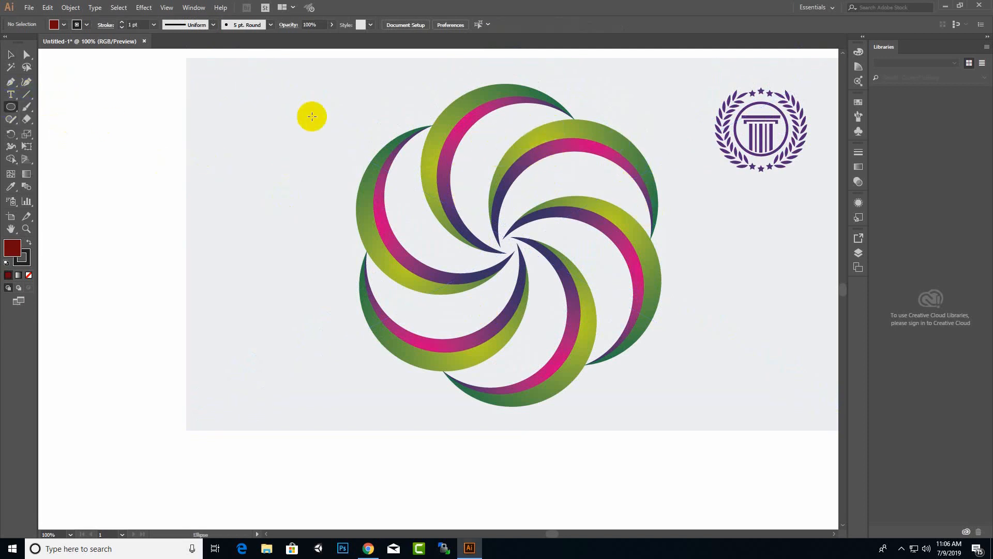
pyautogui.moveTo(523, 143); pyautogui.dragTo(654, 284)
pyautogui.moveTo(522, 212); pyautogui.dragTo(490, 220)
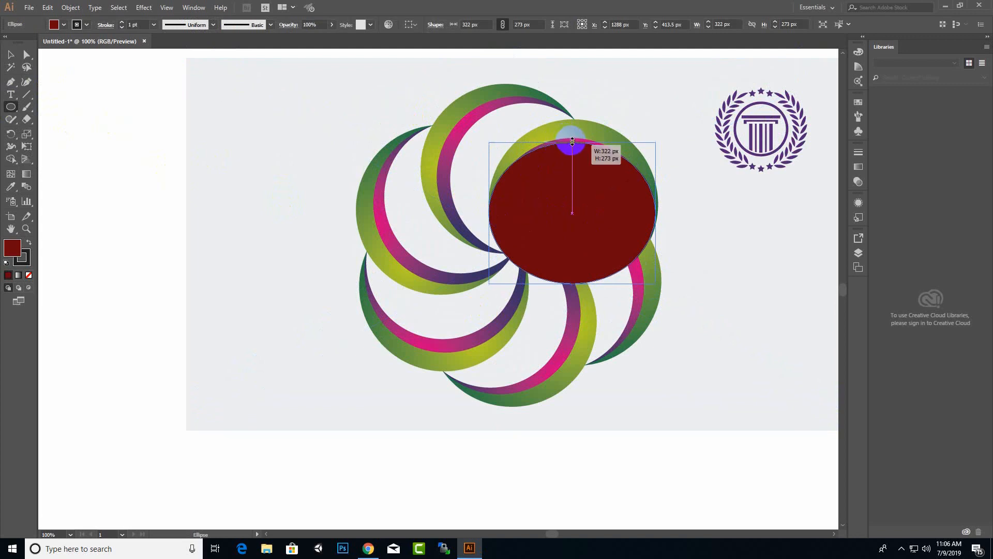
pyautogui.moveTo(572, 141); pyautogui.dragTo(572, 120)
pyautogui.moveTo(656, 202); pyautogui.dragTo(663, 201)
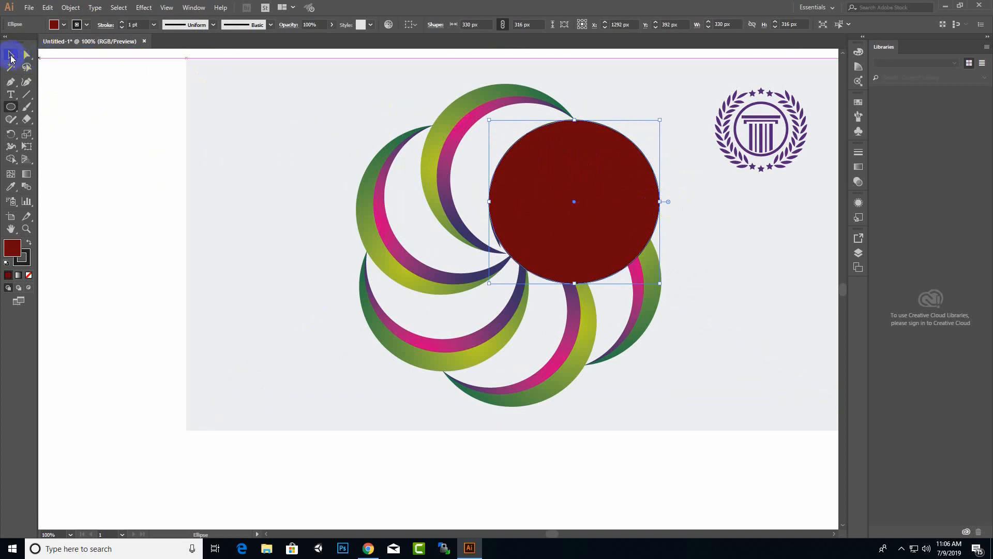
# Duplicate the circle slightly lower, narrow the copy, and select both circles.
pyautogui.click(10, 57)
pyautogui.moveTo(599, 184); pyautogui.dragTo(602, 208)
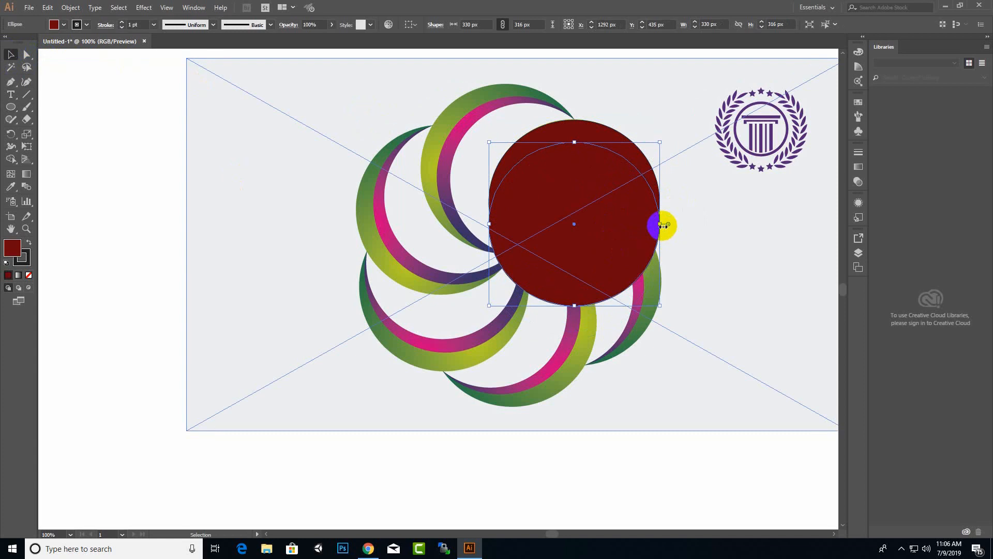
pyautogui.moveTo(663, 225); pyautogui.dragTo(656, 226)
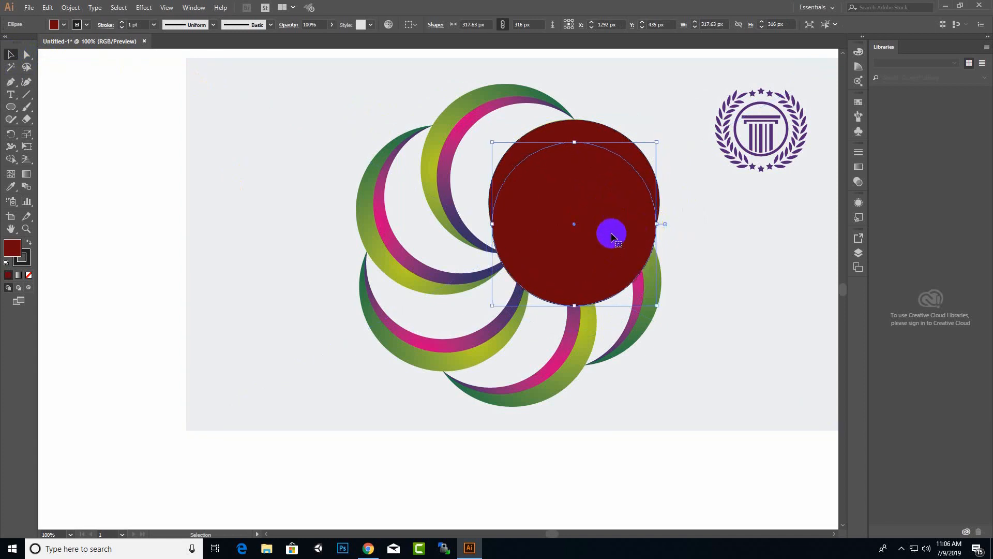
pyautogui.keyDown('shift'); pyautogui.click(632, 161); pyautogui.keyUp('shift')
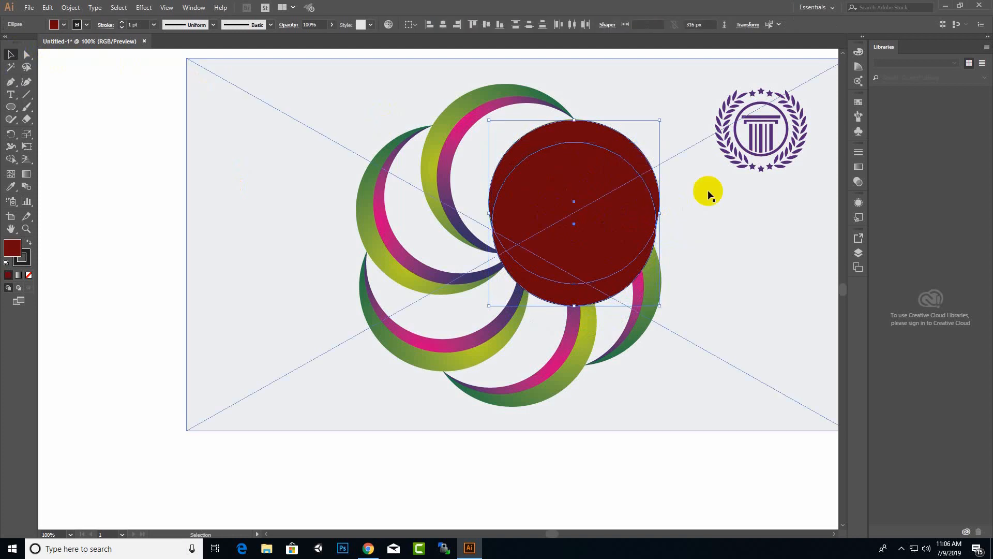
pyautogui.click(194, 7)
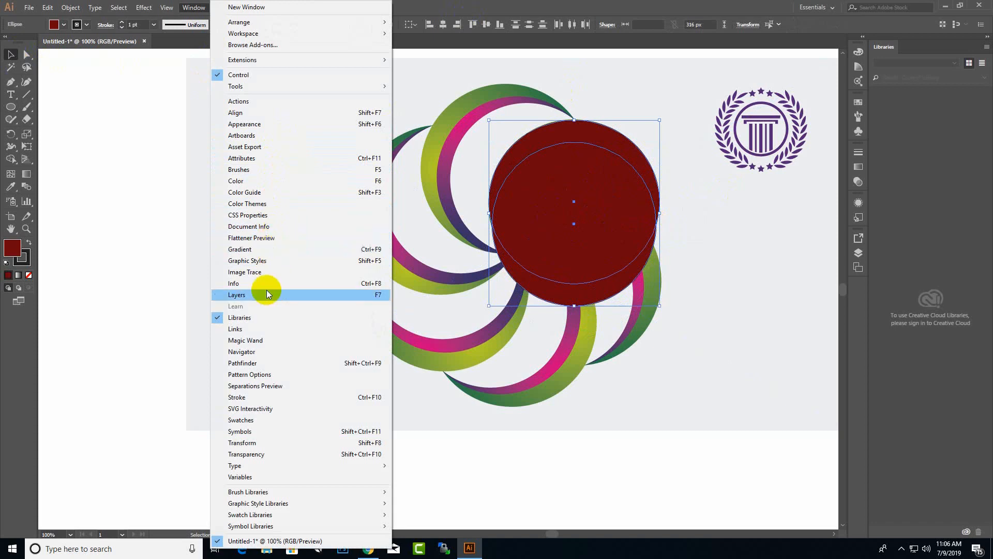
# Subtract the front circle to leave a red crescent and move it left of the swirl.
pyautogui.click(260, 364)
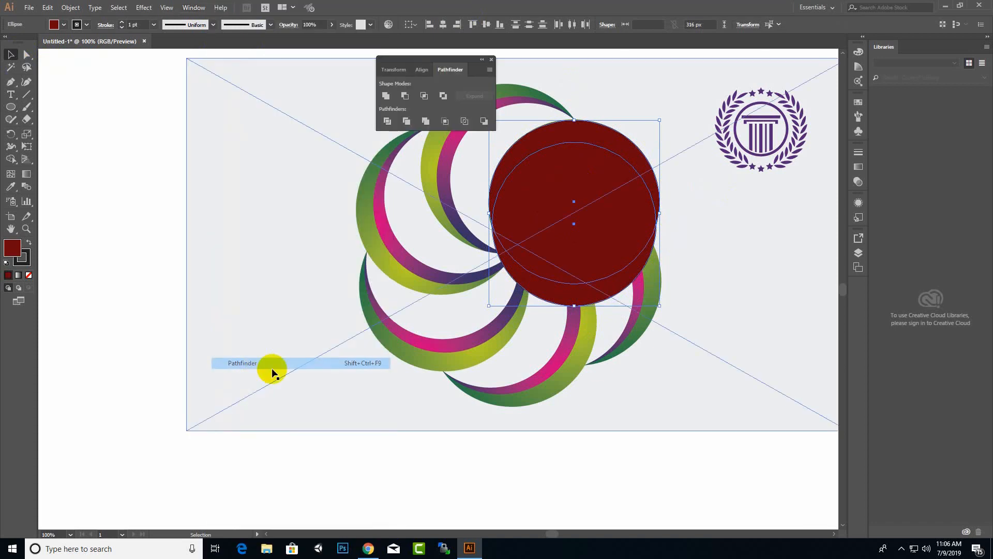
pyautogui.click(405, 97)
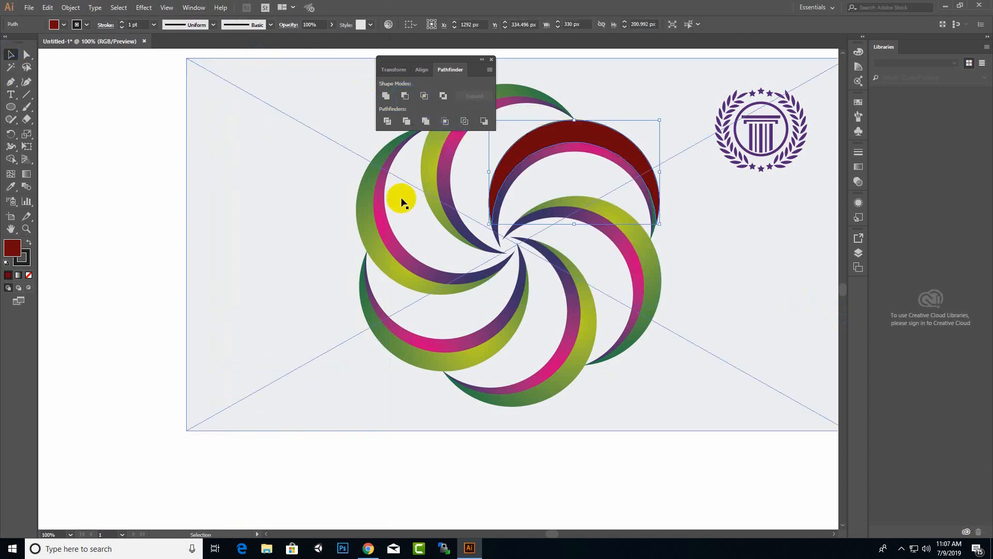
pyautogui.click(589, 135)
pyautogui.click(491, 59)
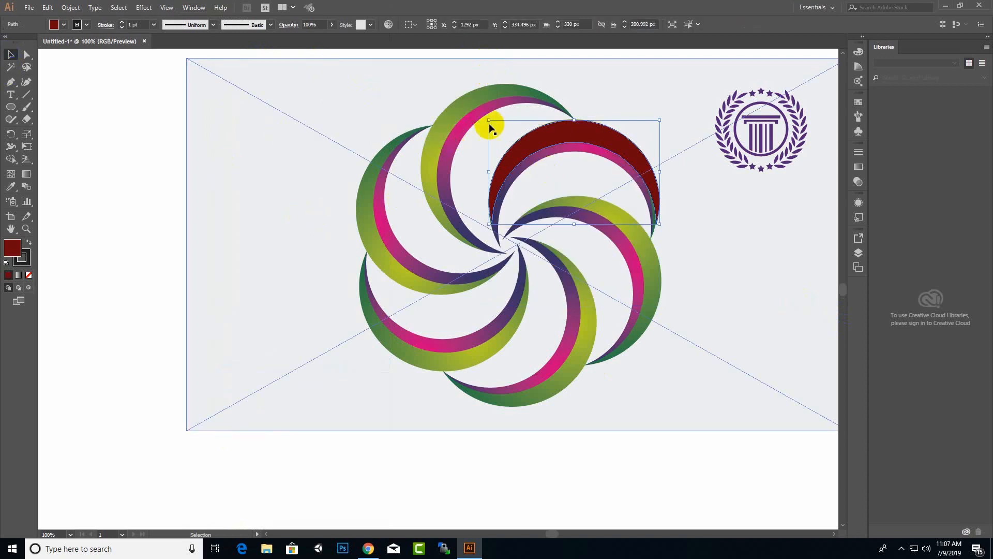
pyautogui.moveTo(588, 135); pyautogui.dragTo(306, 126)
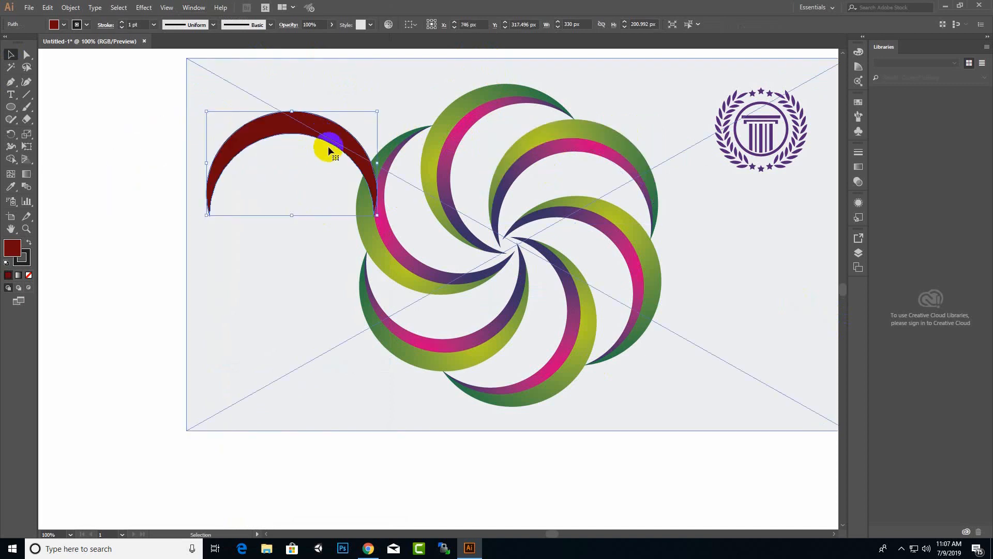
# Fill the crescent with a dark-to-light green gradient and duplicate it just below.
pyautogui.click(18, 275)
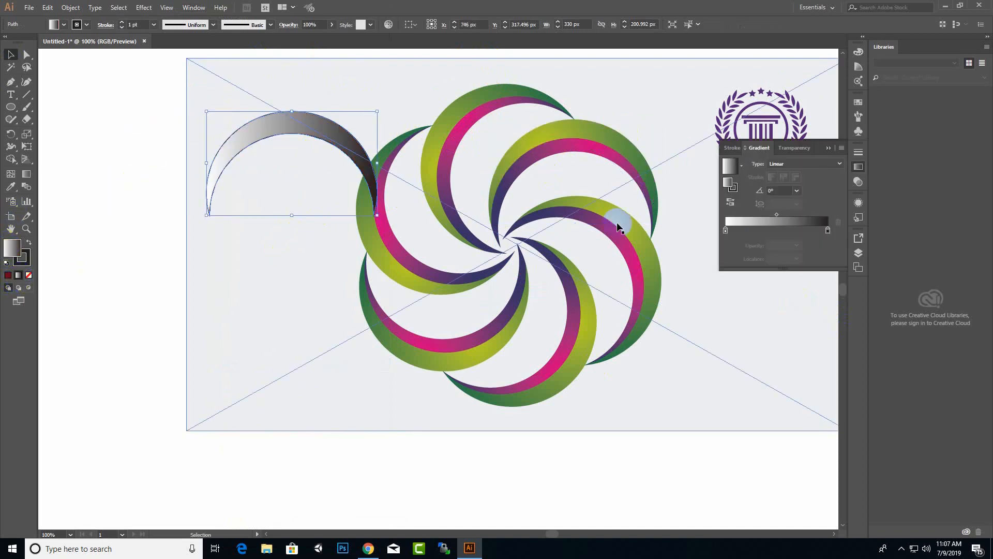
pyautogui.click(726, 230)
pyautogui.doubleClick(726, 230)
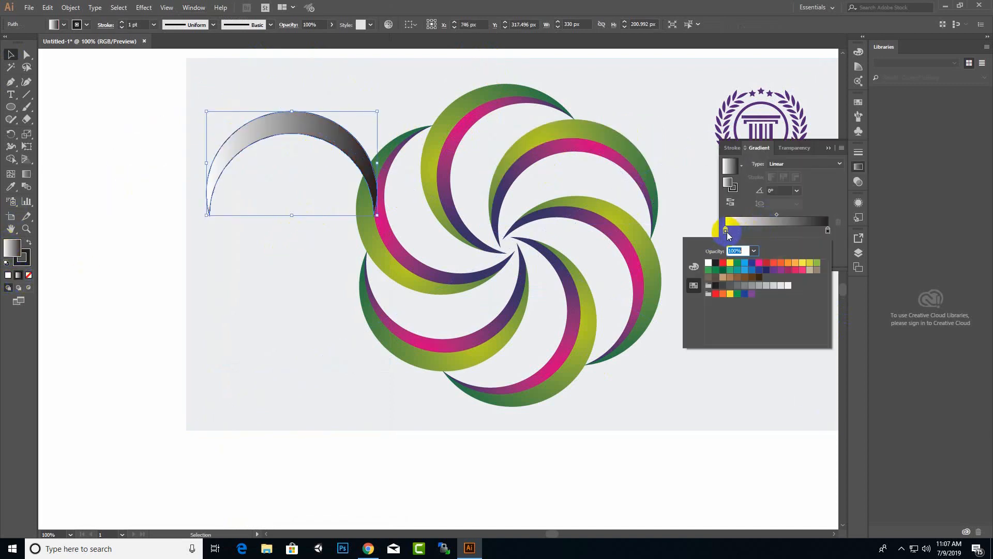
pyautogui.click(723, 269)
pyautogui.click(828, 230)
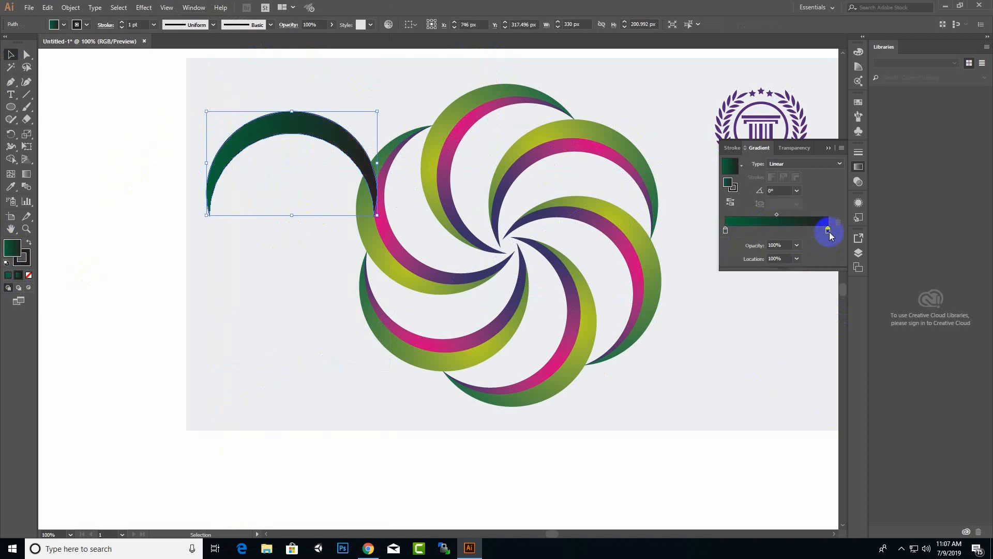
pyautogui.doubleClick(828, 231)
pyautogui.click(817, 263)
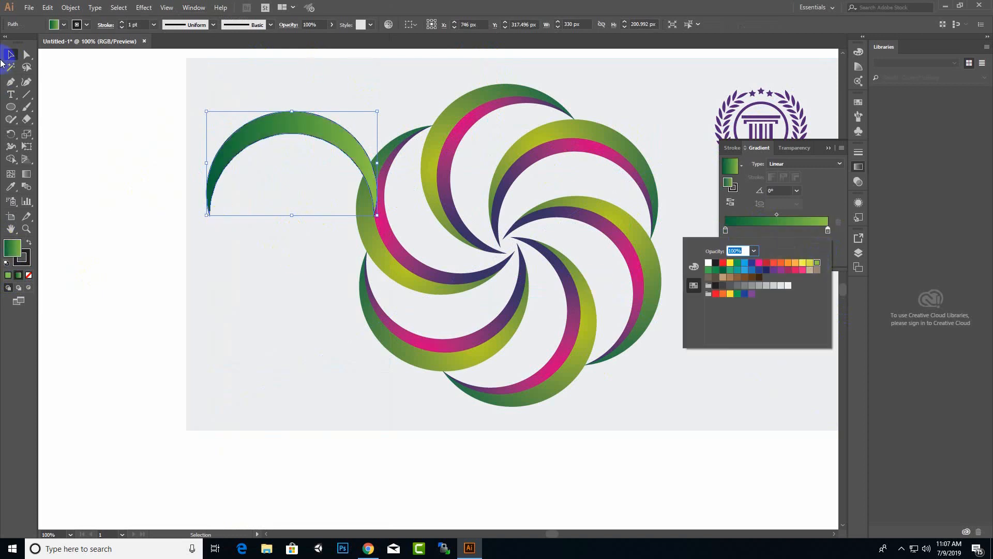
pyautogui.click(11, 55)
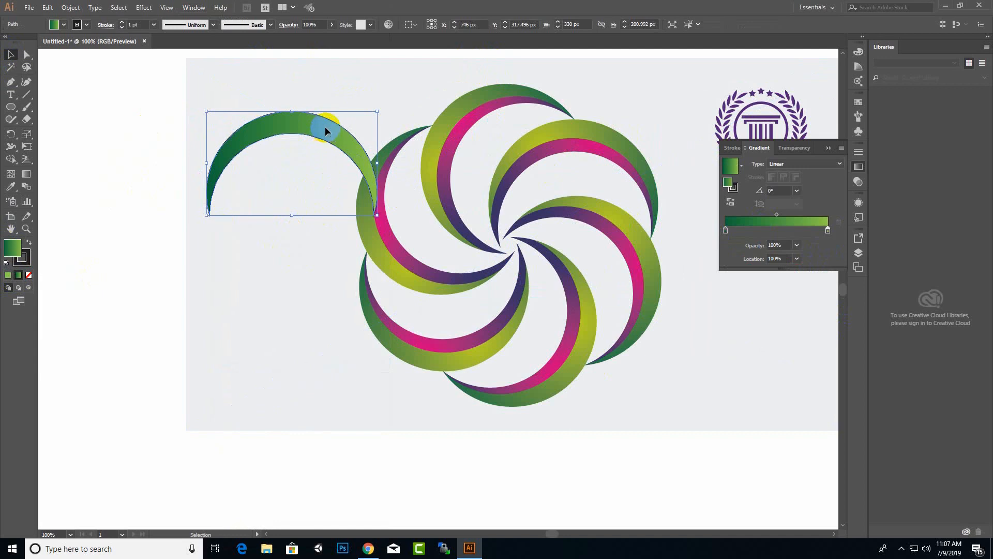
pyautogui.moveTo(325, 132); pyautogui.dragTo(324, 147)
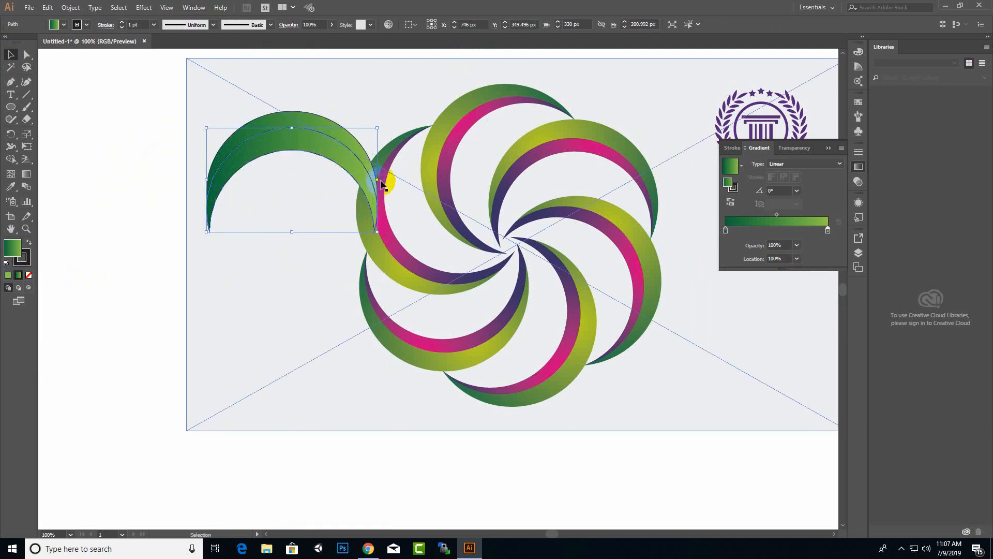
# Narrow the crescent copy to about 314 px and move it up inside the original.
pyautogui.moveTo(380, 182); pyautogui.dragTo(376, 181)
pyautogui.hotkey('ctrl', '+')
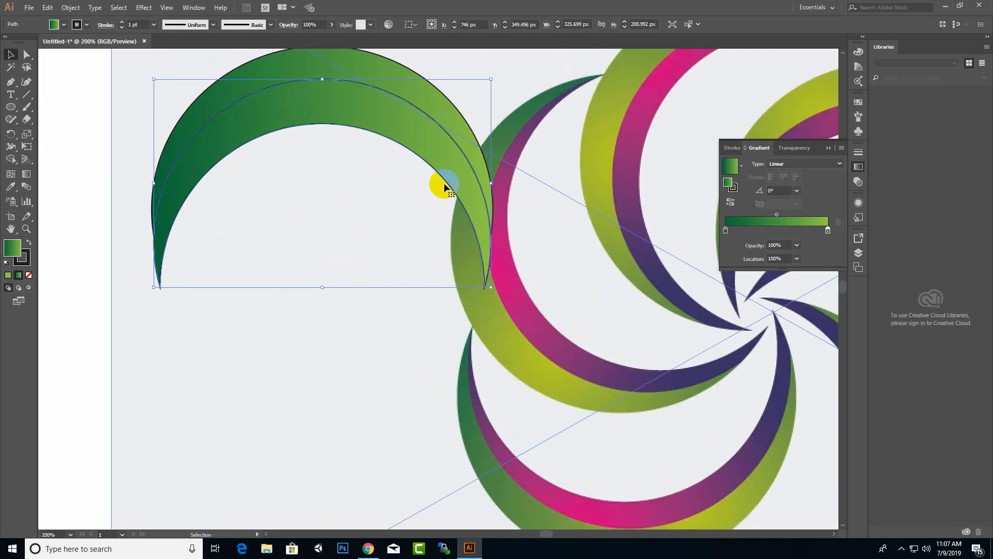
pyautogui.moveTo(495, 183); pyautogui.dragTo(485, 183)
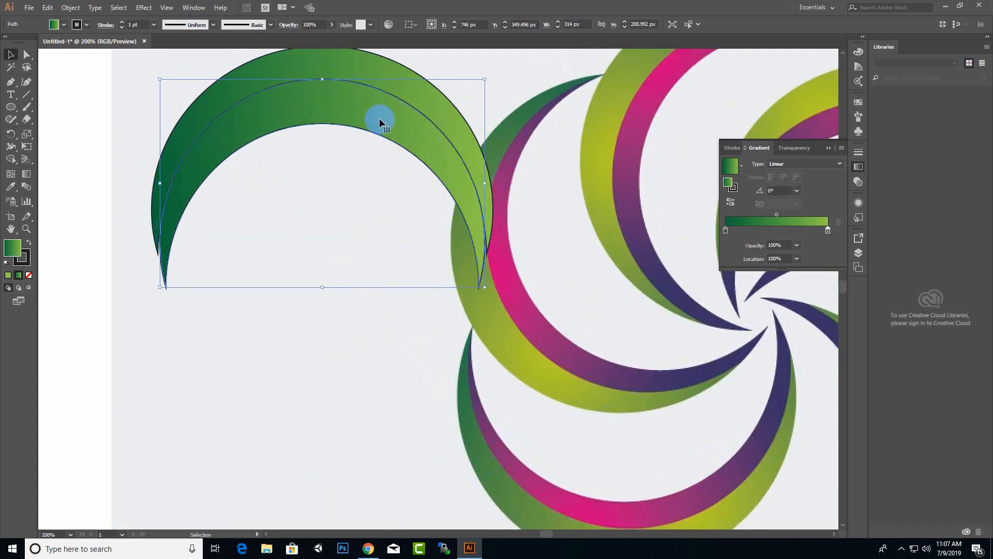
pyautogui.moveTo(380, 119); pyautogui.dragTo(386, 99)
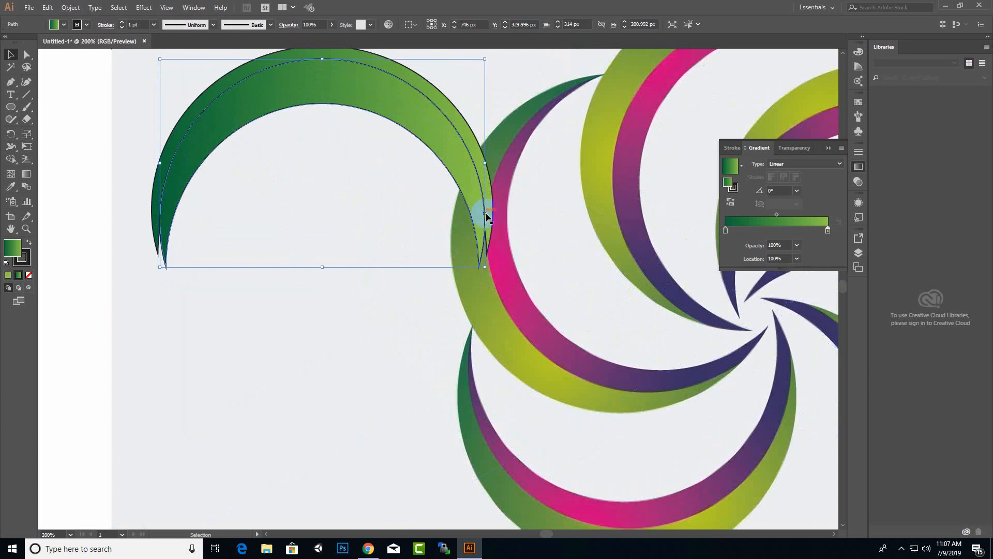
pyautogui.moveTo(485, 162); pyautogui.dragTo(489, 163)
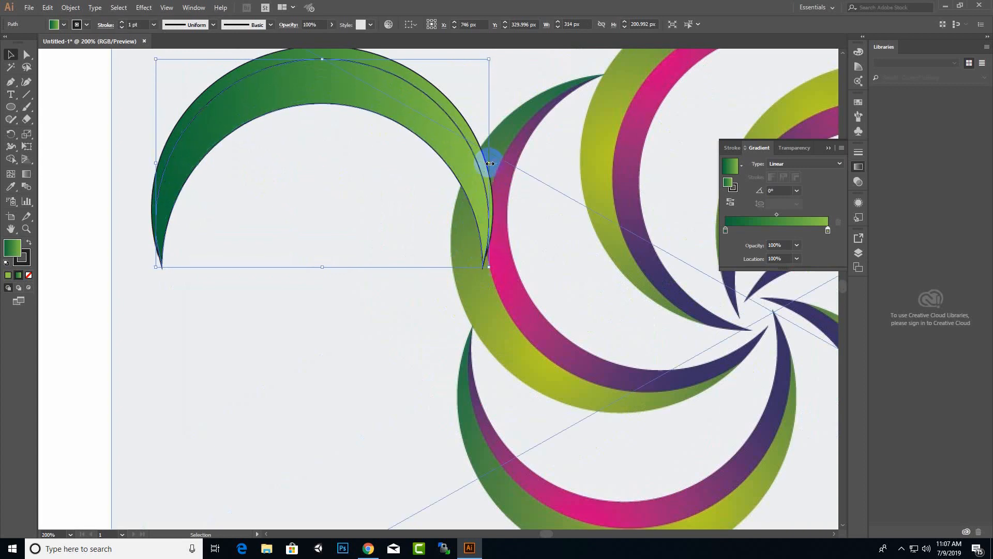
pyautogui.scroll(1, 461, 255)
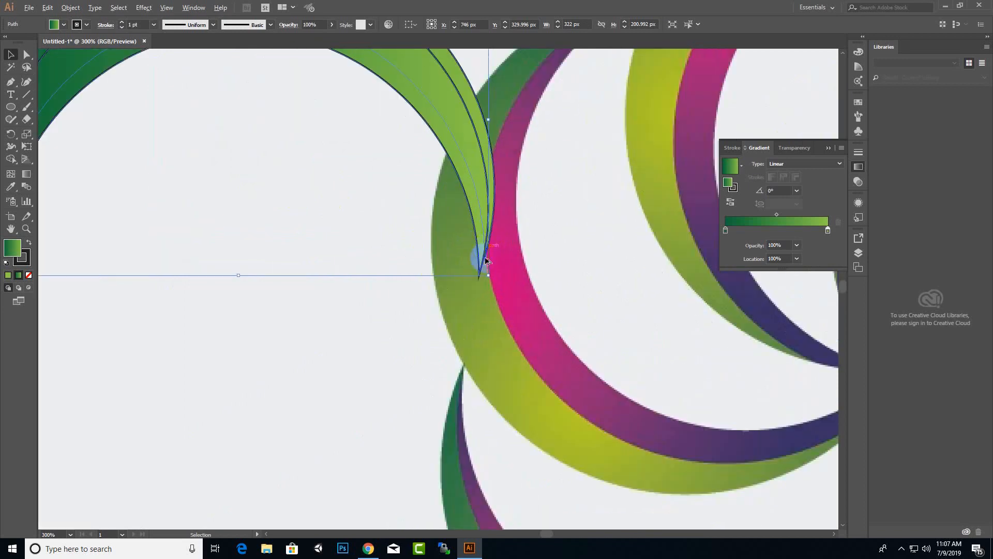
pyautogui.moveTo(469, 160); pyautogui.dragTo(466, 154)
pyautogui.hotkey('ctrl', 'z')
# With Direct Selection, drag the copy's right and left tip anchors onto the original's tips.
pyautogui.click(25, 54)
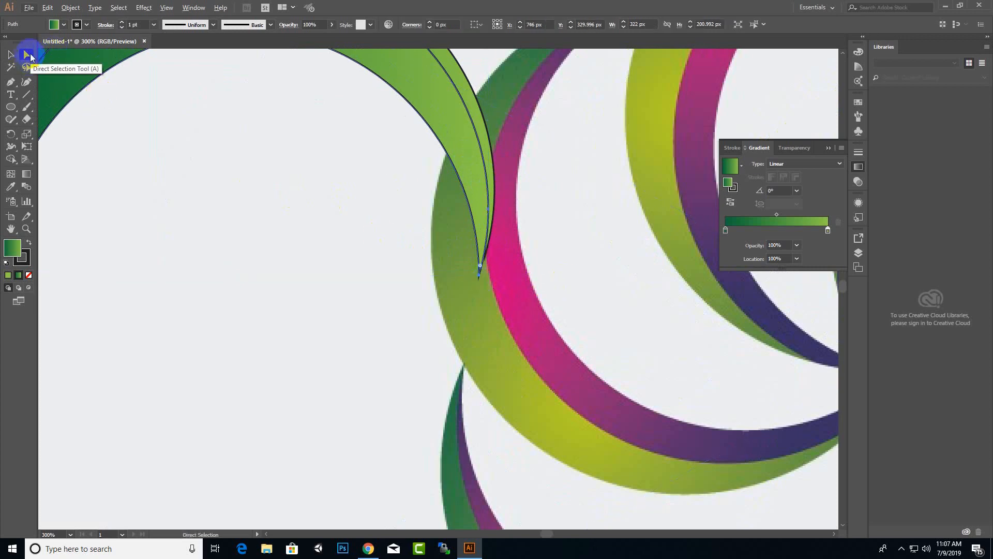
pyautogui.scroll(2, 460, 292)
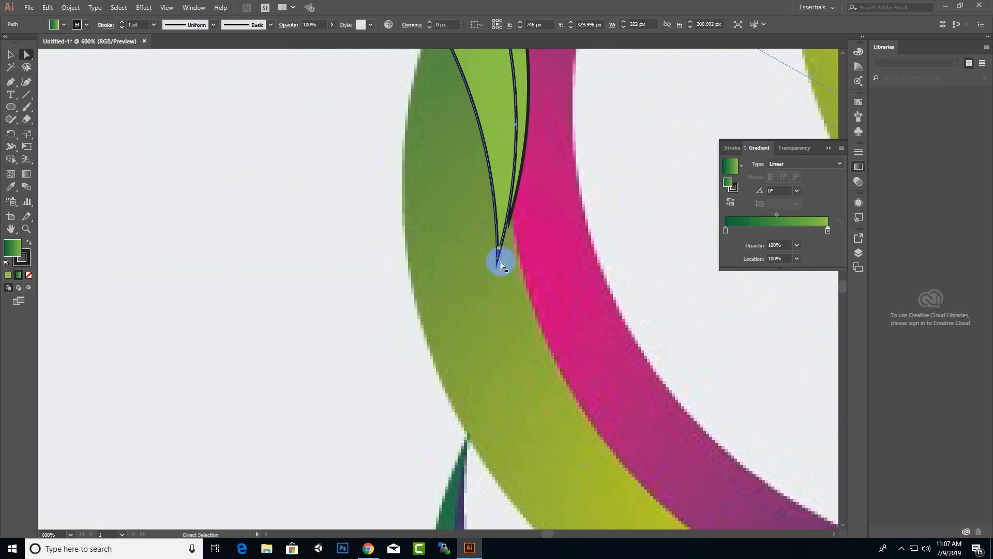
pyautogui.click(498, 263)
pyautogui.moveTo(498, 260); pyautogui.dragTo(510, 220)
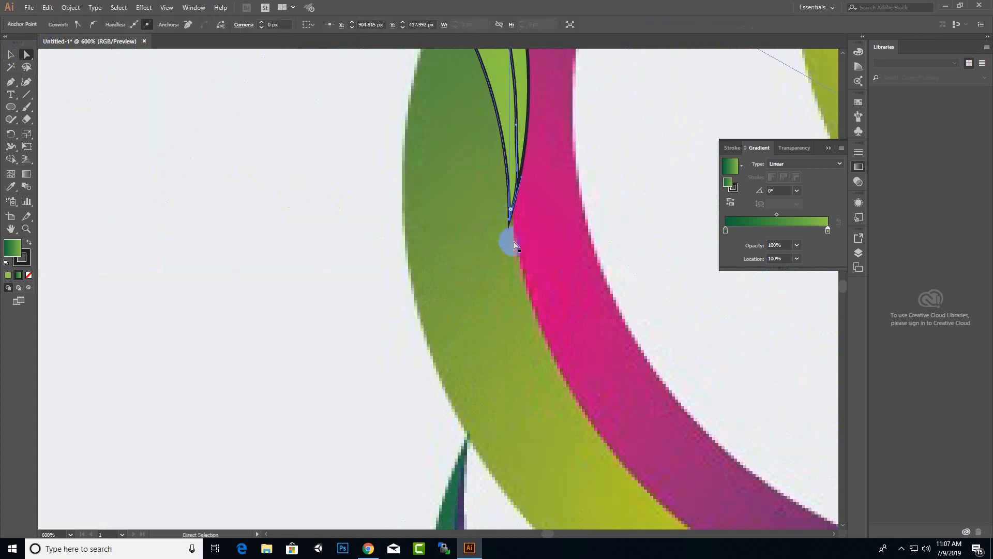
pyautogui.scroll(-4, 541, 255)
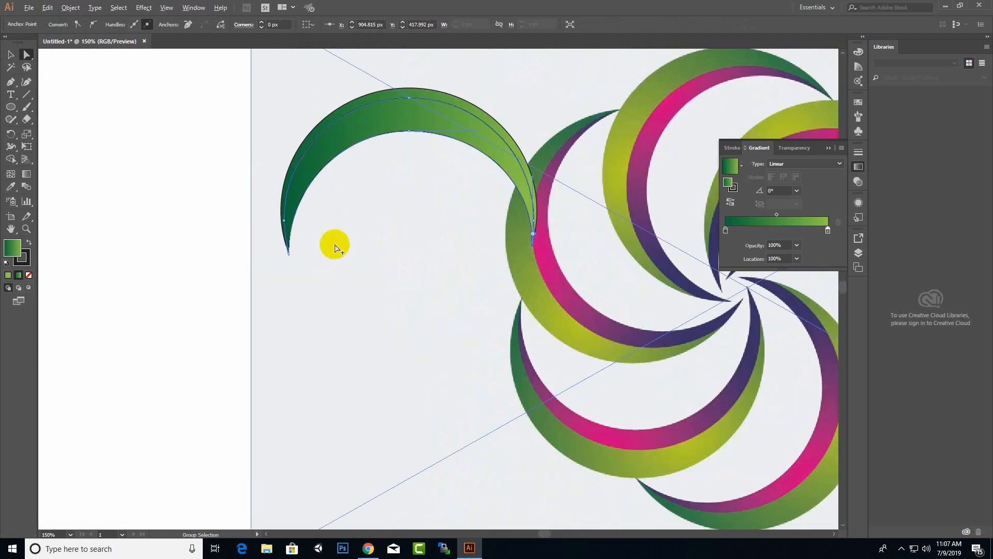
pyautogui.scroll(3, 298, 254)
pyautogui.scroll(1, 256, 260)
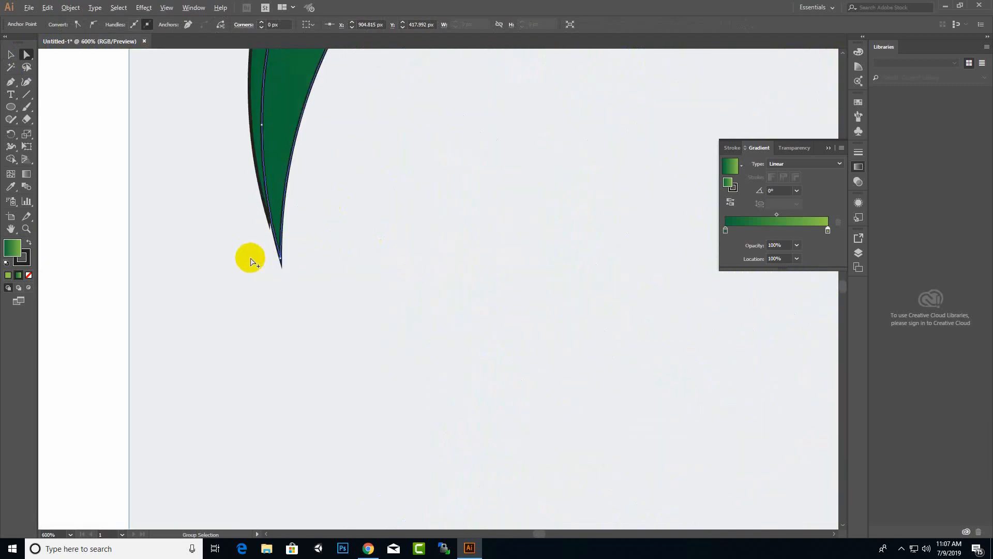
pyautogui.click(279, 260)
pyautogui.moveTo(280, 261); pyautogui.dragTo(271, 229)
pyautogui.scroll(-4, 290, 290)
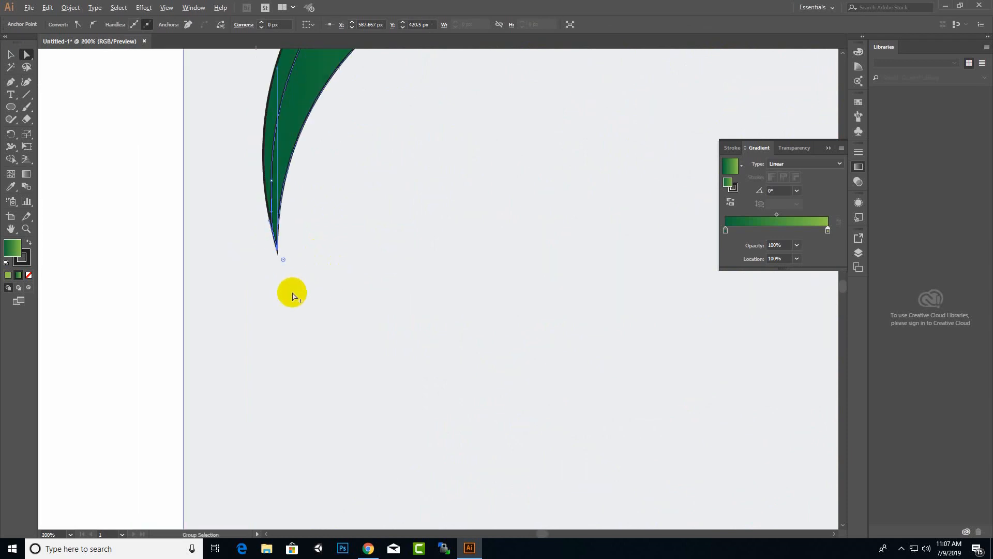
pyautogui.click(11, 55)
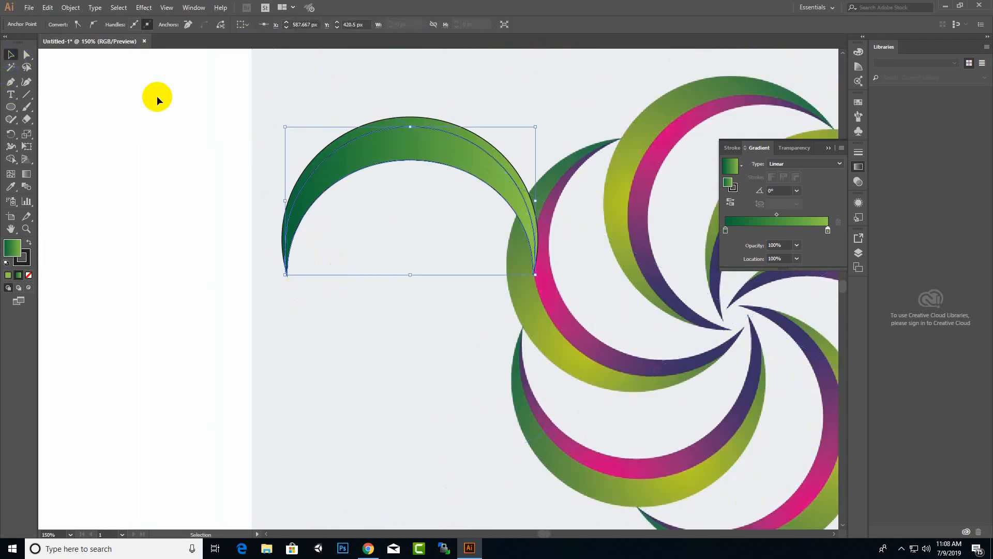
# Give the inner crescent a light-blue to dark-blue gradient.
pyautogui.doubleClick(828, 231)
pyautogui.click(752, 262)
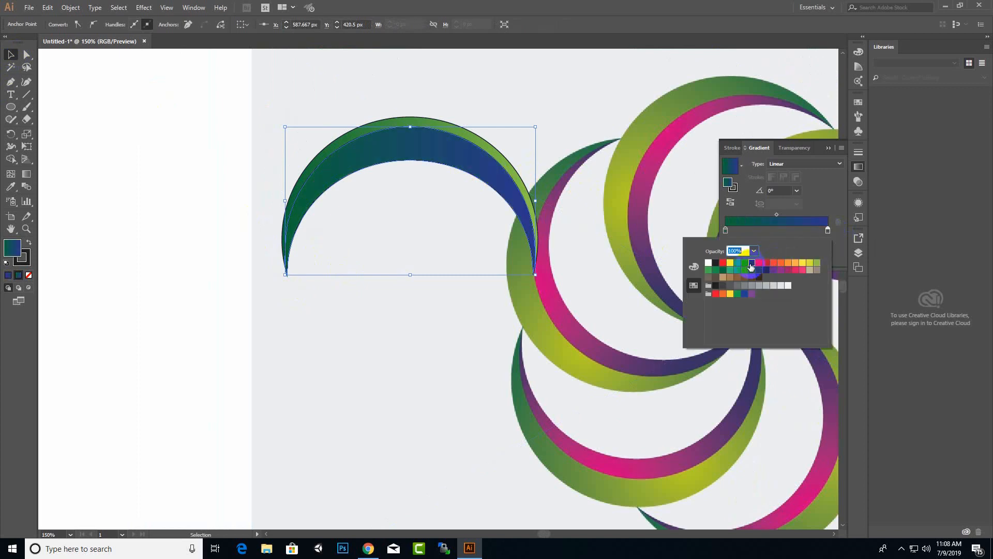
pyautogui.click(726, 231)
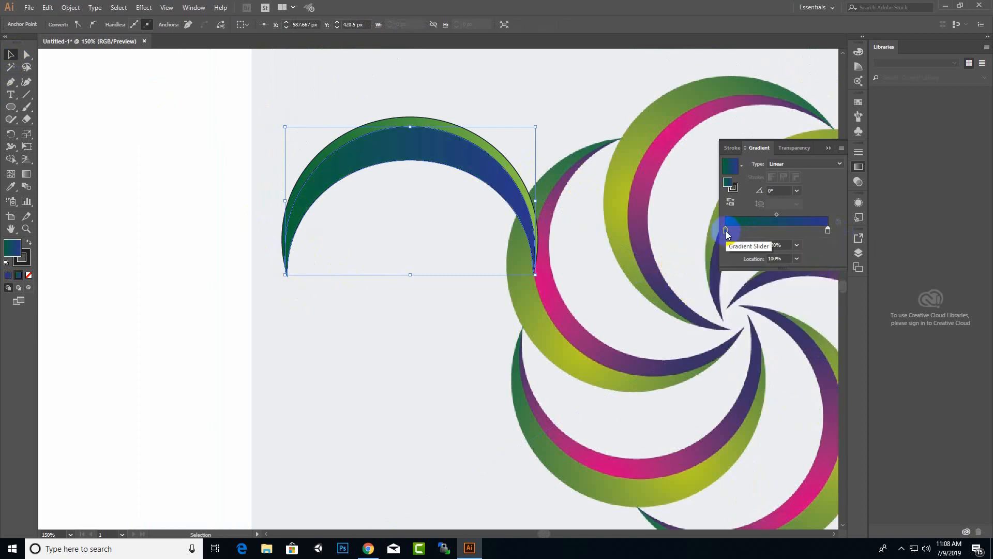
pyautogui.doubleClick(726, 231)
pyautogui.click(744, 264)
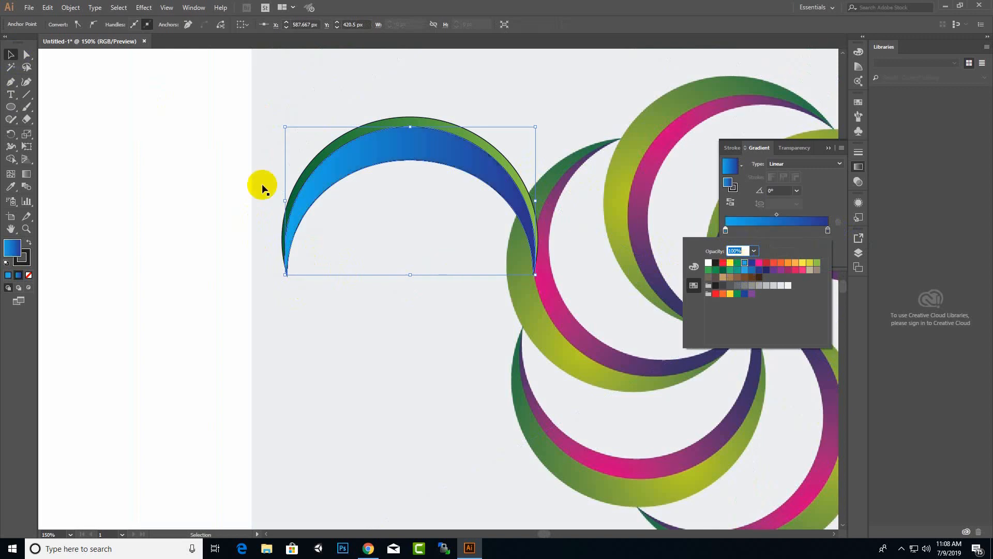
pyautogui.click(10, 57)
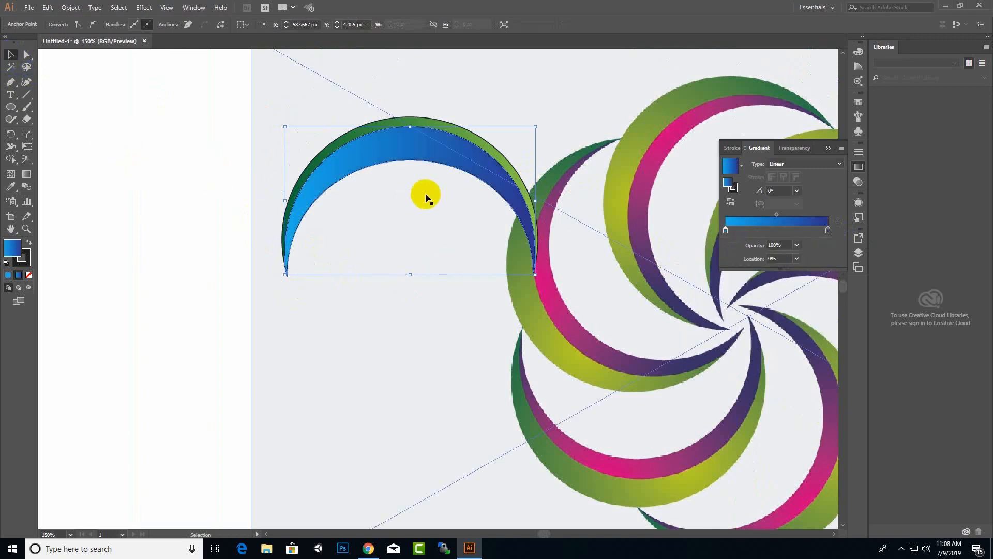
pyautogui.click(828, 149)
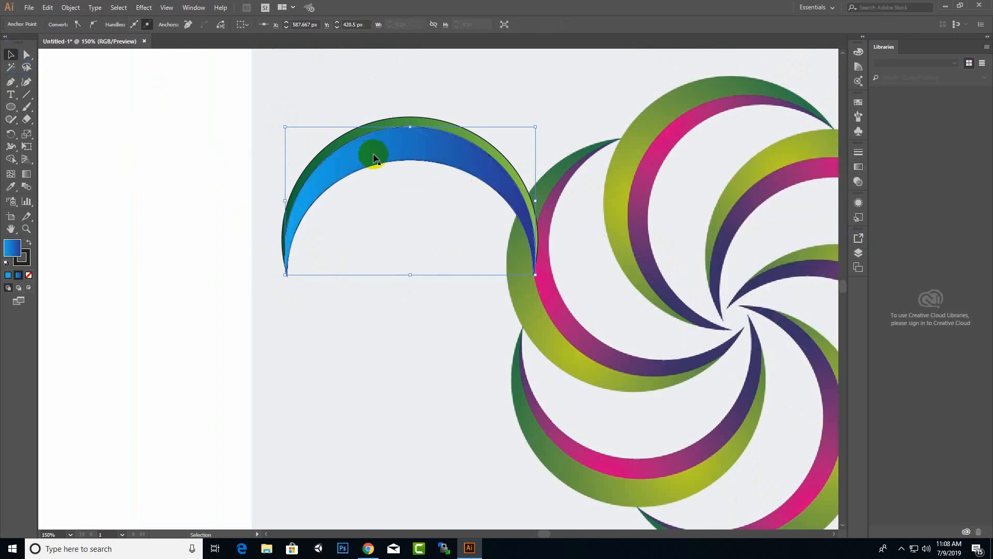
# Bring the green crescent to the front and set both crescents' stroke to None.
pyautogui.click(411, 118)
pyautogui.rightClick(420, 120)
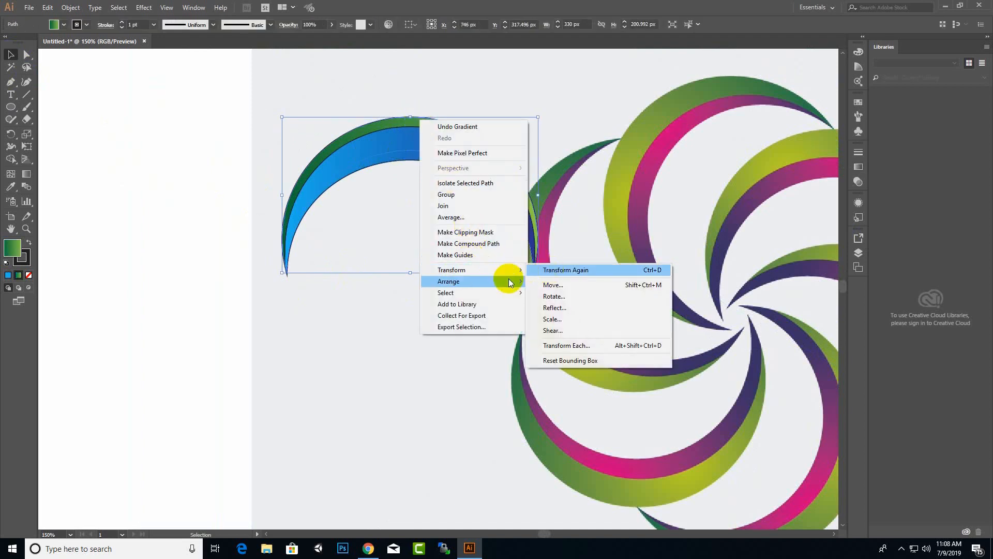
pyautogui.moveTo(508, 281)
pyautogui.click(548, 281)
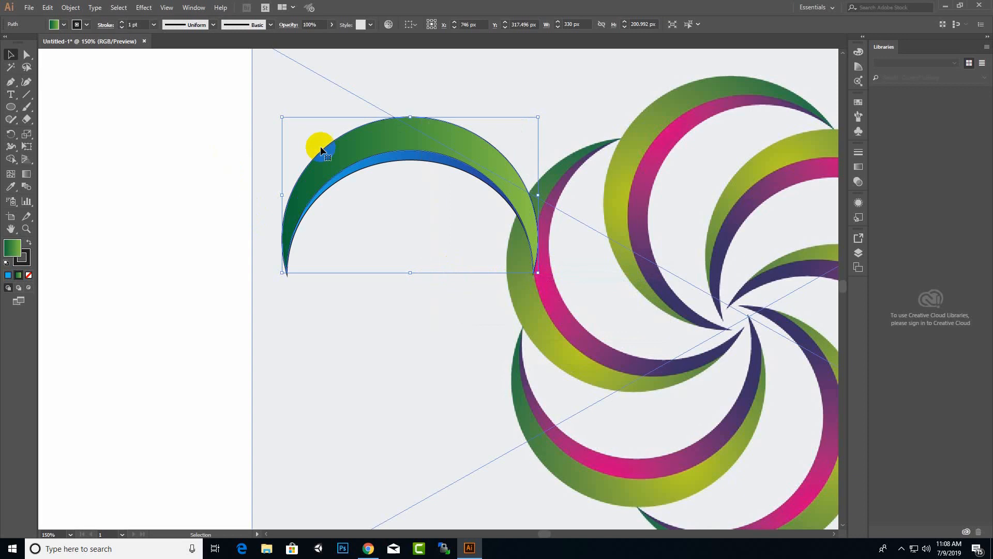
pyautogui.keyDown('shift'); pyautogui.click(414, 158); pyautogui.keyUp('shift')
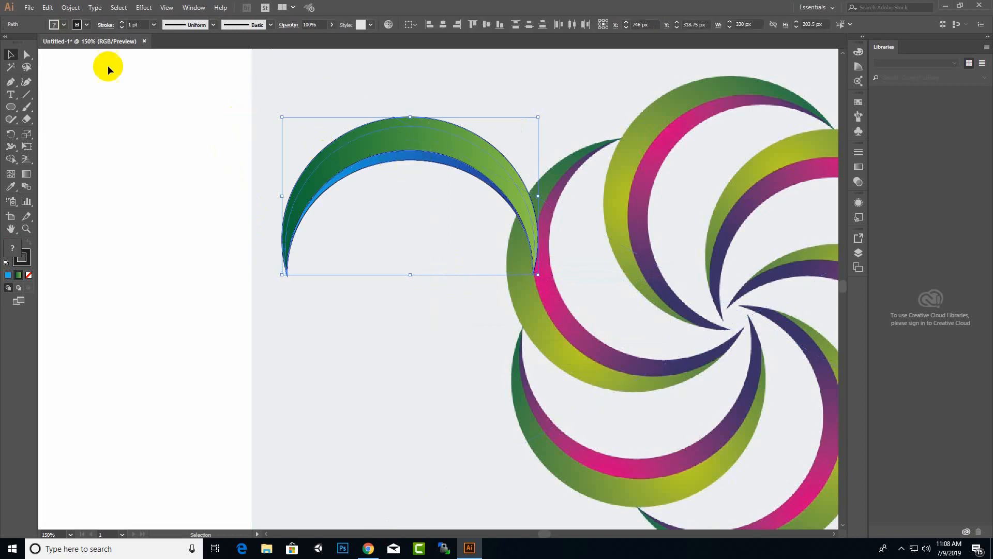
pyautogui.click(82, 27)
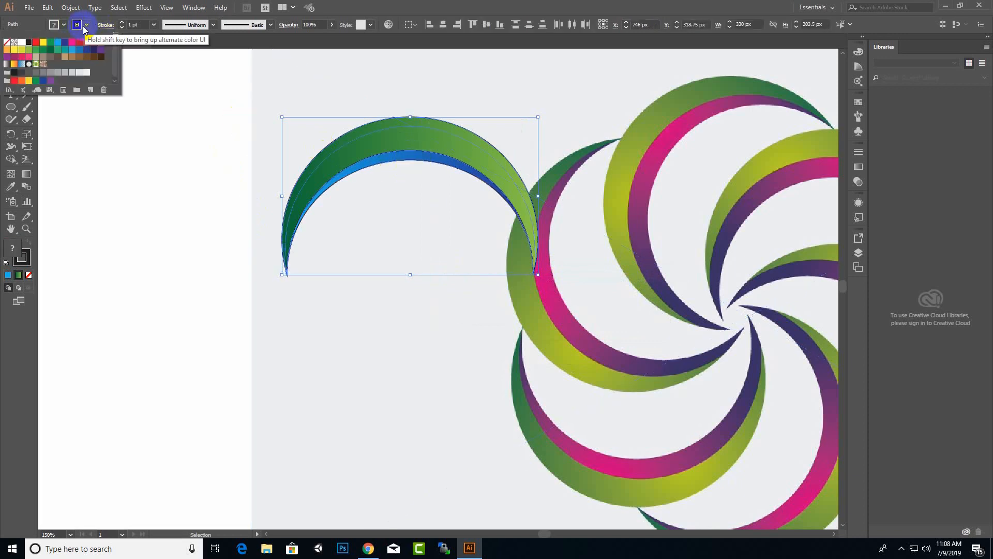
pyautogui.click(8, 42)
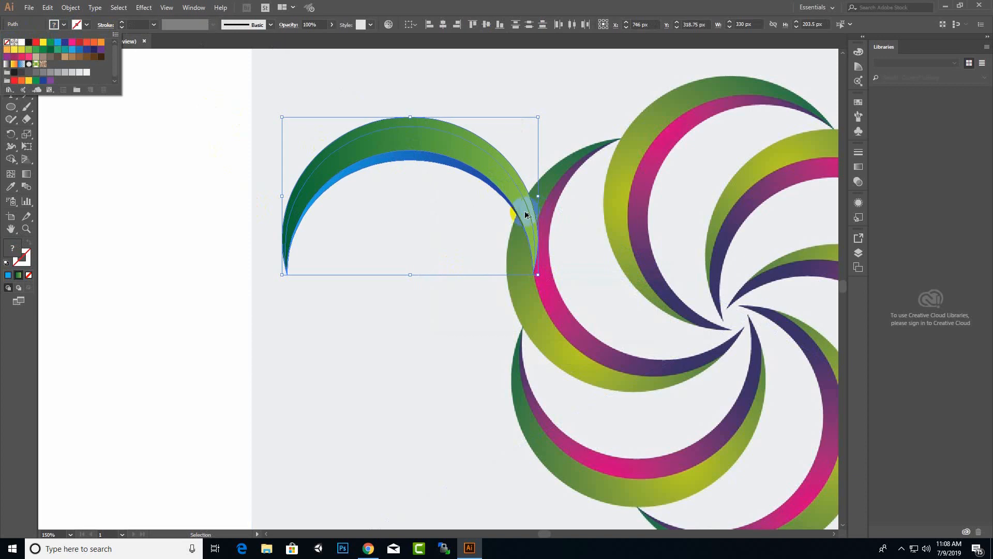
pyautogui.click(189, 215)
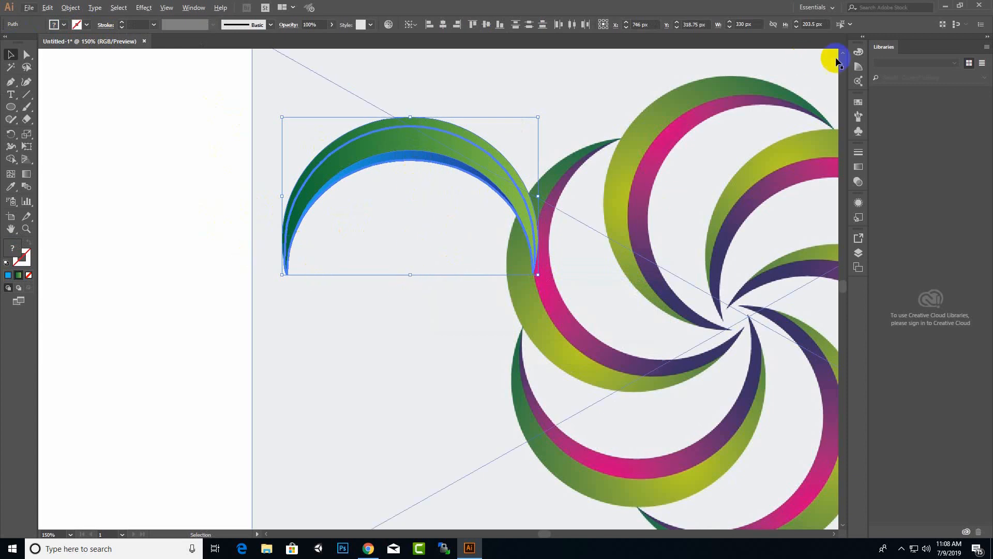
# Move the green-blue crescent pair to the artboard's empty left and rotate it upright.
pyautogui.scroll(-2, 503, 186)
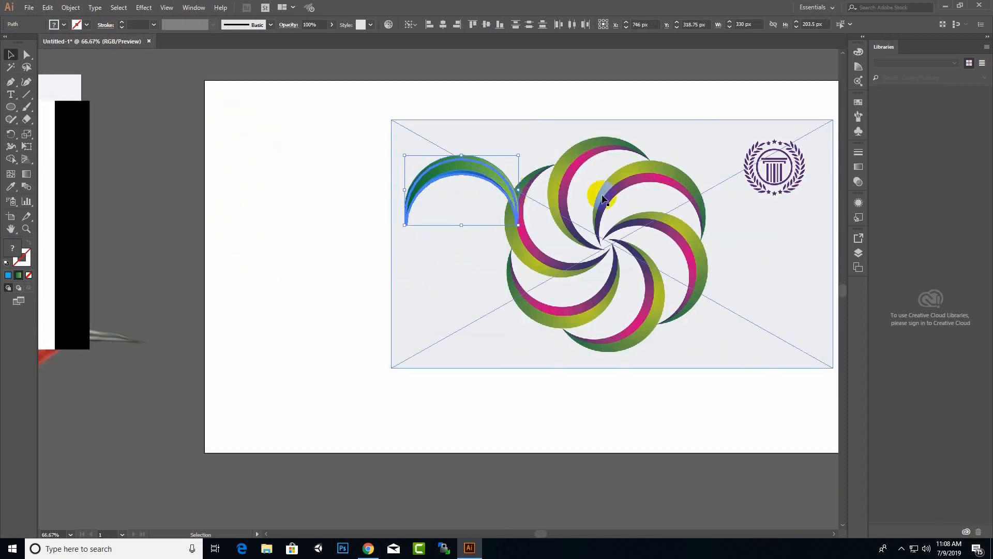
pyautogui.click(181, 156)
pyautogui.moveTo(449, 237); pyautogui.dragTo(450, 239)
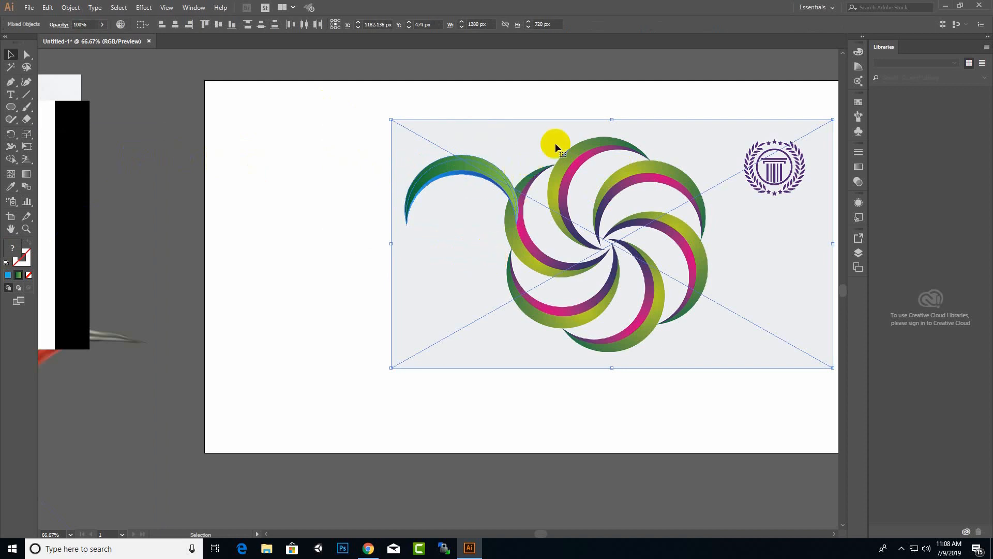
pyautogui.click(472, 167)
pyautogui.moveTo(471, 166); pyautogui.dragTo(278, 179)
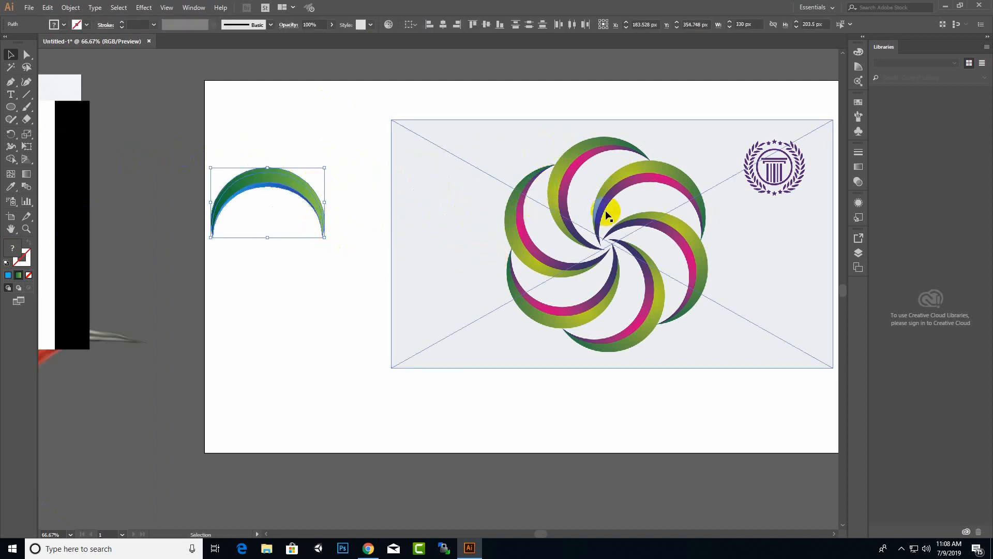
pyautogui.moveTo(327, 243); pyautogui.dragTo(379, 175)
pyautogui.moveTo(284, 167)
pyautogui.mouseDown()
pyautogui.moveTo(602, 145)
pyautogui.moveTo(295, 152)
pyautogui.mouseUp()
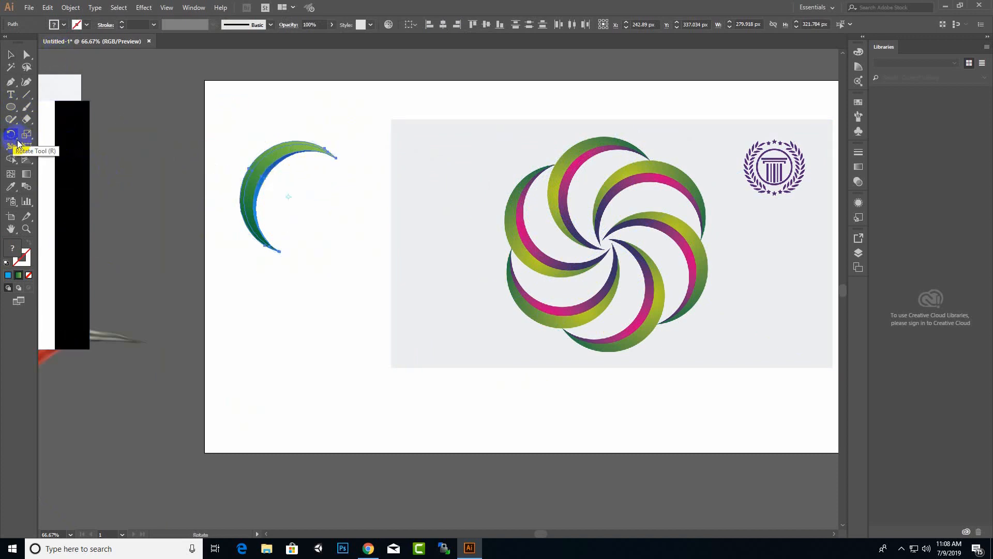
# Rotate-copy the crescent around its bottom end, repeating with Ctrl+D, into a full pinwheel swirl.
pyautogui.click(280, 251)
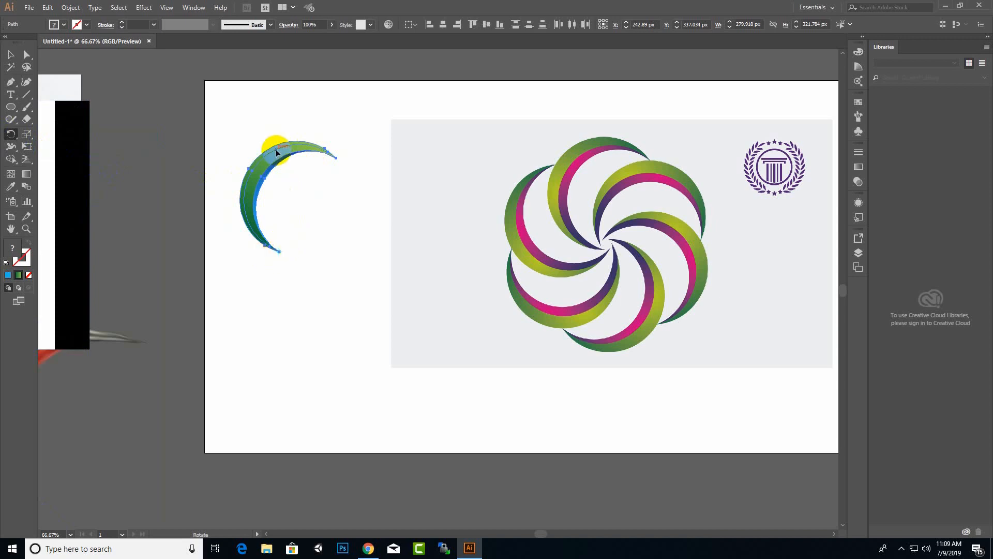
pyautogui.moveTo(284, 158); pyautogui.dragTo(324, 191)
pyautogui.hotkey('ctrl', 'd')
pyautogui.hotkey('ctrl', 'd')
pyautogui.hotkey('ctrl', 'd')
pyautogui.hotkey('ctrl', 'd')
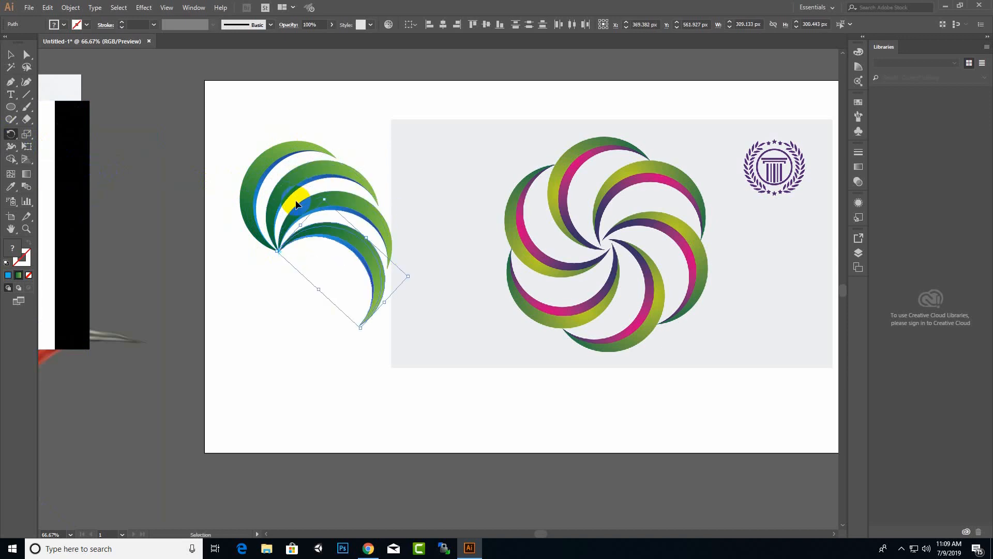
pyautogui.hotkey('ctrl', 'd')
pyautogui.hotkey('ctrl', 'd')
pyautogui.hotkey('ctrl', 'd')
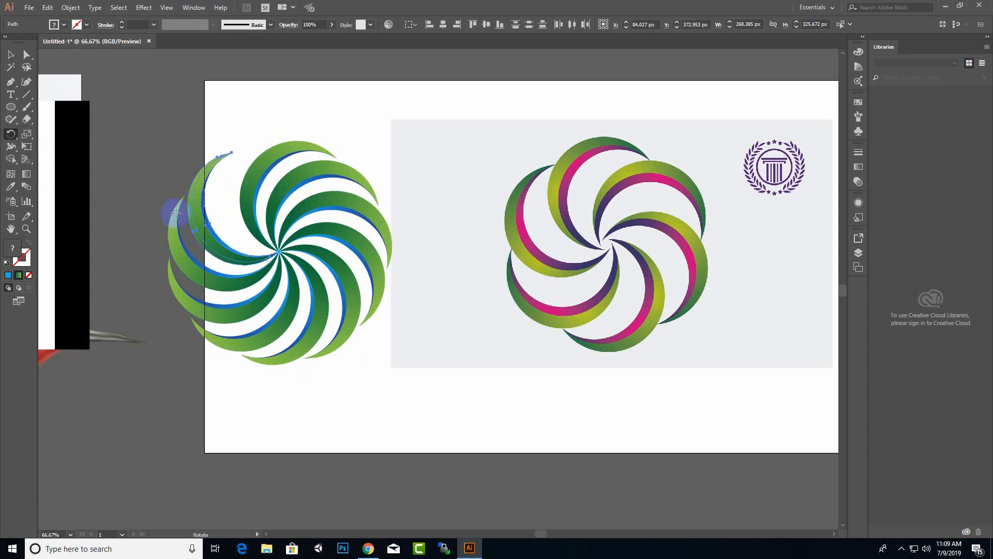
pyautogui.hotkey('ctrl', 'd')
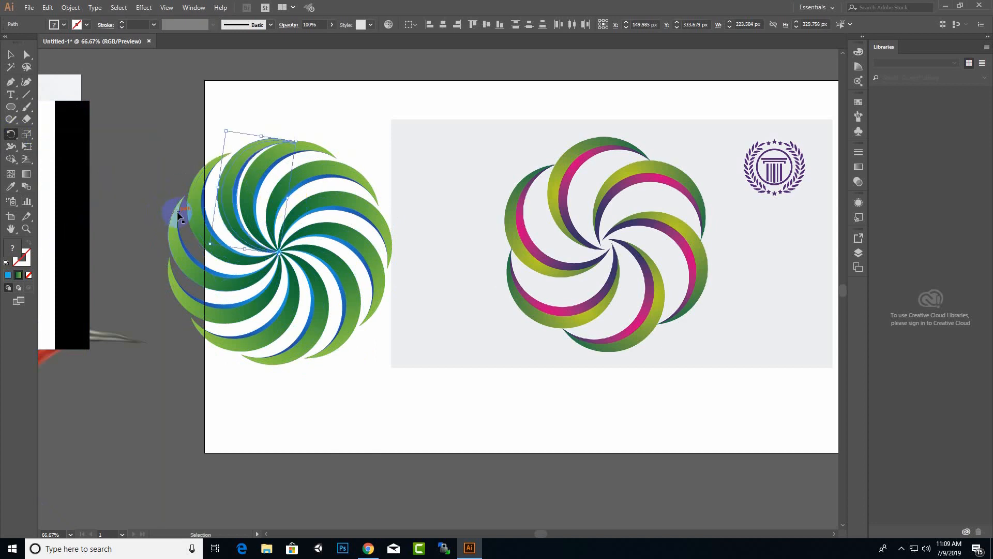
pyautogui.hotkey('ctrl', 'z')
pyautogui.click(11, 56)
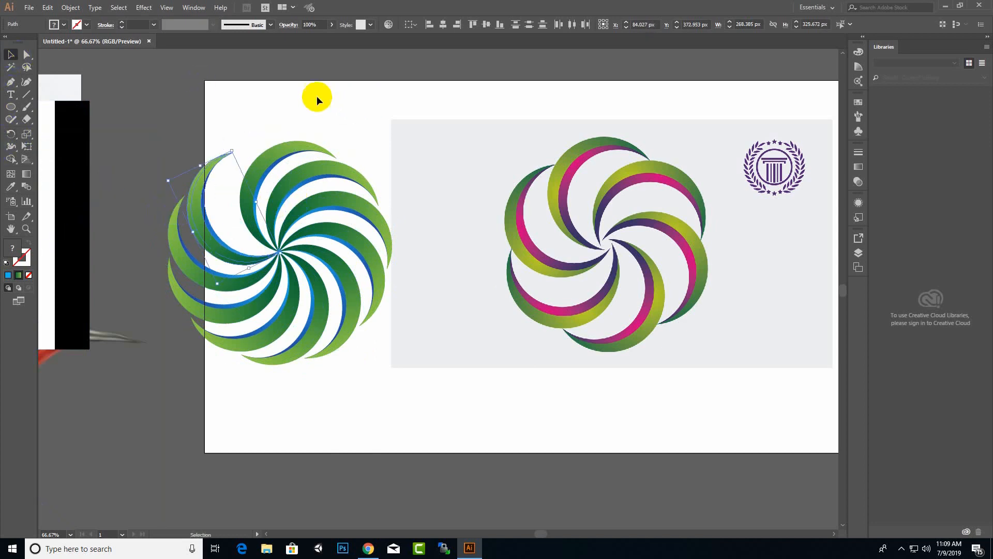
pyautogui.click(172, 101)
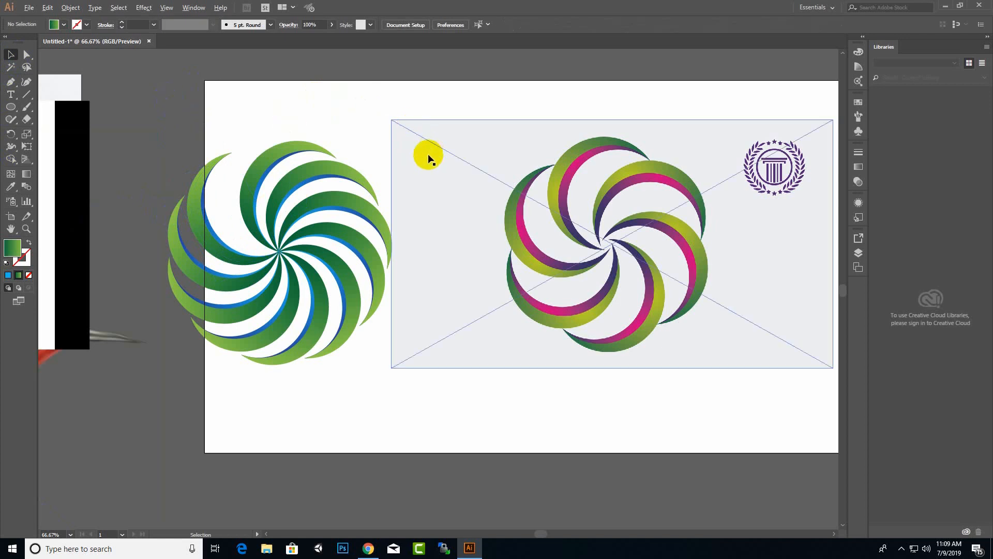
# Move the green swirl off the artboard to the right and shift the pink-swirl reference left.
pyautogui.scroll(-2, 394, 212)
pyautogui.moveTo(412, 335); pyautogui.dragTo(266, 150)
pyautogui.click(512, 159)
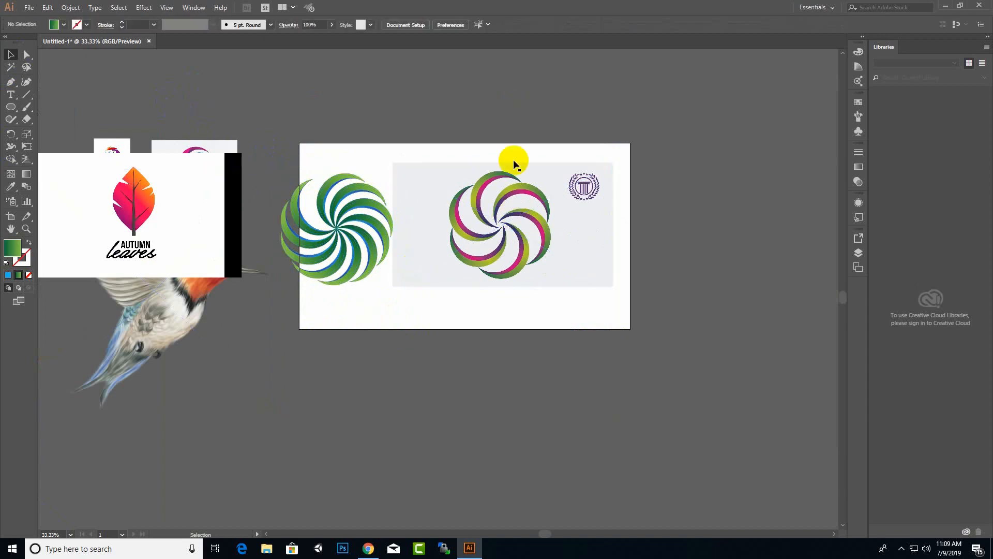
pyautogui.moveTo(396, 194); pyautogui.dragTo(421, 222)
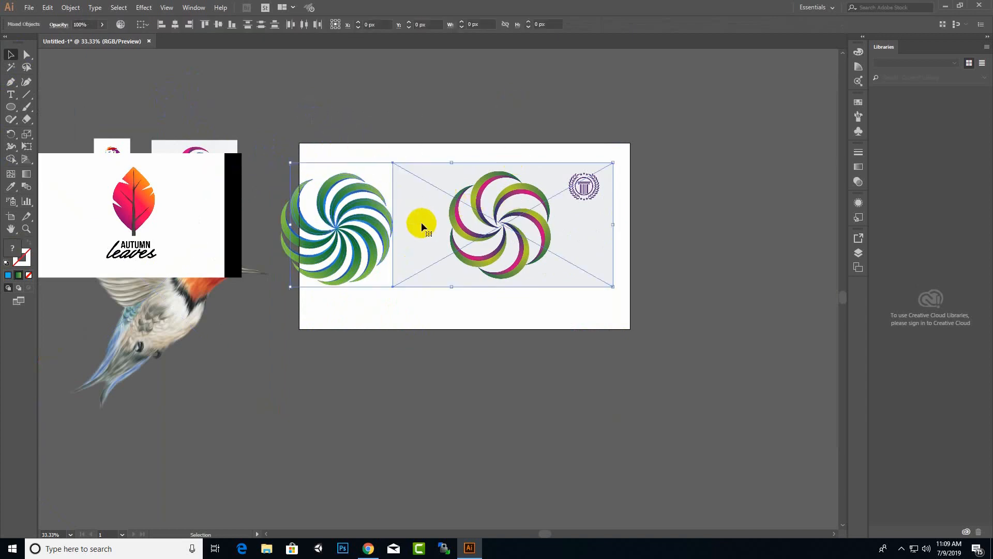
pyautogui.click(450, 367)
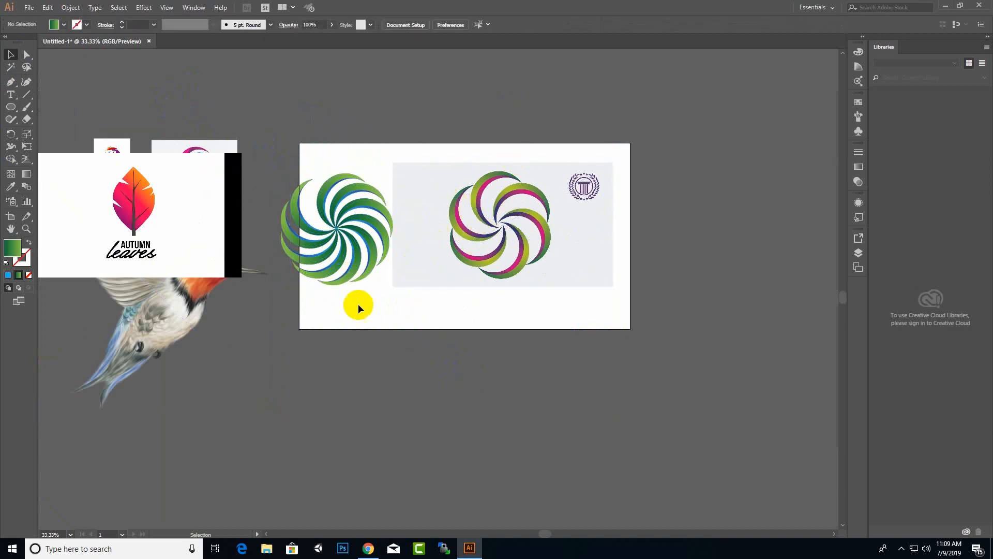
pyautogui.moveTo(292, 159); pyautogui.dragTo(293, 159)
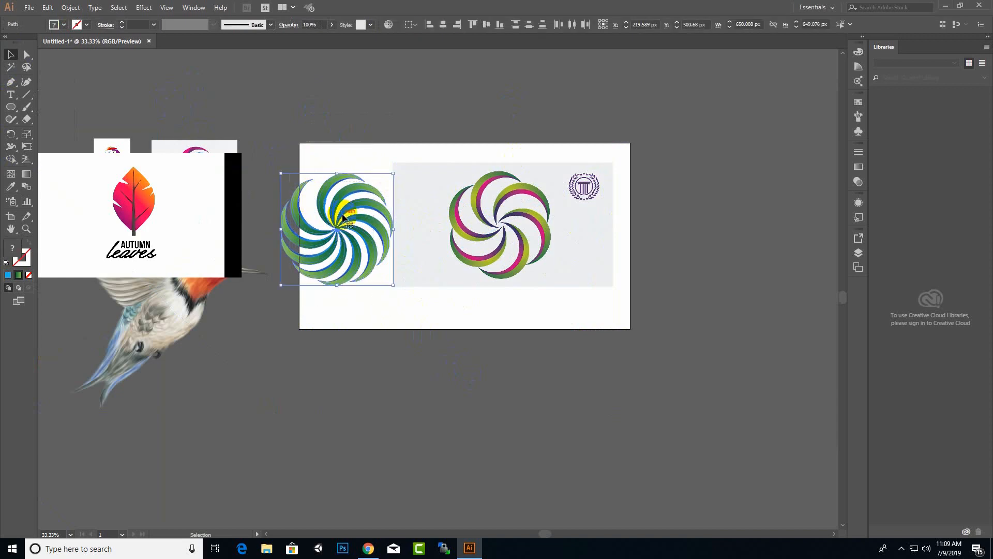
pyautogui.moveTo(357, 204); pyautogui.dragTo(787, 154)
pyautogui.moveTo(500, 232); pyautogui.dragTo(472, 233)
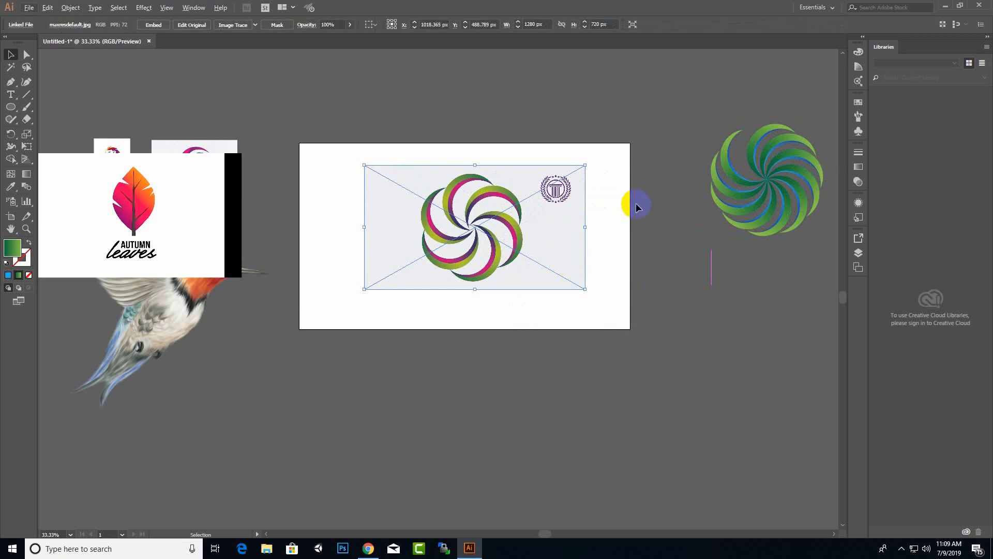
pyautogui.scroll(1, 606, 147)
pyautogui.scroll(3, 554, 195)
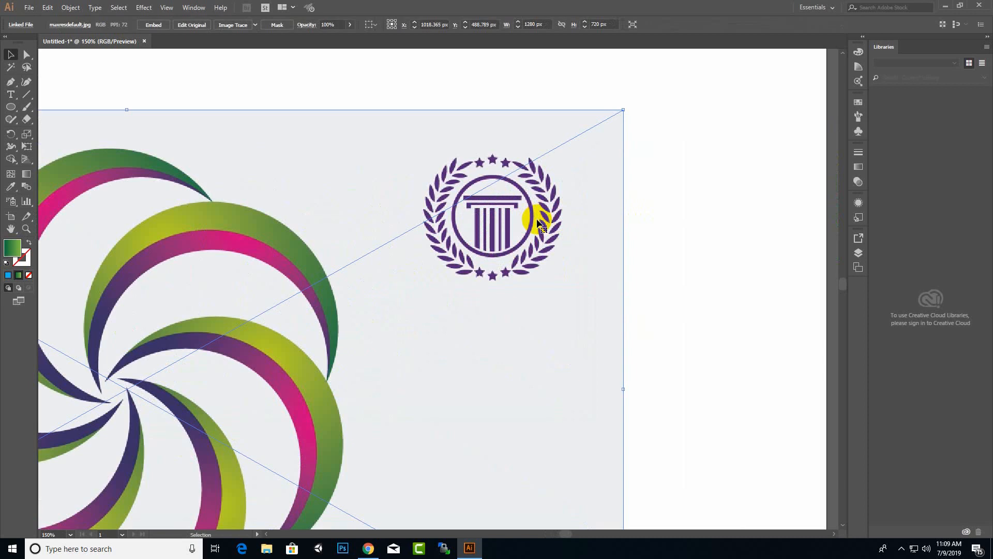
# In the Save As dialog, create a new folder named logos inside Desktop > uikit.
pyautogui.hotkey('ctrl', 's')
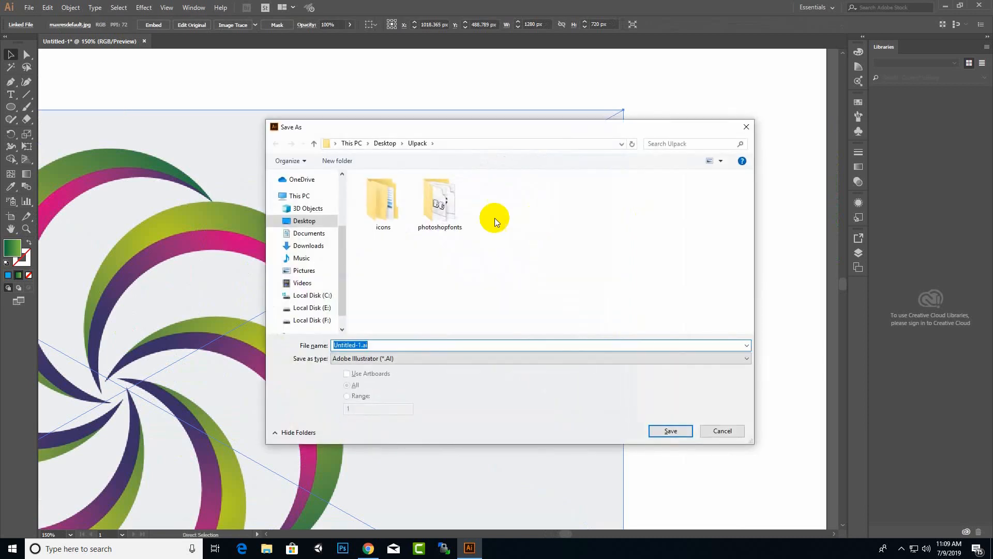
pyautogui.click(385, 151)
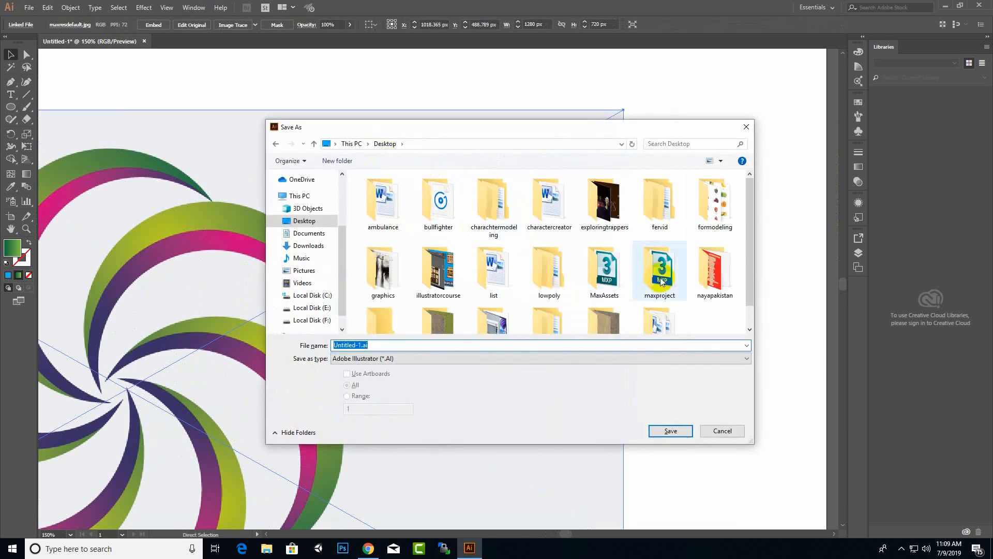
pyautogui.scroll(-1, 616, 293)
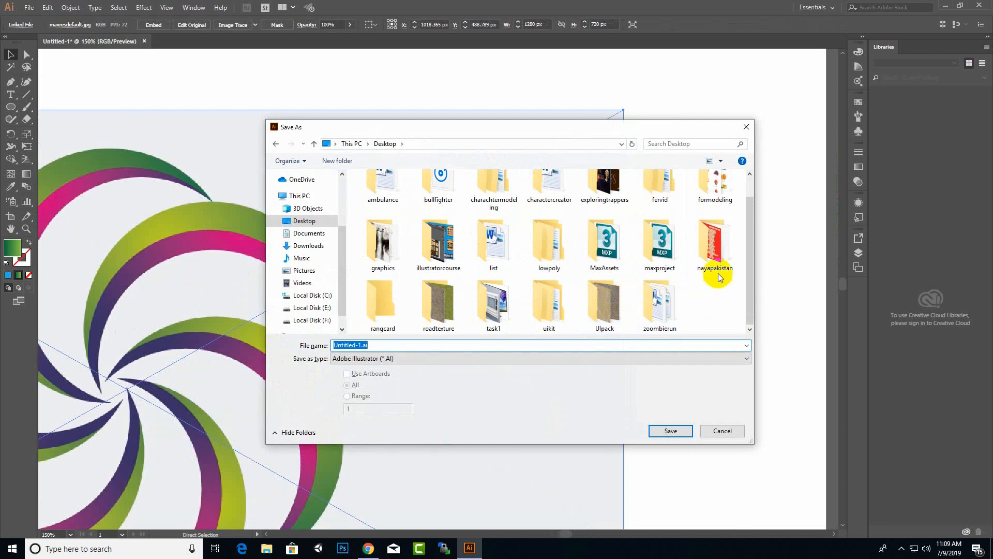
pyautogui.doubleClick(548, 303)
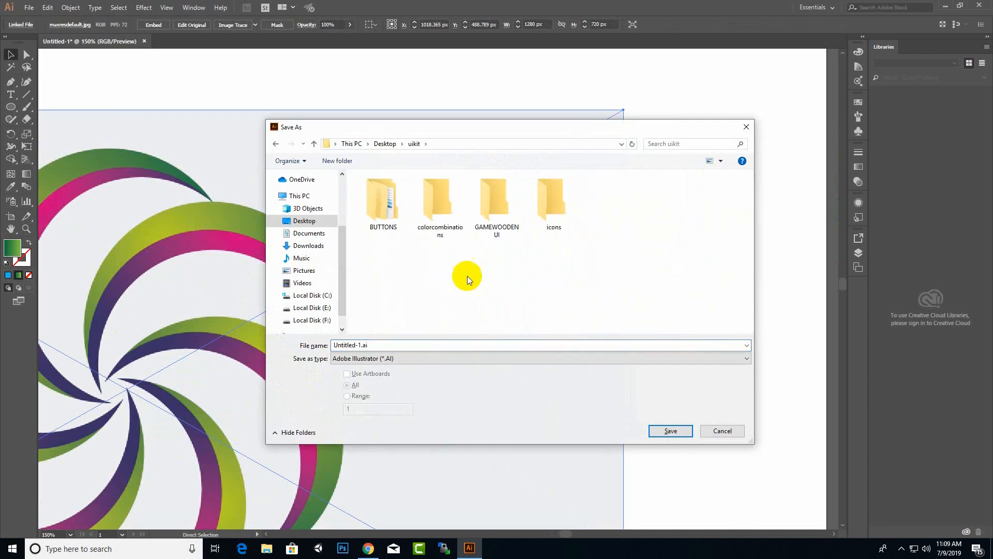
pyautogui.rightClick(427, 262)
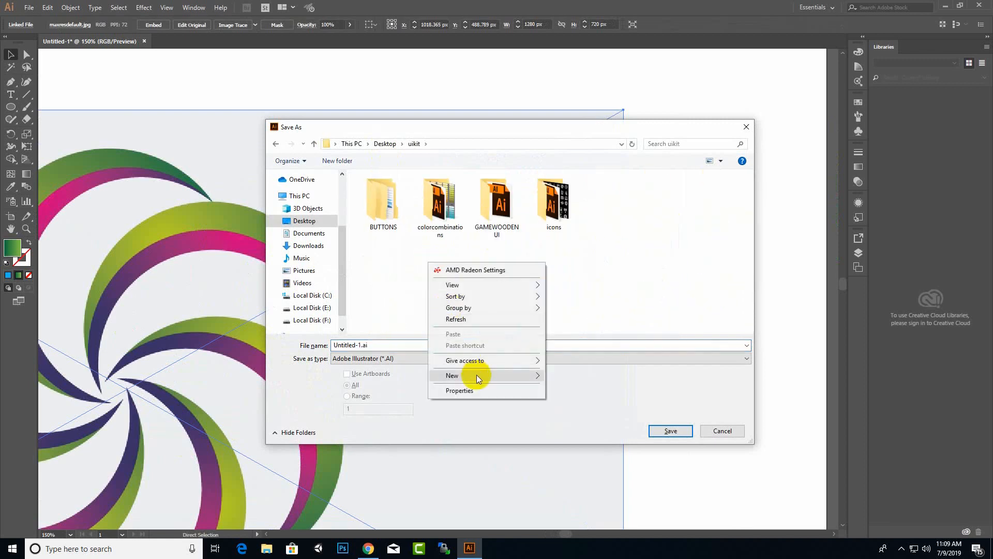
pyautogui.moveTo(491, 375)
pyautogui.click(567, 376)
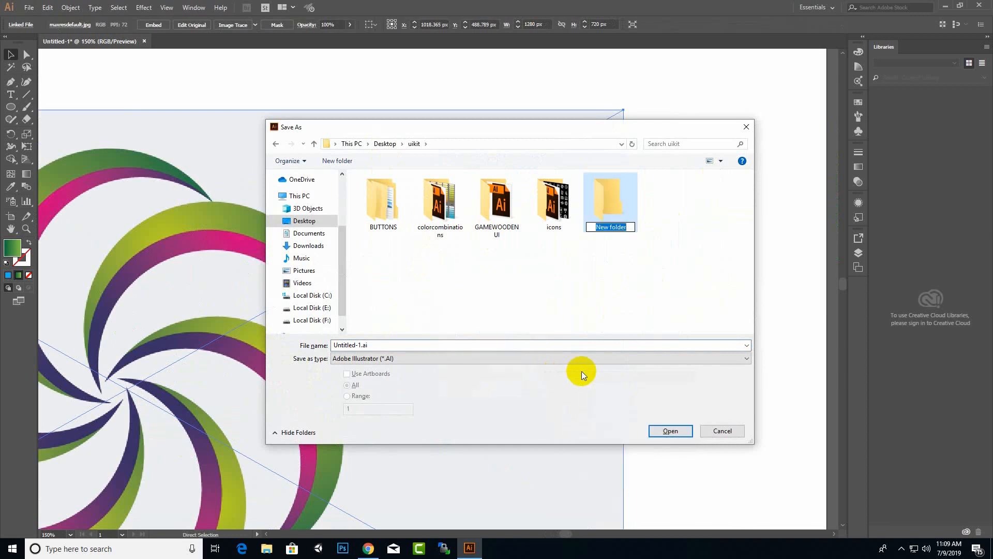
pyautogui.write('logos')
pyautogui.press('Return')
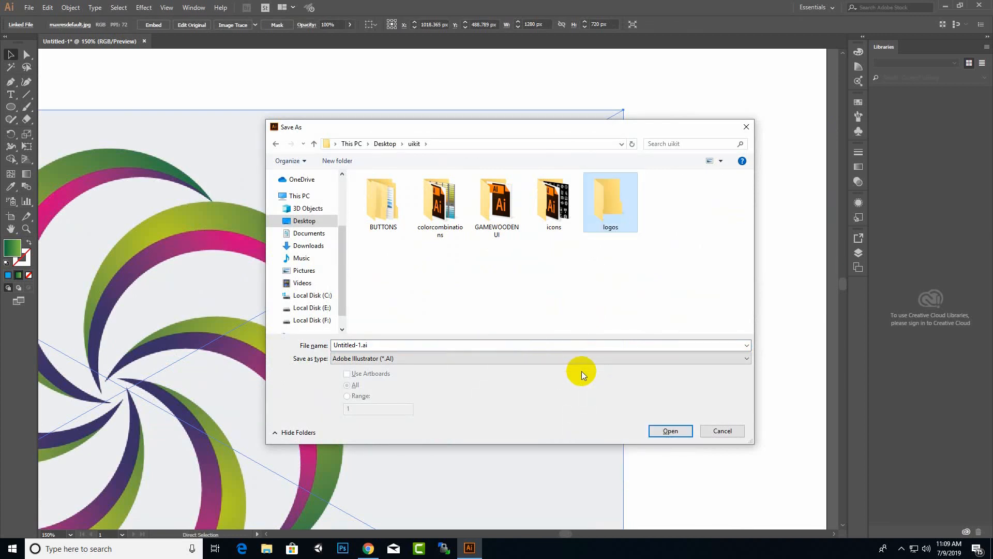
# Save the document as logos.ai in the logos folder with default options.
pyautogui.press('Return')
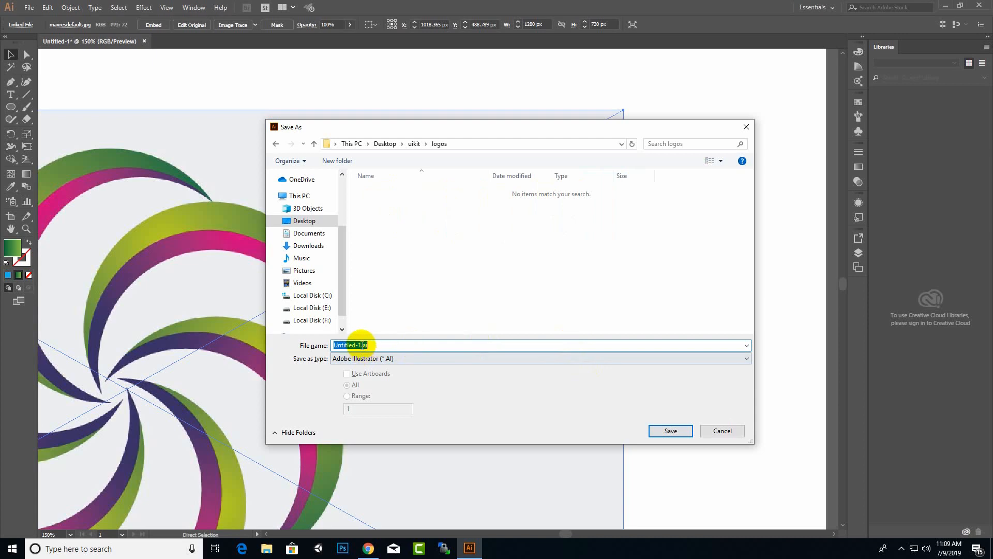
pyautogui.write('logos')
pyautogui.click(685, 431)
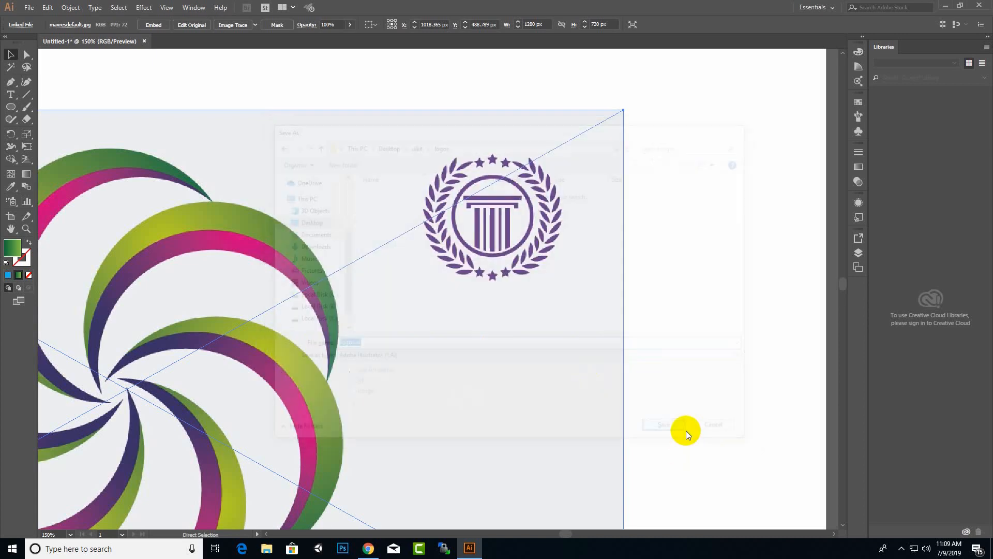
pyautogui.click(543, 413)
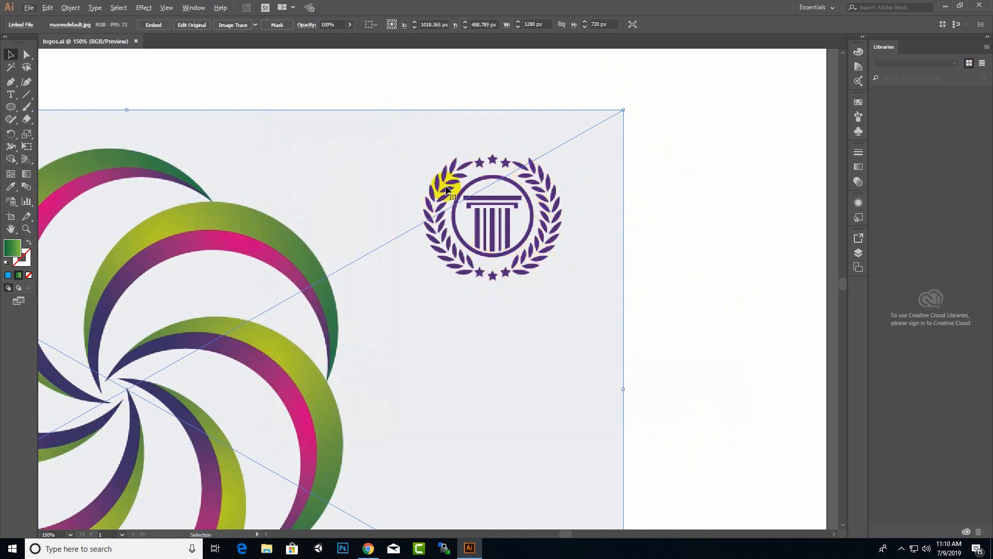
# Drag the Autumn leaves image onto the artboard and delete the small leaf image.
pyautogui.scroll(-2, 495, 198)
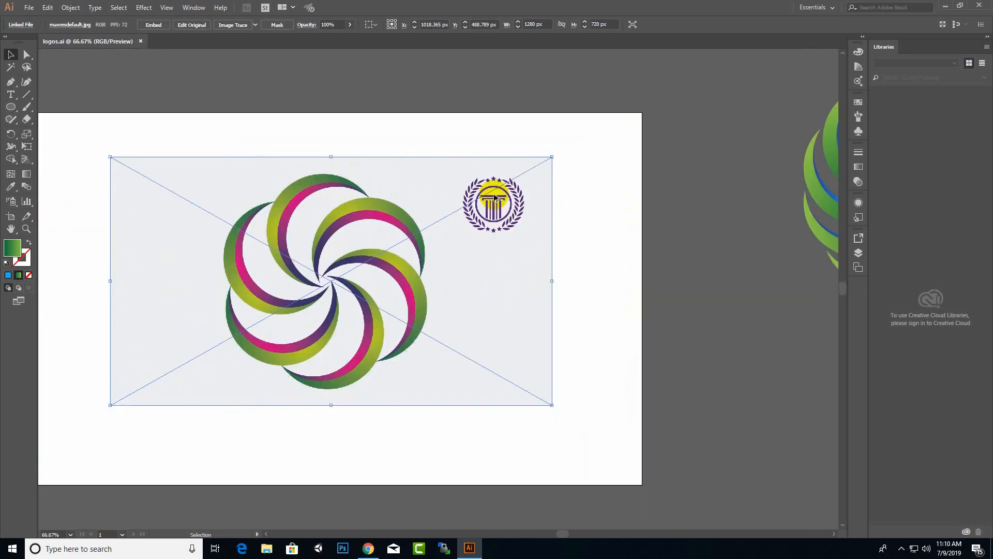
pyautogui.scroll(-2, 495, 198)
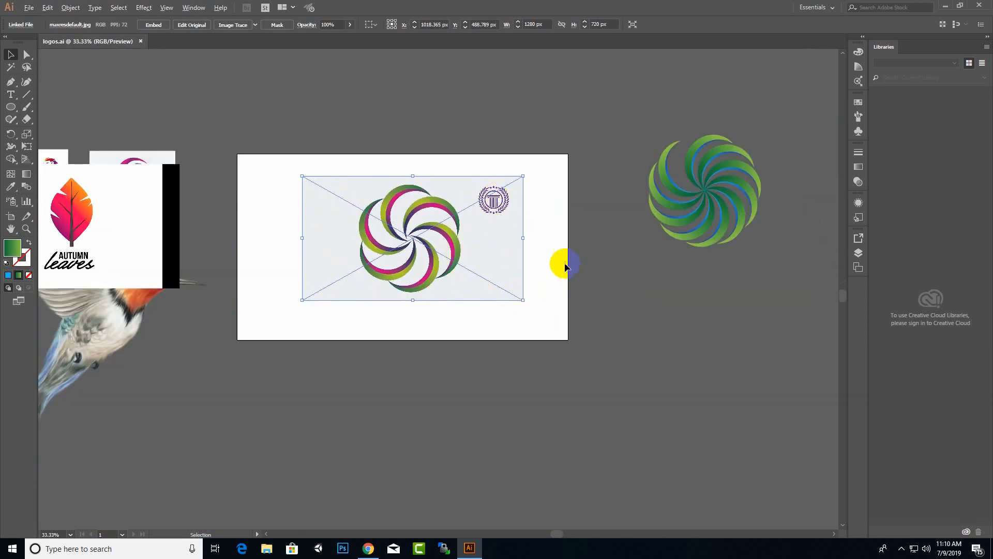
pyautogui.moveTo(211, 244); pyautogui.dragTo(567, 282)
pyautogui.moveTo(143, 205); pyautogui.dragTo(376, 319)
pyautogui.scroll(2, 376, 319)
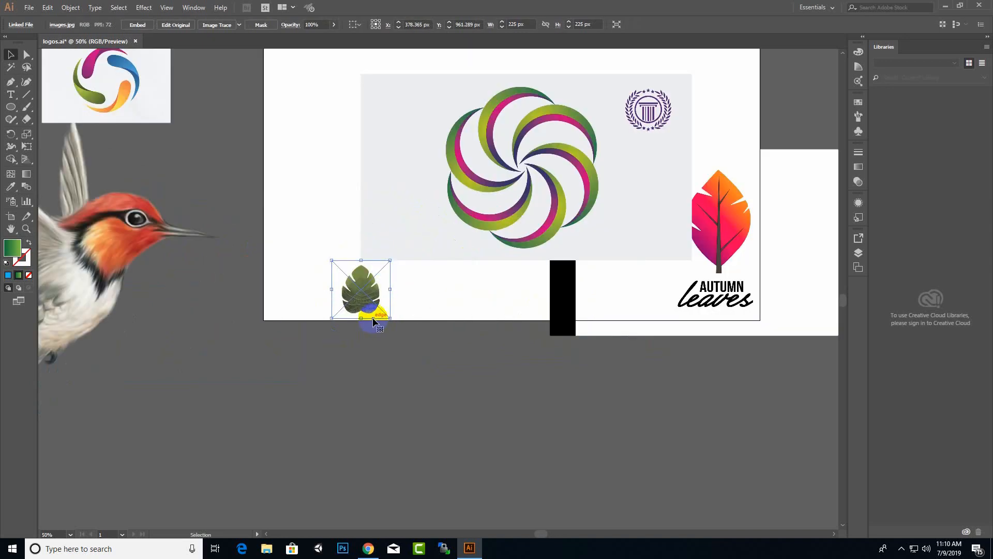
pyautogui.press('Delete')
# Reposition the pink-swirl and Autumn leaves images side by side on the artboard.
pyautogui.moveTo(498, 200); pyautogui.dragTo(319, 168)
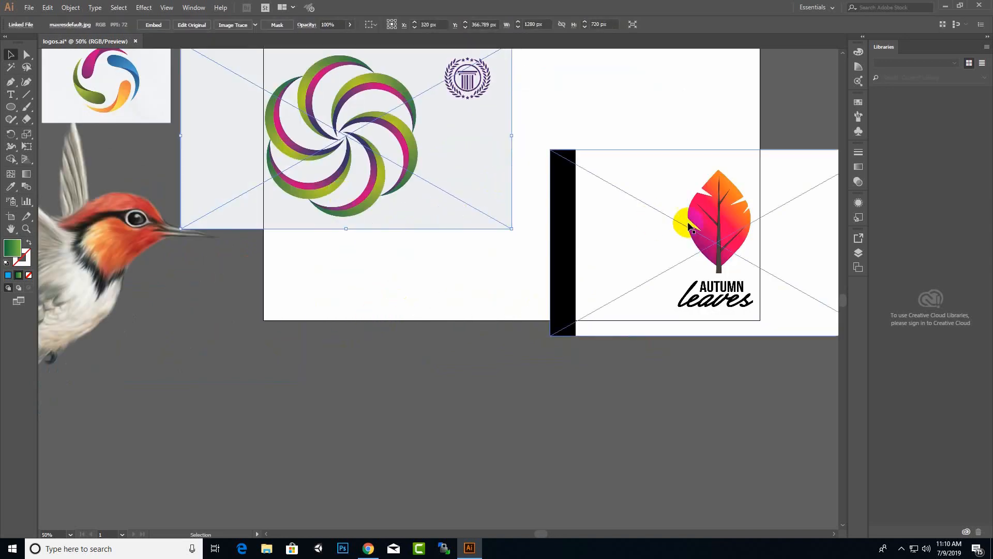
pyautogui.moveTo(690, 226); pyautogui.dragTo(465, 214)
pyautogui.moveTo(531, 191); pyautogui.dragTo(663, 190)
pyautogui.scroll(2, 648, 163)
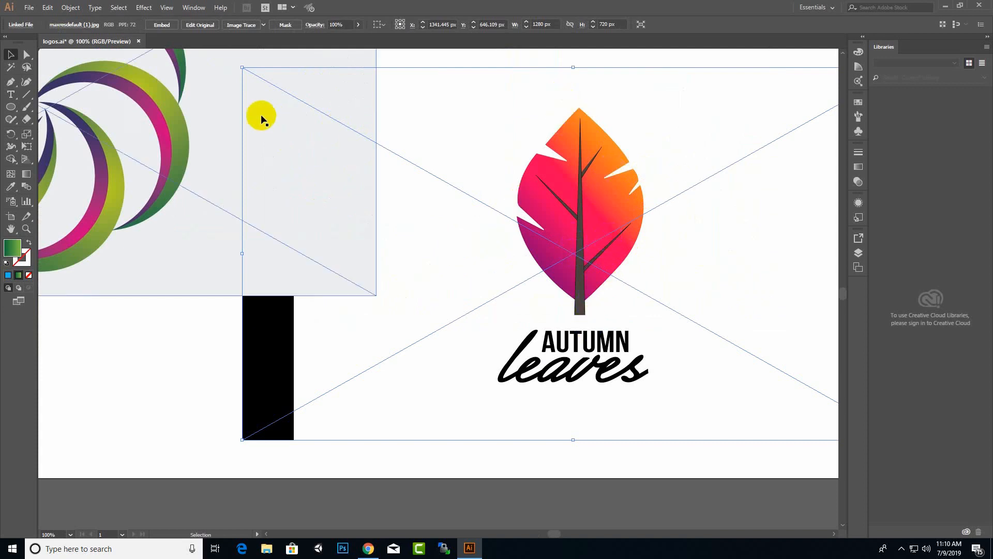
pyautogui.click(9, 82)
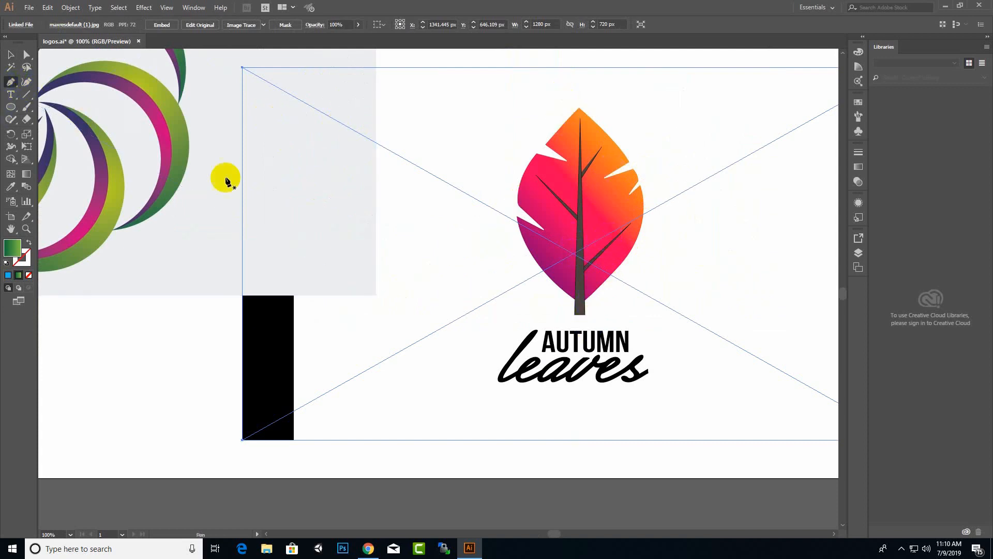
# Start the Pen outline at the leaf's left notch and top tip, undoing a stray two-point path.
pyautogui.click(568, 162)
pyautogui.click(546, 145)
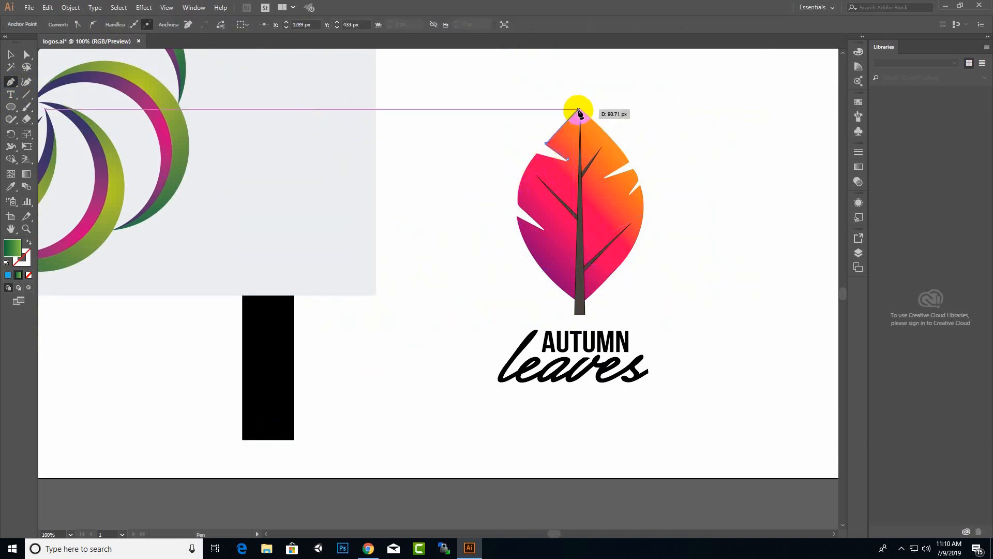
pyautogui.click(578, 109)
pyautogui.click(624, 159)
pyautogui.moveTo(624, 158); pyautogui.dragTo(630, 170)
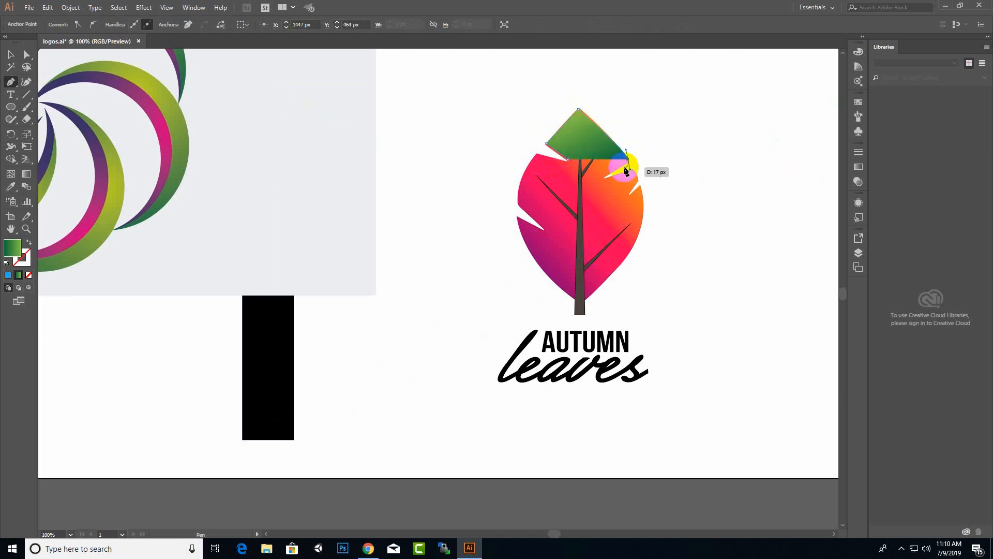
pyautogui.press('Escape')
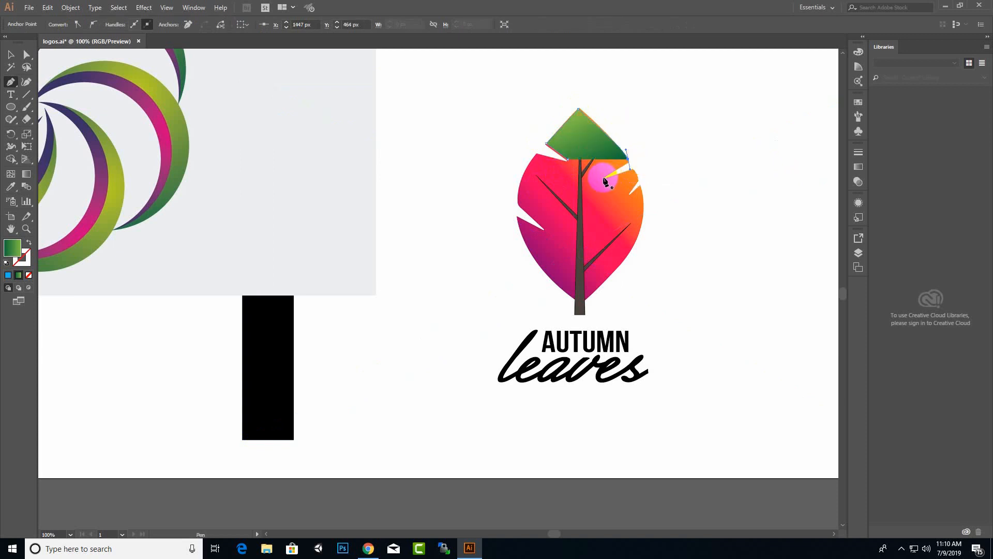
pyautogui.click(604, 177)
pyautogui.click(635, 173)
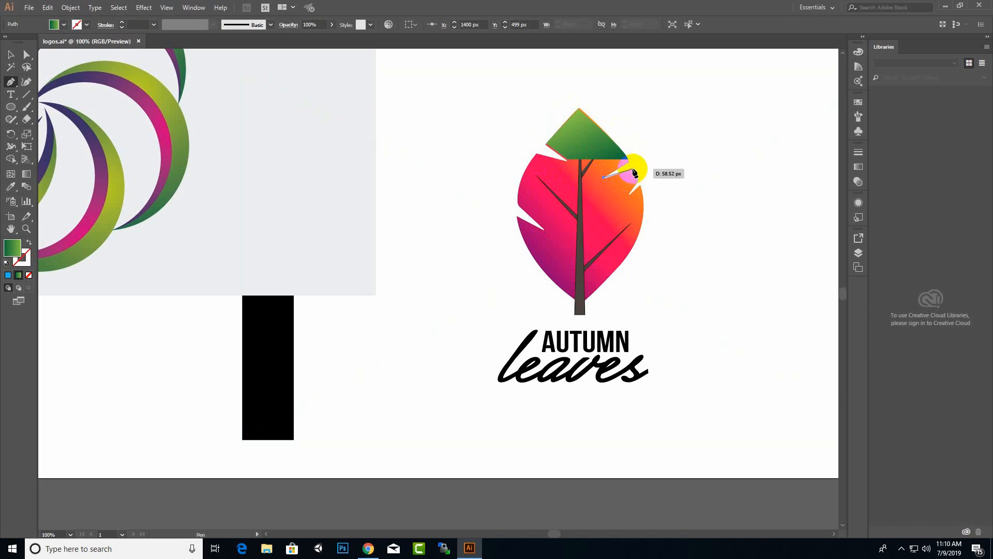
pyautogui.scroll(3, 645, 170)
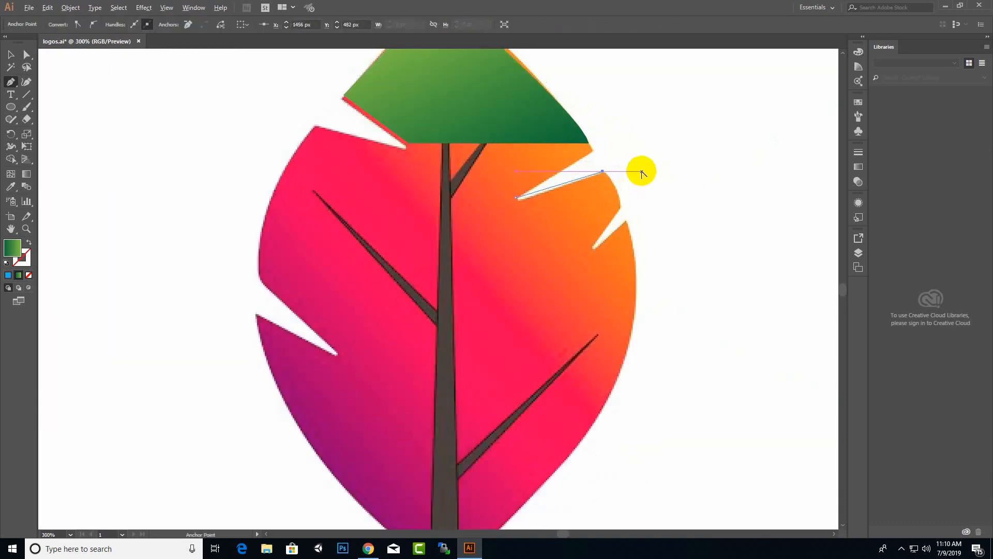
pyautogui.hotkey('ctrl', 'z')
pyautogui.hotkey('ctrl', 'z')
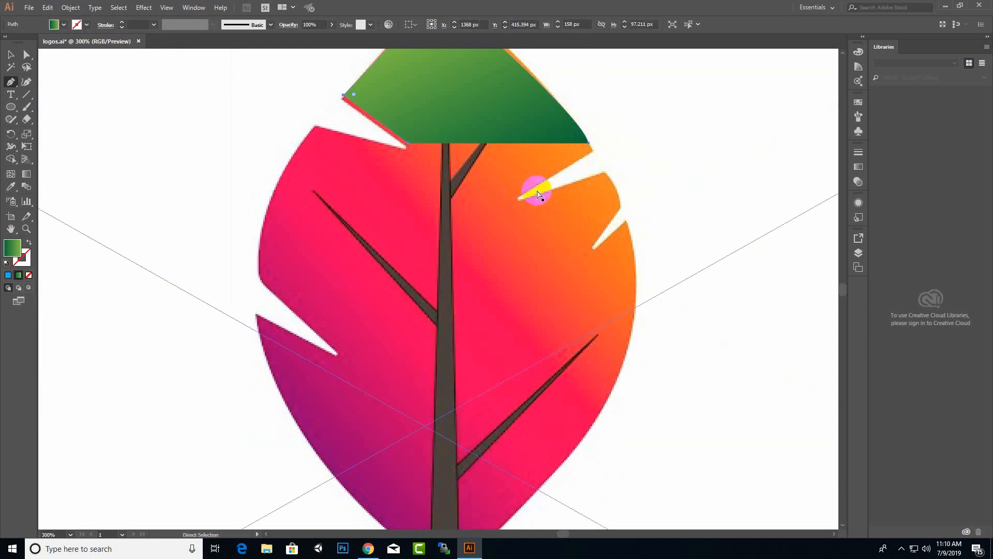
pyautogui.hotkey('ctrl', 'z')
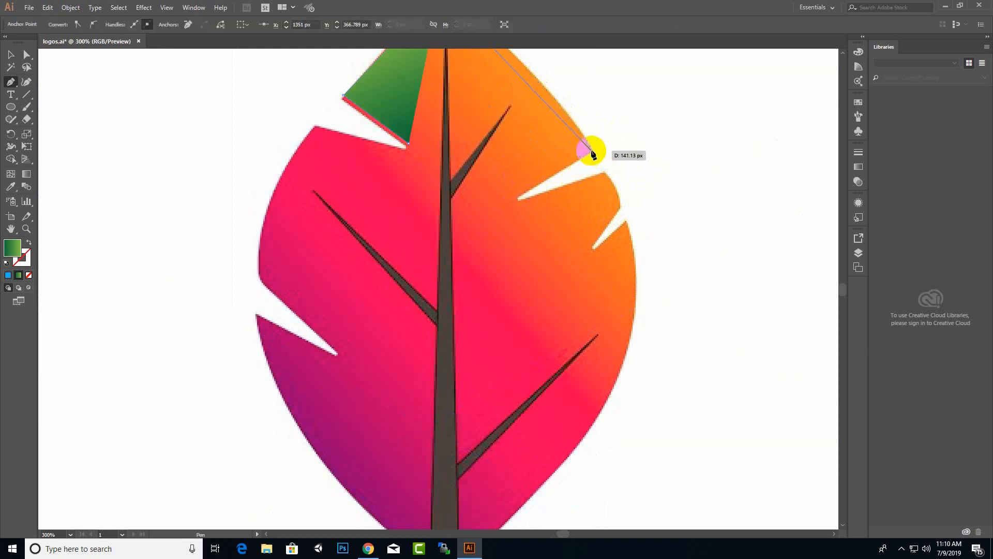
# Trace the leaf's right edge through both notches down to the base.
pyautogui.moveTo(598, 171); pyautogui.dragTo(609, 197)
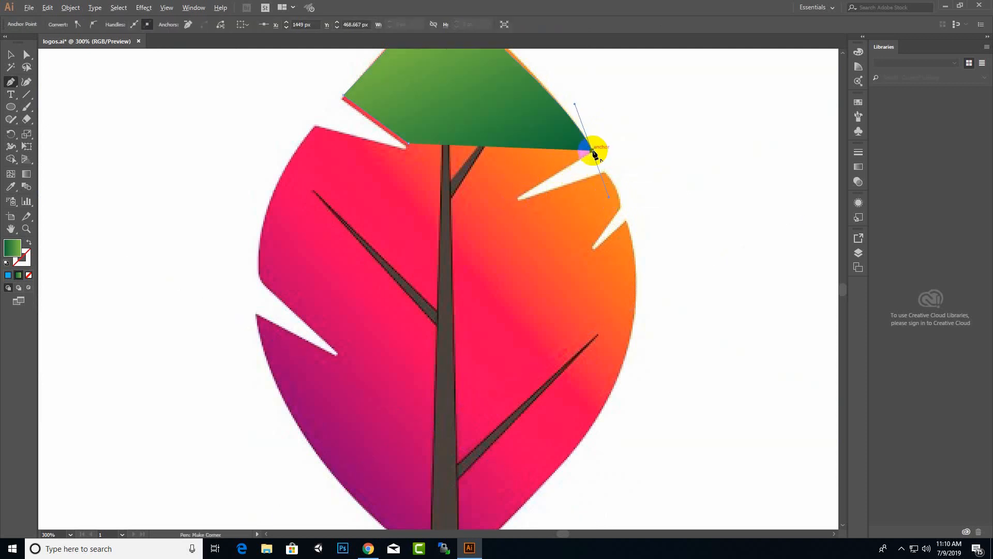
pyautogui.click(518, 196)
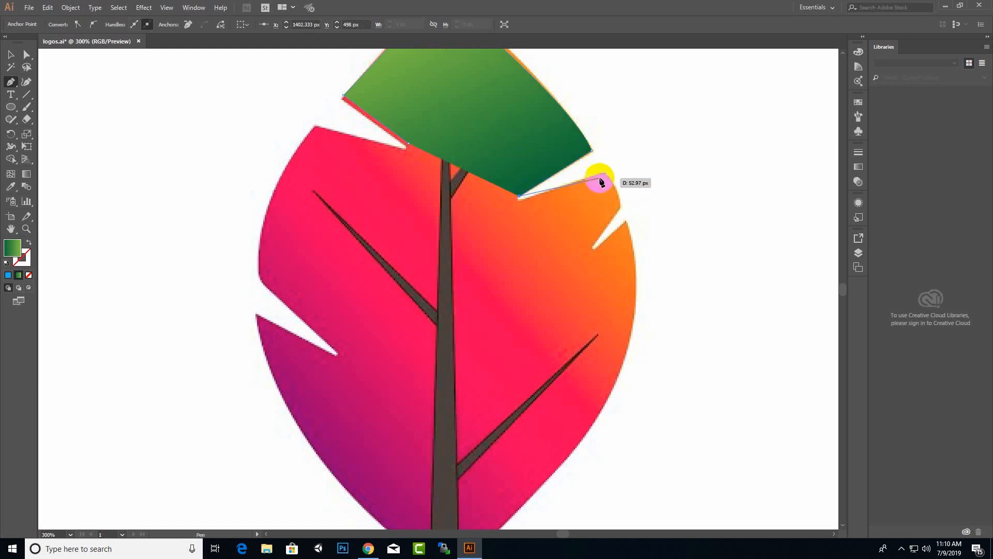
pyautogui.click(604, 170)
pyautogui.click(620, 205)
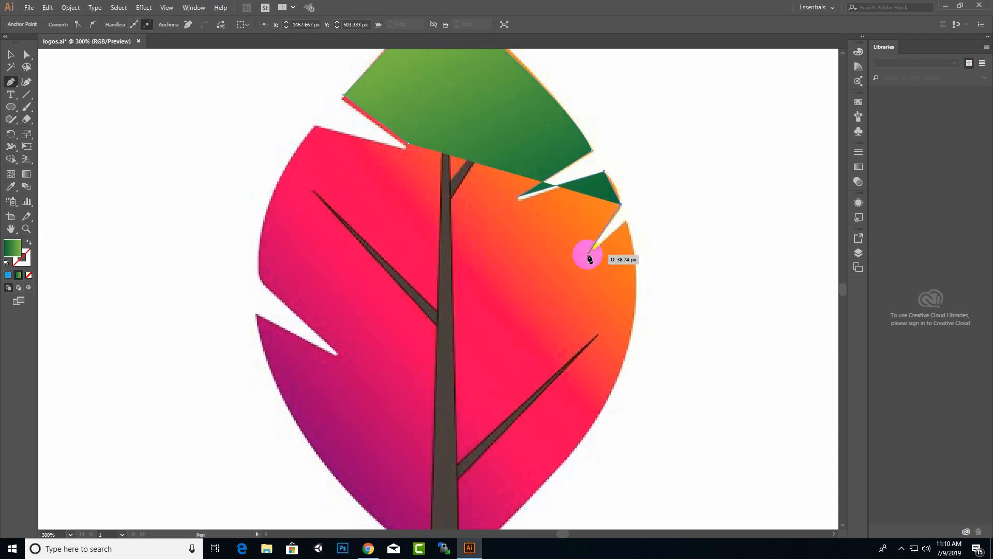
pyautogui.click(593, 248)
pyautogui.click(626, 221)
pyautogui.scroll(-5, 627, 230)
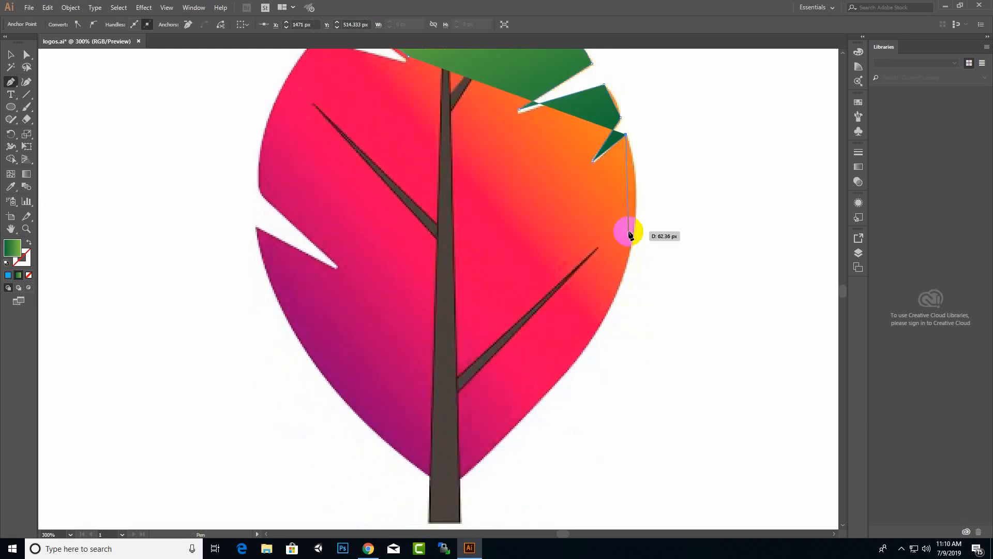
pyautogui.moveTo(460, 390); pyautogui.dragTo(237, 445)
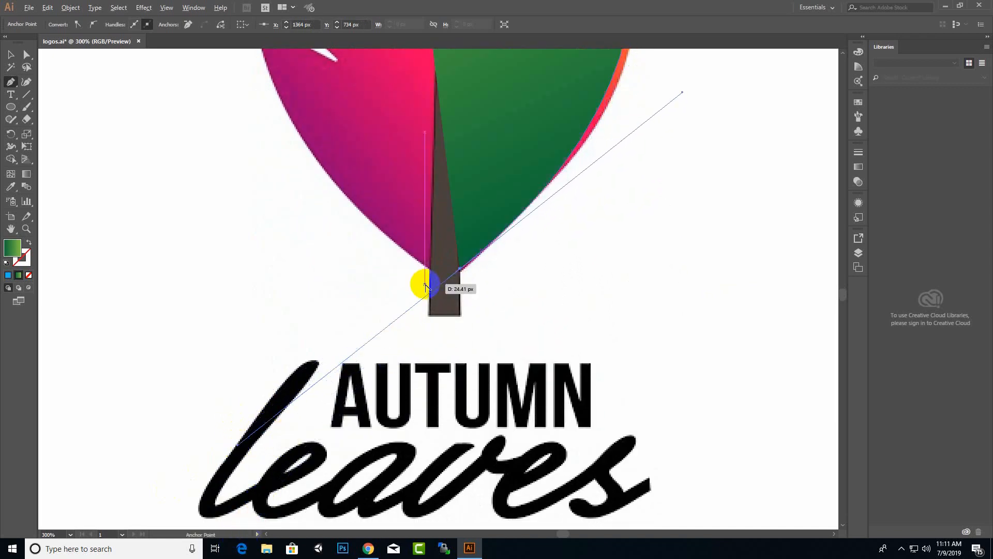
pyautogui.moveTo(459, 269); pyautogui.dragTo(446, 324)
pyautogui.scroll(-4, 445, 339)
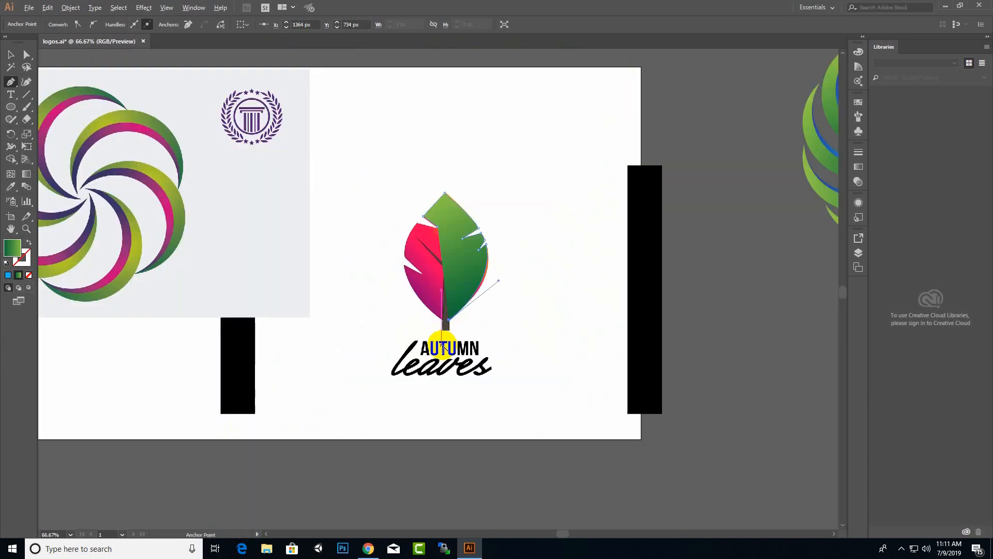
pyautogui.scroll(2, 430, 281)
# Set the fill to None and trace the lower left edge up to the left notch.
pyautogui.click(28, 274)
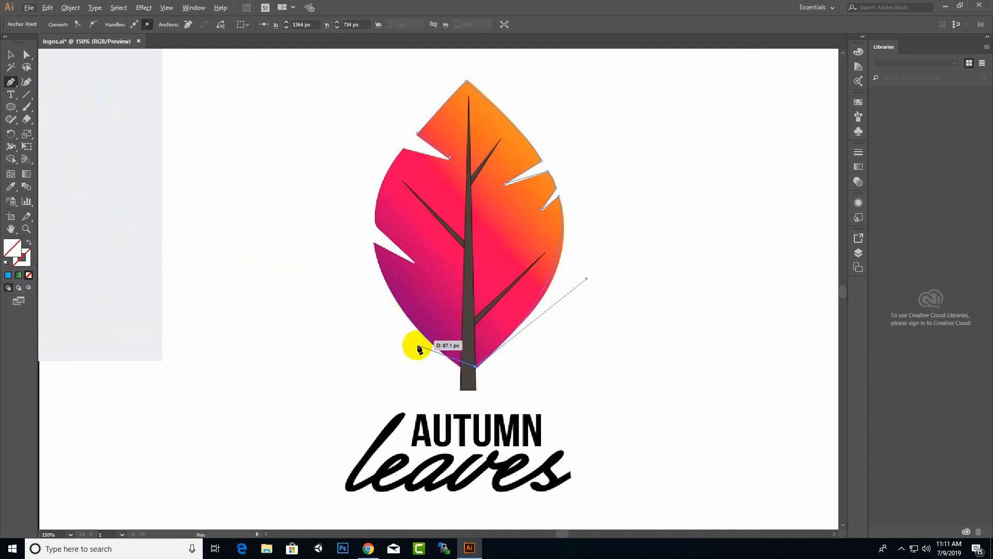
pyautogui.click(460, 366)
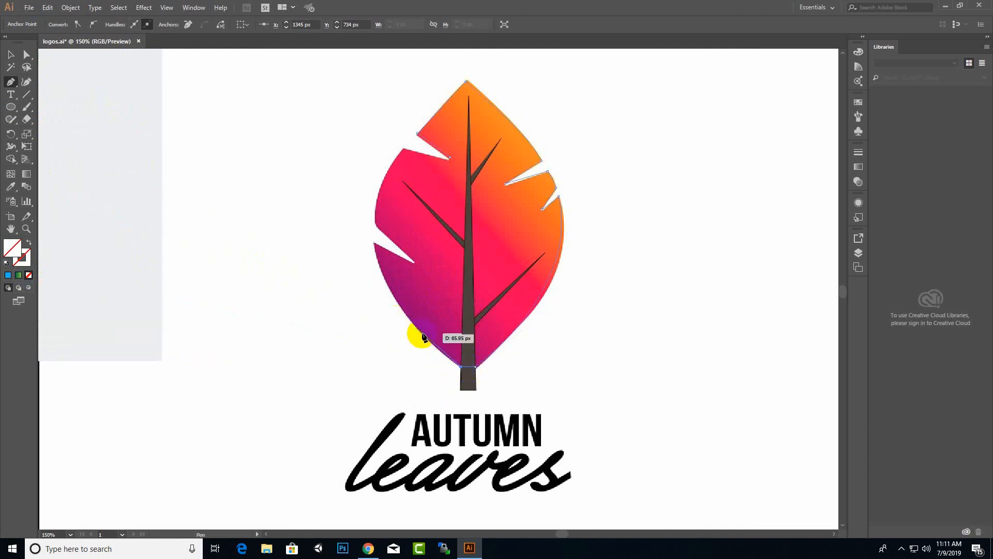
pyautogui.moveTo(374, 243); pyautogui.dragTo(367, 191)
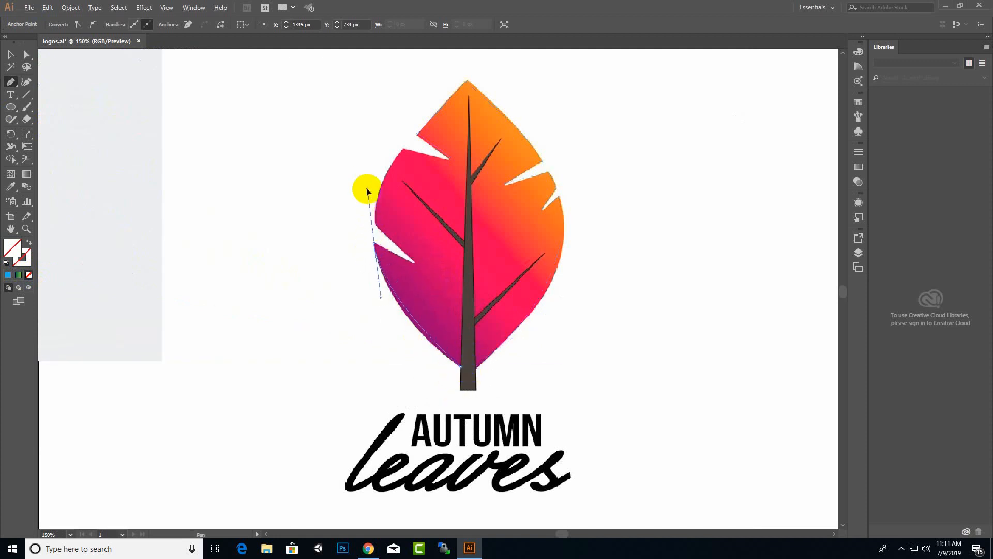
pyautogui.moveTo(351, 153); pyautogui.dragTo(351, 154)
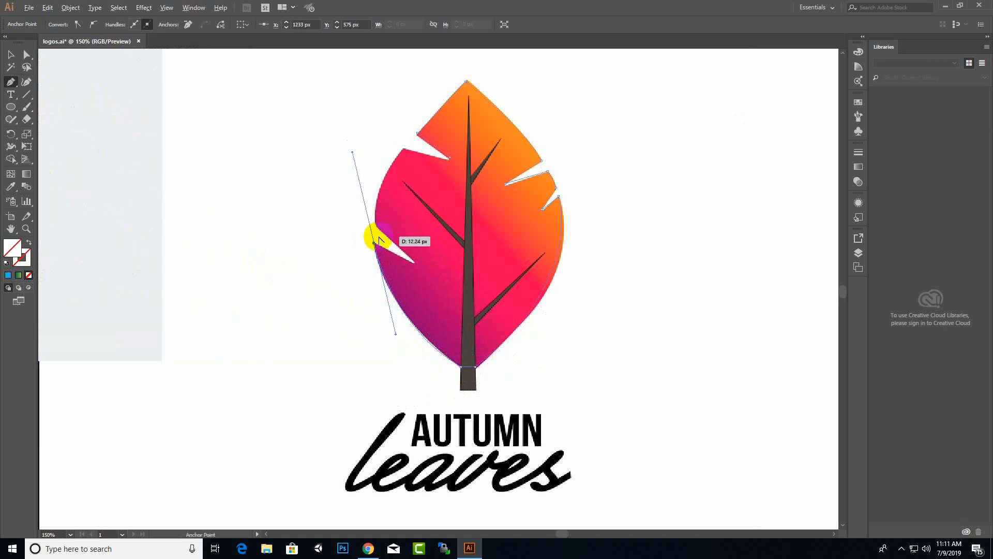
pyautogui.click(374, 243)
# Trace the upper left edge, close the outline at the starting notch, and move the reference image.
pyautogui.click(416, 263)
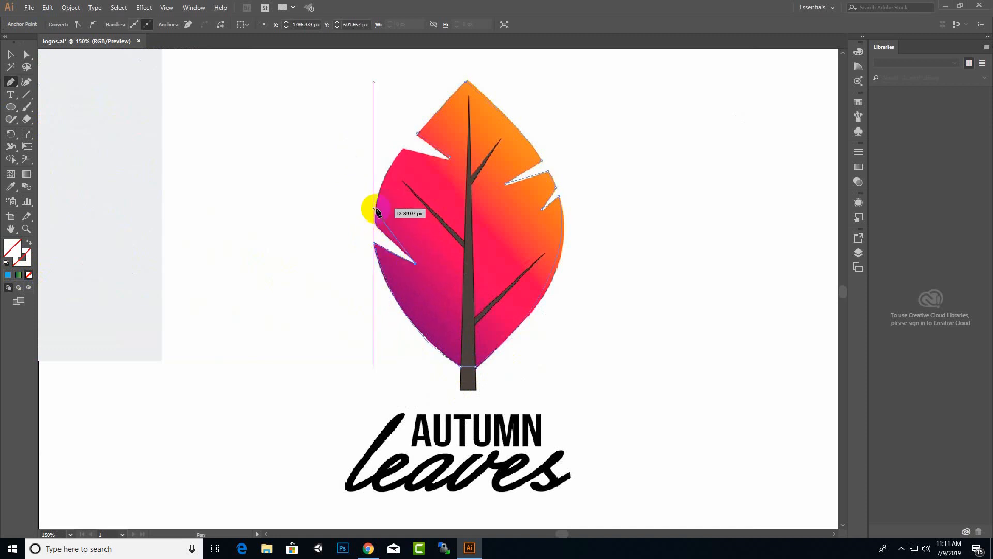
pyautogui.click(374, 224)
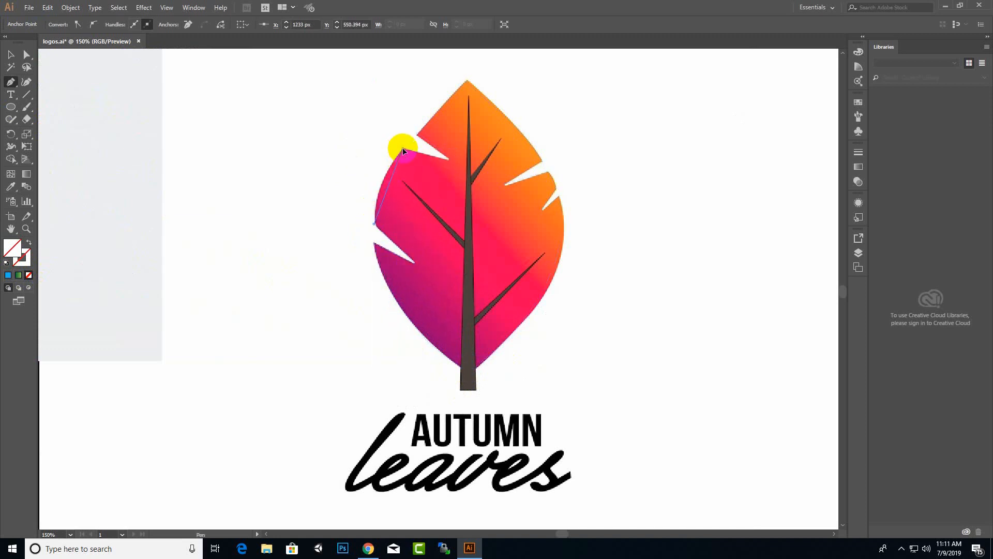
pyautogui.moveTo(403, 149); pyautogui.dragTo(426, 124)
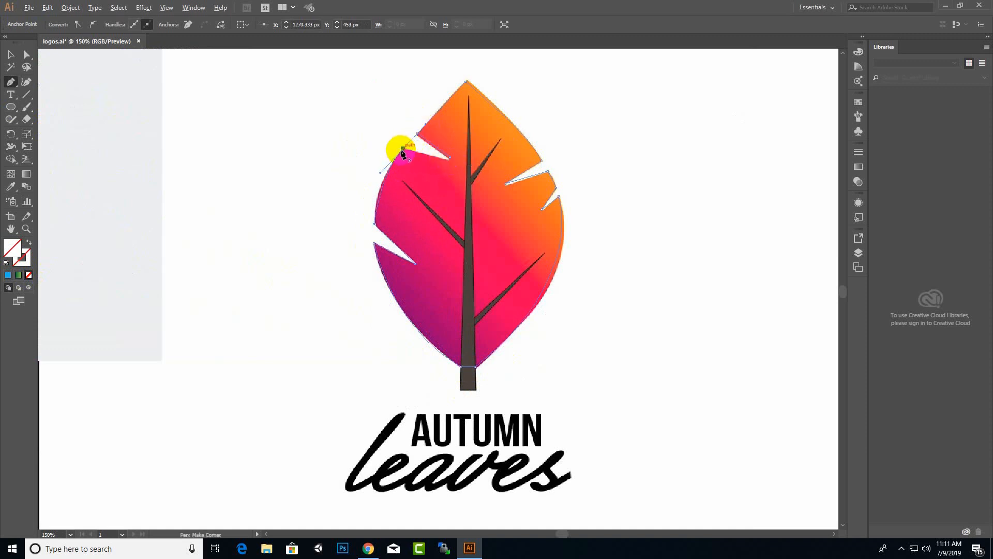
pyautogui.click(403, 150)
pyautogui.click(449, 157)
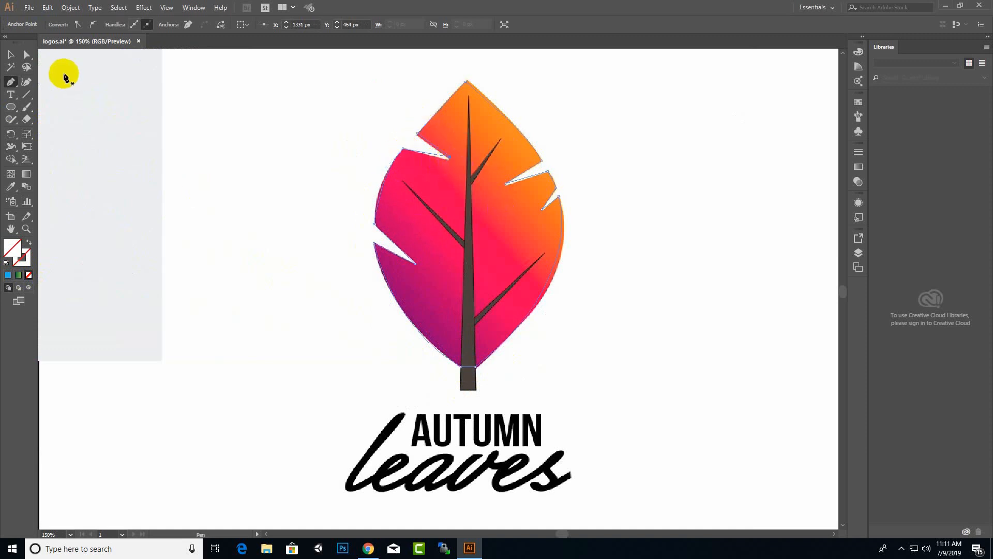
pyautogui.press('v')
pyautogui.click(492, 249)
pyautogui.moveTo(477, 342); pyautogui.dragTo(622, 319)
# Undo the accidental move and send the reference image to the back.
pyautogui.hotkey('ctrl', 'z')
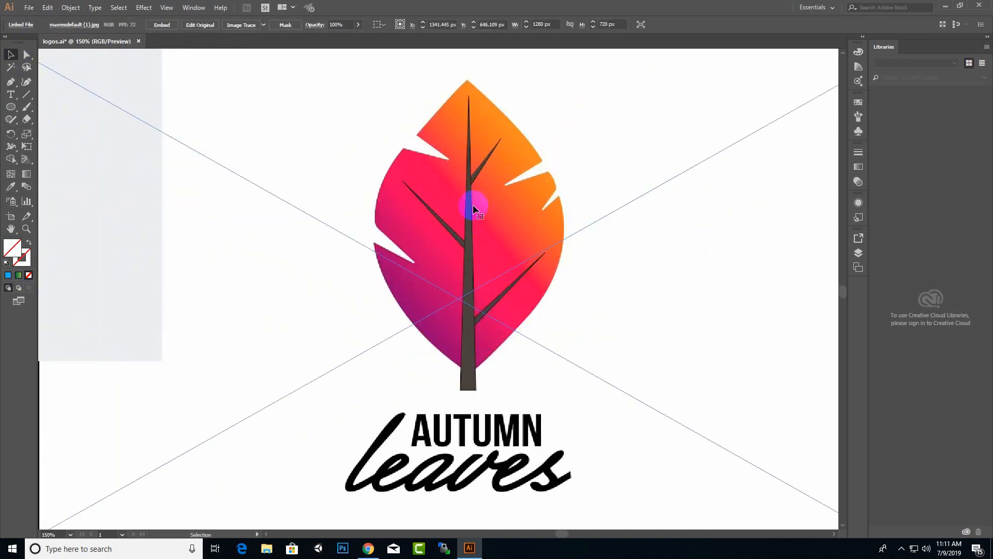
pyautogui.scroll(-4, 446, 315)
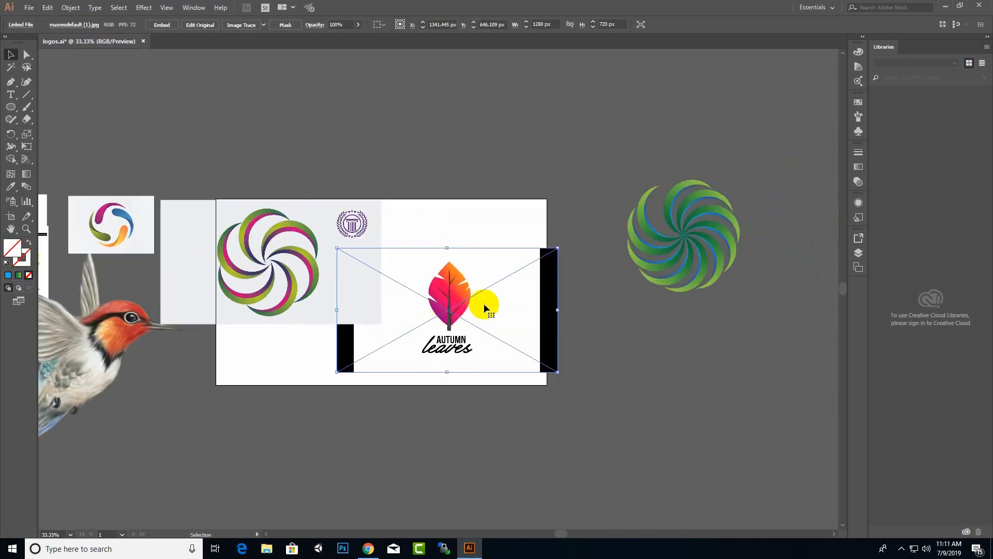
pyautogui.rightClick(484, 304)
pyautogui.moveTo(544, 384)
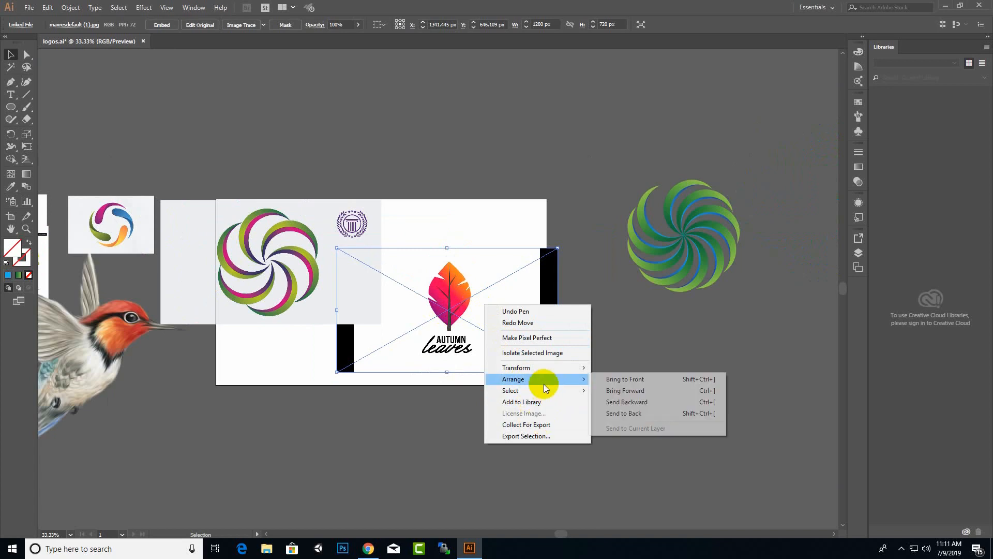
pyautogui.click(615, 412)
pyautogui.click(592, 405)
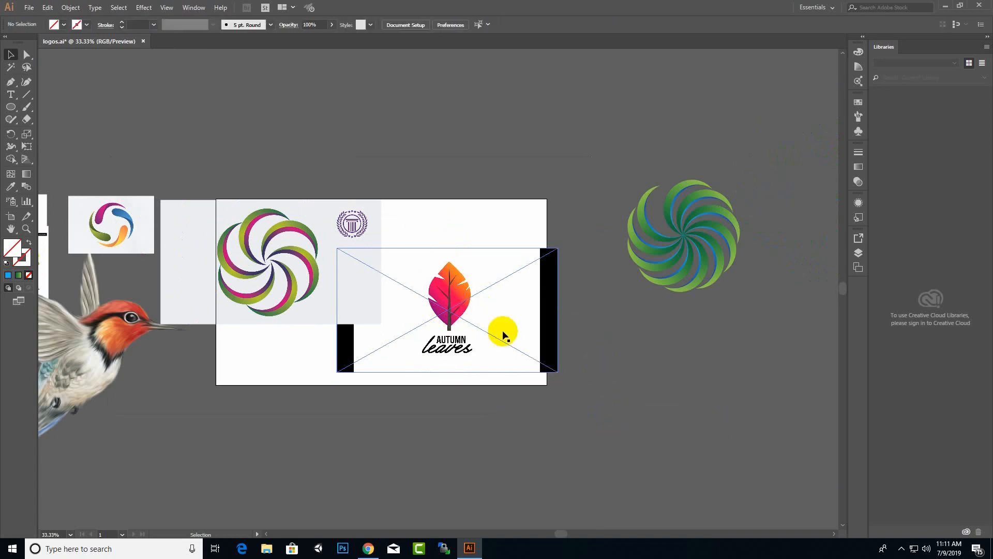
pyautogui.scroll(3, 427, 300)
# Fill the traced leaf outline with the green gradient and place it right of the reference.
pyautogui.click(530, 264)
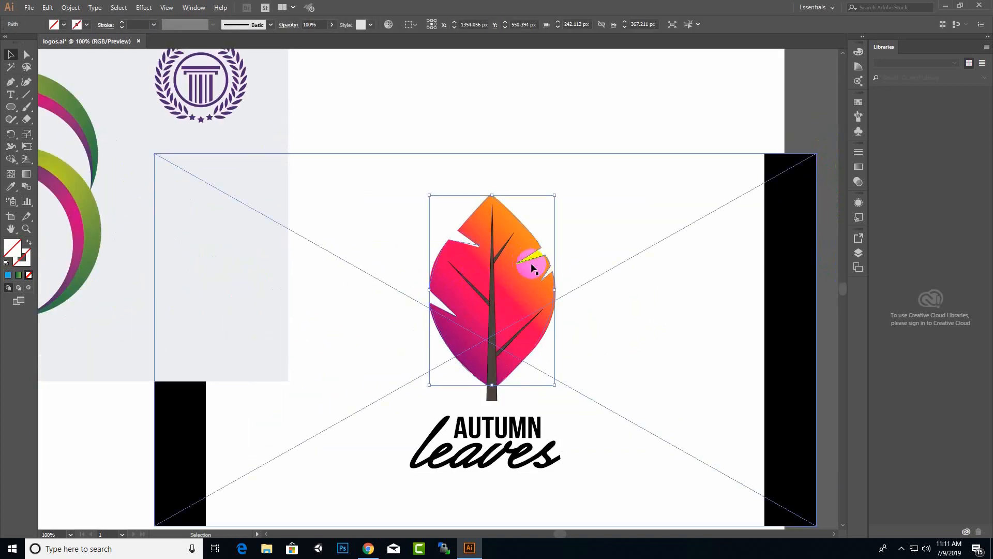
pyautogui.moveTo(531, 263); pyautogui.dragTo(540, 165)
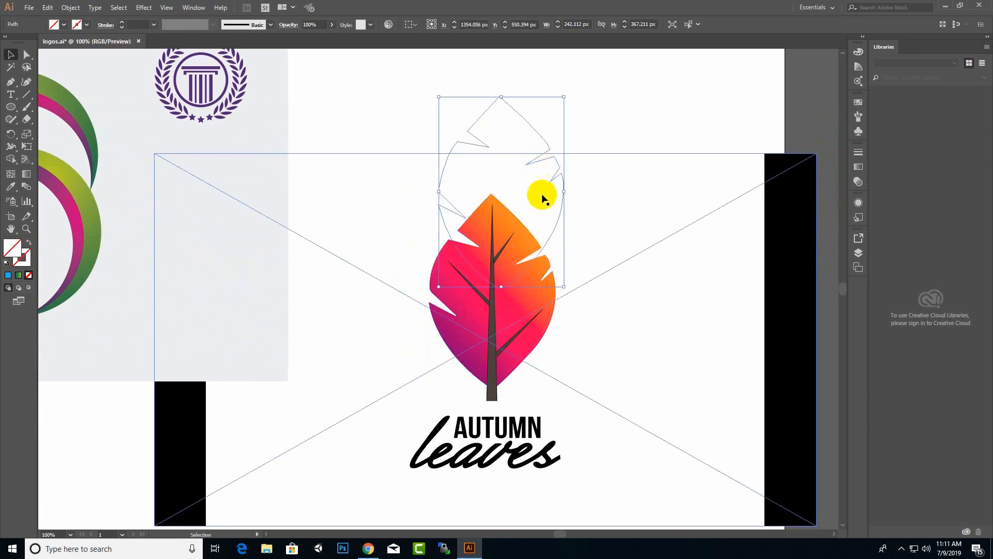
pyautogui.click(18, 278)
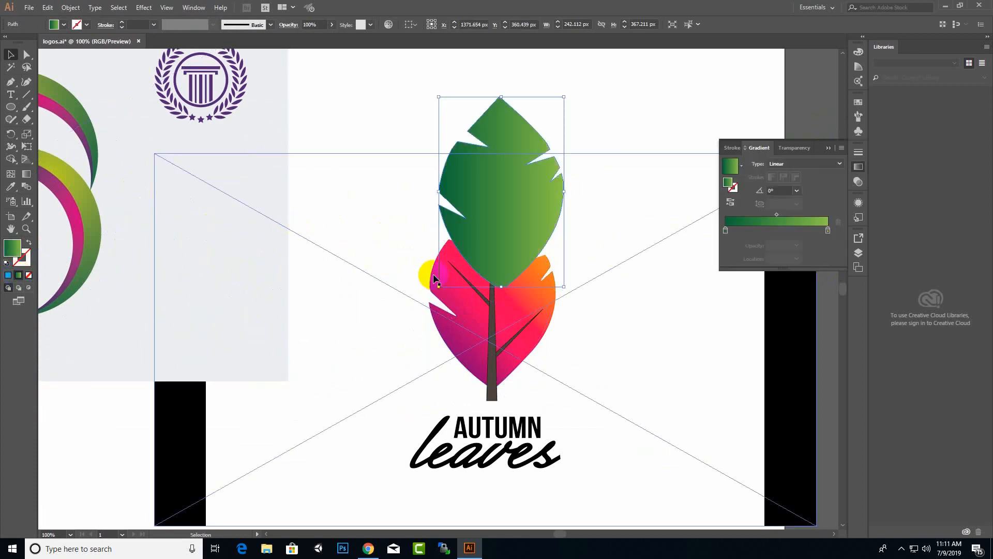
pyautogui.moveTo(500, 232); pyautogui.dragTo(652, 318)
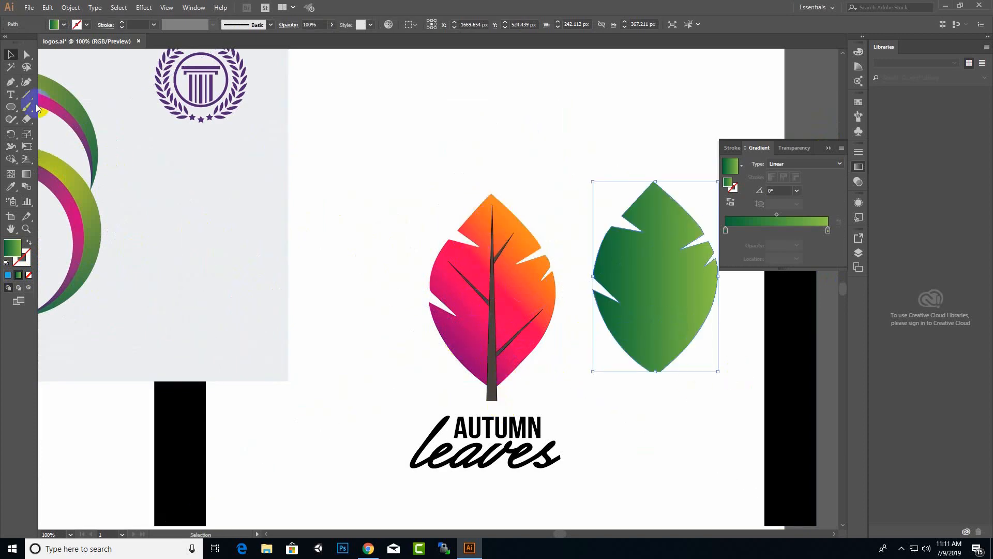
pyautogui.click(11, 81)
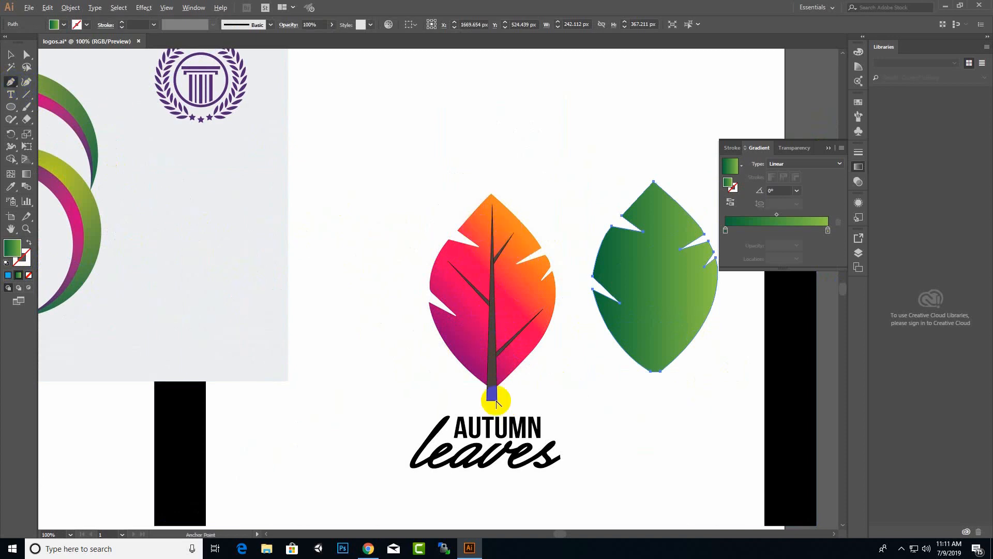
# Draw a tapered three-point stem shape along the leaf's central vein.
pyautogui.scroll(1, 476, 408)
pyautogui.click(478, 402)
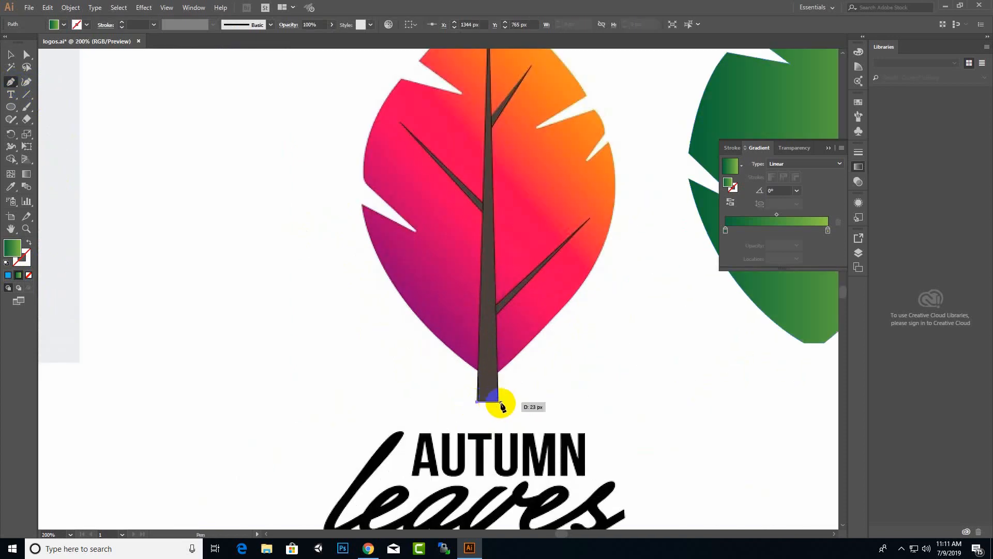
pyautogui.click(499, 402)
pyautogui.scroll(1, 496, 161)
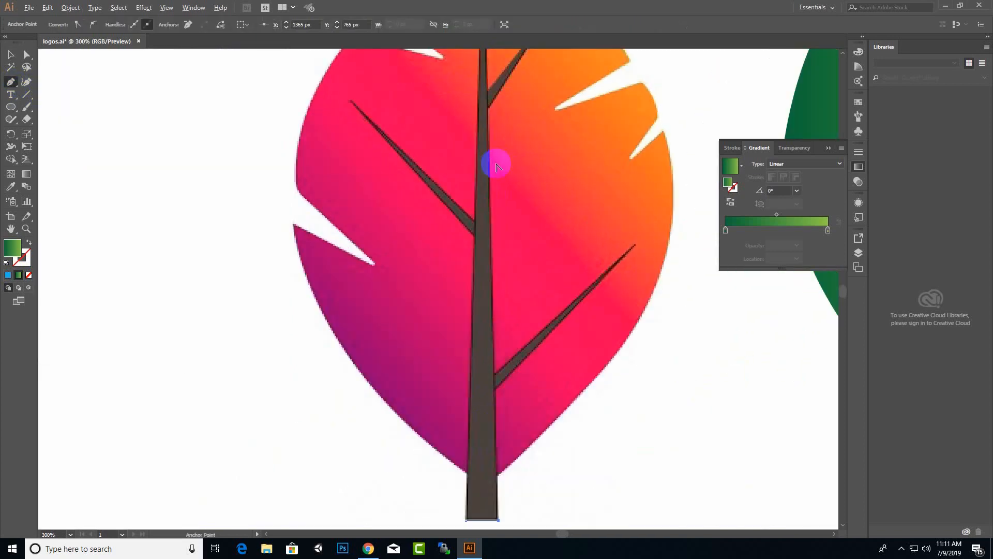
pyautogui.scroll(-1, 497, 165)
pyautogui.scroll(-1, 496, 165)
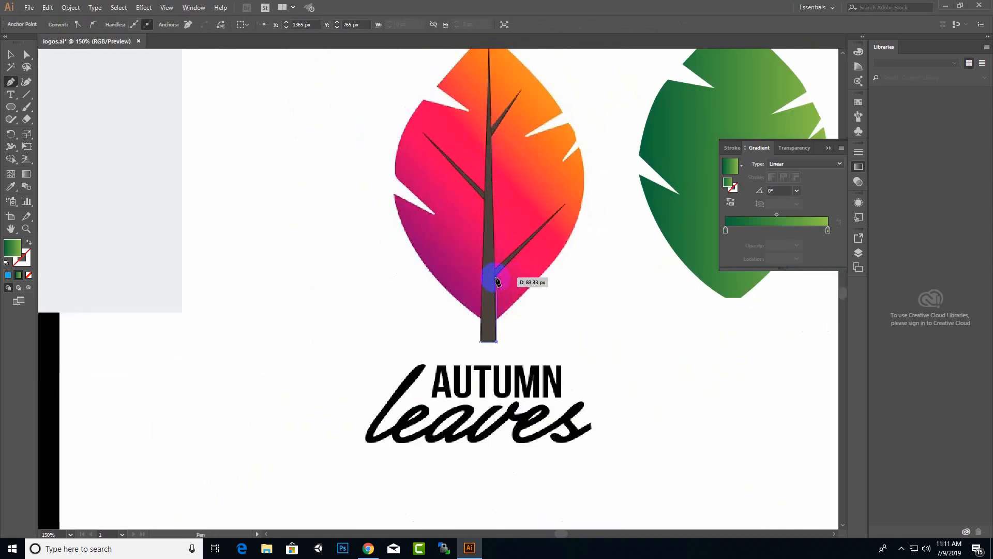
pyautogui.scroll(4, 494, 278)
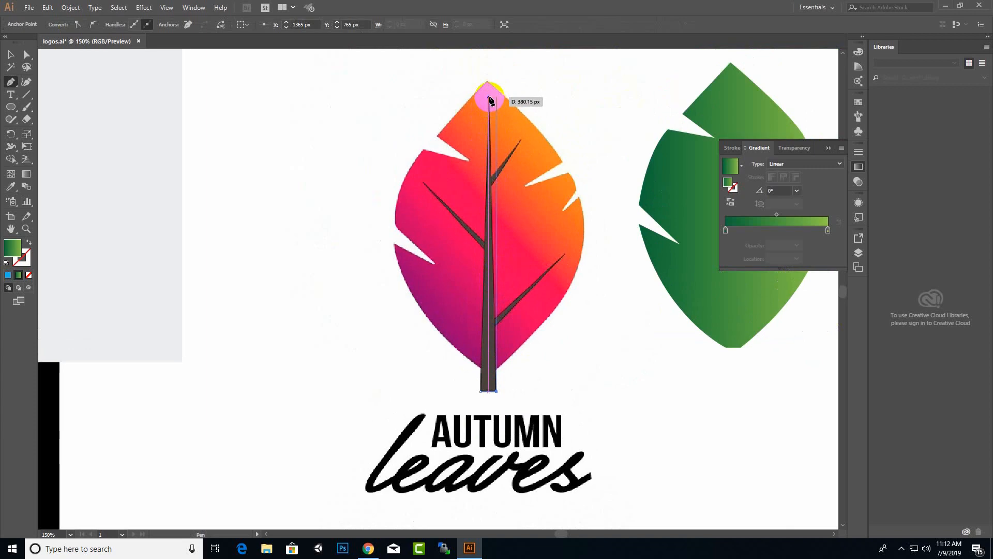
pyautogui.click(489, 97)
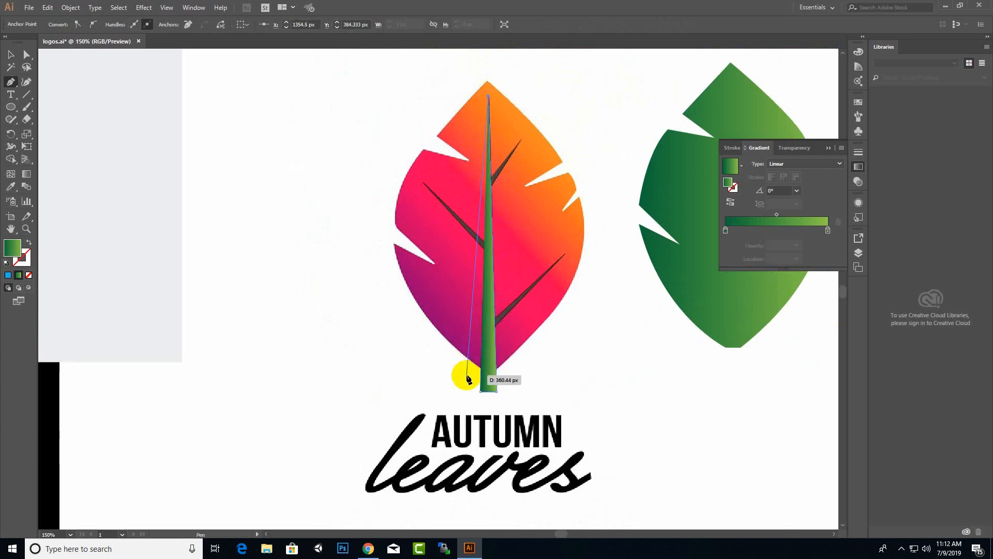
pyautogui.click(487, 392)
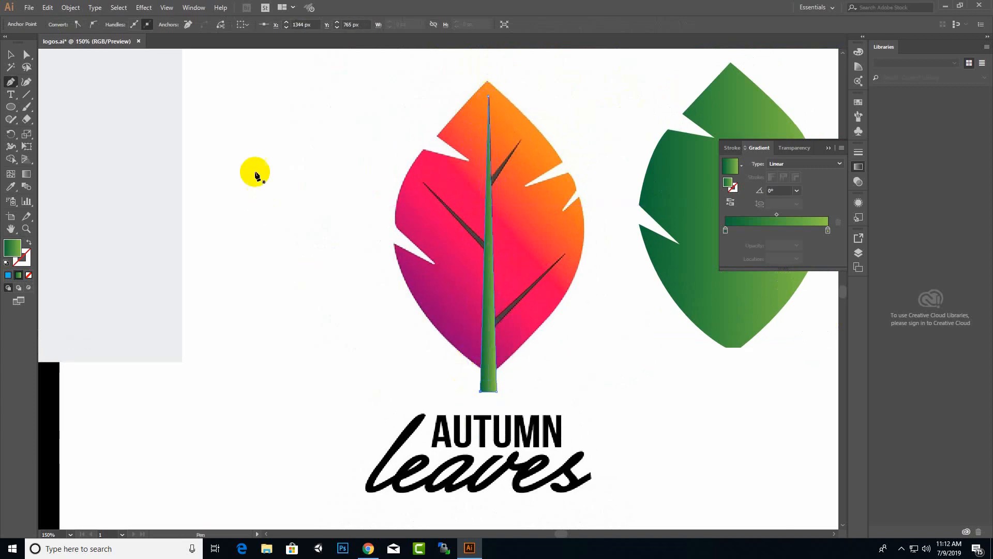
pyautogui.click(514, 157)
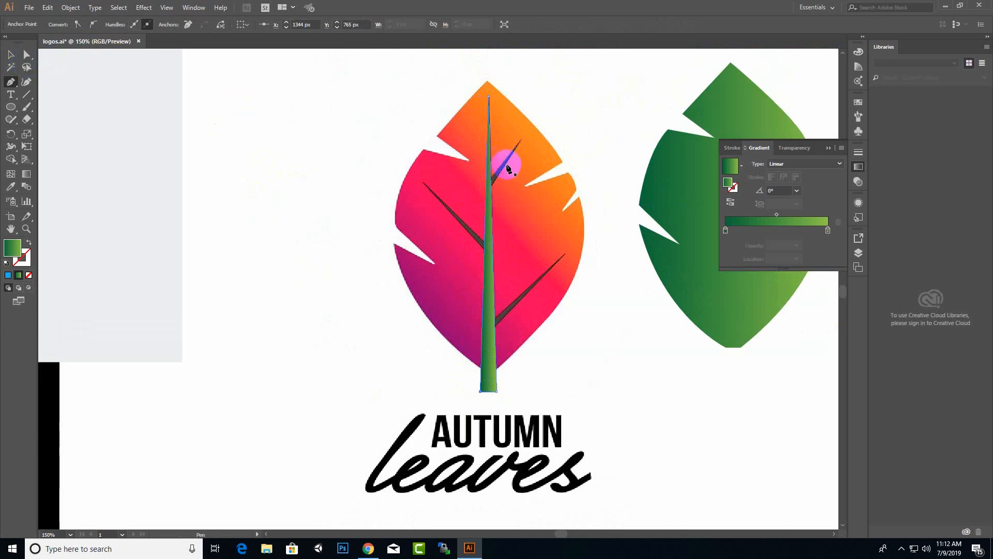
# Select the green stem and Alt-drag a copy to start a vein.
pyautogui.click(10, 54)
pyautogui.click(490, 337)
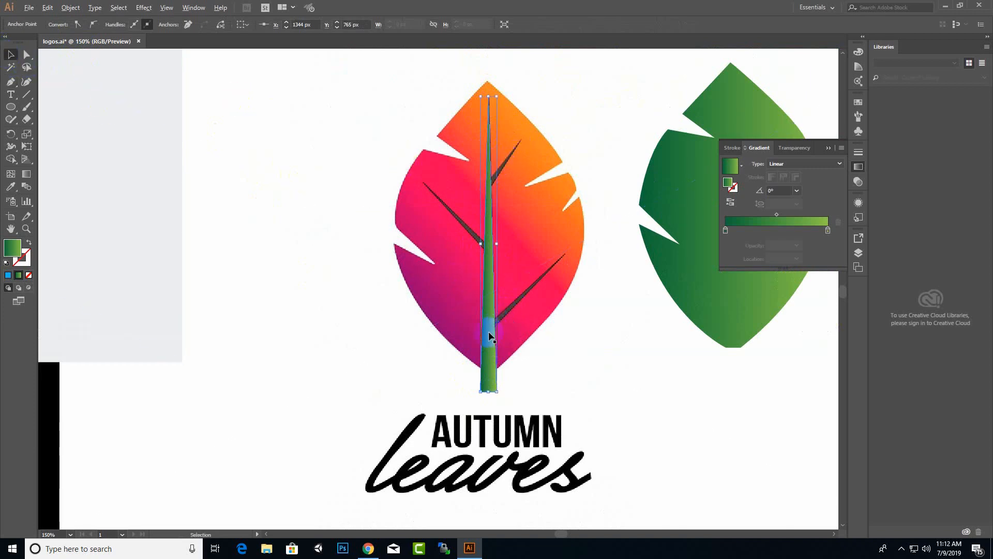
pyautogui.moveTo(489, 336); pyautogui.dragTo(509, 319)
# Scale and rotate the stem copy to lie over the lower-right vein.
pyautogui.moveTo(514, 81); pyautogui.dragTo(503, 232)
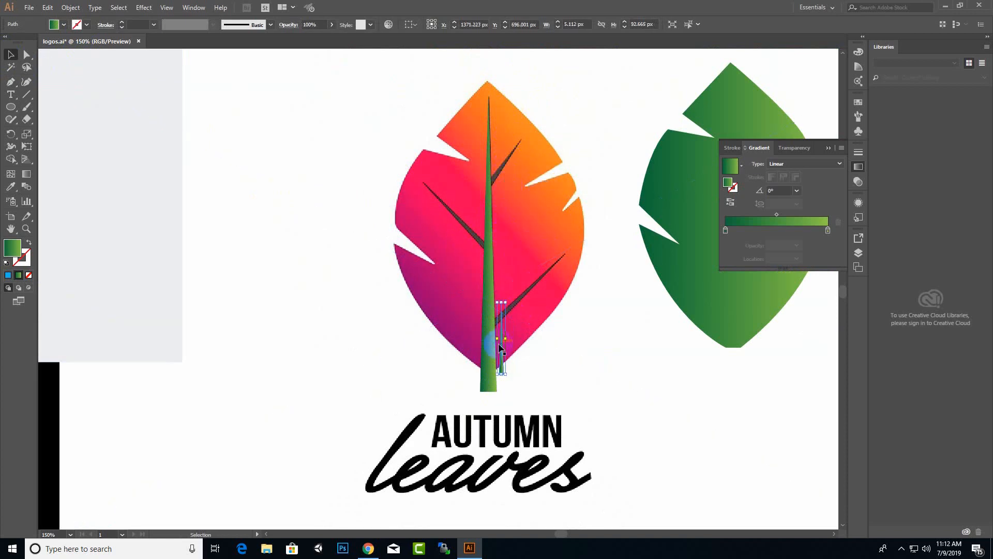
pyautogui.moveTo(503, 357); pyautogui.dragTo(503, 260)
pyautogui.moveTo(504, 251); pyautogui.dragTo(560, 247)
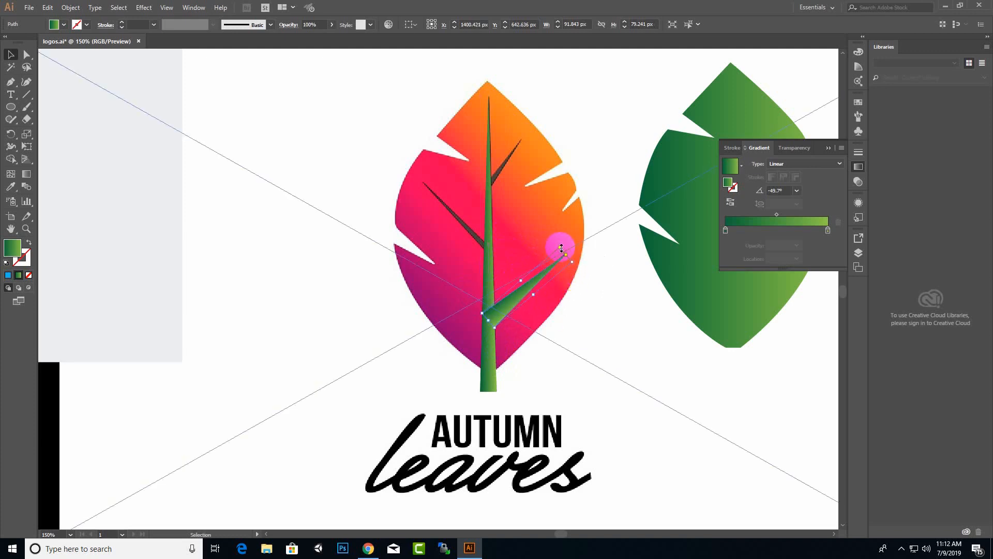
pyautogui.scroll(2, 491, 310)
pyautogui.hotkey('ctrl', 'z')
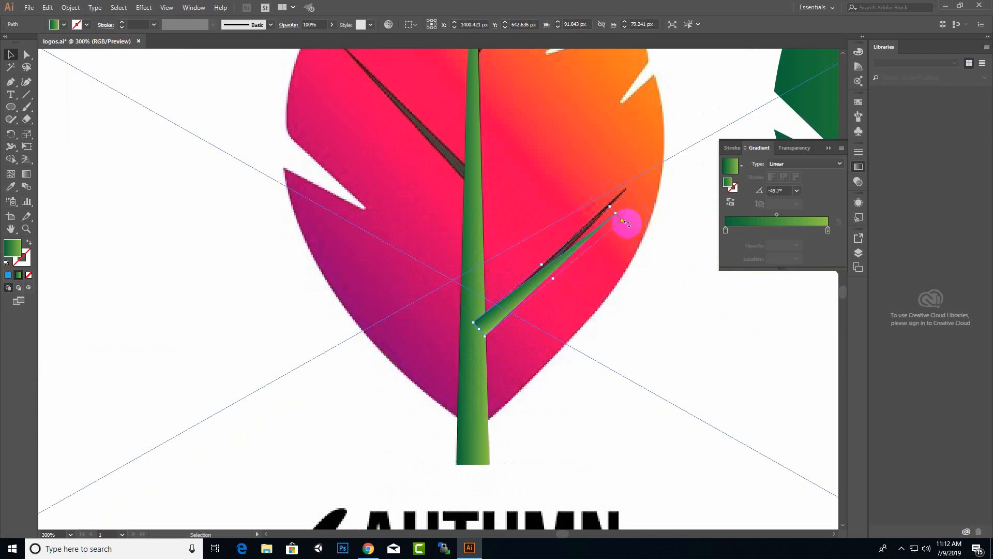
pyautogui.moveTo(628, 217)
pyautogui.mouseDown()
pyautogui.moveTo(628, 195)
pyautogui.moveTo(616, 212)
pyautogui.mouseUp()
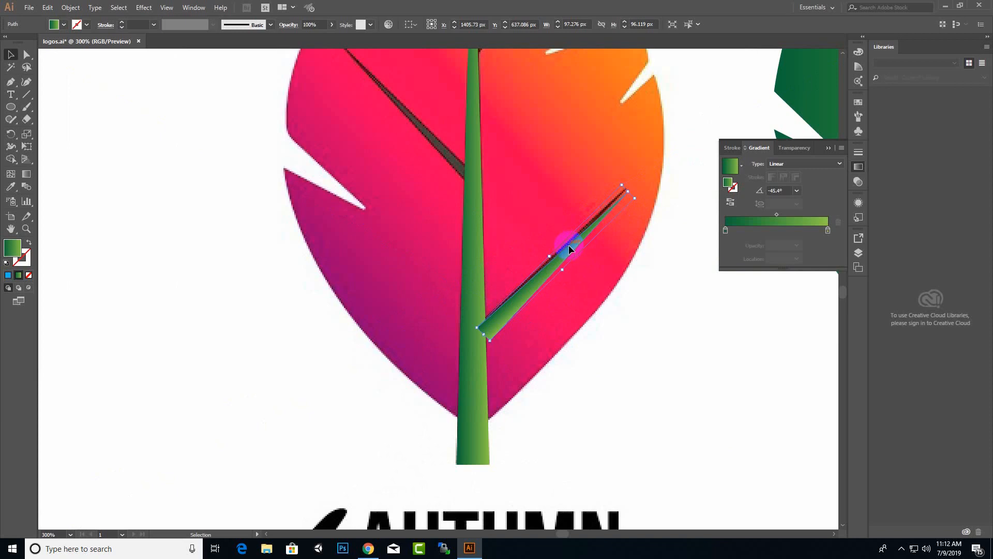
pyautogui.moveTo(569, 248); pyautogui.dragTo(565, 246)
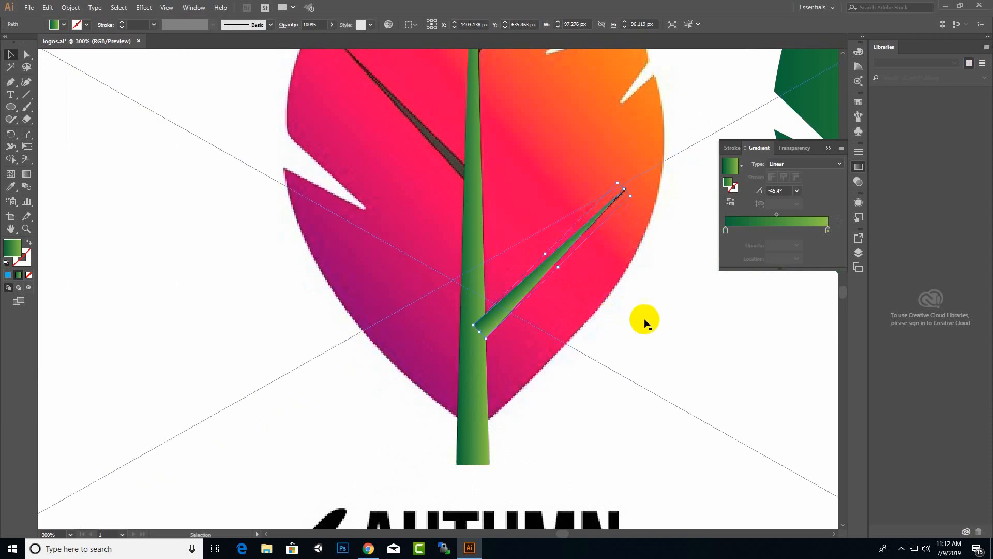
pyautogui.scroll(-1, 644, 324)
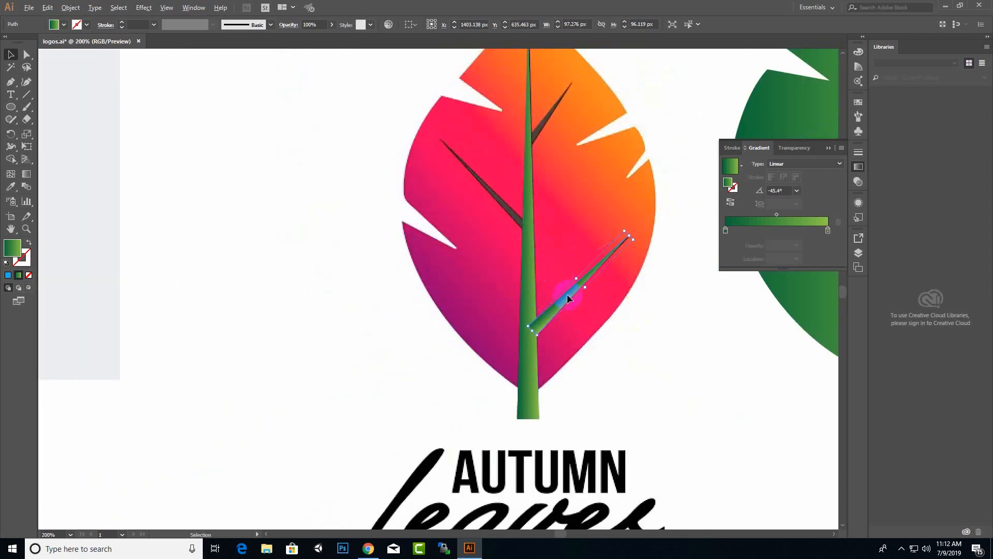
# Copy the vein up, shrinking and angling it over the upper-right vein.
pyautogui.moveTo(567, 294); pyautogui.dragTo(565, 109)
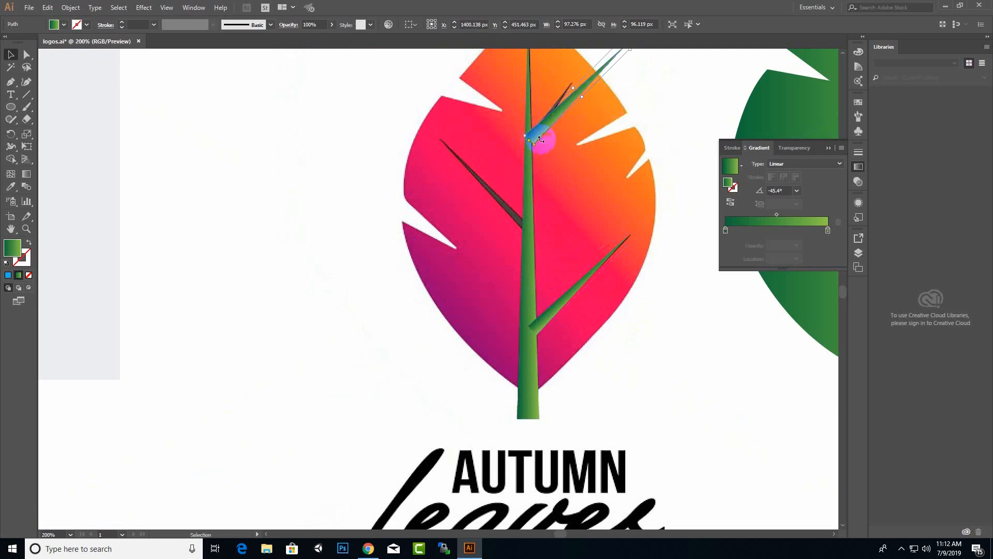
pyautogui.scroll(-1, 544, 138)
pyautogui.scroll(1, 541, 138)
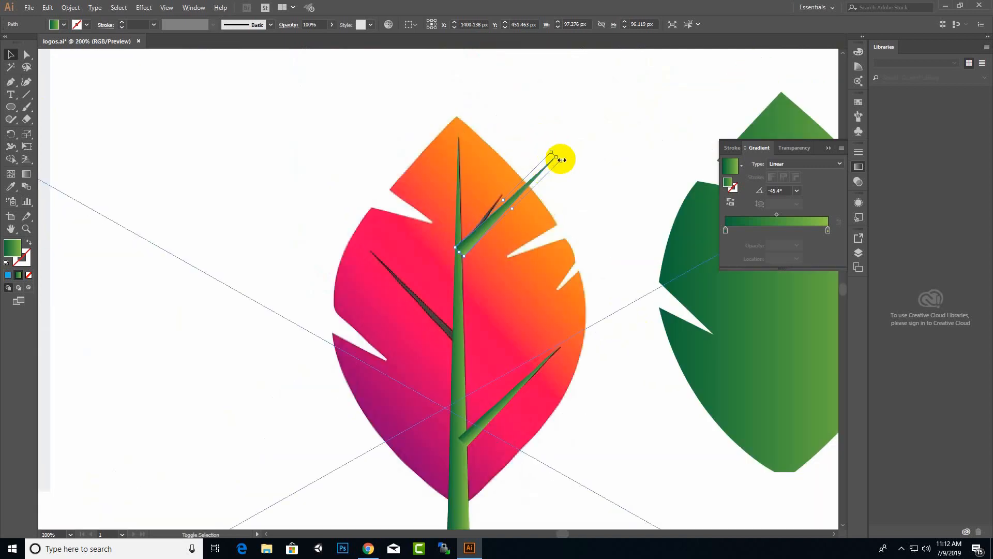
pyautogui.moveTo(556, 157); pyautogui.dragTo(516, 206)
pyautogui.scroll(2, 460, 229)
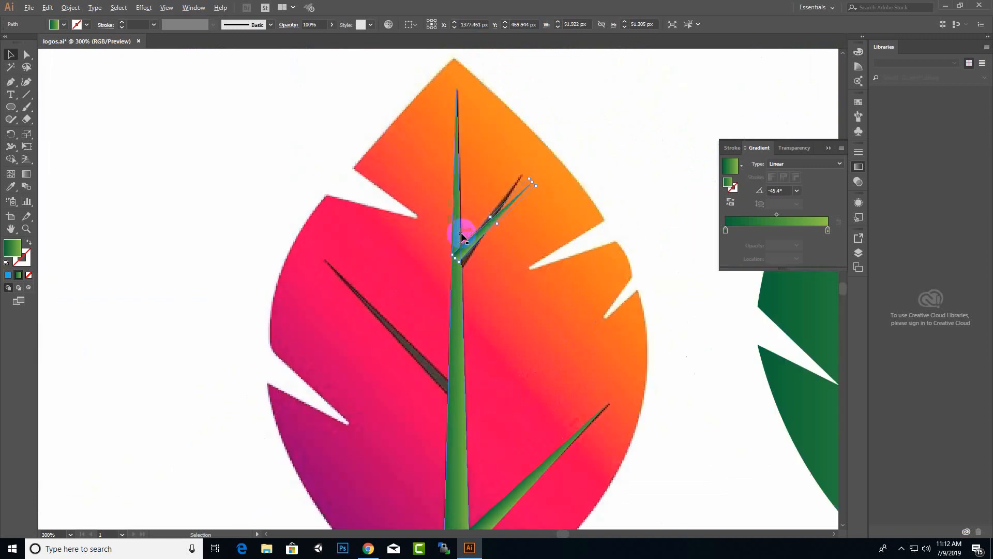
pyautogui.moveTo(565, 171); pyautogui.dragTo(568, 157)
pyautogui.moveTo(492, 233); pyautogui.dragTo(485, 240)
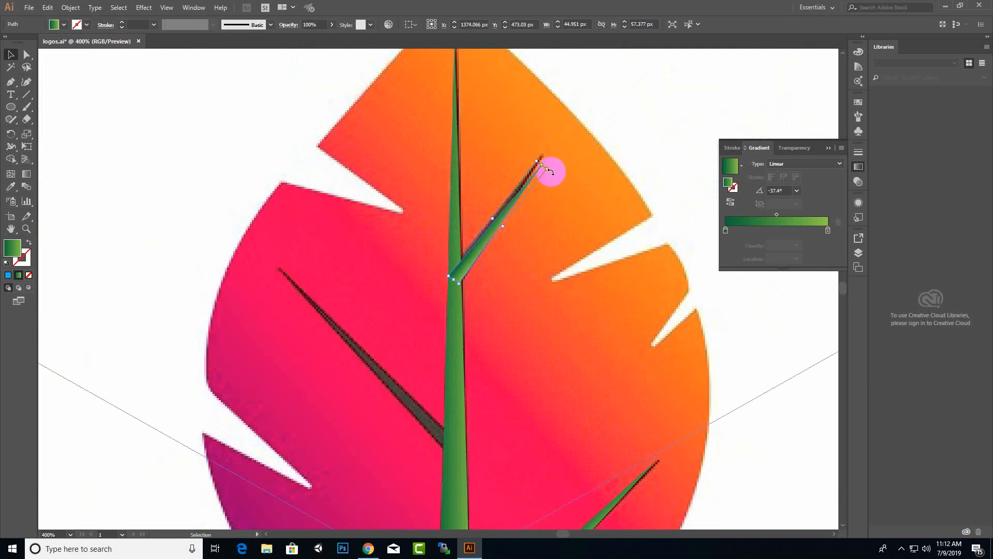
pyautogui.moveTo(552, 167); pyautogui.dragTo(549, 170)
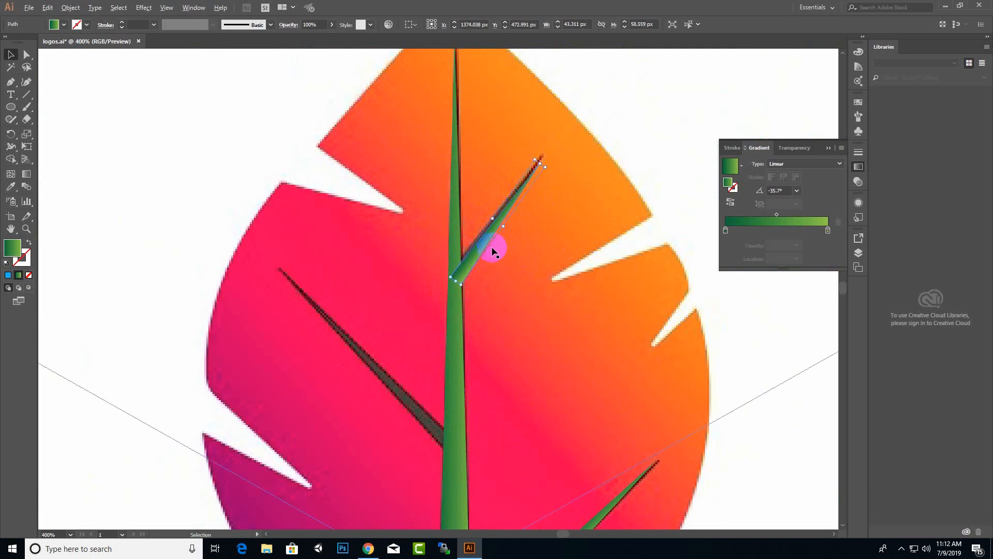
# Place another copy over the left vein, rotating and stretching it to fit.
pyautogui.moveTo(491, 246); pyautogui.dragTo(378, 363)
pyautogui.scroll(-3, 491, 247)
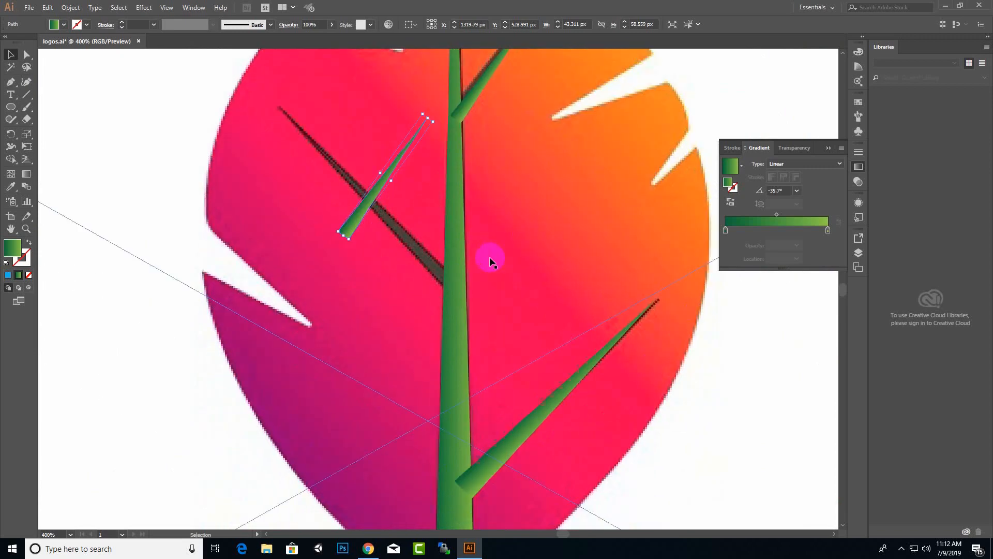
pyautogui.moveTo(352, 244); pyautogui.dragTo(440, 273)
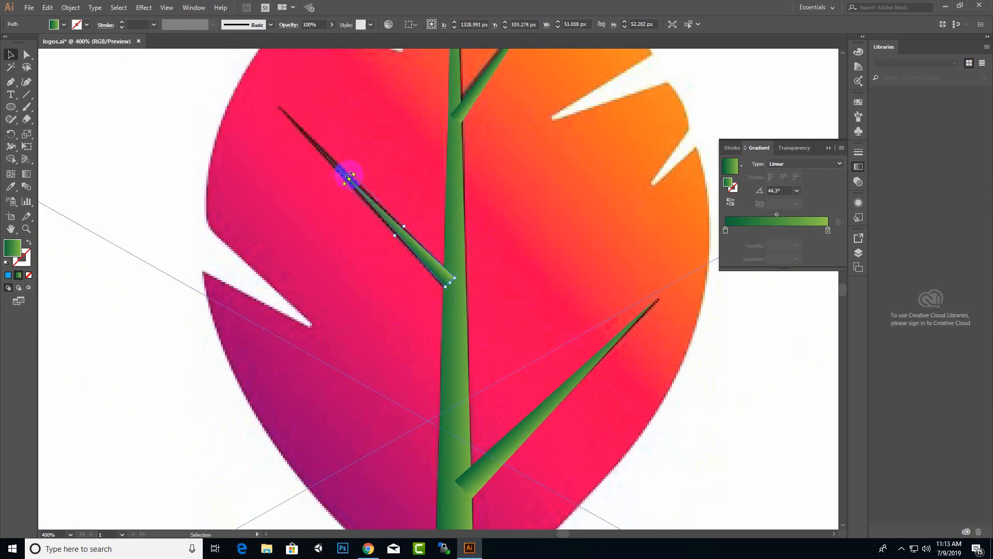
pyautogui.moveTo(352, 179); pyautogui.dragTo(284, 112)
pyautogui.scroll(-3, 350, 332)
# Group the stem and three veins and move the group onto the green leaf.
pyautogui.click(373, 280)
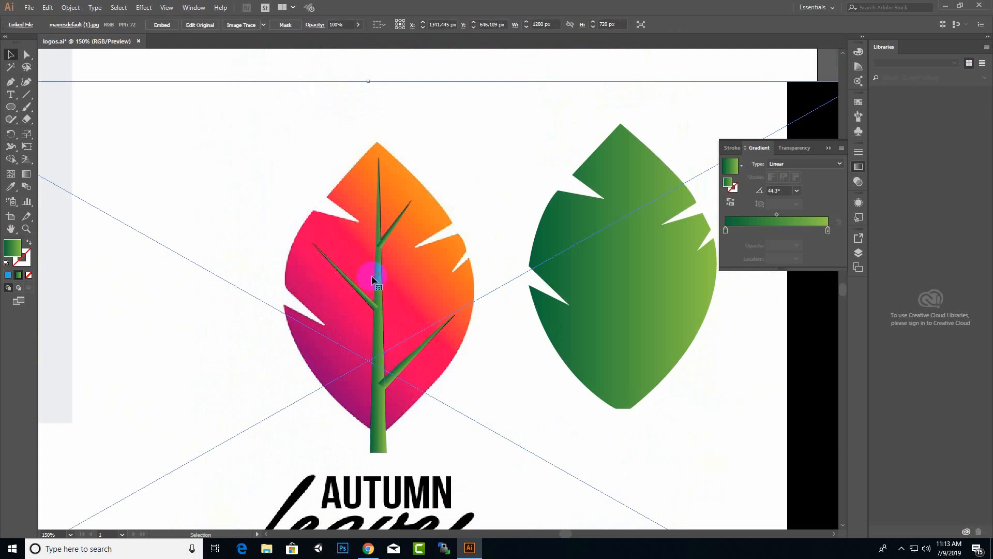
pyautogui.click(380, 304)
pyautogui.keyDown('shift'); pyautogui.click(376, 283); pyautogui.keyUp('shift')
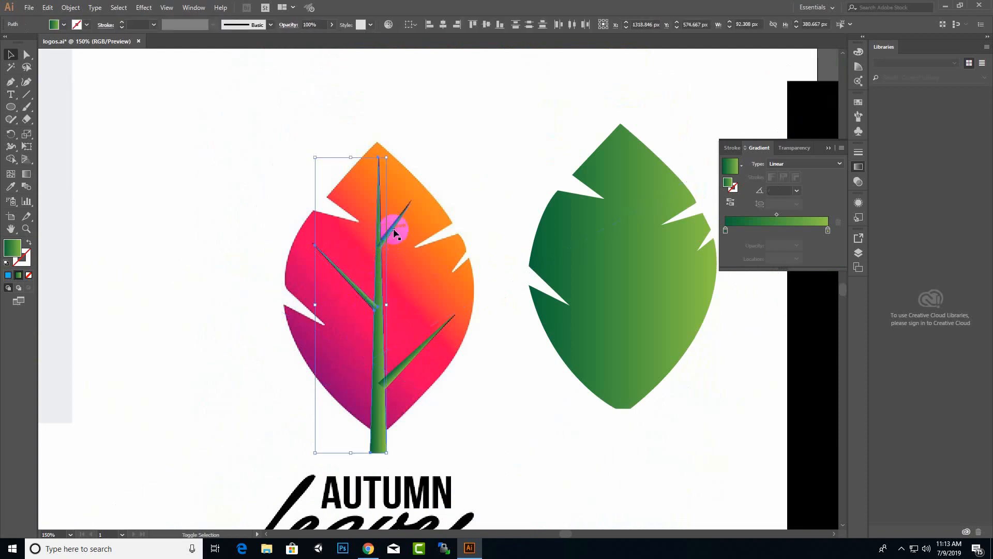
pyautogui.keyDown('shift'); pyautogui.click(393, 232); pyautogui.keyUp('shift')
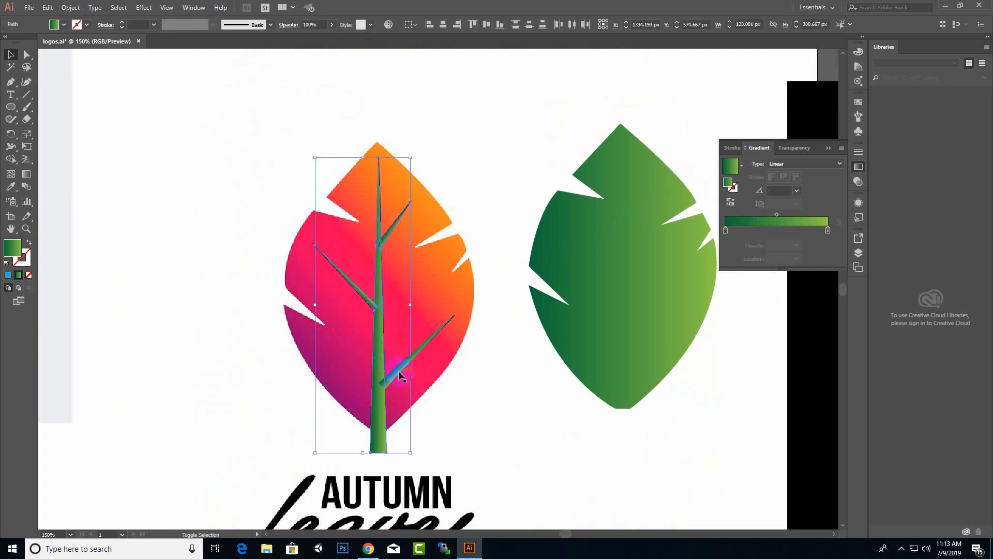
pyautogui.keyDown('shift'); pyautogui.click(401, 375); pyautogui.keyUp('shift')
pyautogui.rightClick(382, 352)
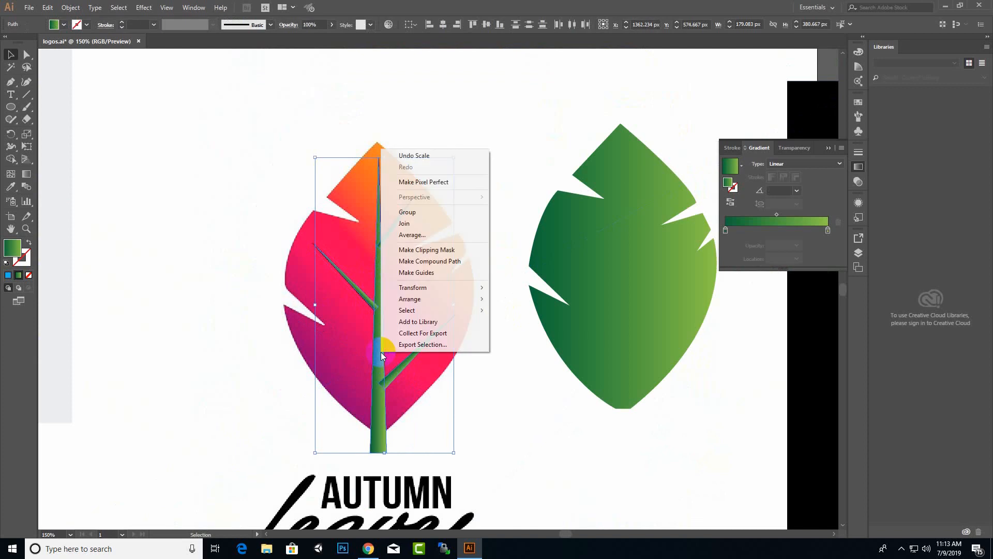
pyautogui.click(426, 219)
pyautogui.moveTo(377, 394); pyautogui.dragTo(621, 382)
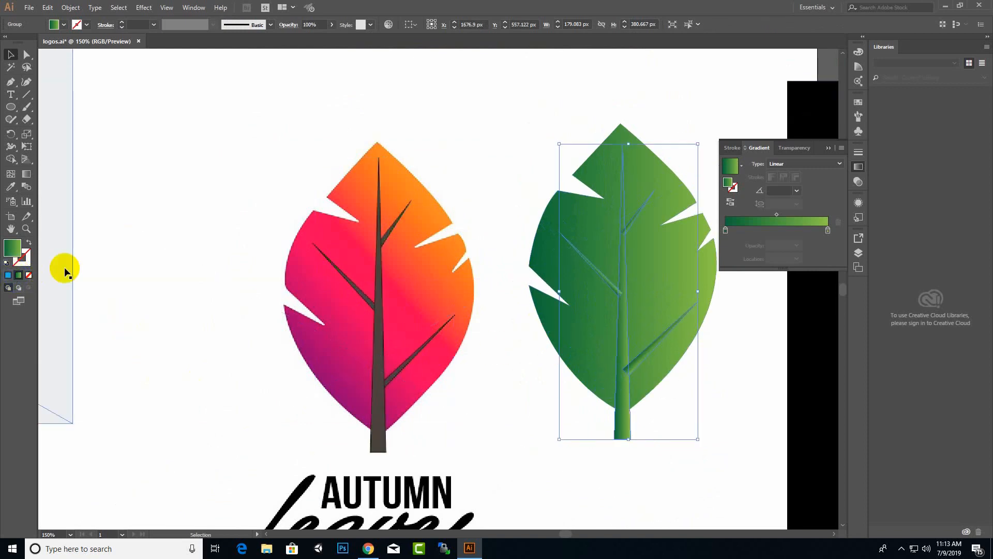
# Set both gradient stops to brown swatches for a dark-to-light brown vein gradient.
pyautogui.doubleClick(827, 230)
pyautogui.click(753, 277)
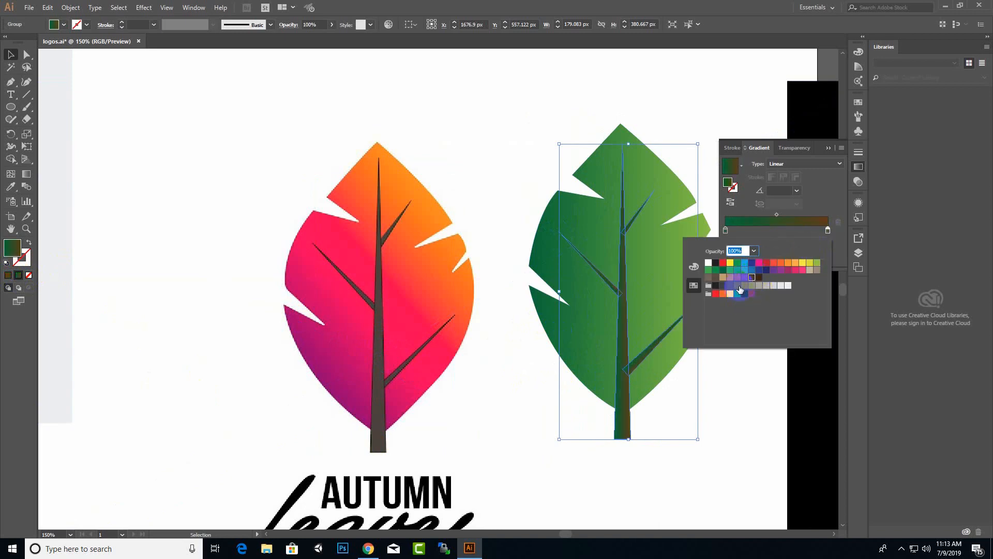
pyautogui.click(727, 231)
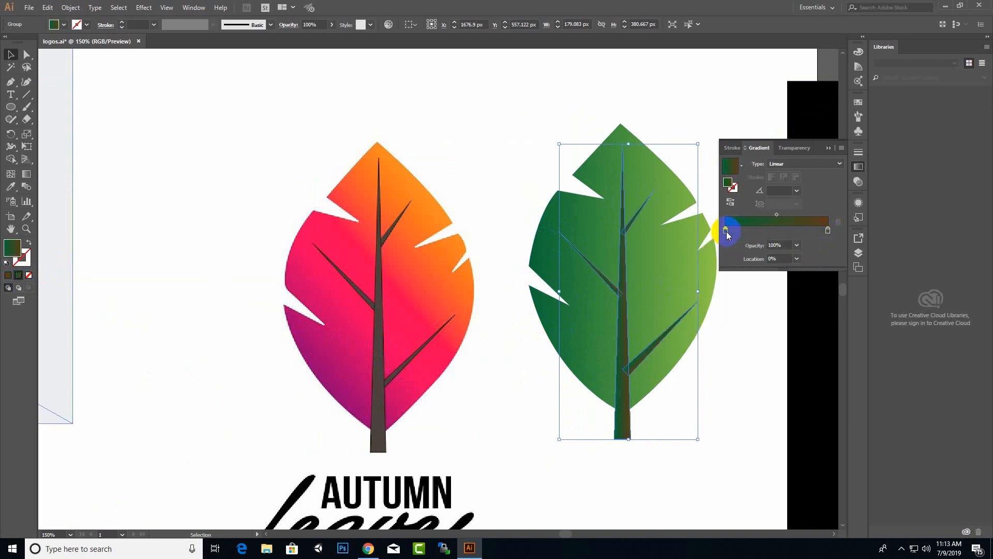
pyautogui.doubleClick(726, 231)
pyautogui.click(710, 279)
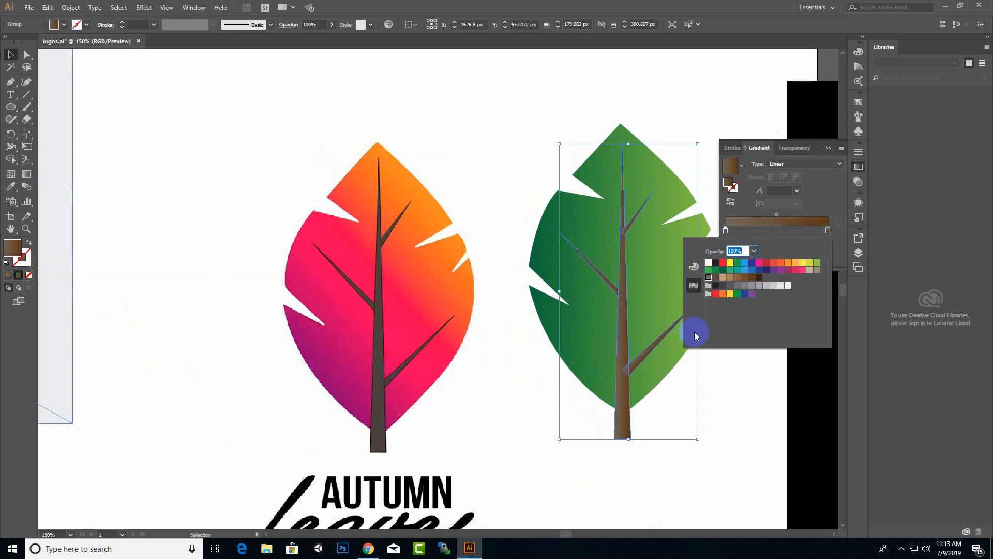
pyautogui.click(829, 151)
pyautogui.click(561, 378)
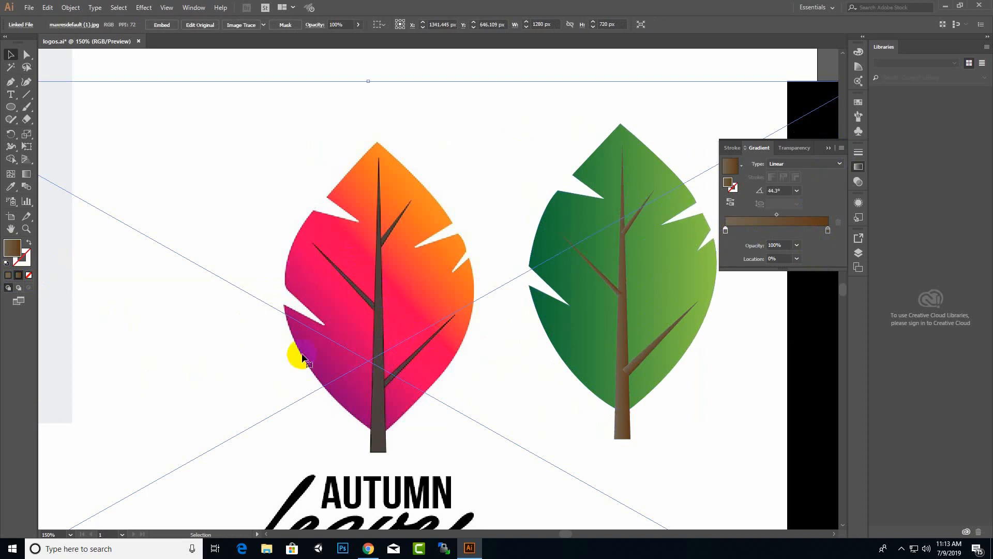
# Delete the red leaf reference image and select the whole green leaf.
pyautogui.scroll(-1, 302, 357)
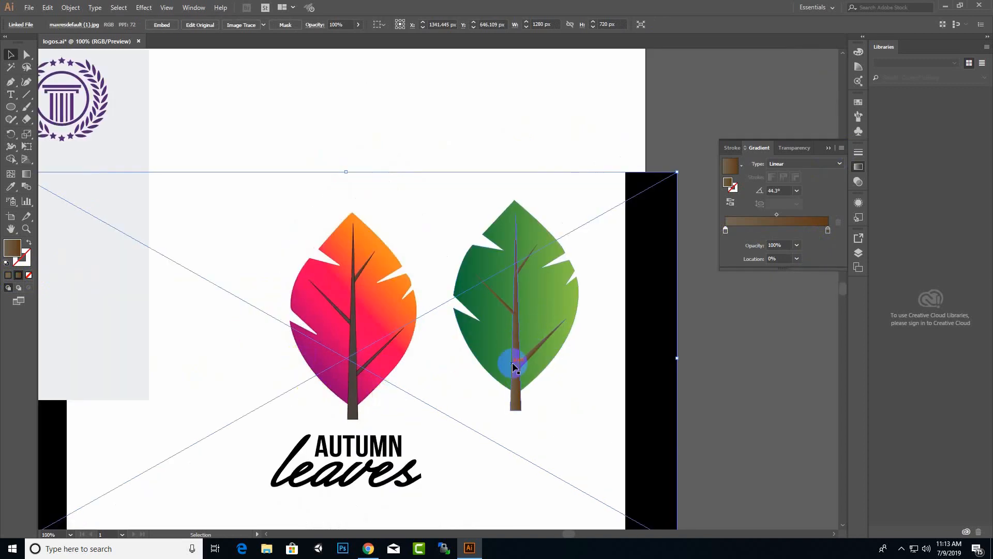
pyautogui.scroll(-3, 514, 366)
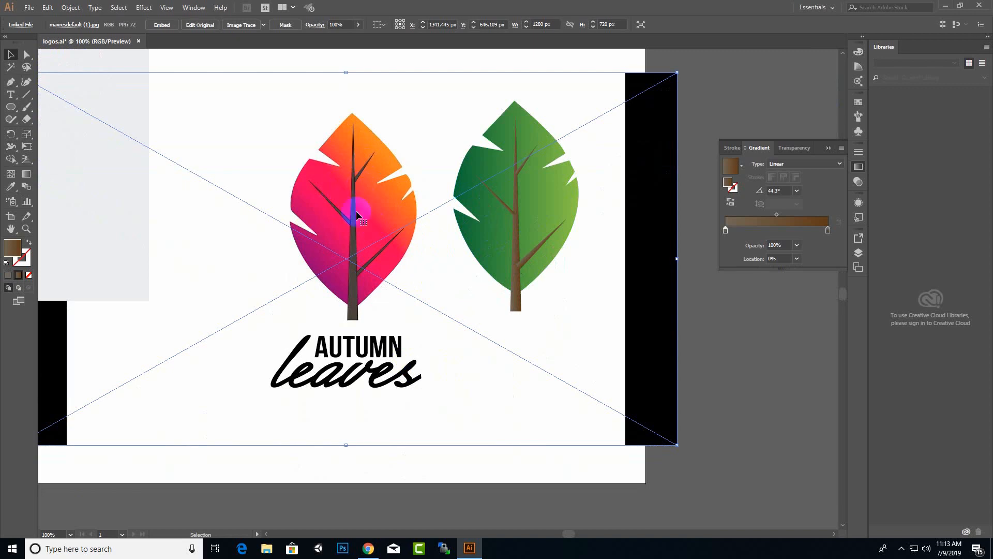
pyautogui.press('Delete')
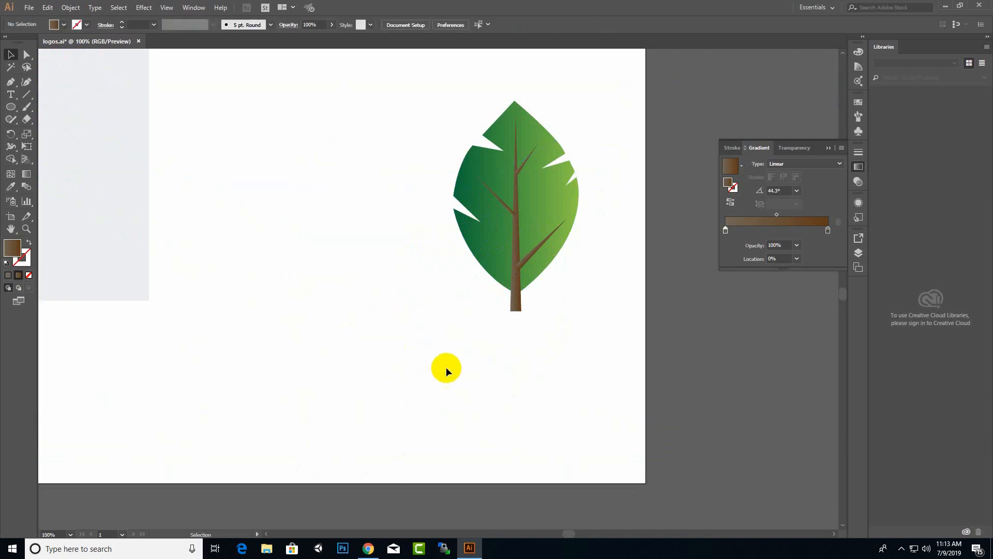
pyautogui.click(828, 149)
pyautogui.scroll(-2, 594, 239)
pyautogui.moveTo(507, 281); pyautogui.dragTo(494, 299)
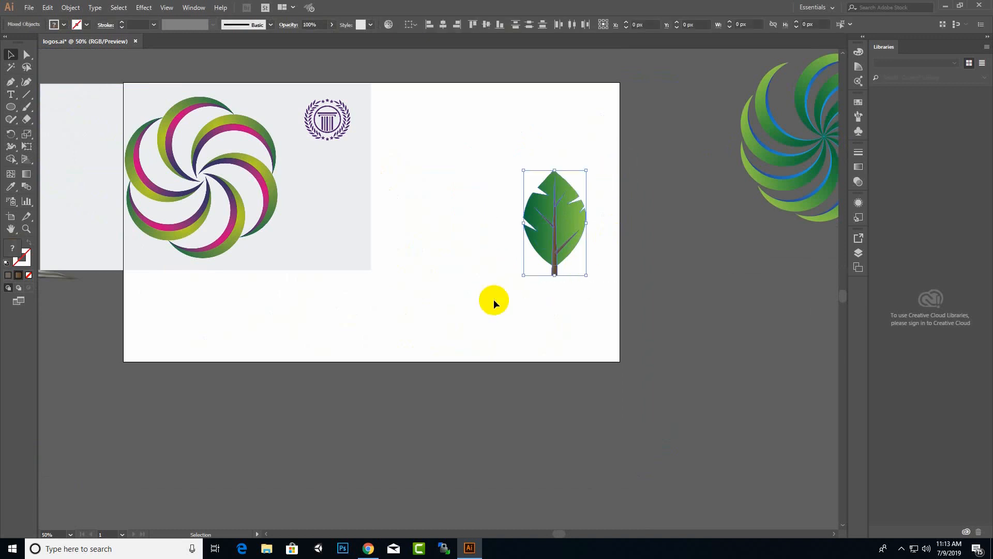
pyautogui.keyDown('shift'); pyautogui.click(343, 156); pyautogui.keyUp('shift')
# Group the green leaf's parts and move the leaf up beside the emblem.
pyautogui.scroll(3, 336, 121)
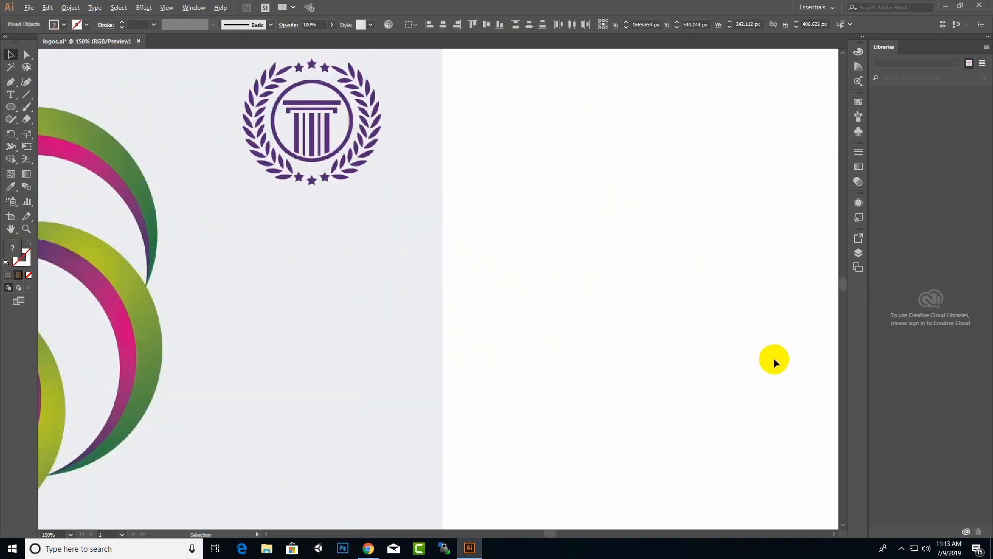
pyautogui.scroll(-3, 771, 359)
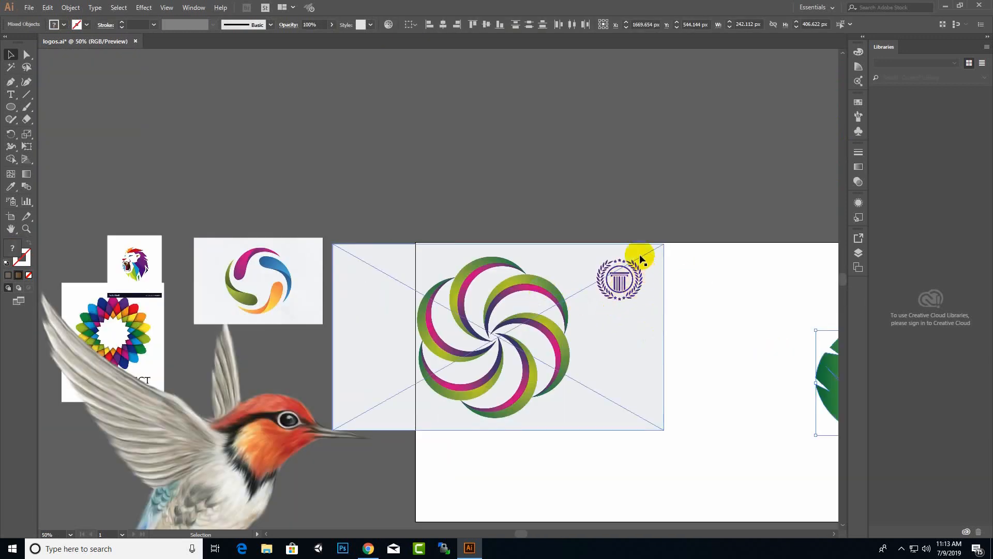
pyautogui.scroll(-1, 426, 376)
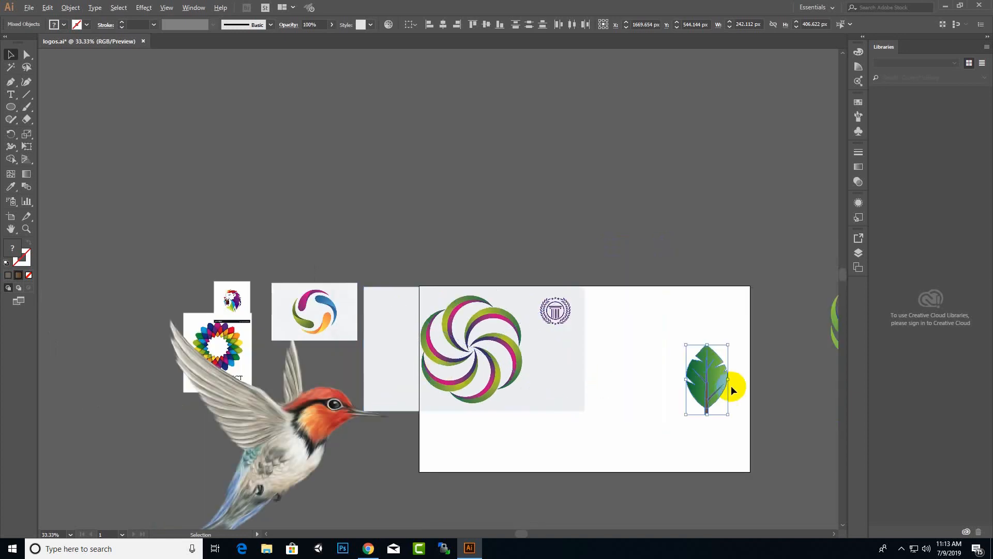
pyautogui.scroll(1, 731, 386)
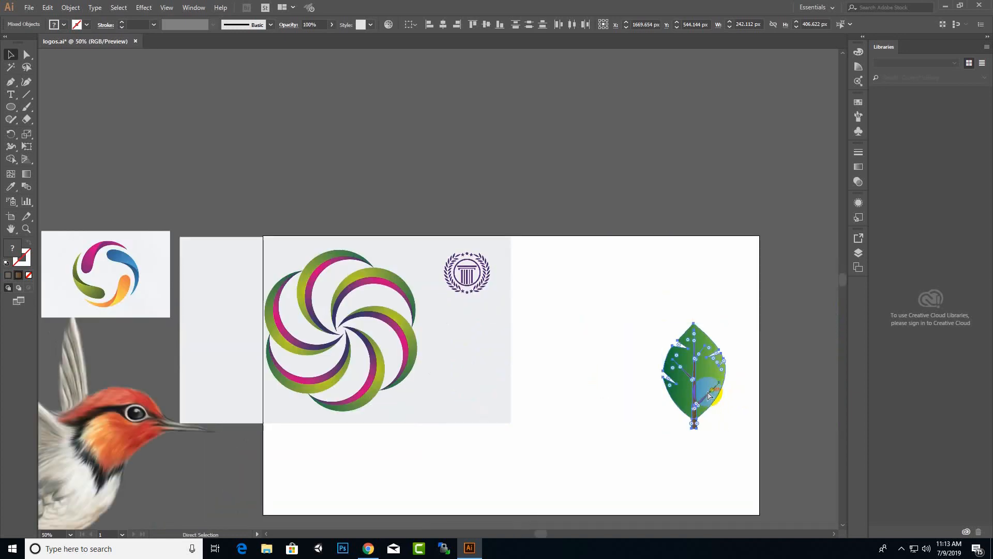
pyautogui.hotkey('ctrl', 'g')
pyautogui.moveTo(708, 376); pyautogui.dragTo(581, 350)
# Check the leaf's anchor points, return to the Selection tool, and save the document.
pyautogui.scroll(2, 505, 278)
pyautogui.press('a')
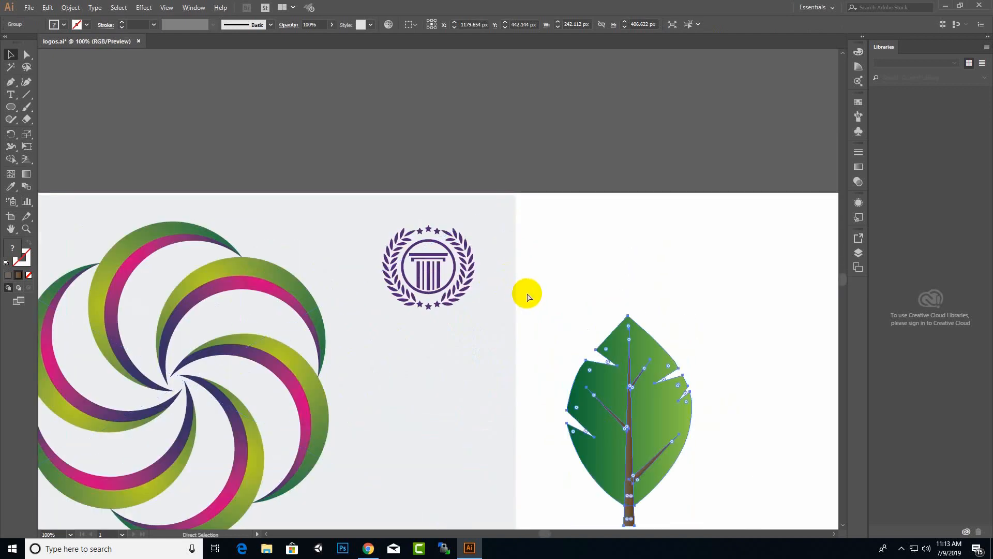
pyautogui.press('v')
pyautogui.hotkey('ctrl', 's')
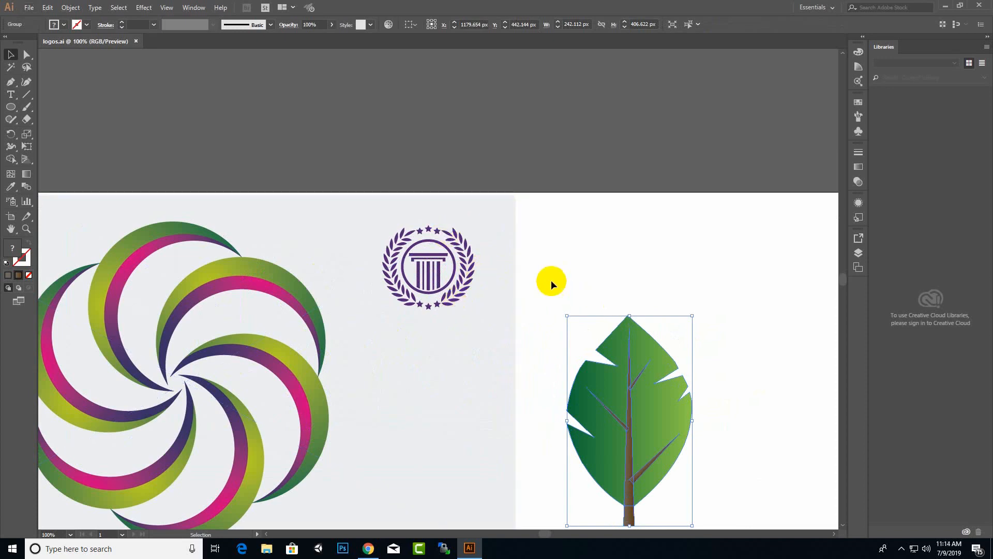
# Try rotating and shrinking the leaf, then undo it and reselect the leaf.
pyautogui.scroll(-2, 551, 284)
pyautogui.moveTo(627, 406); pyautogui.dragTo(583, 404)
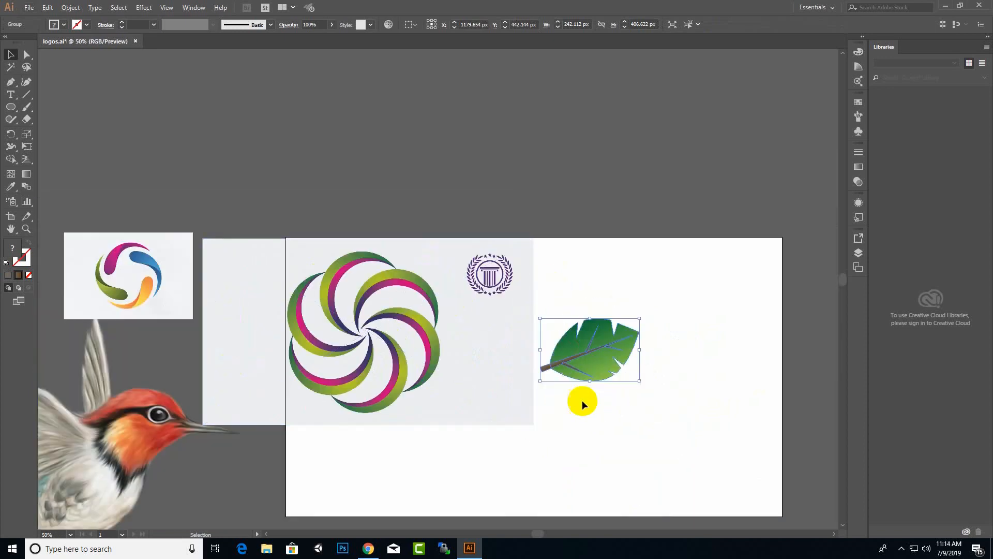
pyautogui.moveTo(639, 318); pyautogui.dragTo(808, 313)
pyautogui.hotkey('ctrl', 'z')
pyautogui.hotkey('ctrl', 'z')
pyautogui.click(598, 345)
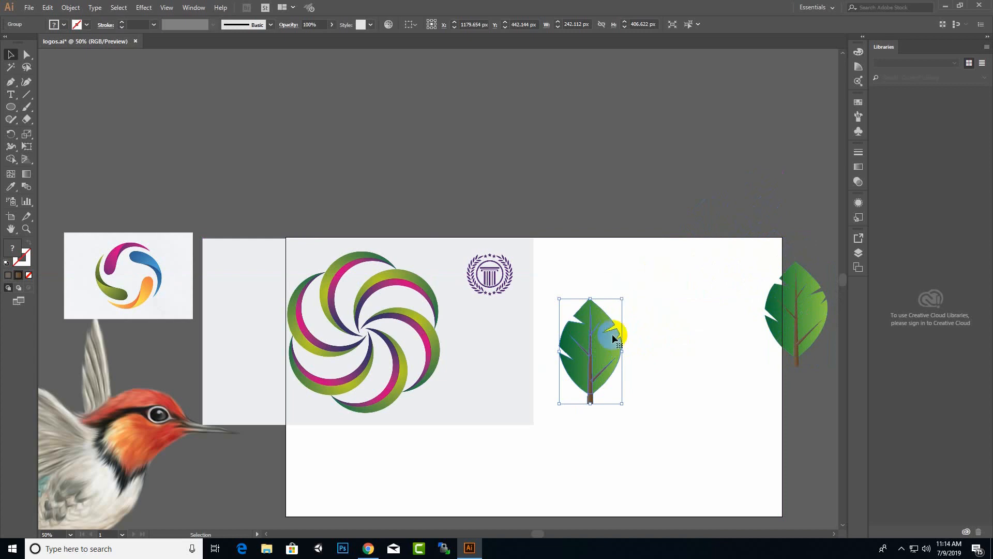
# Turn the leaf copy about 80° onto its side and shrink it to half width.
pyautogui.moveTo(625, 302); pyautogui.dragTo(693, 397)
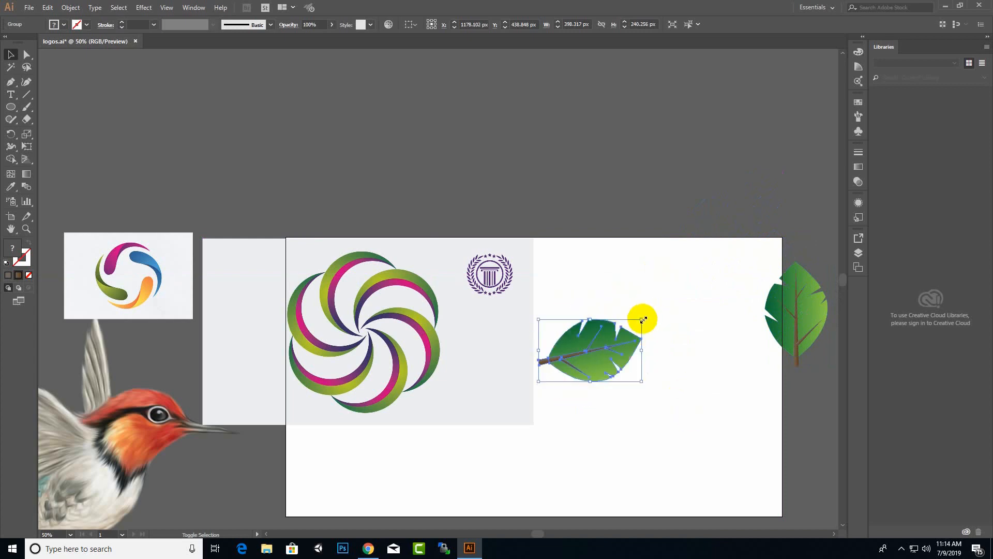
pyautogui.moveTo(641, 319); pyautogui.dragTo(587, 351)
pyautogui.scroll(-2, 653, 344)
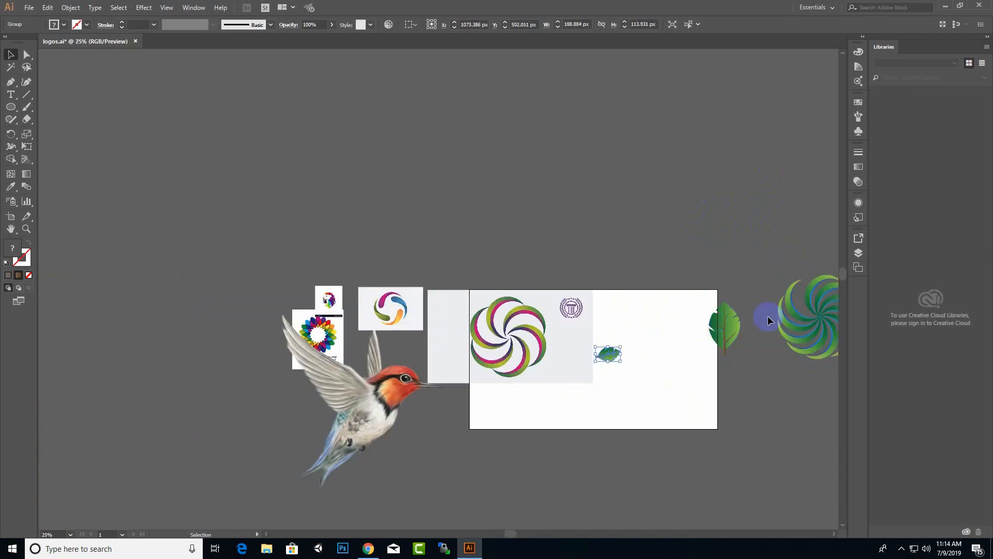
# Move the larger leaf aside, then shrink and tilt the sideways leaf slightly more.
pyautogui.moveTo(745, 308); pyautogui.dragTo(696, 373)
pyautogui.moveTo(733, 329); pyautogui.dragTo(836, 407)
pyautogui.scroll(2, 614, 359)
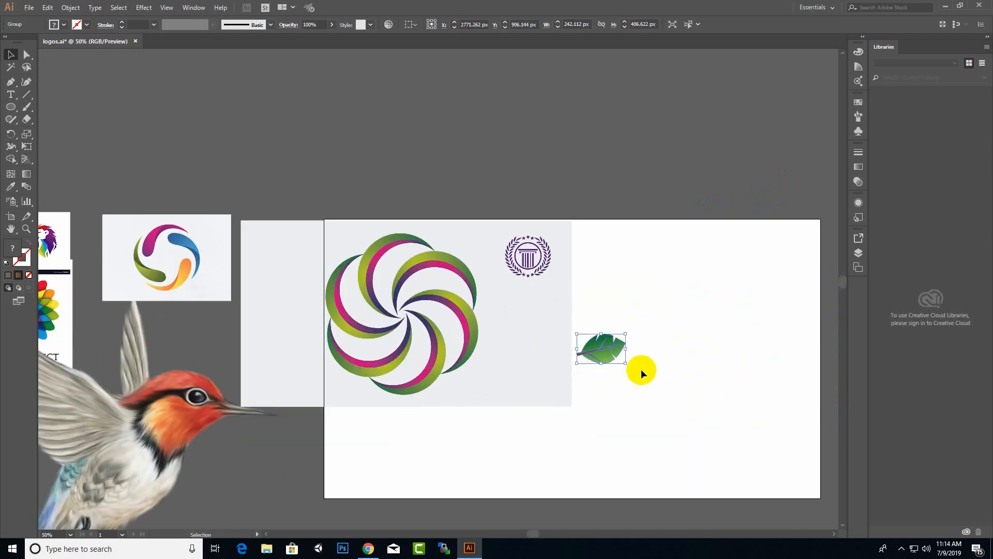
pyautogui.scroll(2, 634, 371)
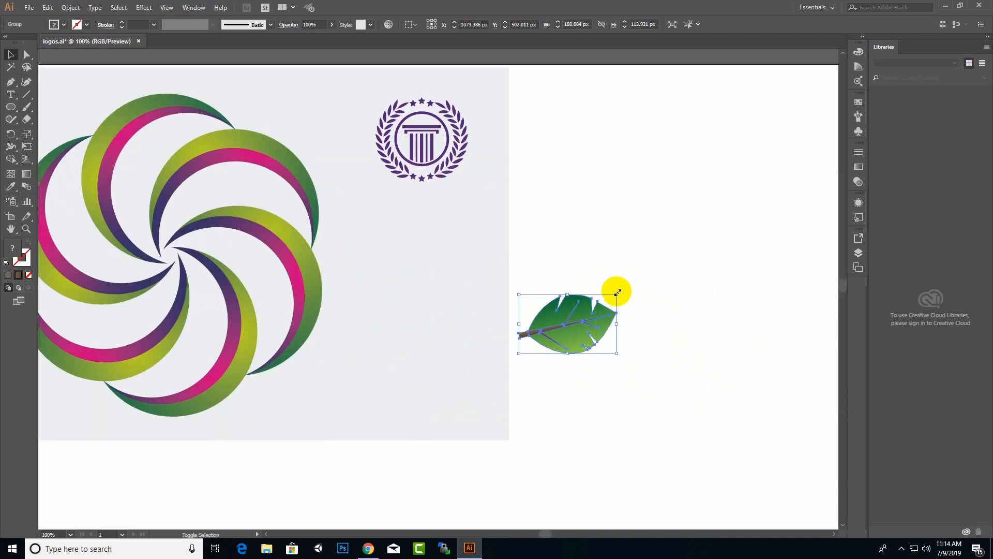
pyautogui.moveTo(617, 295); pyautogui.dragTo(609, 298)
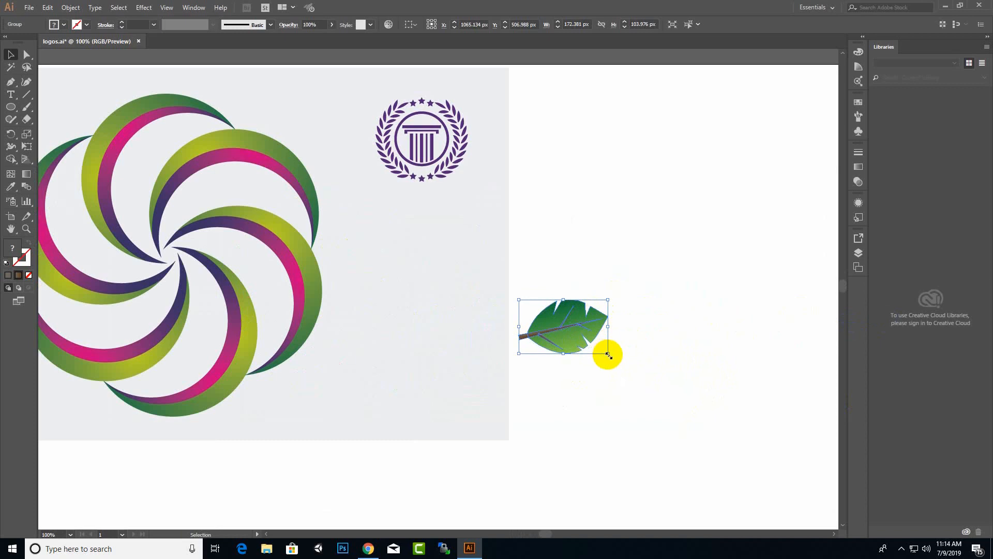
pyautogui.moveTo(610, 359); pyautogui.dragTo(572, 486)
# Rotate the copied leaf below the first so their stems meet at the left, and select both leaves.
pyautogui.moveTo(588, 379)
pyautogui.mouseDown()
pyautogui.moveTo(611, 429)
pyautogui.moveTo(582, 393)
pyautogui.mouseUp()
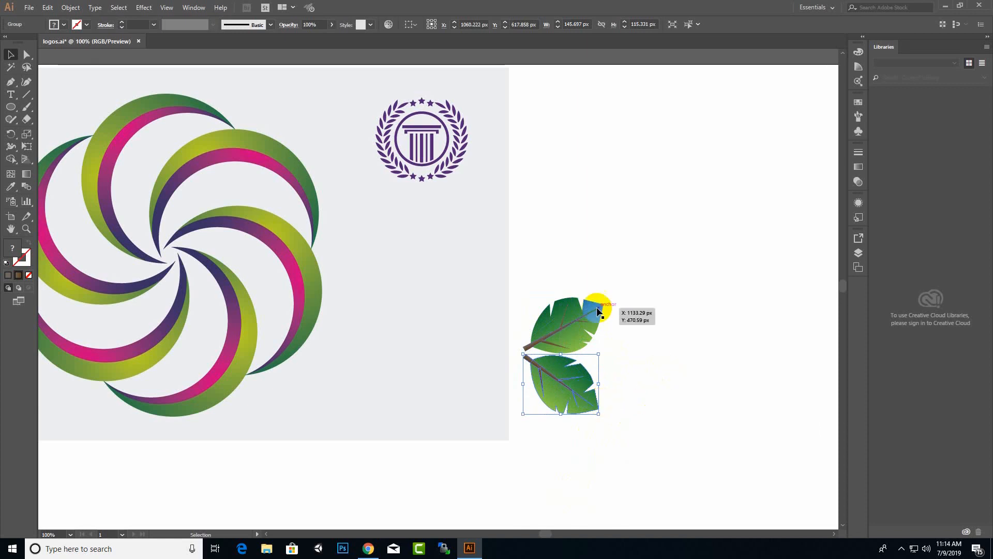
pyautogui.click(641, 276)
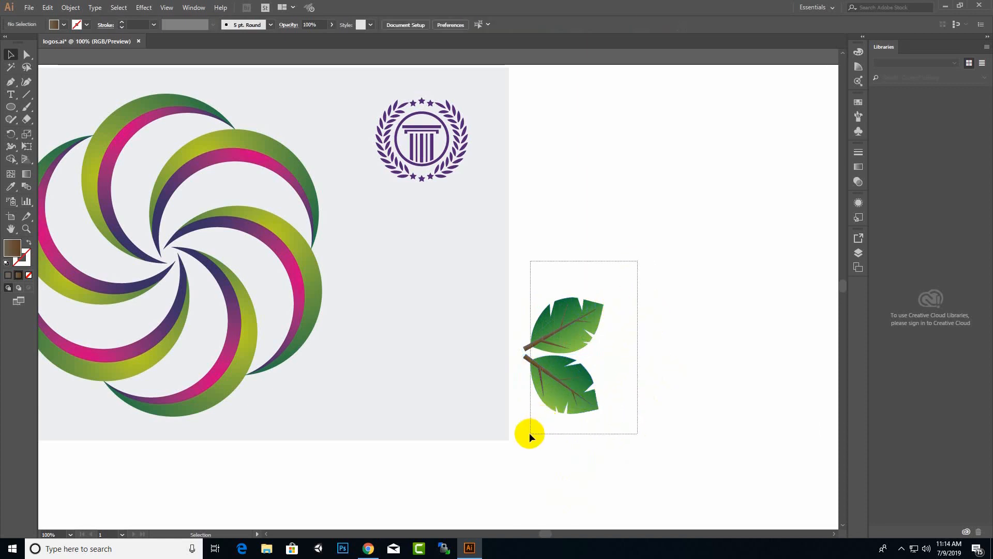
pyautogui.moveTo(529, 435); pyautogui.dragTo(529, 434)
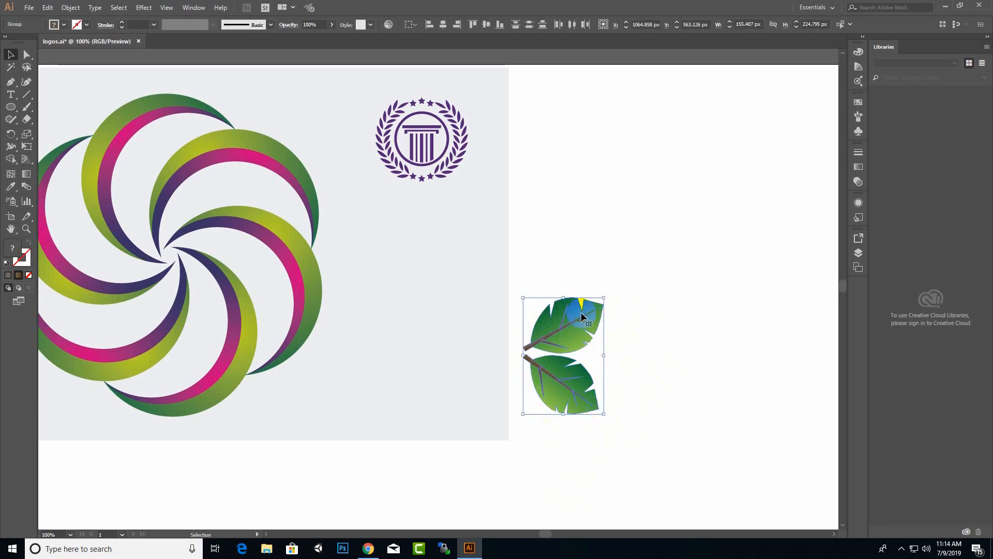
pyautogui.click(142, 8)
pyautogui.moveTo(127, 12)
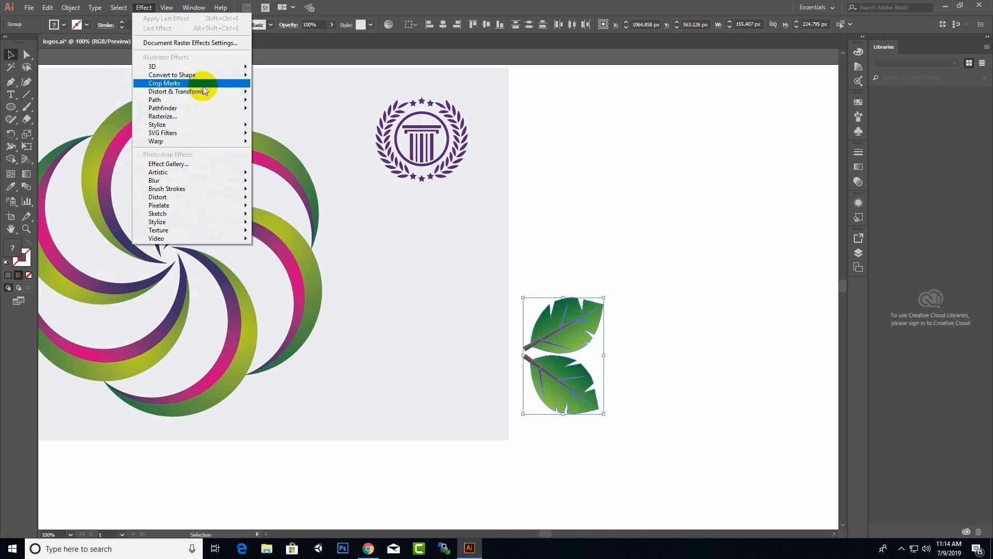
# Repeat the leaf pair rightward with Alt+Shift-drag and Ctrl+D into an evenly spaced row, then select the row.
pyautogui.press('Escape')
pyautogui.scroll(-1, 237, 262)
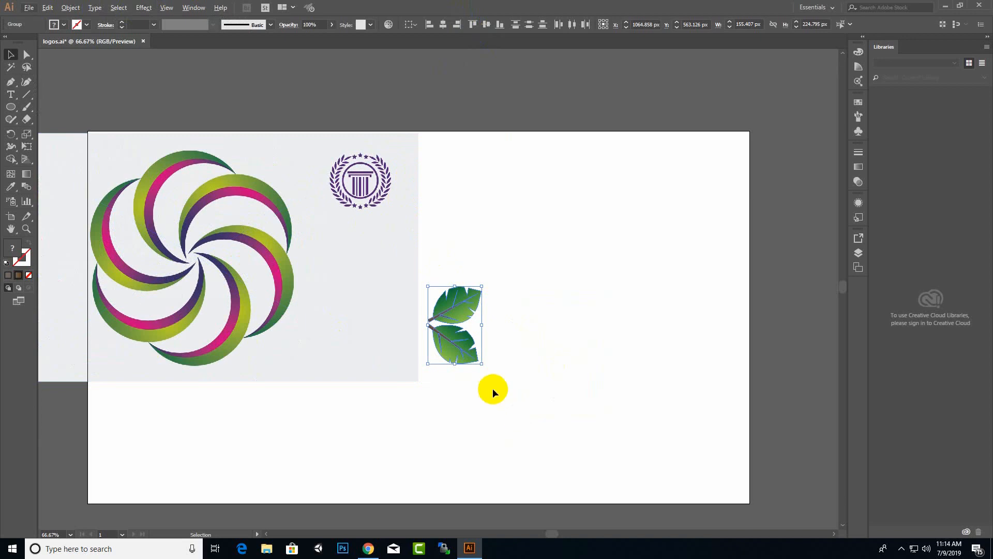
pyautogui.moveTo(467, 349); pyautogui.dragTo(517, 348)
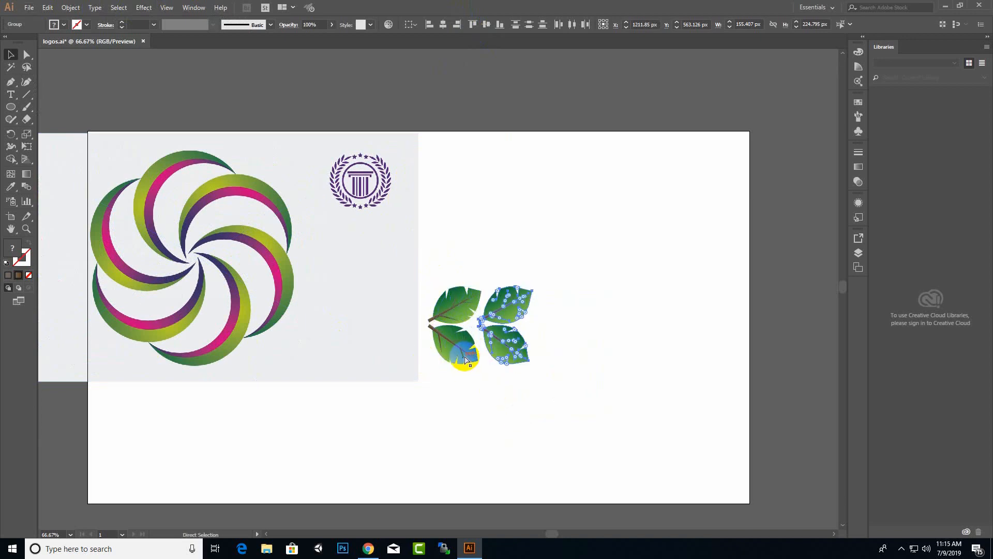
pyautogui.hotkey('ctrl', 'd')
pyautogui.hotkey('ctrl', 'd')
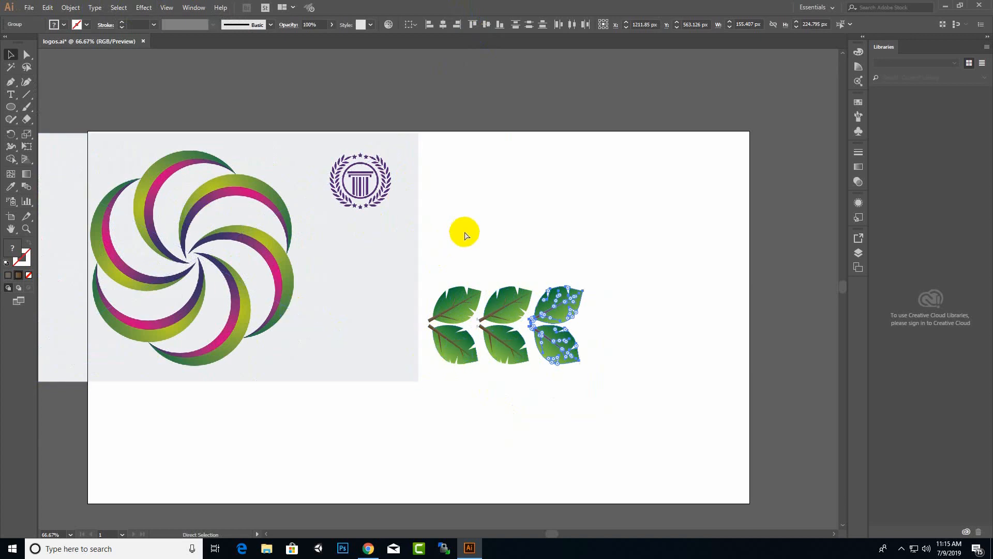
pyautogui.hotkey('ctrl', 'd')
pyautogui.hotkey('ctrl', 'd')
pyautogui.hotkey('ctrl', 'd')
pyautogui.hotkey('ctrl', 'd')
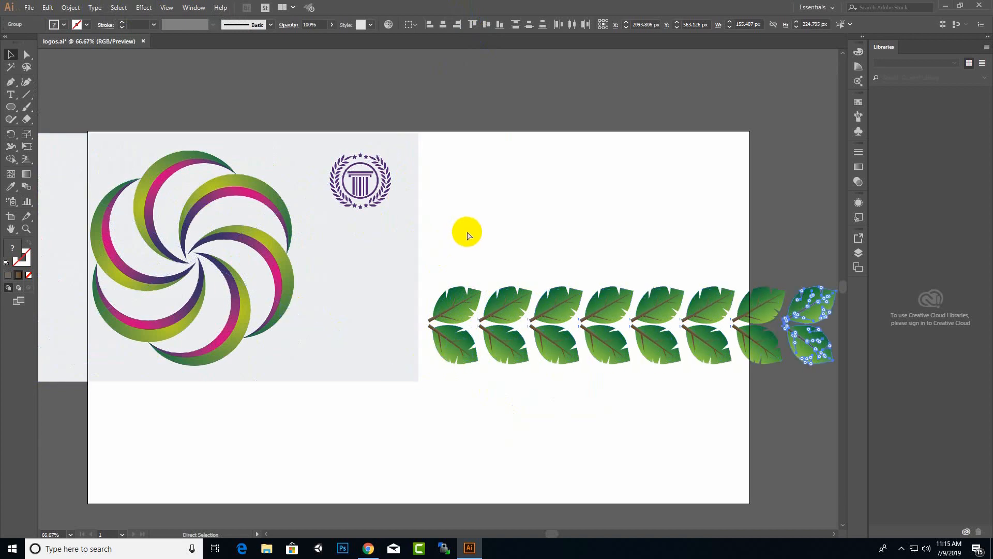
pyautogui.hotkey('ctrl', 'd')
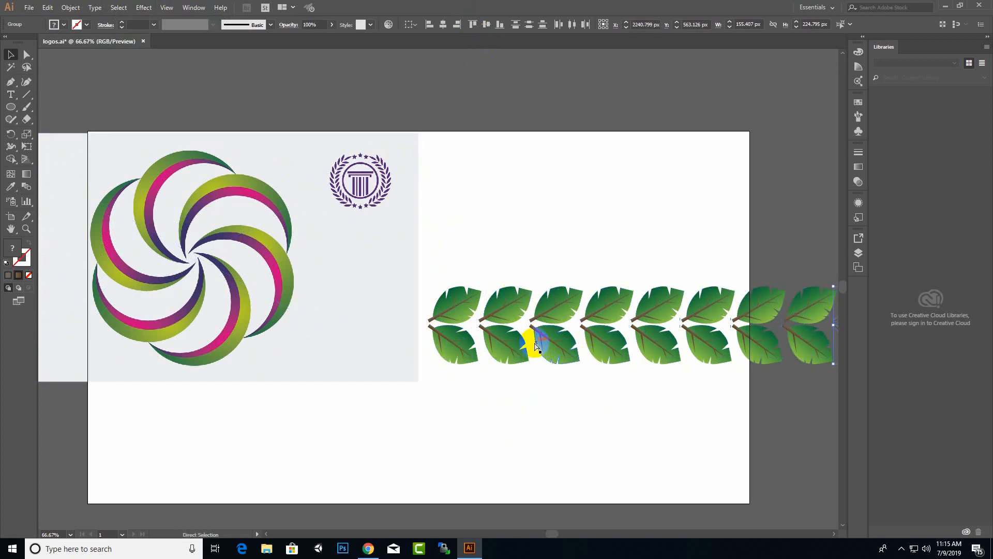
pyautogui.scroll(-2, 535, 344)
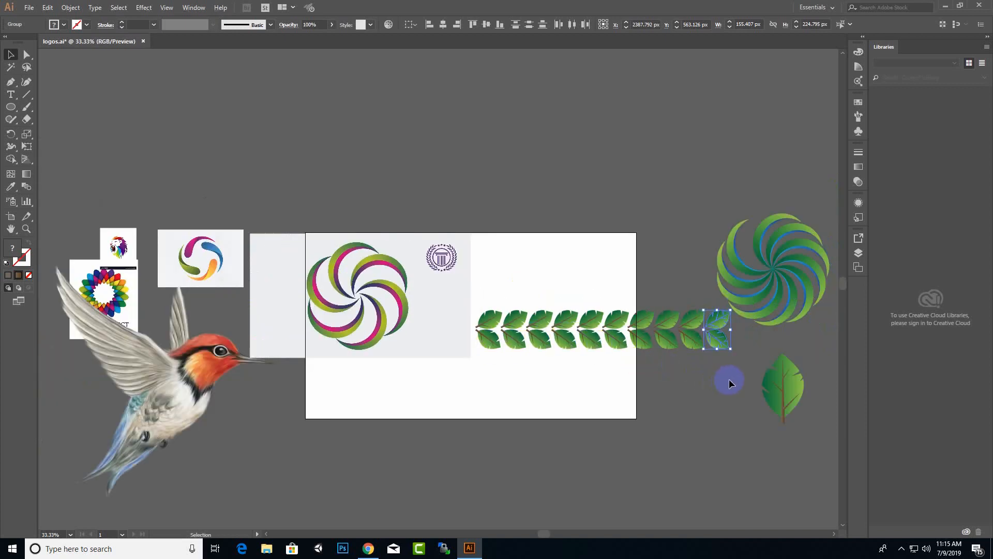
pyautogui.click(730, 380)
pyautogui.moveTo(500, 328); pyautogui.dragTo(494, 329)
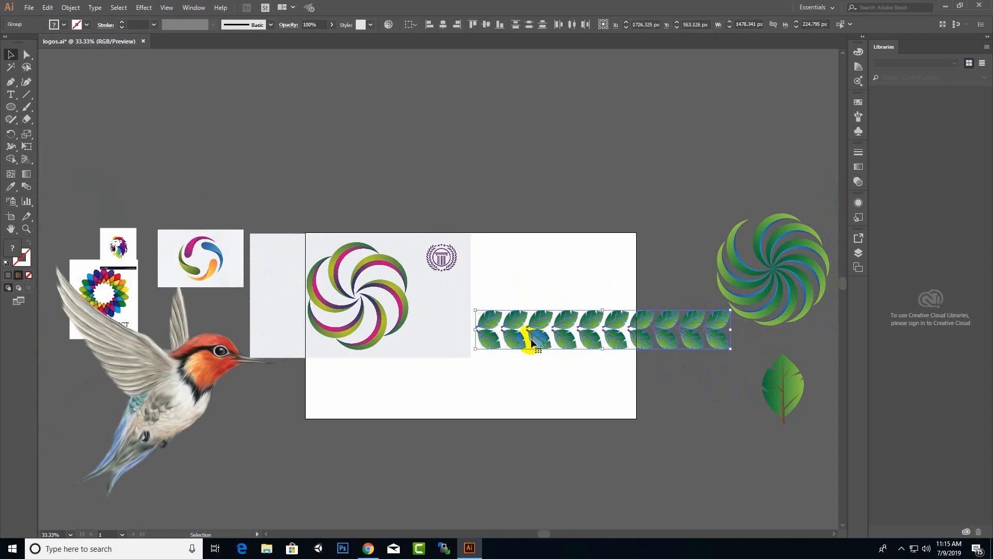
pyautogui.click(195, 7)
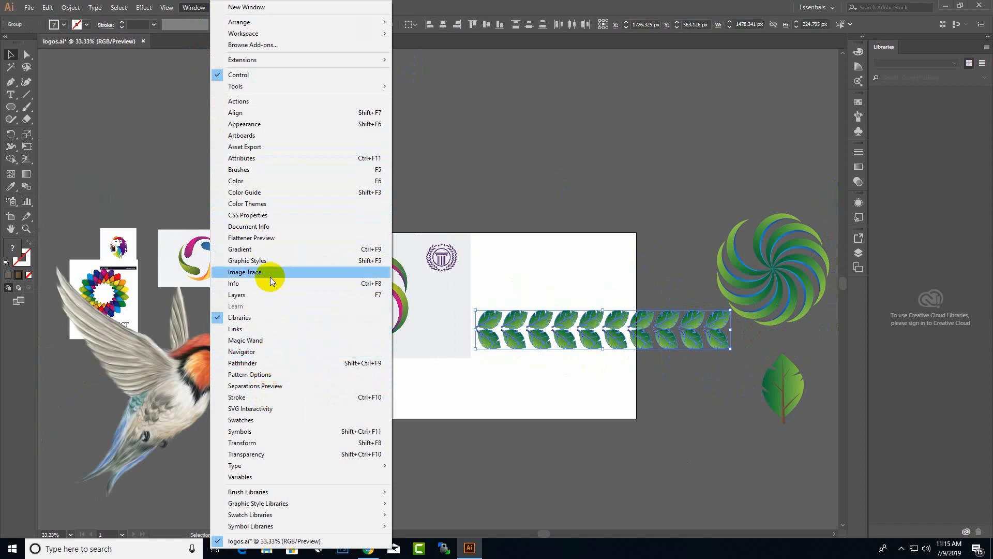
# Show the Brushes panel and try adding the leaf row as an Art Brush.
pyautogui.click(274, 168)
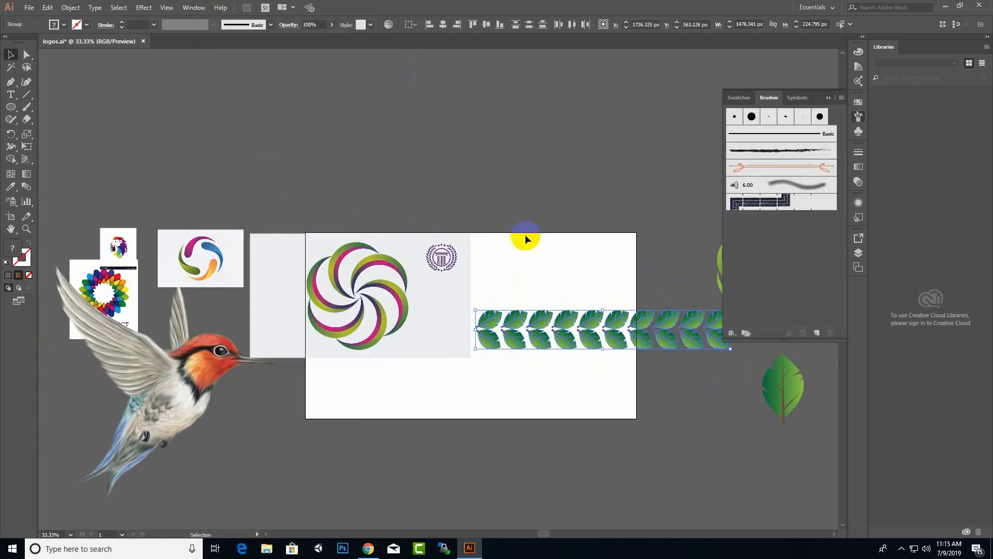
pyautogui.moveTo(595, 337); pyautogui.dragTo(760, 291)
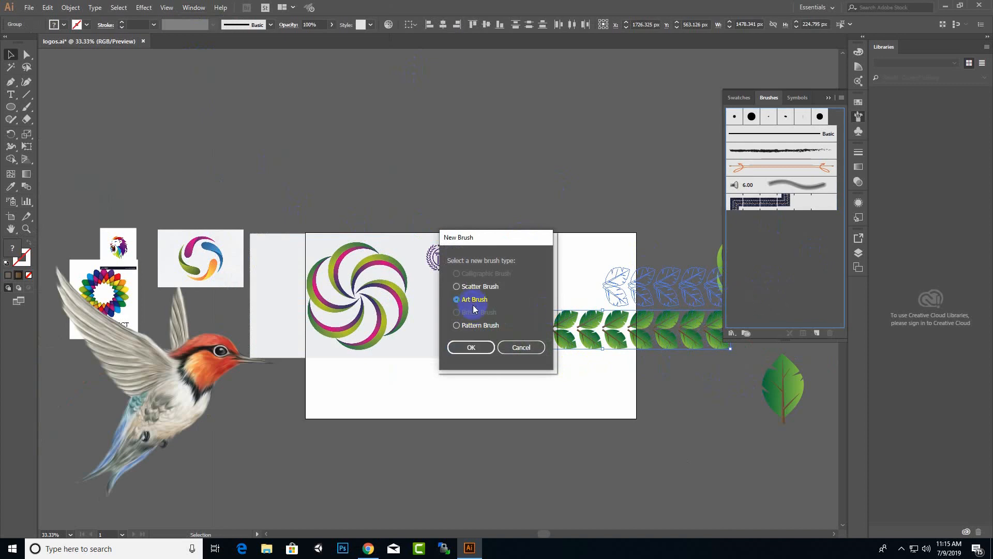
pyautogui.click(472, 348)
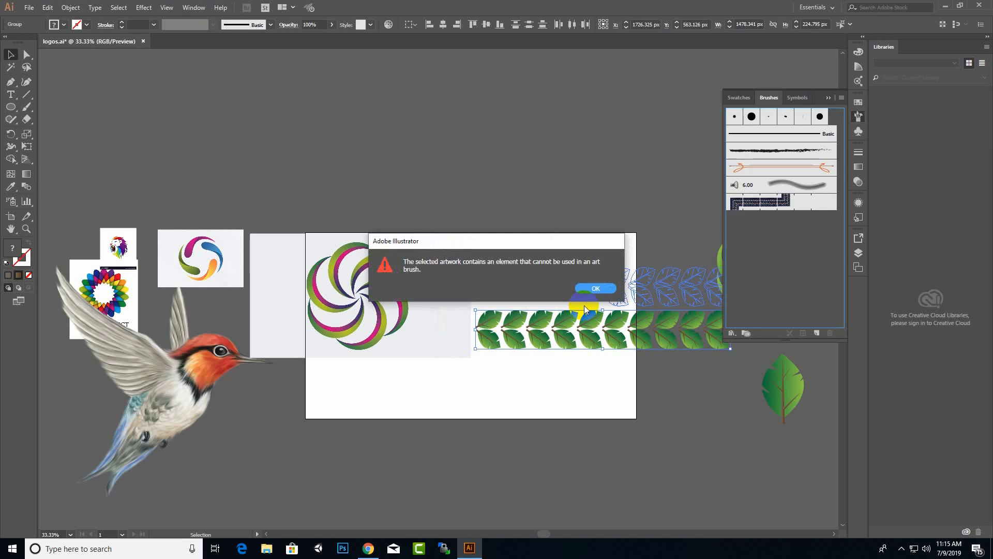
# Dismiss the unsupported-artwork alert and move the leaf row down to the artboard's bottom edge.
pyautogui.click(602, 288)
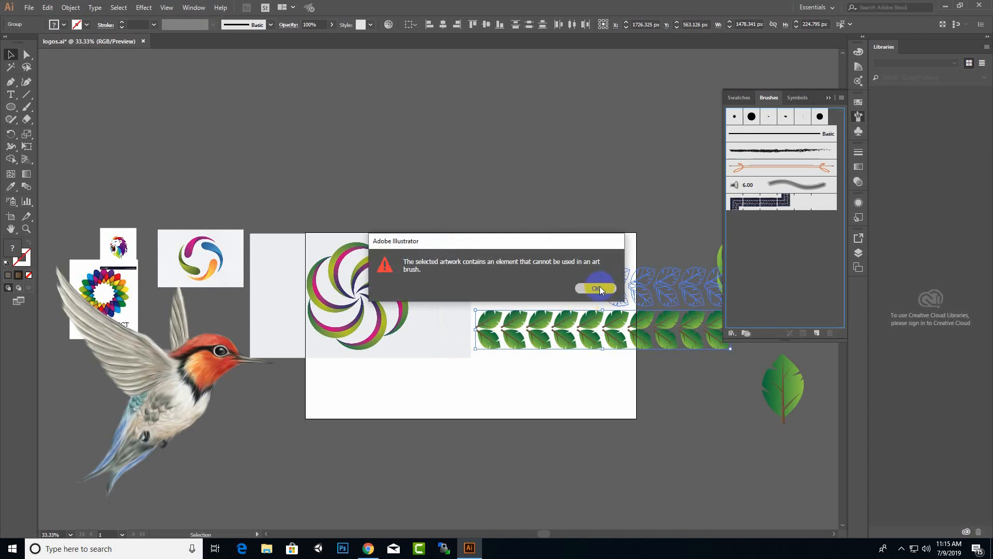
pyautogui.click(600, 287)
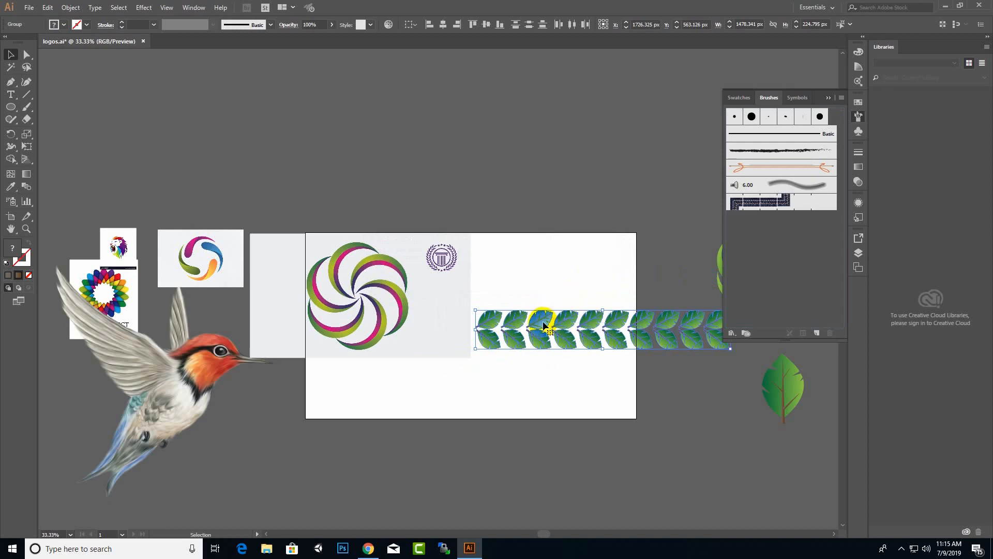
pyautogui.moveTo(543, 324); pyautogui.dragTo(546, 313)
pyautogui.moveTo(489, 379); pyautogui.dragTo(460, 387)
# Delete the reference images: swirl photo, swirl logo thumbnail, hummingbird, colour-wheel card and lion thumbnail.
pyautogui.click(448, 281)
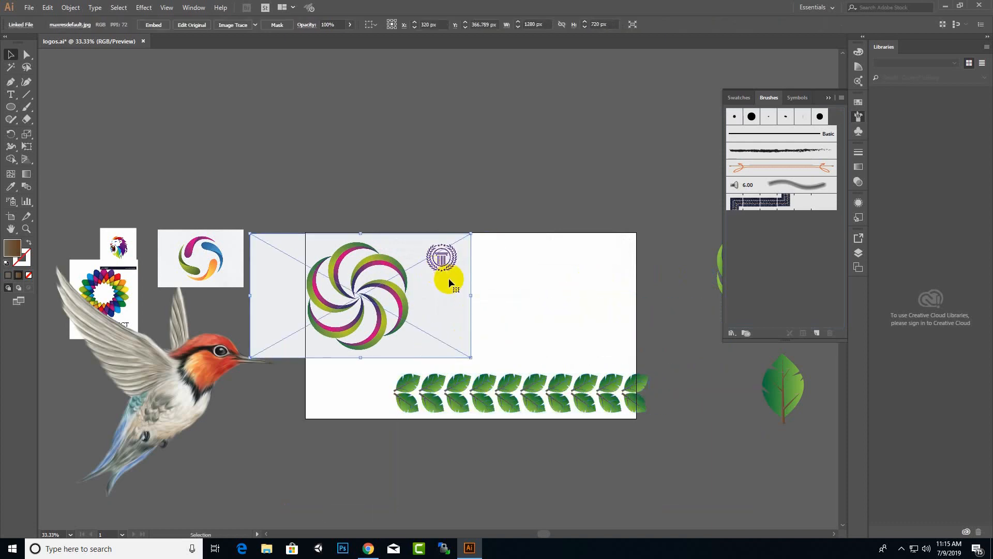
pyautogui.press('Delete')
pyautogui.click(228, 271)
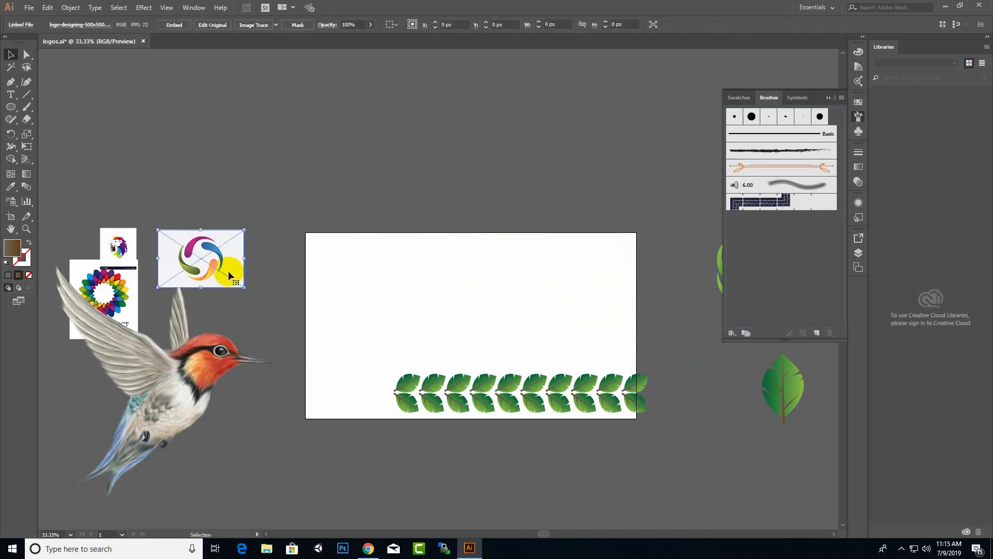
pyautogui.press('Delete')
pyautogui.click(201, 366)
pyautogui.press('Delete')
pyautogui.click(119, 290)
pyautogui.press('Delete')
pyautogui.click(118, 246)
pyautogui.press('Delete')
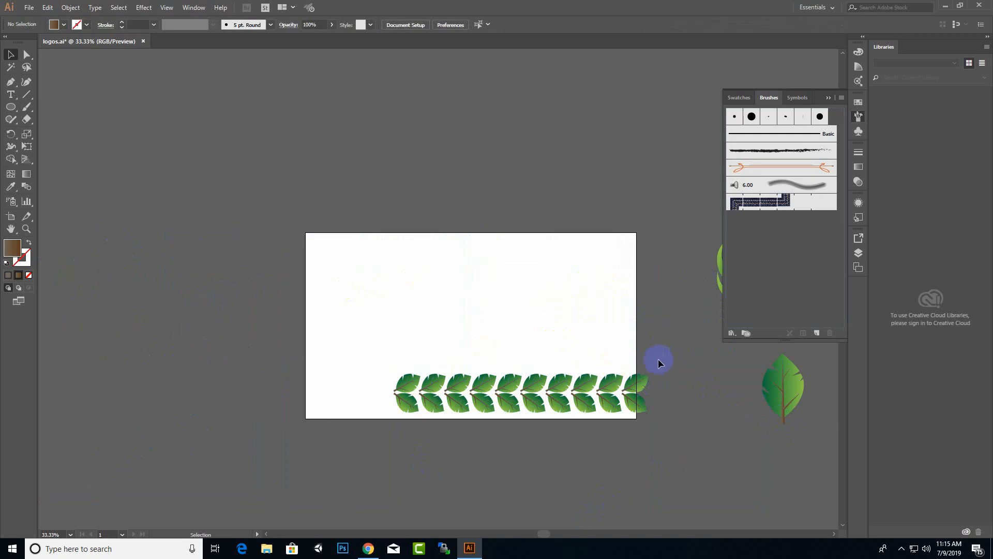
# Try twice to add the leaf row to Brushes as an Art Brush; both attempts are rejected.
pyautogui.click(405, 404)
pyautogui.keyDown('alt'); pyautogui.scroll(-2, 270, 303); pyautogui.keyUp('alt')
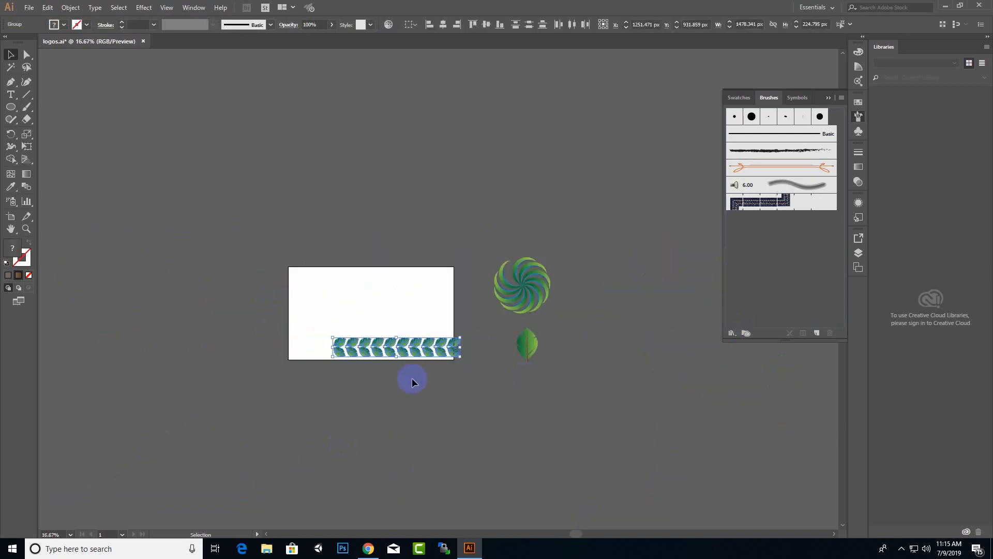
pyautogui.moveTo(429, 356)
pyautogui.mouseDown()
pyautogui.moveTo(786, 255)
pyautogui.moveTo(726, 291)
pyautogui.mouseUp()
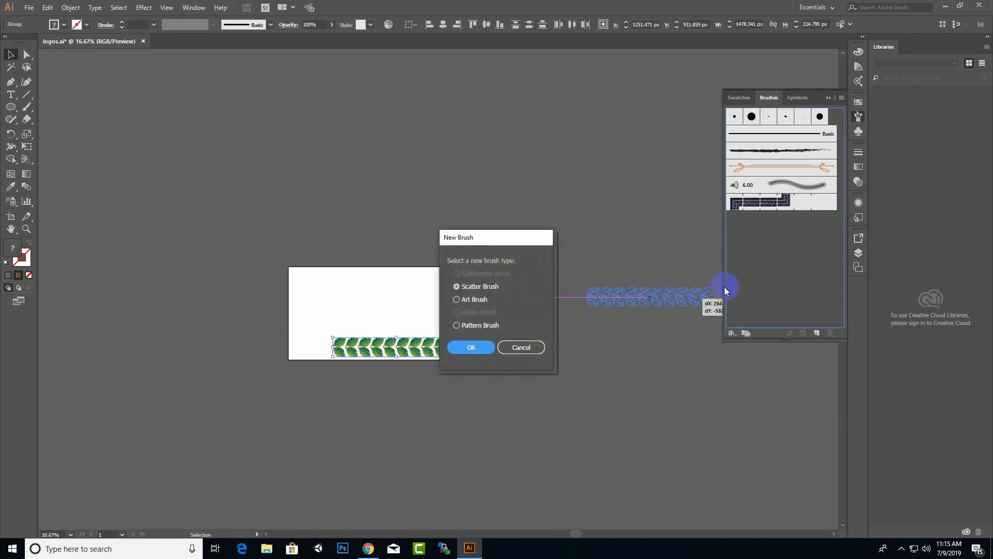
pyautogui.click(455, 303)
pyautogui.click(473, 351)
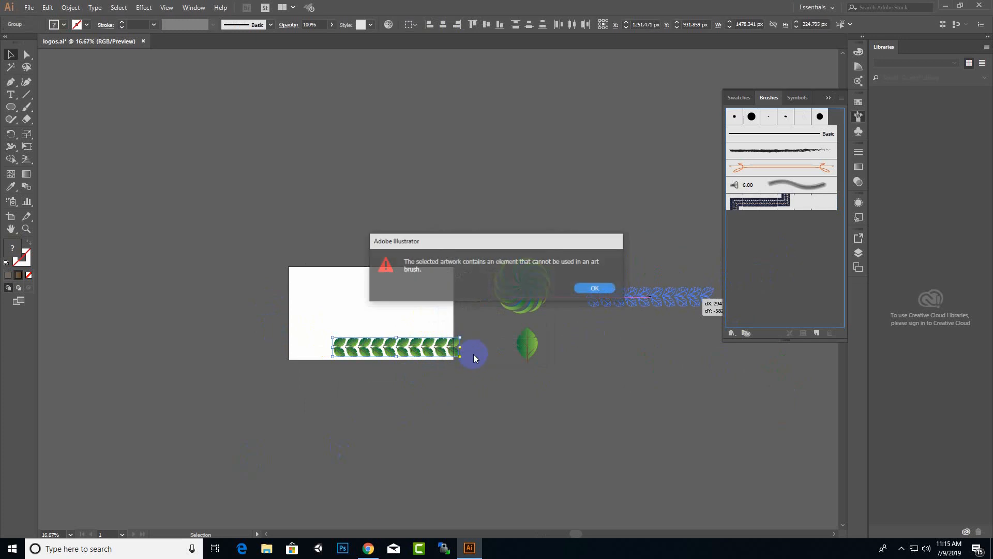
pyautogui.click(597, 290)
pyautogui.moveTo(449, 348); pyautogui.dragTo(788, 267)
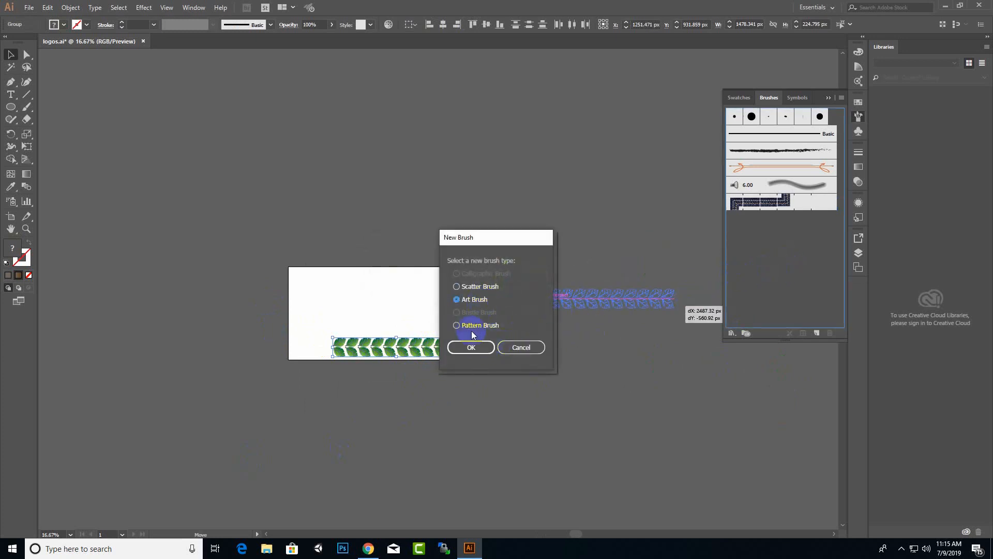
pyautogui.click(472, 347)
pyautogui.click(595, 288)
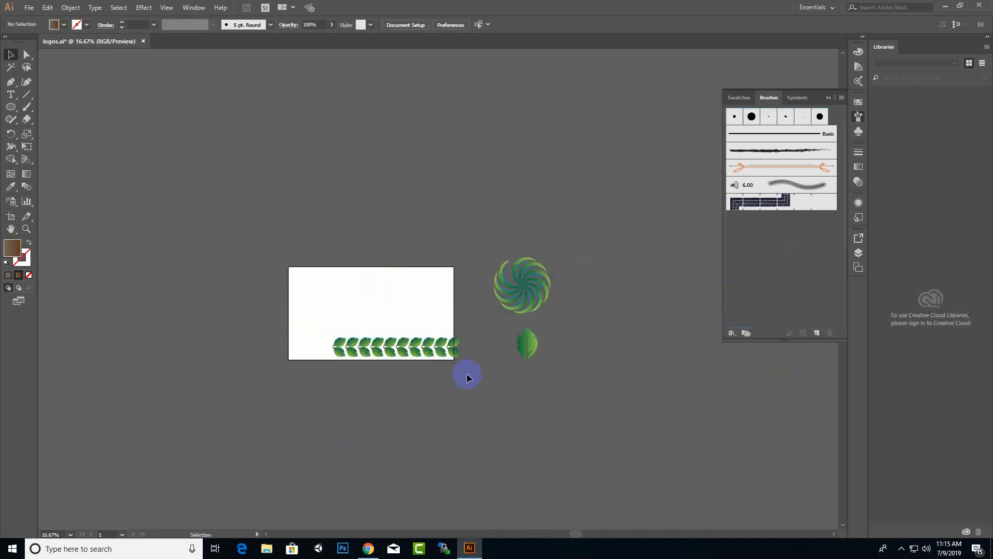
# Marquee-select every leaf pair in the row.
pyautogui.scroll(2, 426, 377)
pyautogui.click(479, 323)
pyautogui.moveTo(483, 272); pyautogui.dragTo(179, 335)
# Expand the selected leaves' gradient fills with Object > Expand.
pyautogui.rightClick(336, 307)
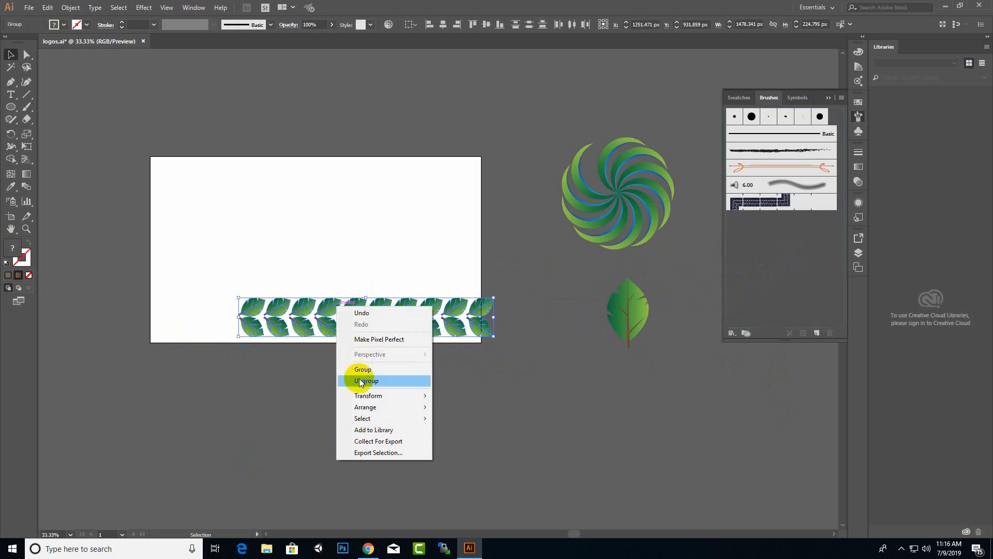
pyautogui.click(67, 7)
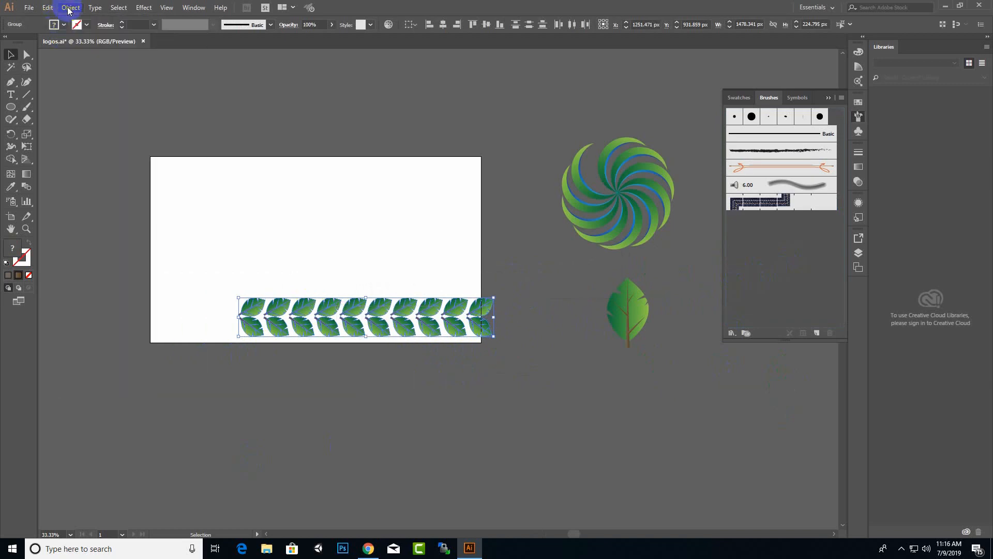
pyautogui.click(67, 7)
pyautogui.click(140, 120)
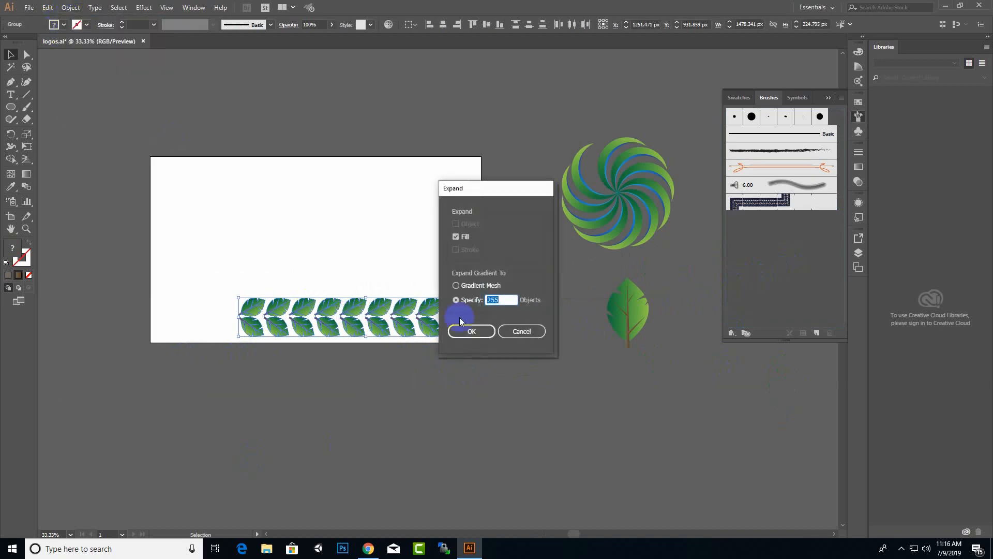
pyautogui.click(471, 329)
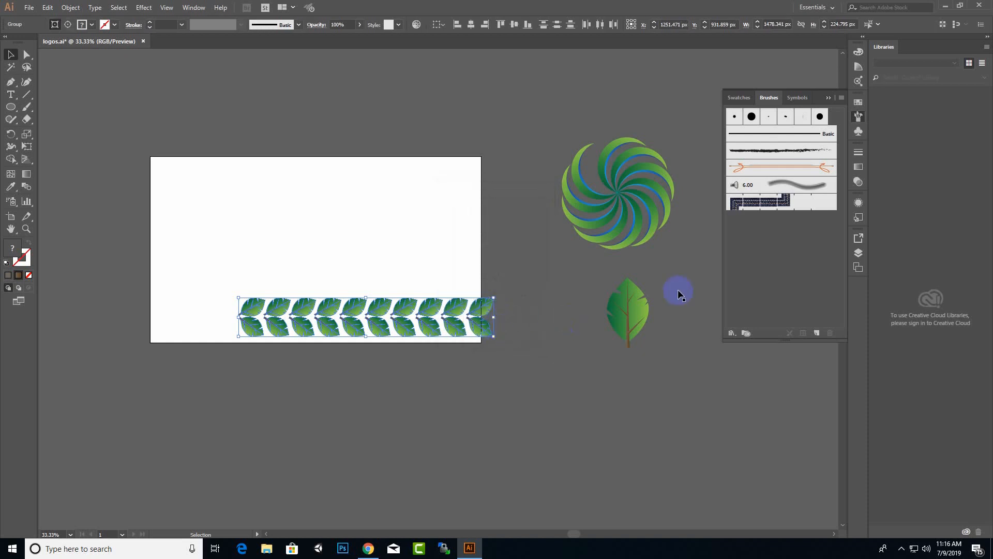
# Save the expanded leaves as an art brush named 'Art Brush leaf', then delete the row from the artboard.
pyautogui.moveTo(490, 317); pyautogui.dragTo(778, 272)
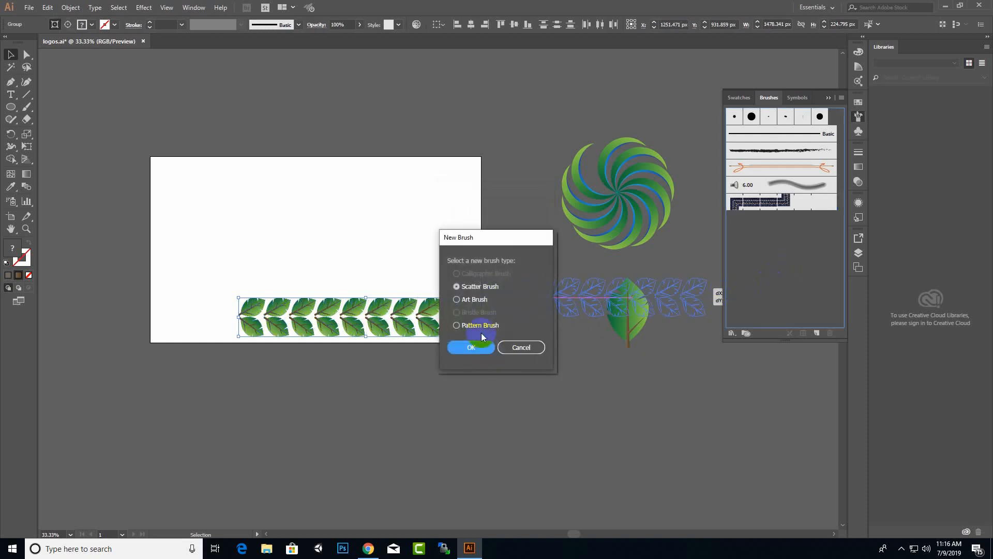
pyautogui.click(456, 299)
pyautogui.click(471, 347)
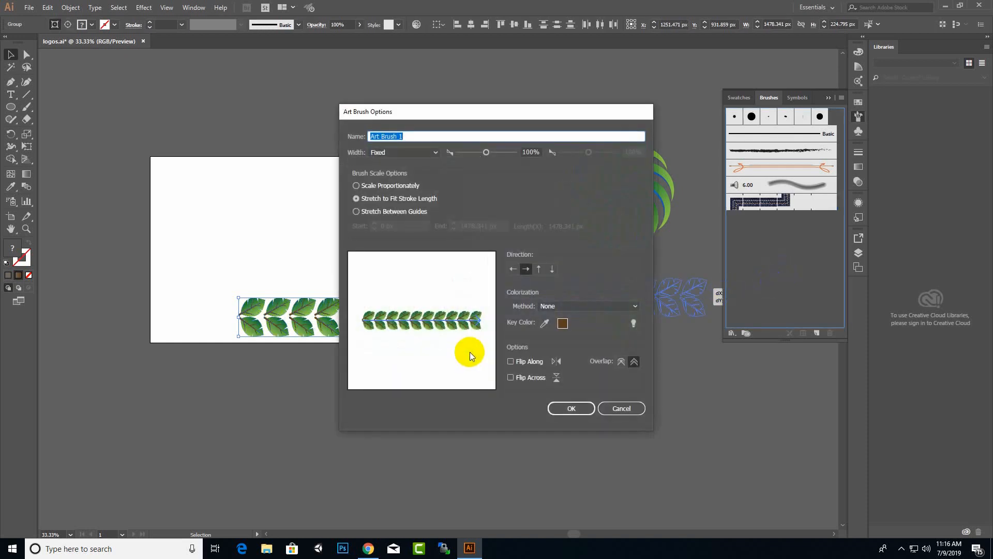
pyautogui.moveTo(543, 110); pyautogui.dragTo(606, 102)
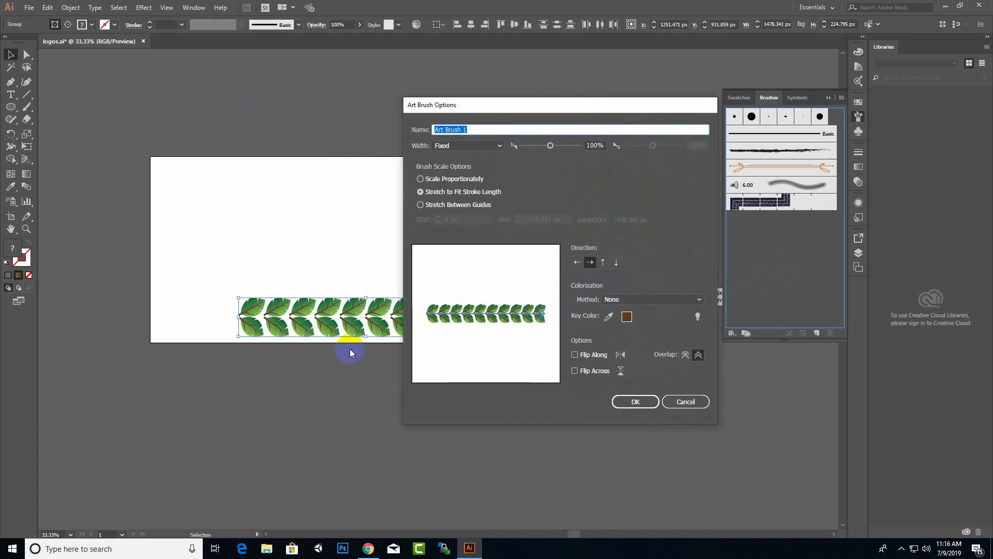
pyautogui.moveTo(621, 105); pyautogui.dragTo(598, 102)
pyautogui.click(462, 129)
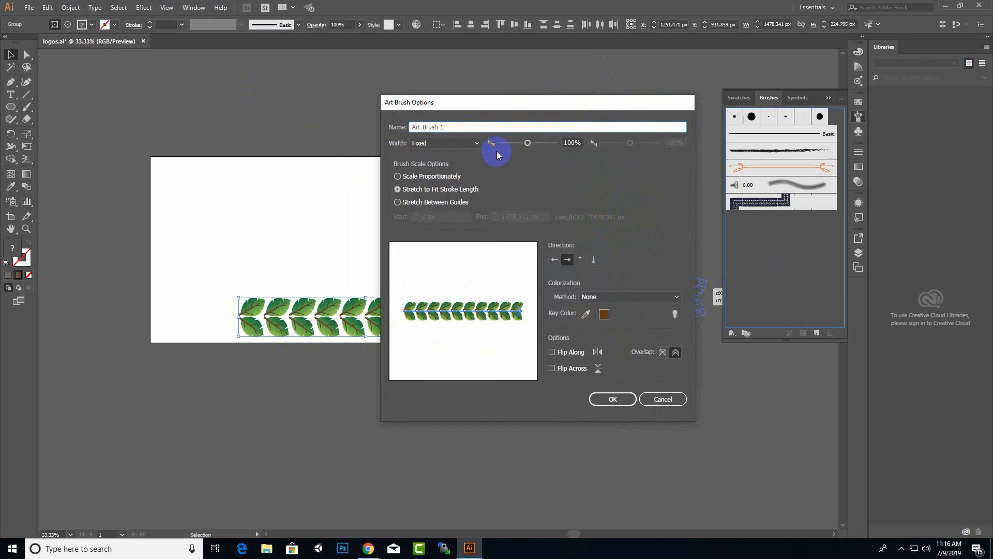
pyautogui.press('BackSpace')
pyautogui.write('lear')
pyautogui.click(607, 398)
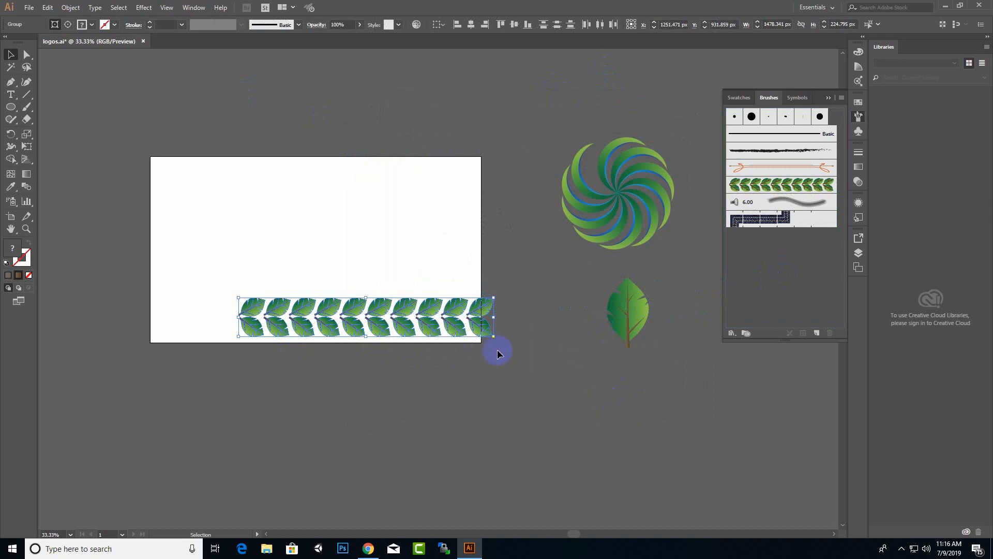
pyautogui.press('Delete')
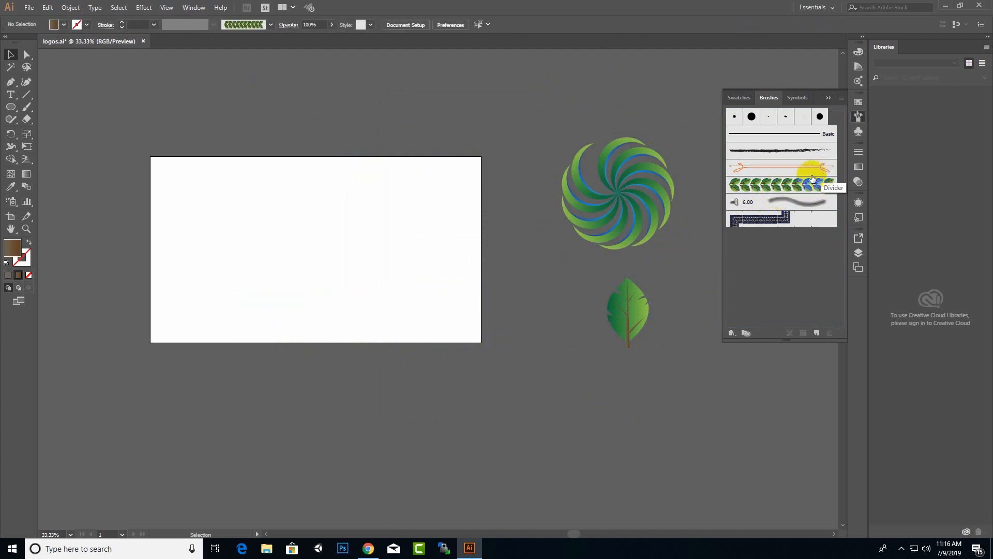
# Draw a large circle in the middle of the artboard with the Ellipse tool.
pyautogui.press('alt')
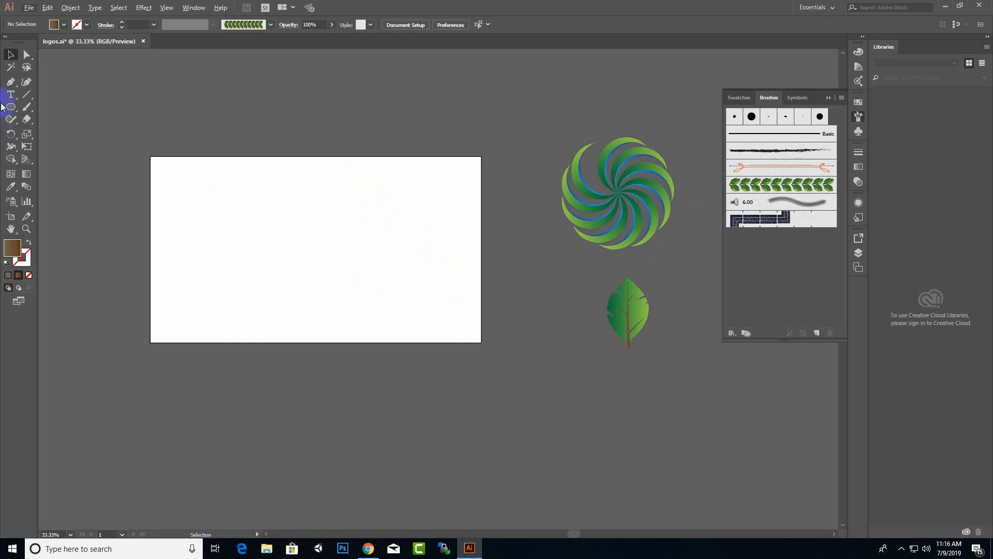
pyautogui.moveTo(11, 106); pyautogui.dragTo(50, 135)
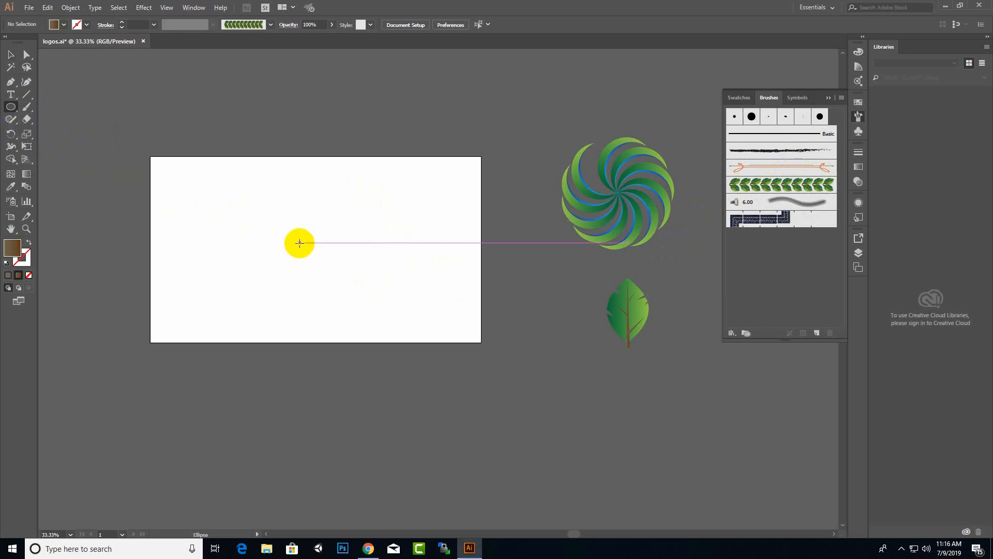
pyautogui.moveTo(283, 187); pyautogui.dragTo(384, 302)
pyautogui.click(12, 54)
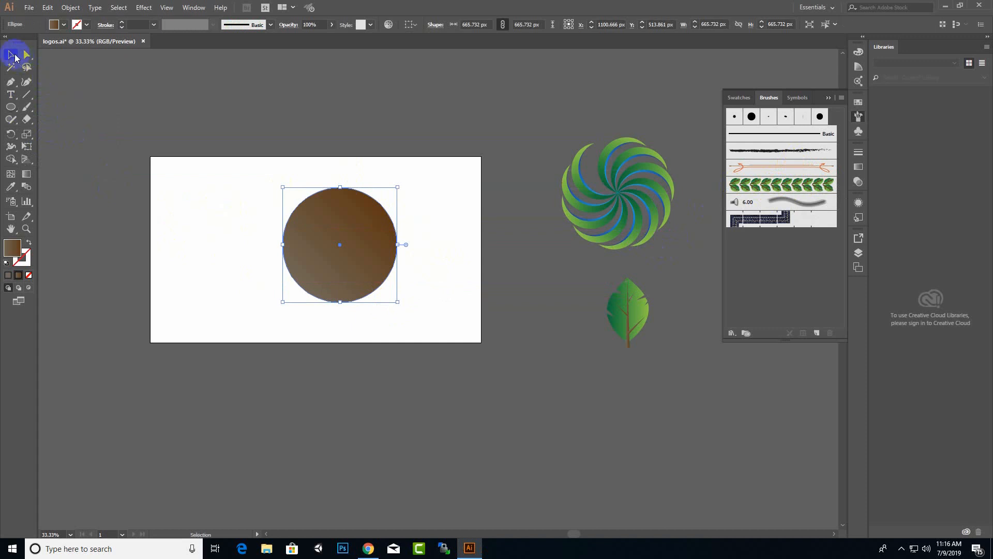
# Set the circle's fill to None and its stroke to a brown gradient.
pyautogui.click(28, 275)
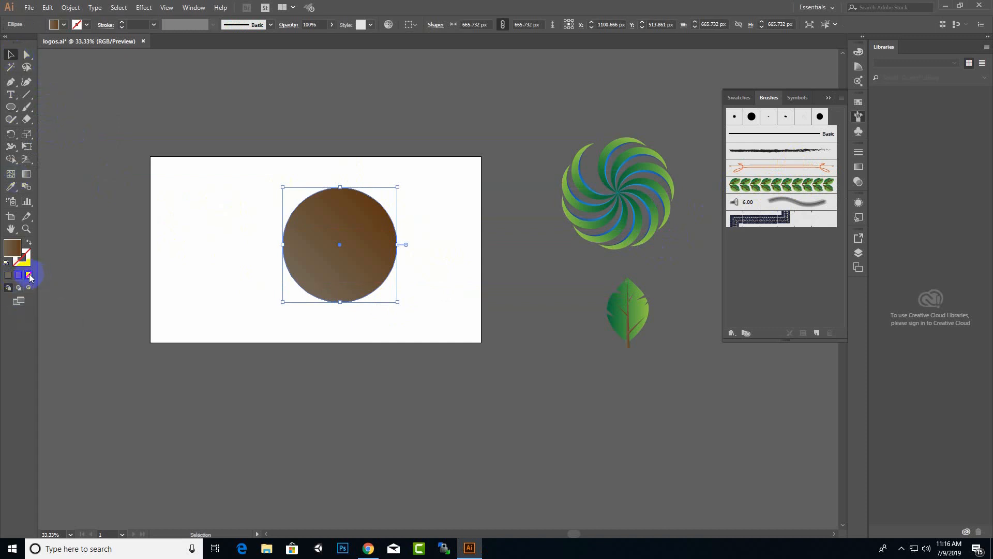
pyautogui.click(25, 257)
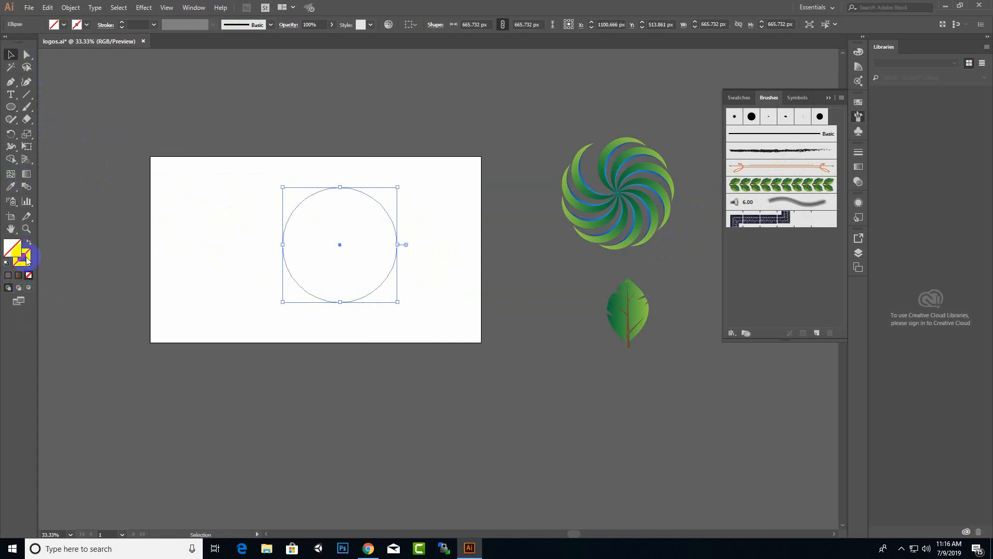
pyautogui.click(11, 276)
pyautogui.click(18, 275)
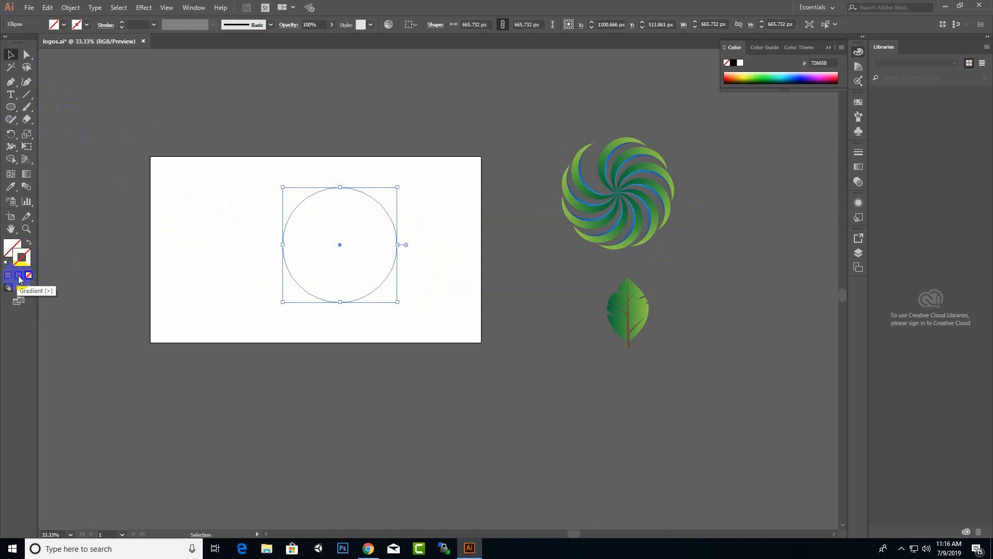
pyautogui.click(324, 214)
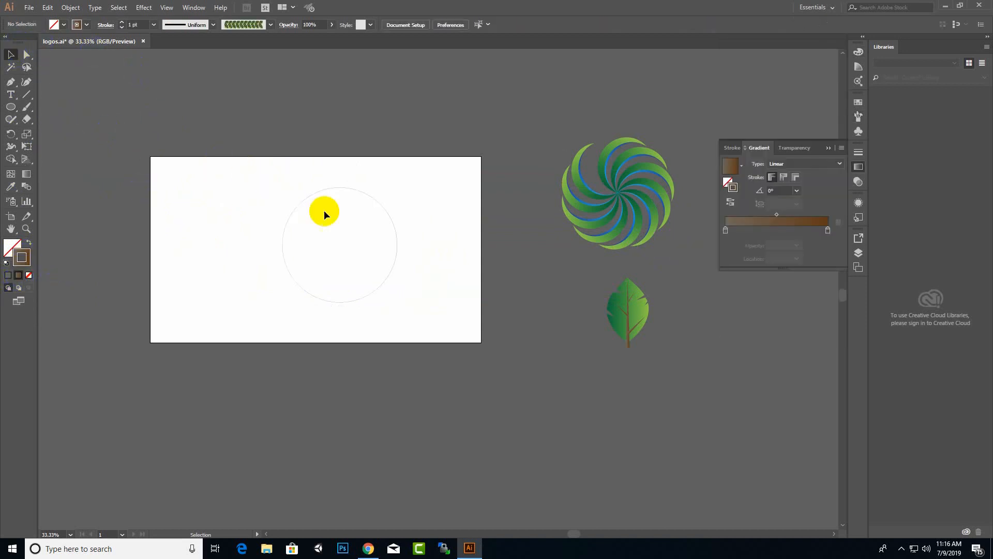
pyautogui.click(381, 204)
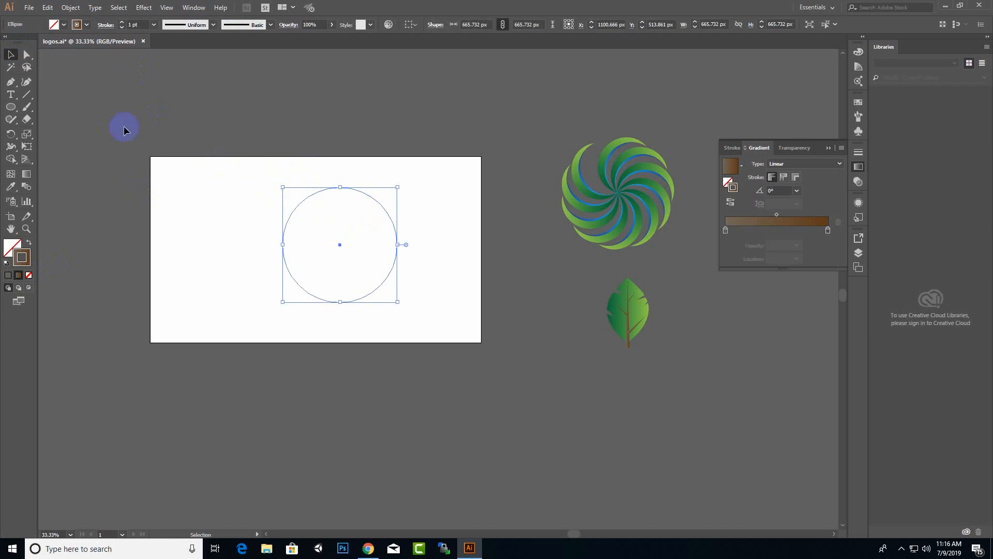
# Raise the circle's stroke weight to 5 pt.
pyautogui.click(122, 22)
pyautogui.click(122, 23)
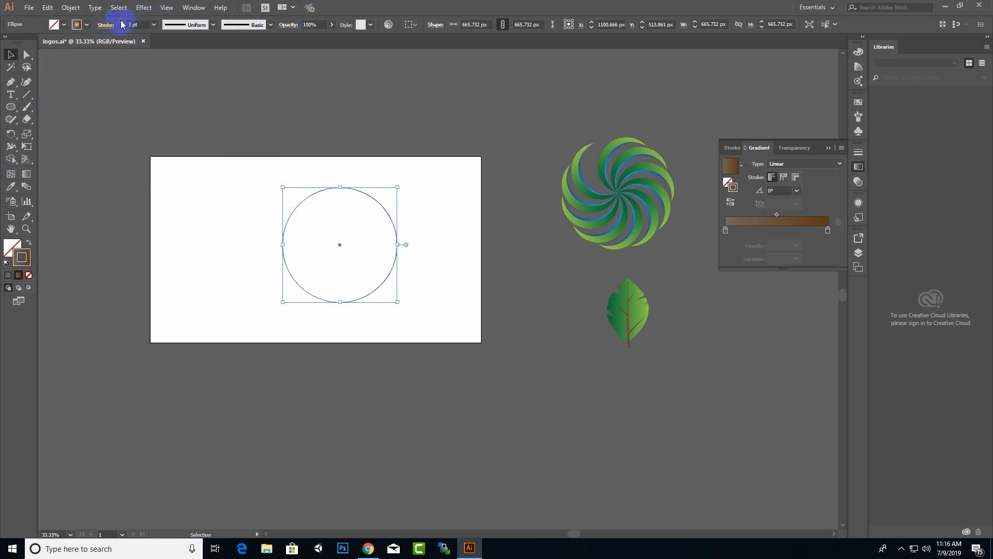
pyautogui.click(121, 22)
pyautogui.click(122, 22)
pyautogui.click(359, 109)
pyautogui.scroll(2, 351, 209)
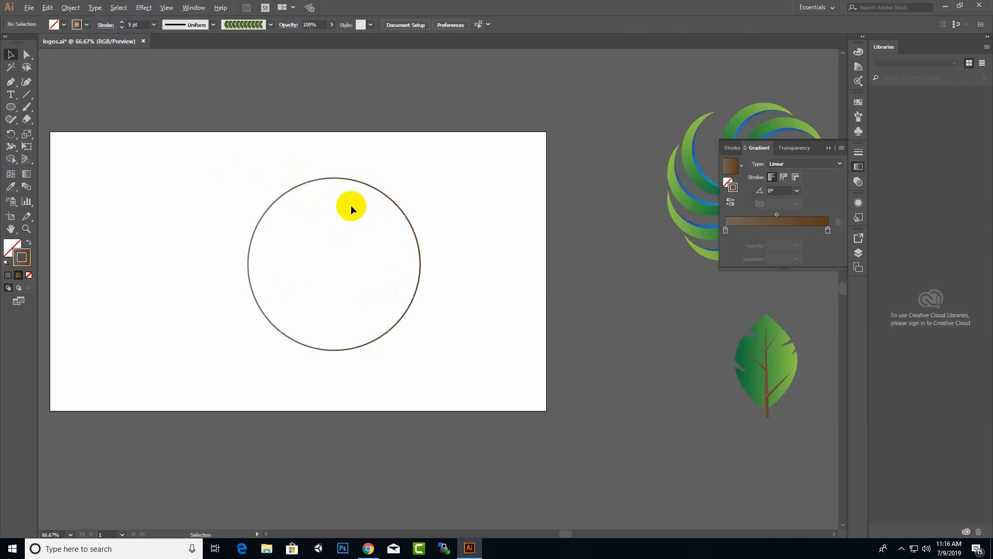
pyautogui.click(379, 181)
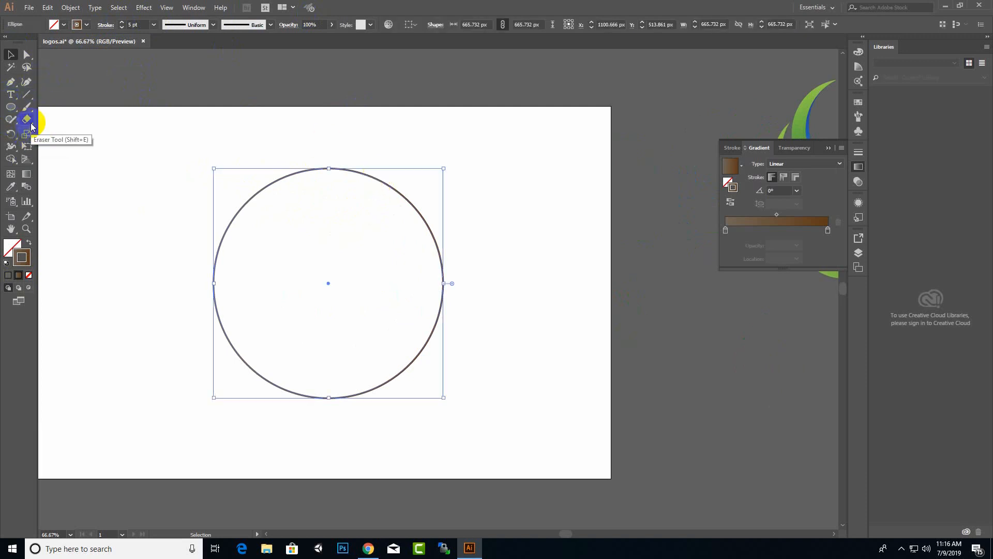
# Cut the circle with the Scissors tool at its top and bottom anchor points.
pyautogui.moveTo(26, 119)
pyautogui.mouseDown()
pyautogui.moveTo(87, 121)
pyautogui.moveTo(82, 130)
pyautogui.mouseUp()
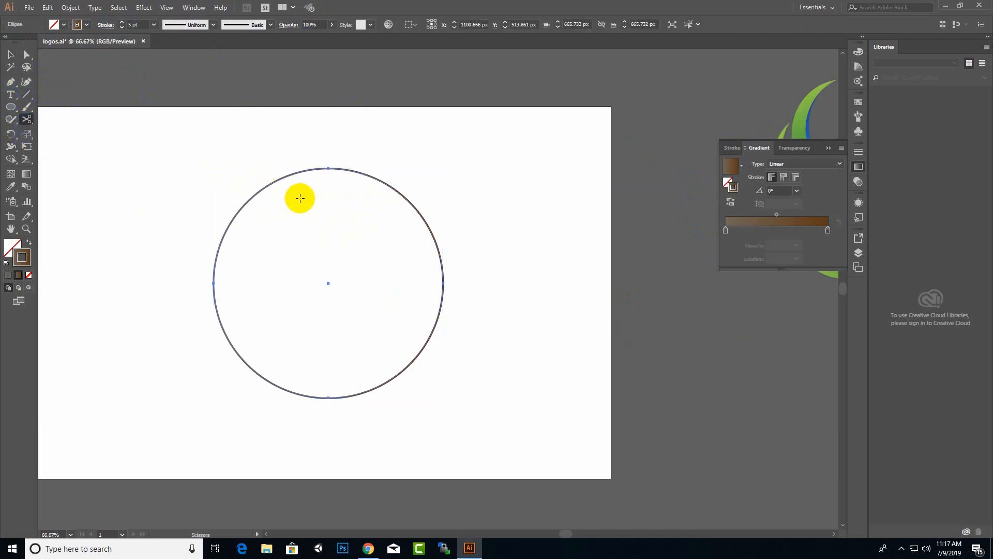
pyautogui.click(328, 168)
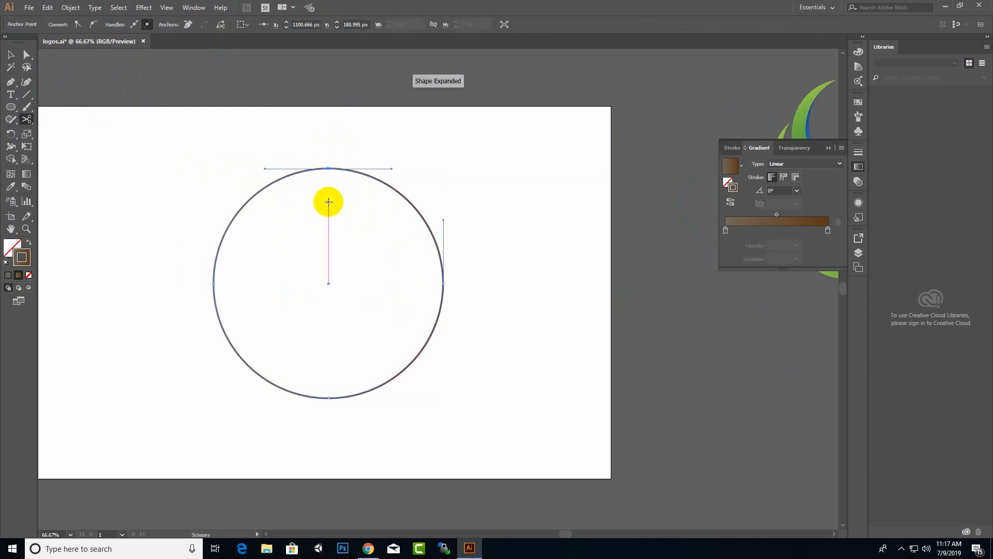
pyautogui.click(328, 399)
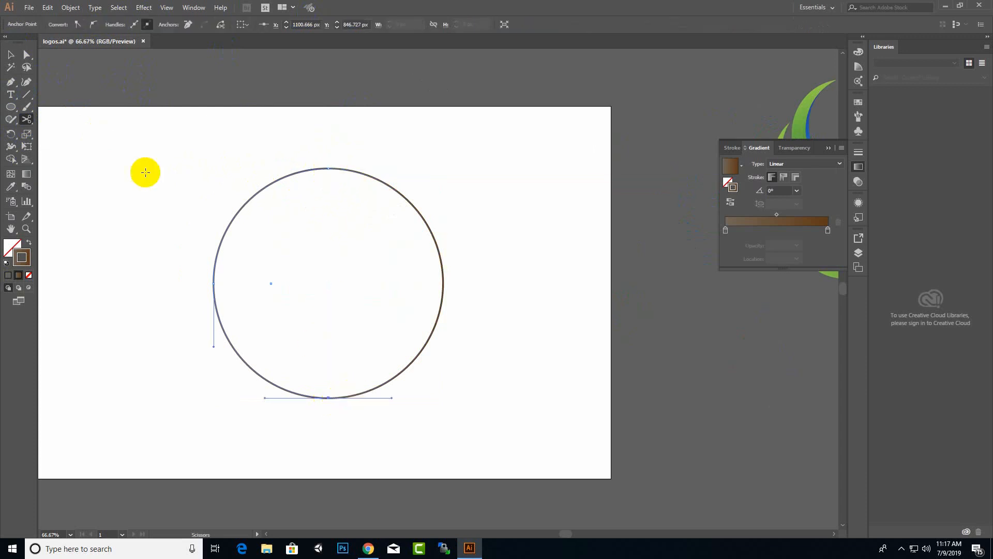
# Select the right half of the circle and show the Brushes panel.
pyautogui.click(11, 54)
pyautogui.click(388, 184)
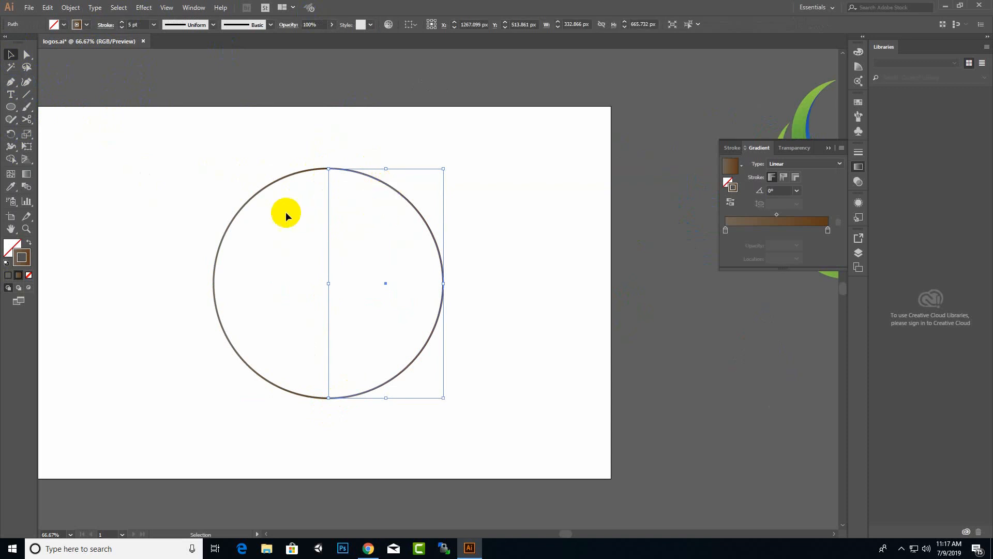
pyautogui.click(285, 212)
pyautogui.click(256, 194)
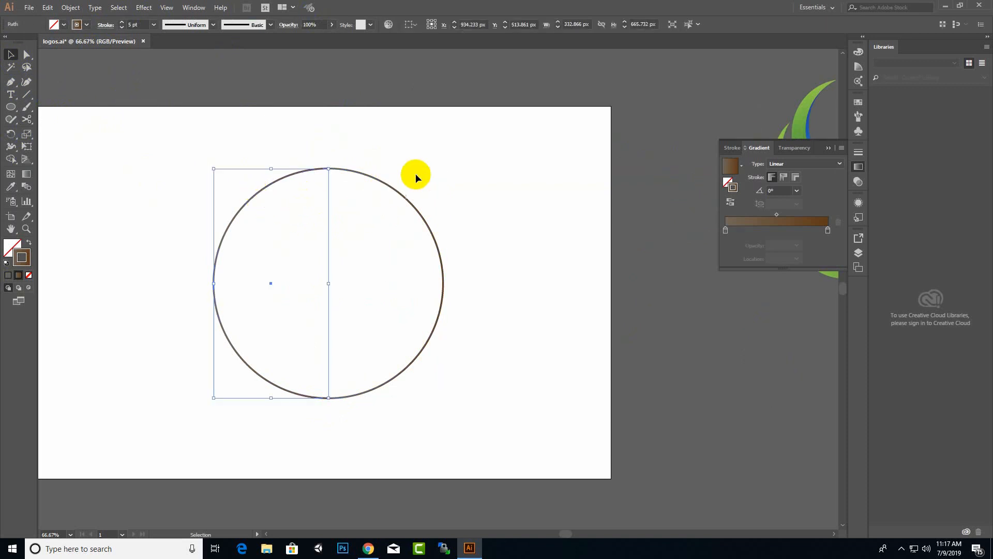
pyautogui.click(412, 212)
pyautogui.click(416, 213)
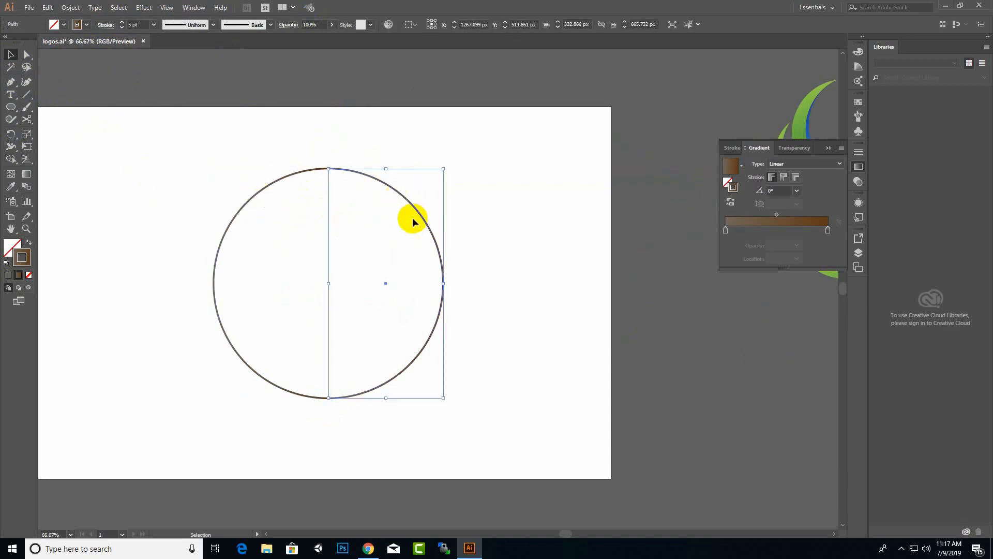
pyautogui.click(187, 8)
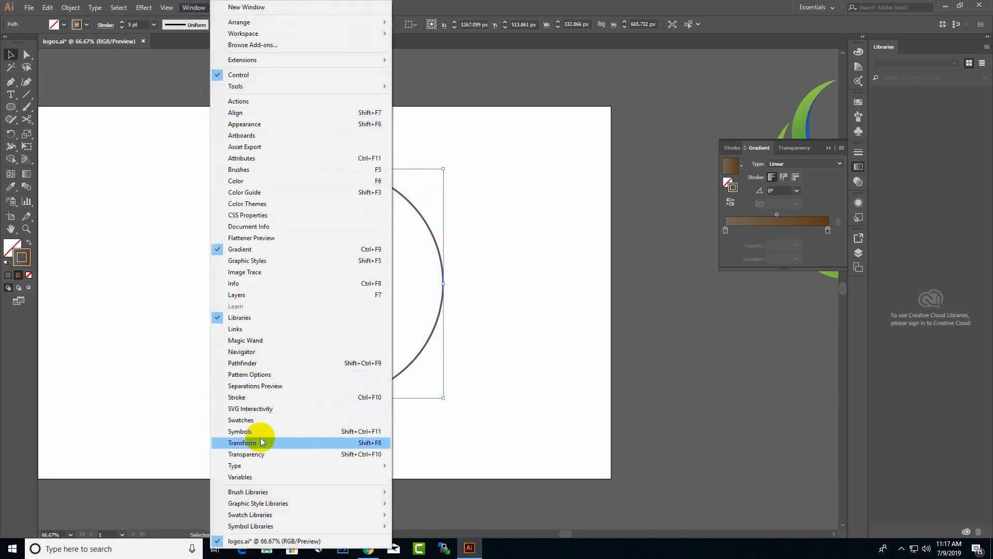
pyautogui.click(268, 171)
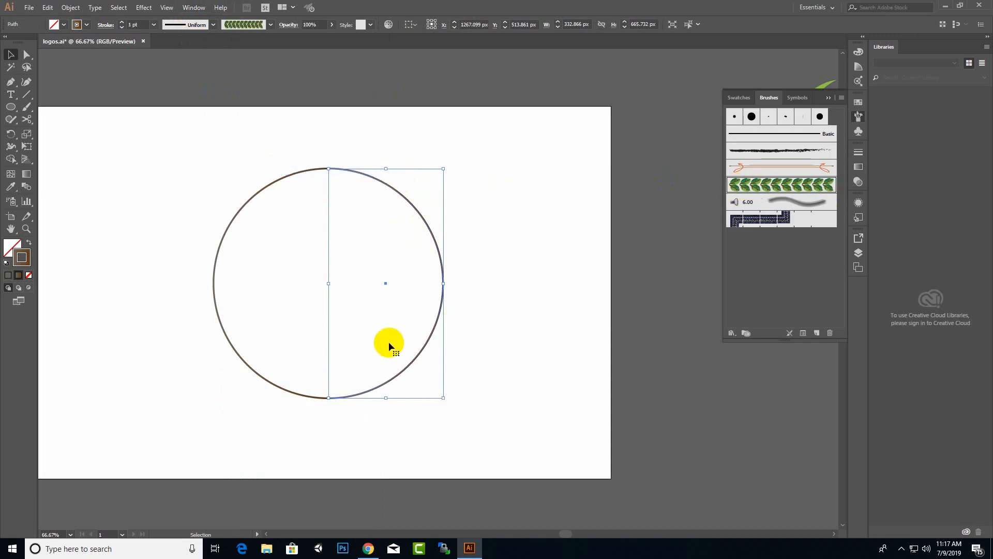
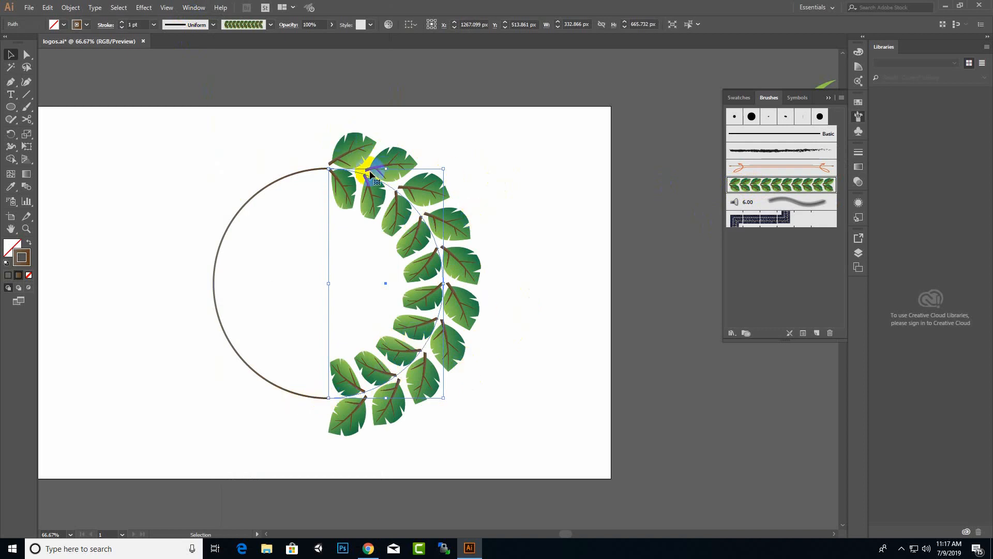
# Apply the green leaf art brush to the plain left arc of the circle.
pyautogui.click(244, 205)
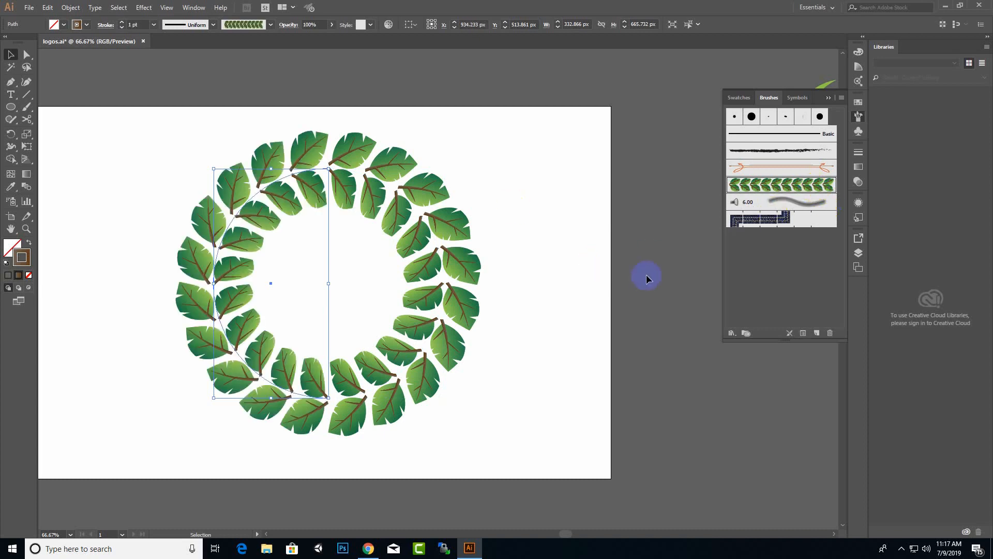
pyautogui.press('a')
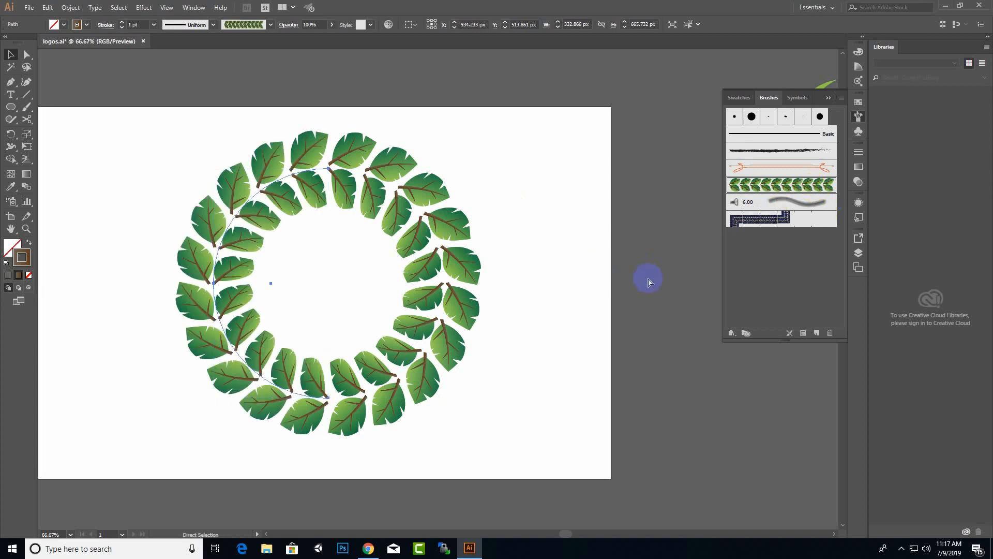
pyautogui.click(901, 549)
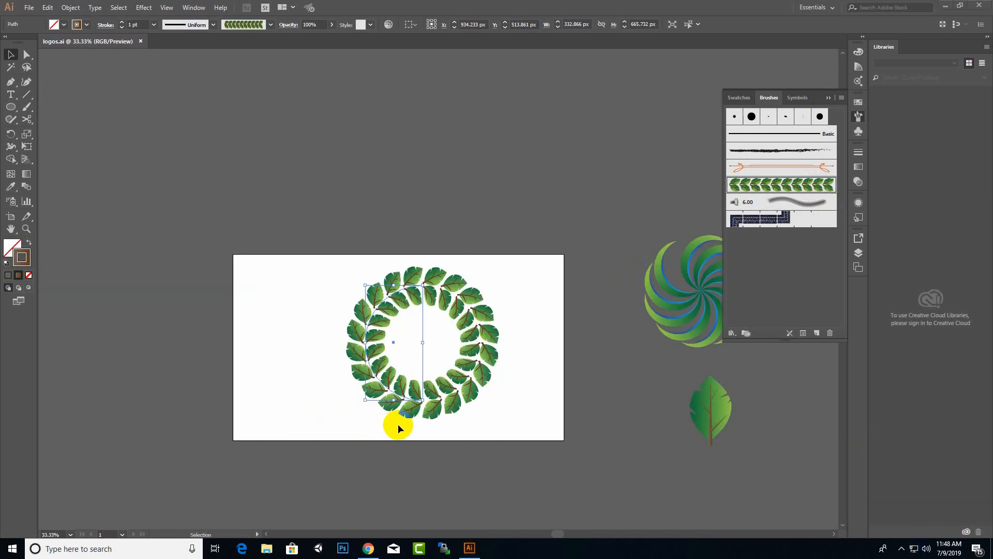
pyautogui.scroll(2, 399, 423)
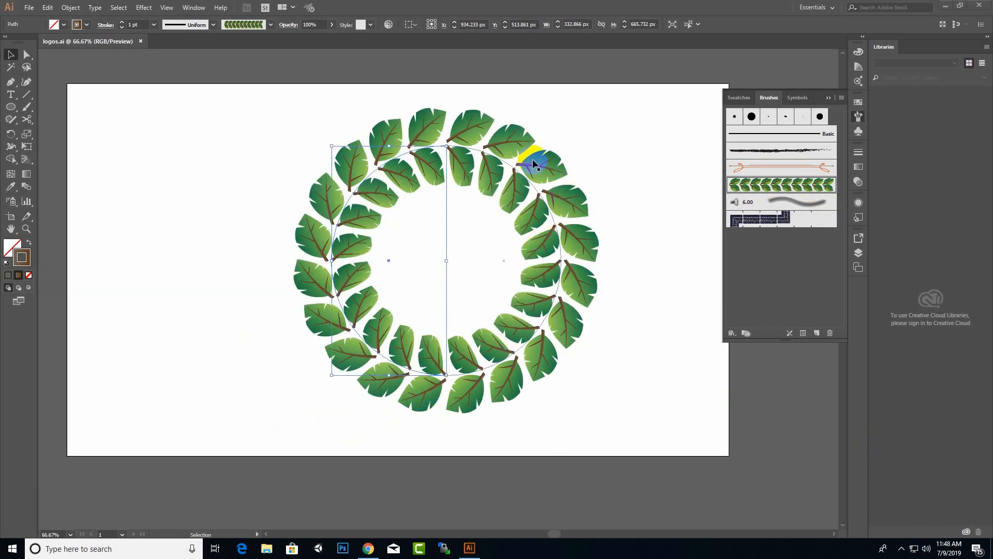
# Select the whole leaf wreath and scale it down to about 490 px across.
pyautogui.click(665, 178)
pyautogui.moveTo(626, 96); pyautogui.dragTo(253, 431)
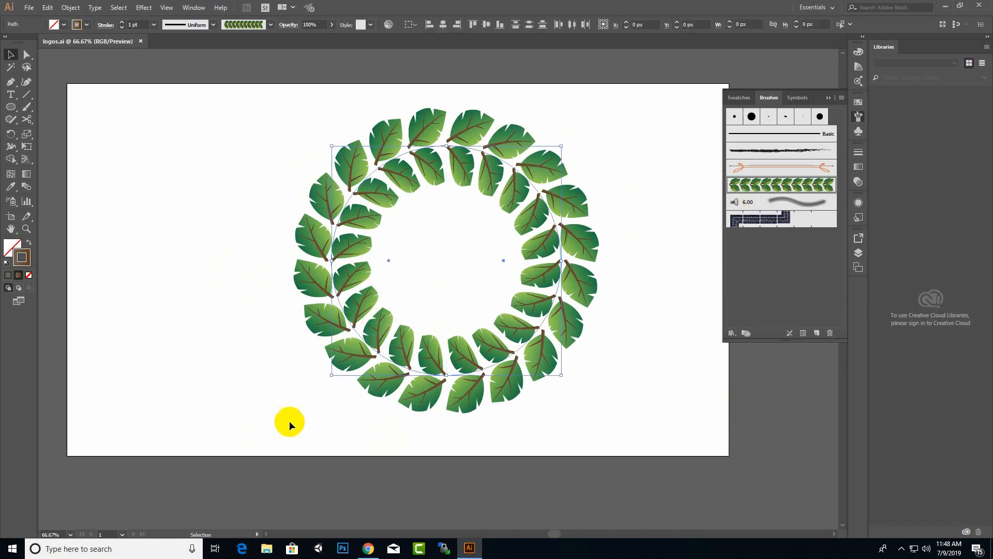
pyautogui.moveTo(561, 148); pyautogui.dragTo(420, 288)
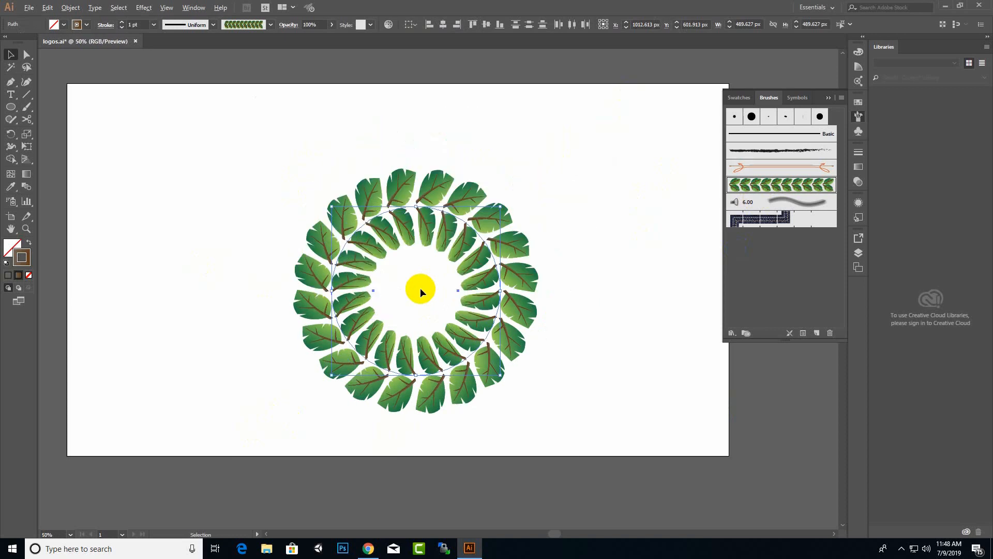
# Zoom out and move the wreath to the upper-right pasteboard beside the spiral and single leaf.
pyautogui.hotkey('ctrl', '-')
pyautogui.hotkey('ctrl', '-')
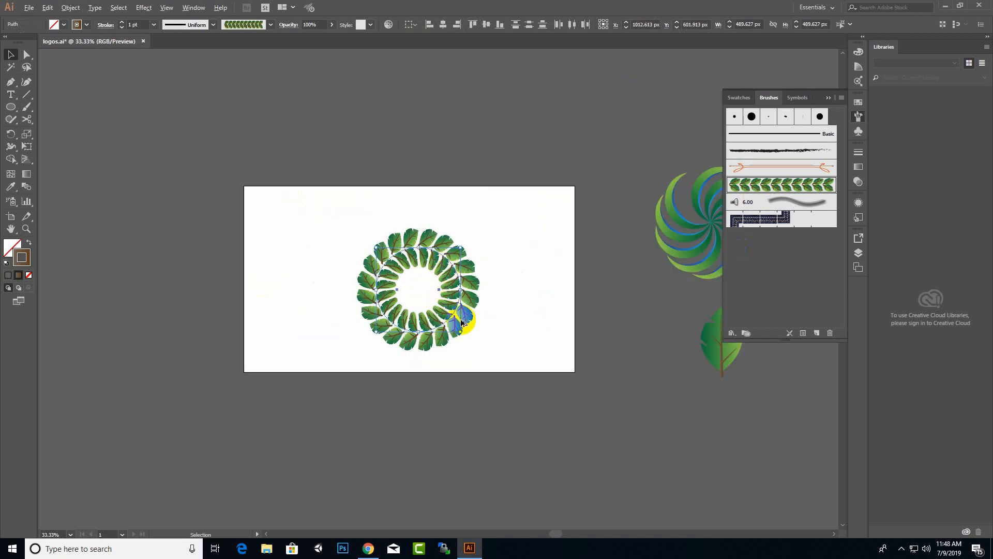
pyautogui.scroll(2, 460, 319)
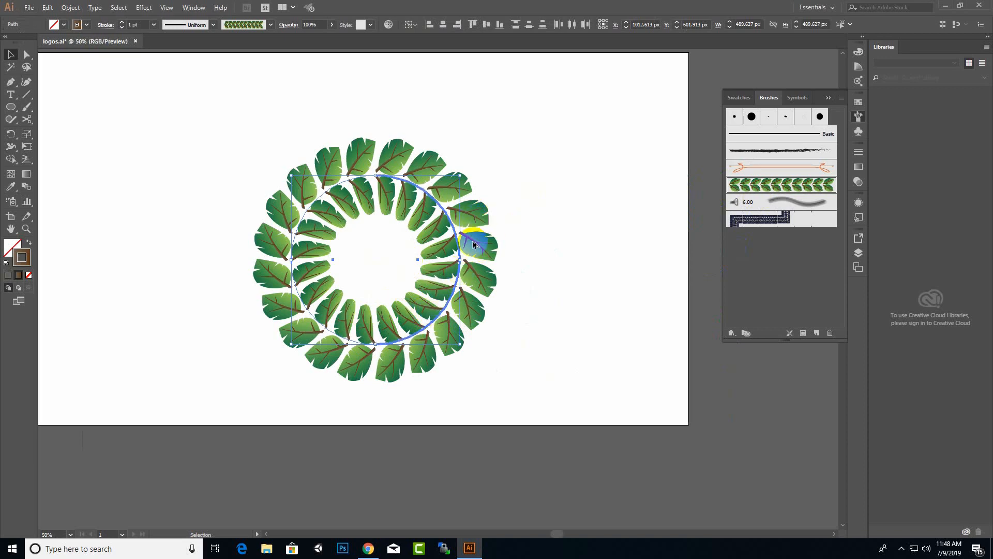
pyautogui.scroll(-2, 526, 271)
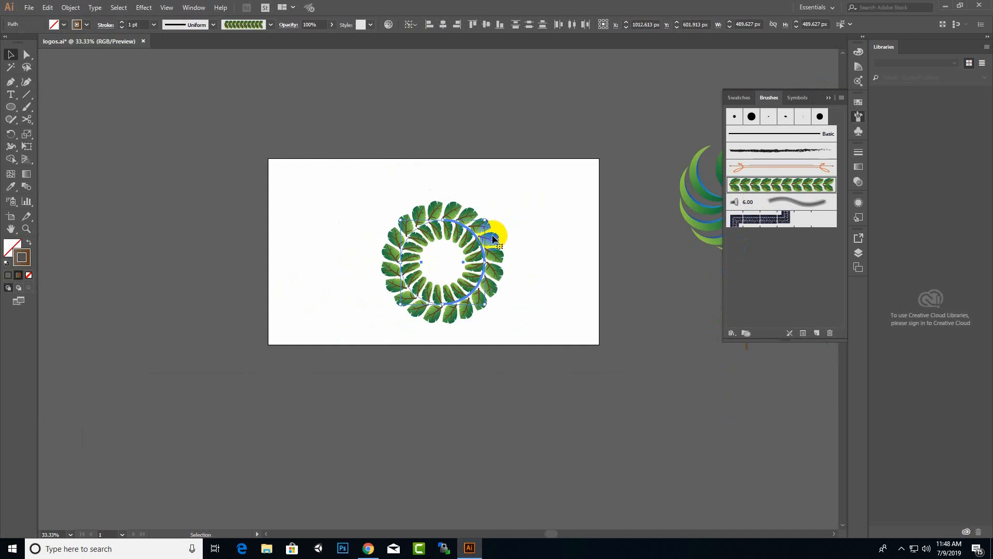
pyautogui.moveTo(494, 239)
pyautogui.mouseDown()
pyautogui.moveTo(681, 100)
pyautogui.moveTo(693, 102)
pyautogui.mouseUp()
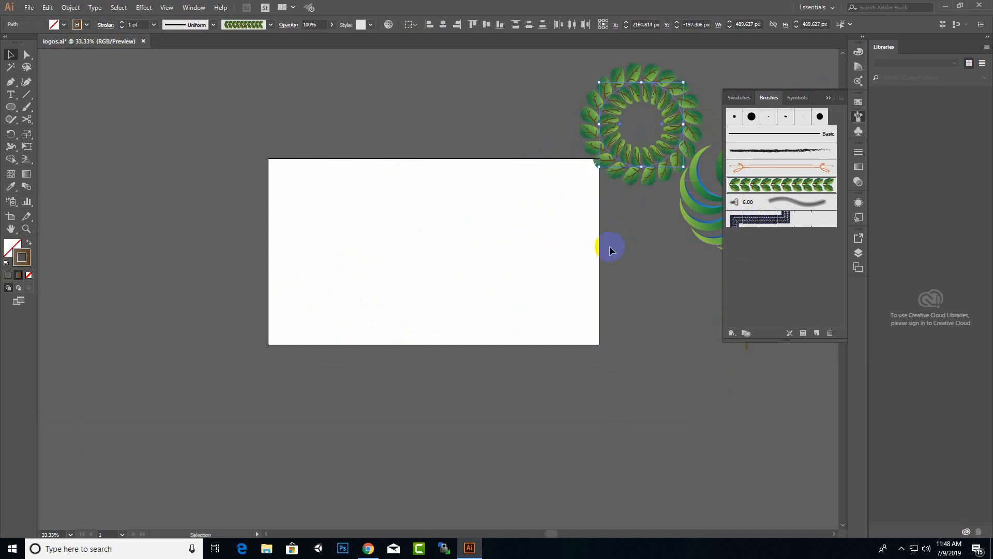
pyautogui.scroll(-2, 438, 313)
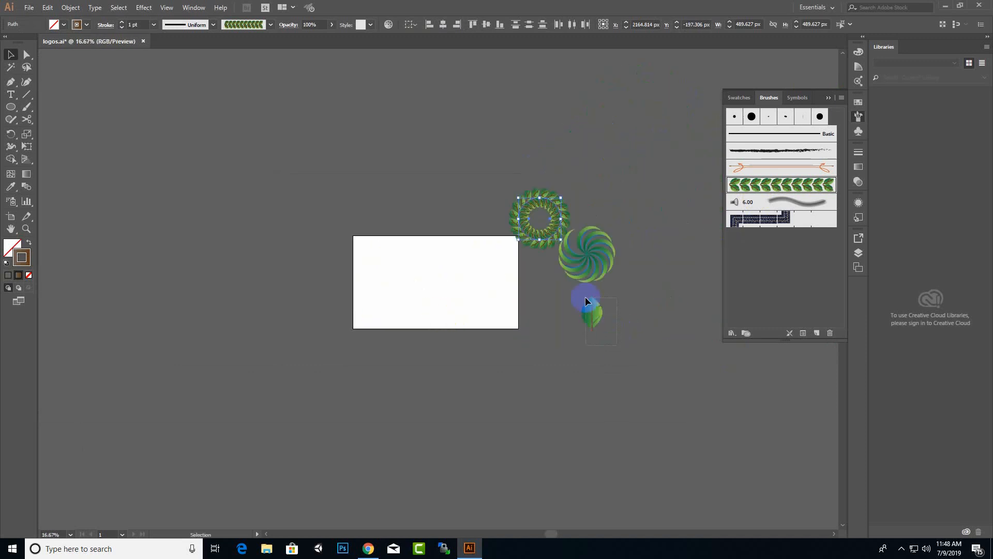
pyautogui.click(586, 301)
# Bring the small gradient leaf onto the artboard and tilt it about 21 degrees, stem pointing left.
pyautogui.moveTo(595, 318); pyautogui.dragTo(375, 308)
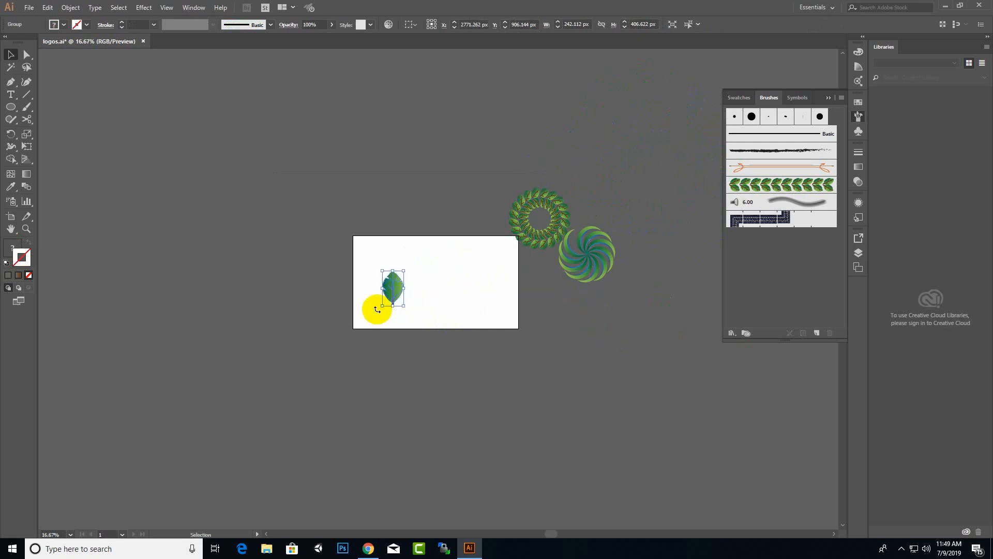
pyautogui.scroll(2, 380, 319)
pyautogui.moveTo(437, 307); pyautogui.dragTo(407, 323)
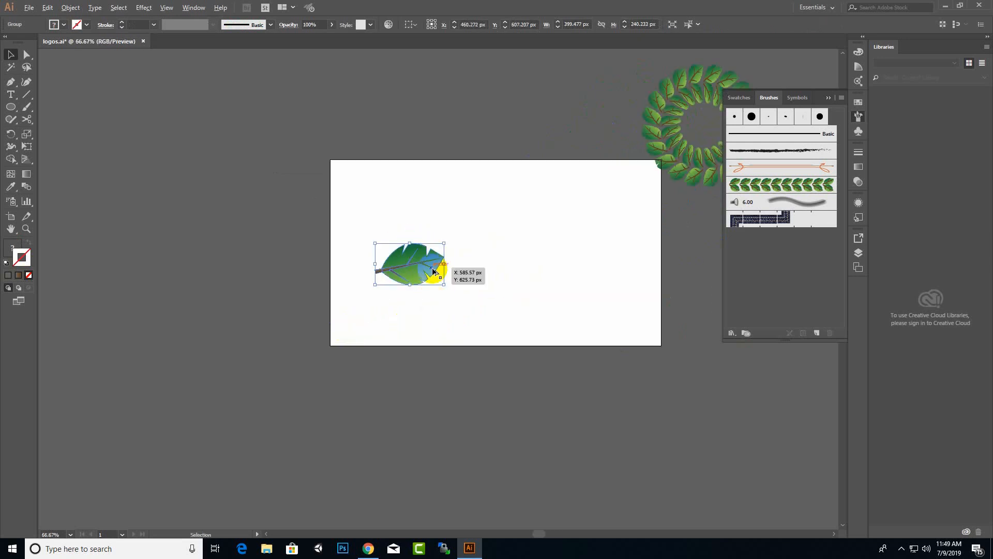
pyautogui.scroll(2, 437, 272)
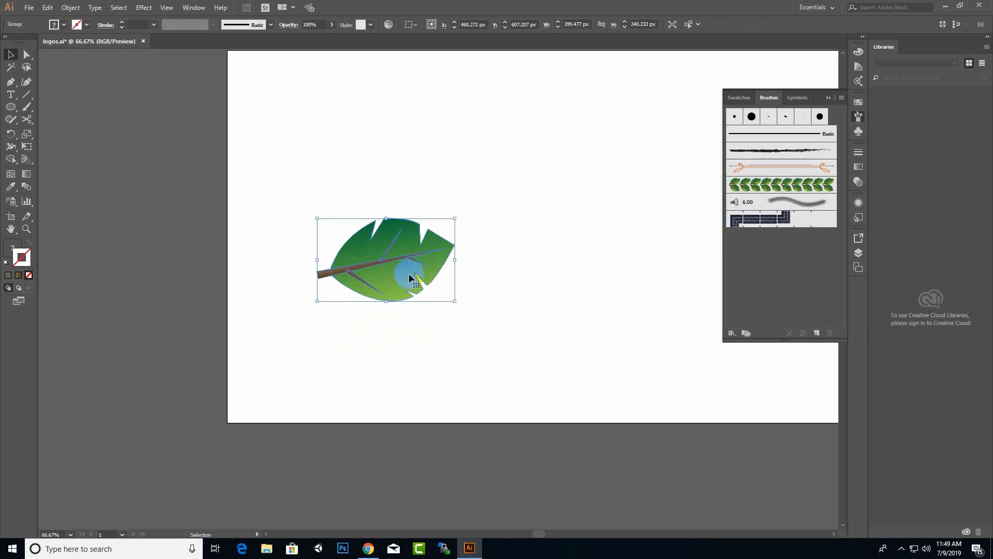
pyautogui.moveTo(456, 303); pyautogui.dragTo(489, 266)
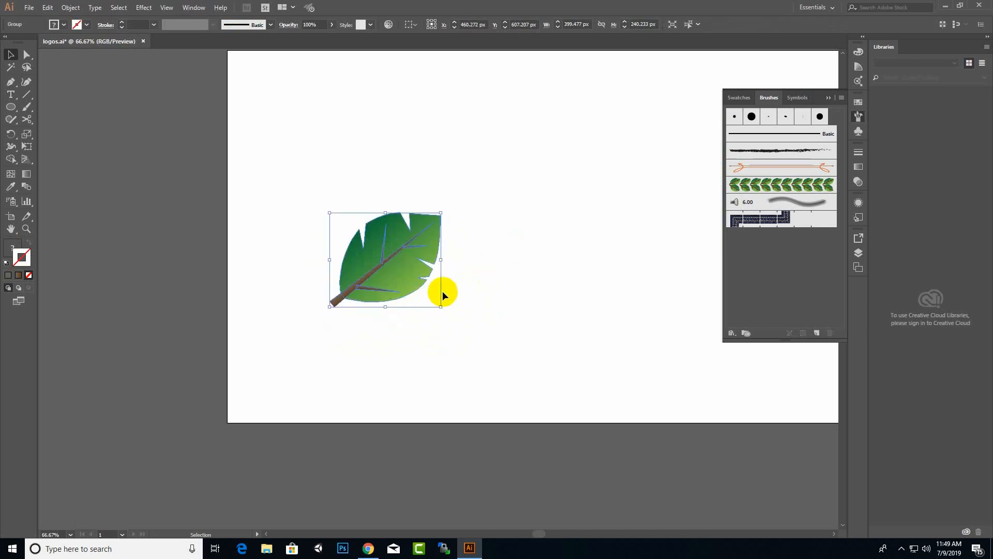
# Duplicate the leaf below the original, rotate the copy to mirror it, and select both leaves.
pyautogui.keyDown('alt'); pyautogui.moveTo(400, 281); pyautogui.dragTo(393, 324); pyautogui.keyUp('alt')
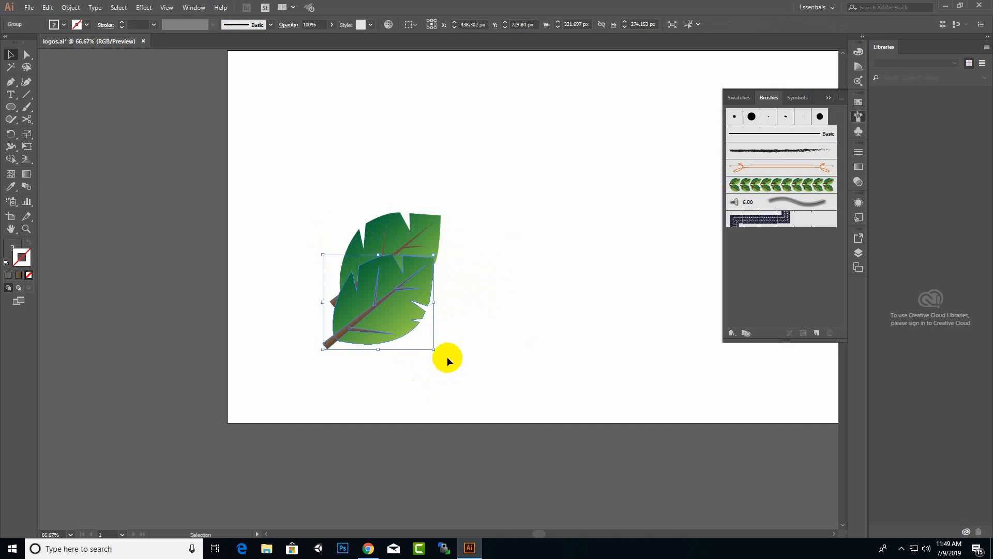
pyautogui.moveTo(436, 350); pyautogui.dragTo(286, 474)
pyautogui.moveTo(392, 329); pyautogui.dragTo(406, 380)
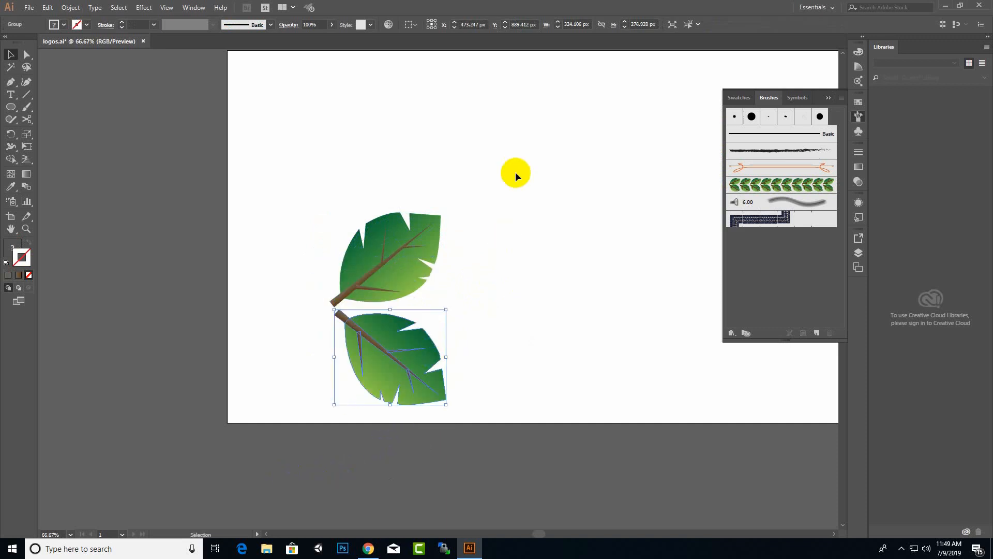
pyautogui.moveTo(515, 171); pyautogui.dragTo(271, 436)
pyautogui.click(71, 7)
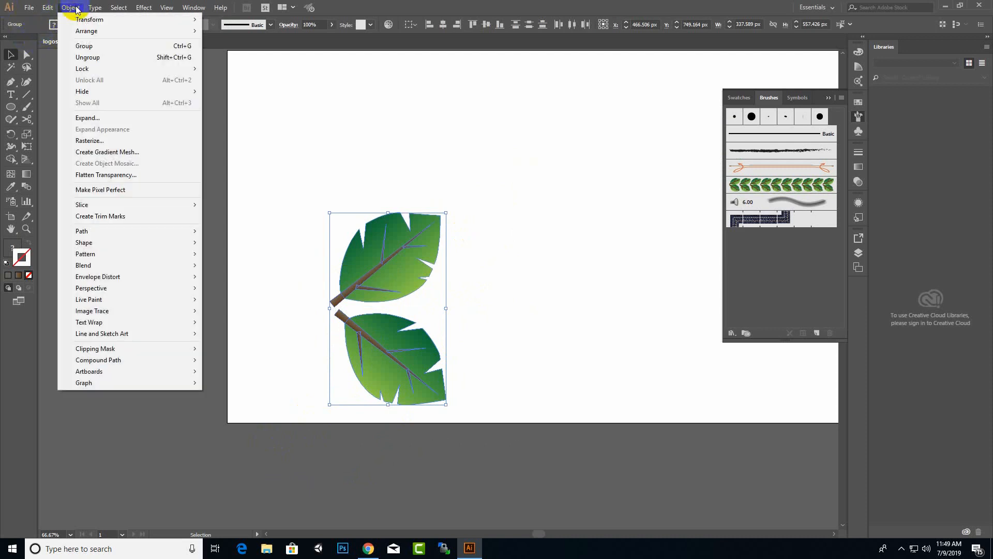
# Apply a Transform effect to the leaf pair with Preview on, 10 copies and 100 px horizontal move.
pyautogui.moveTo(144, 9)
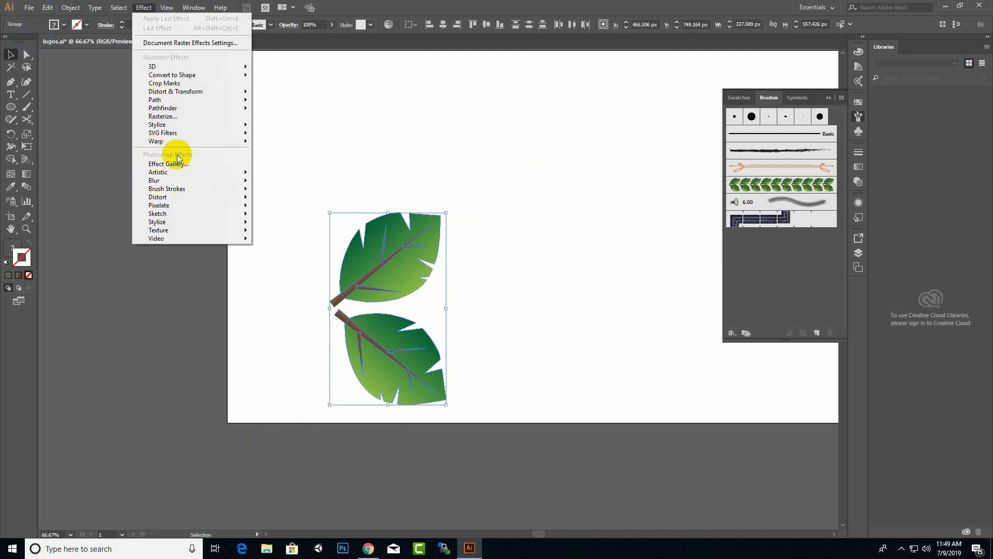
pyautogui.moveTo(200, 90)
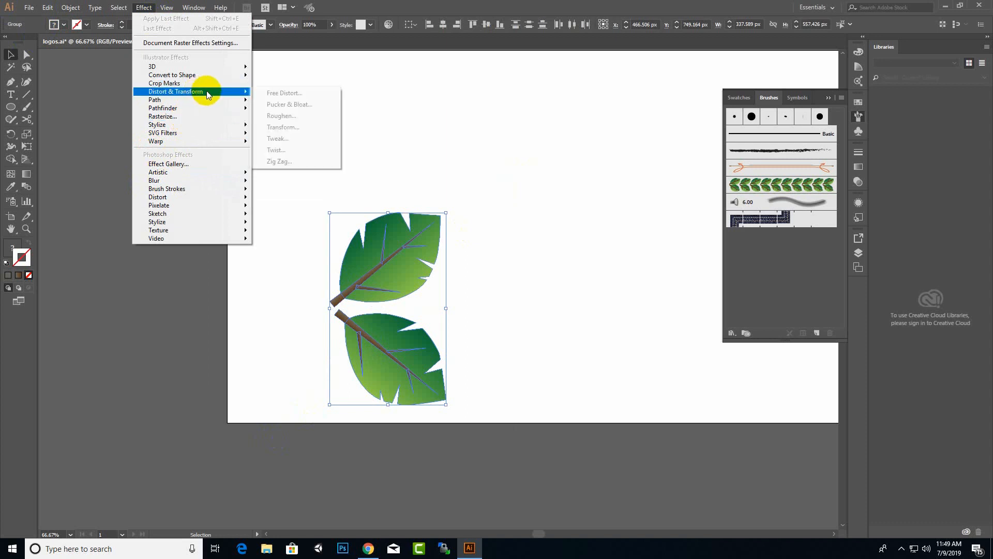
pyautogui.click(286, 128)
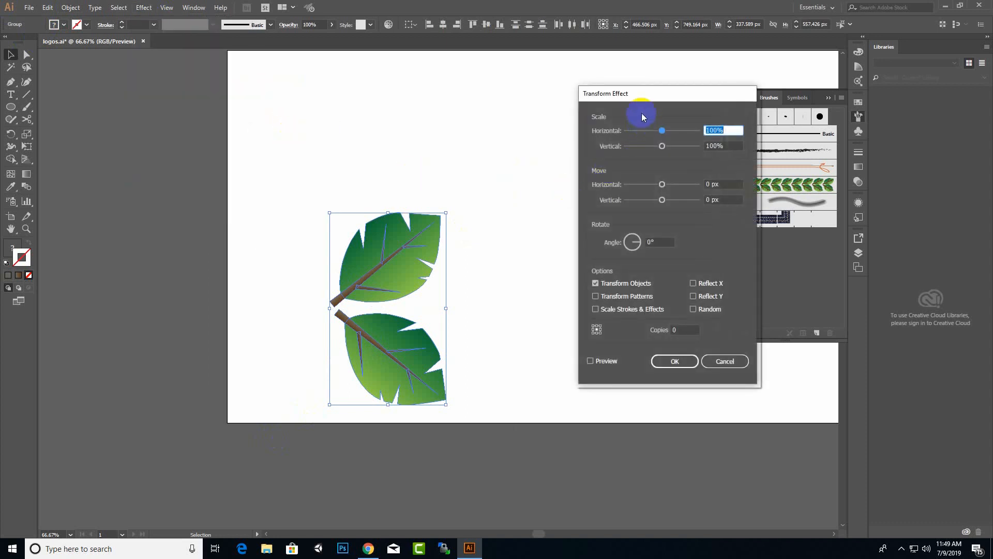
pyautogui.moveTo(642, 114)
pyautogui.mouseDown()
pyautogui.moveTo(424, 95)
pyautogui.moveTo(145, 114)
pyautogui.mouseUp()
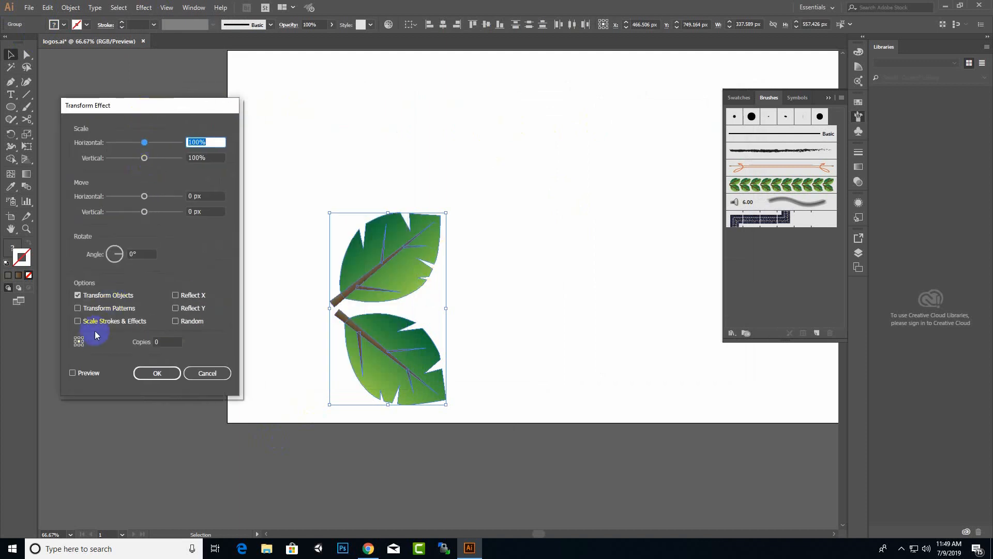
pyautogui.click(73, 373)
pyautogui.click(171, 344)
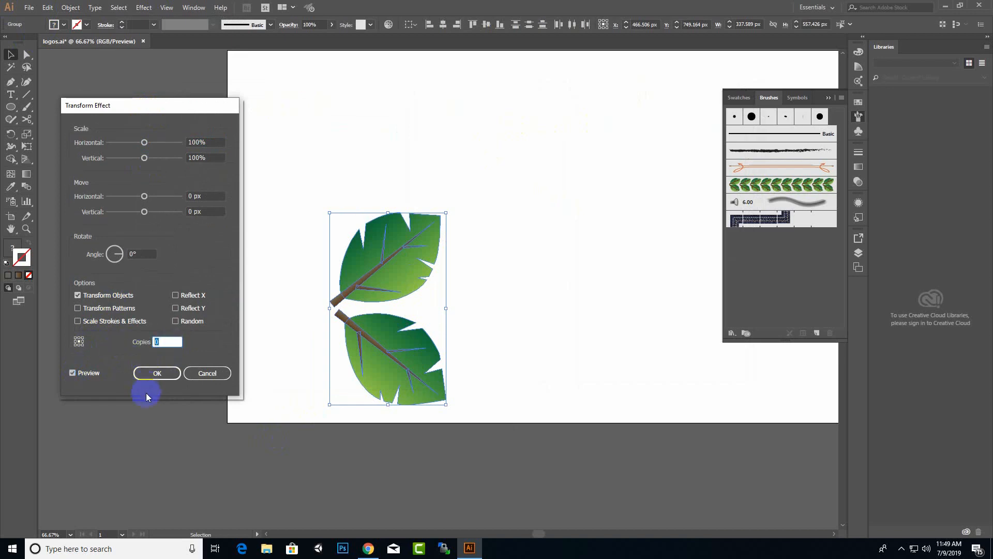
pyautogui.write('10')
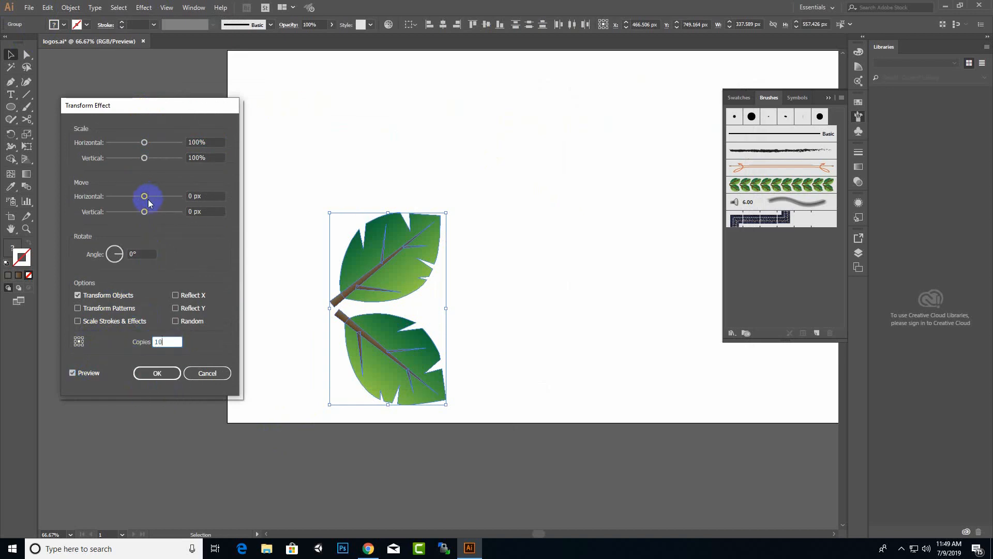
pyautogui.moveTo(148, 201); pyautogui.dragTo(183, 201)
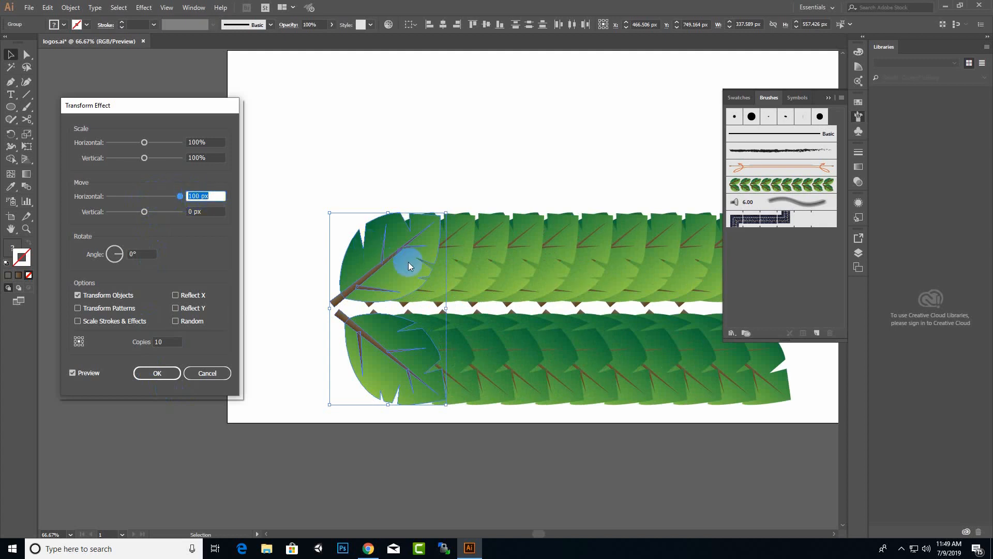
# Try 150 and 250 px horizontal move values, settling on 300 px spacing between leaf copies.
pyautogui.click(203, 196)
pyautogui.click(73, 374)
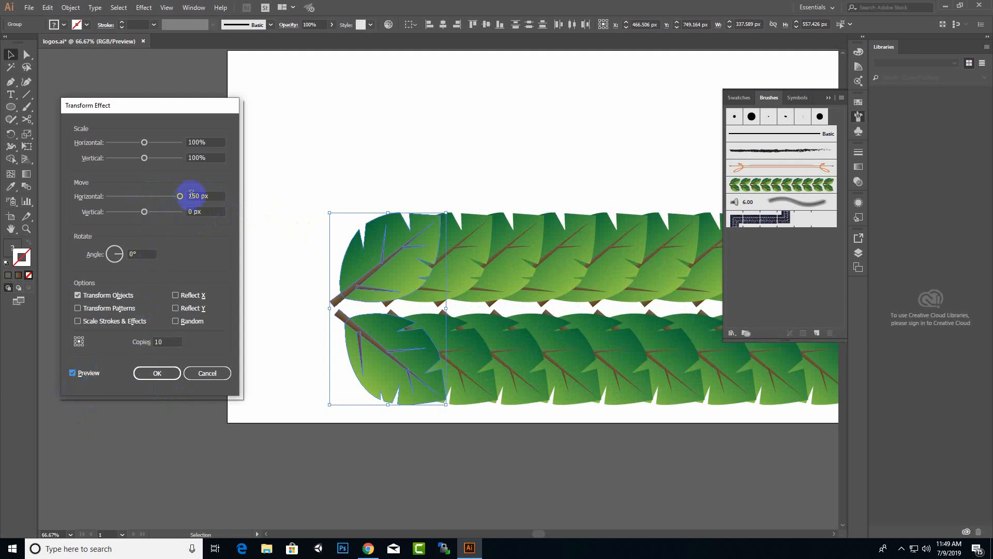
pyautogui.doubleClick(199, 197)
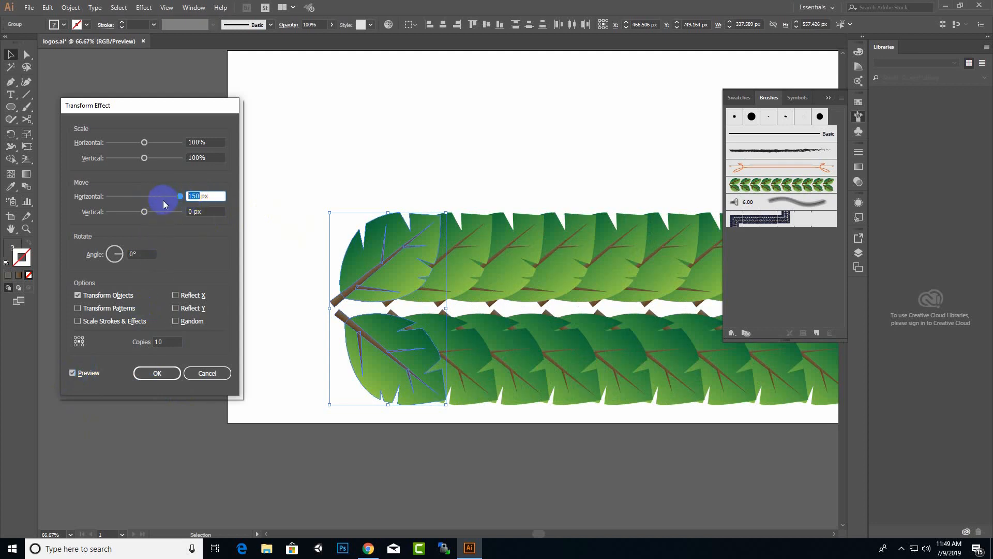
pyautogui.write('25')
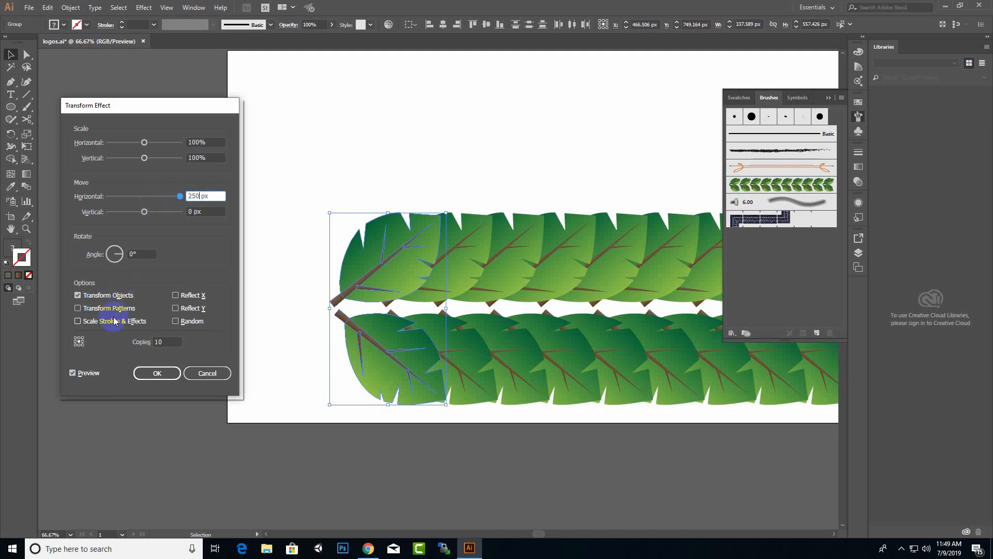
pyautogui.click(73, 373)
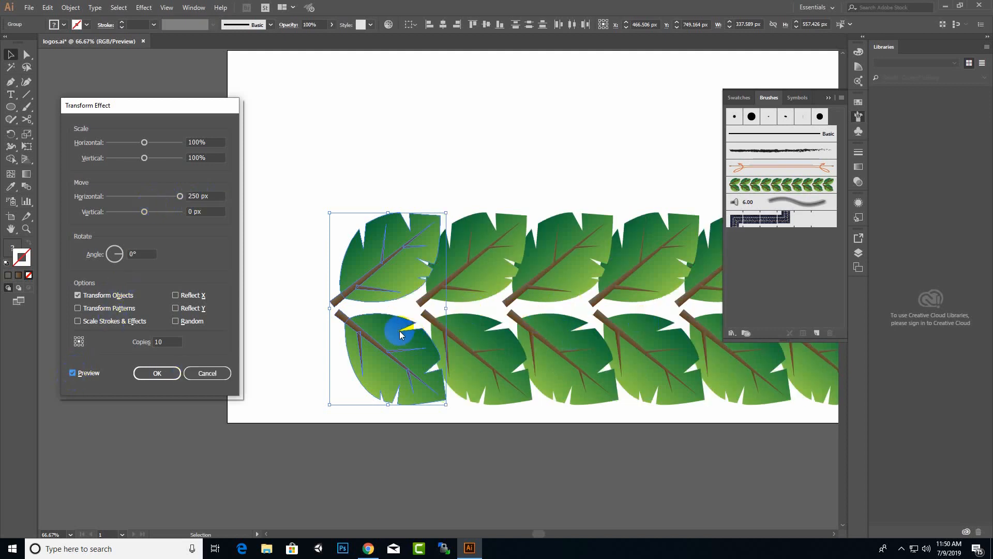
pyautogui.click(213, 196)
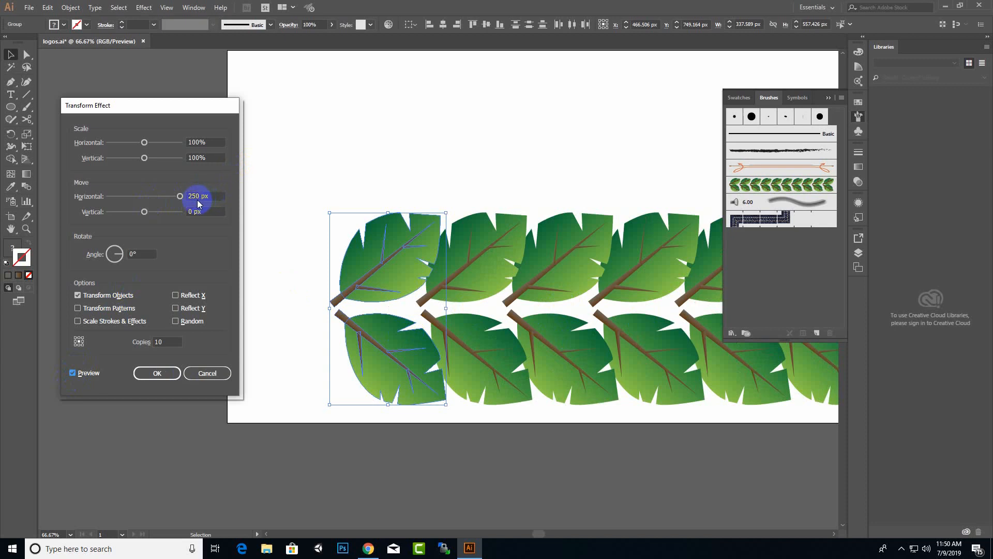
pyautogui.doubleClick(198, 196)
pyautogui.write('30')
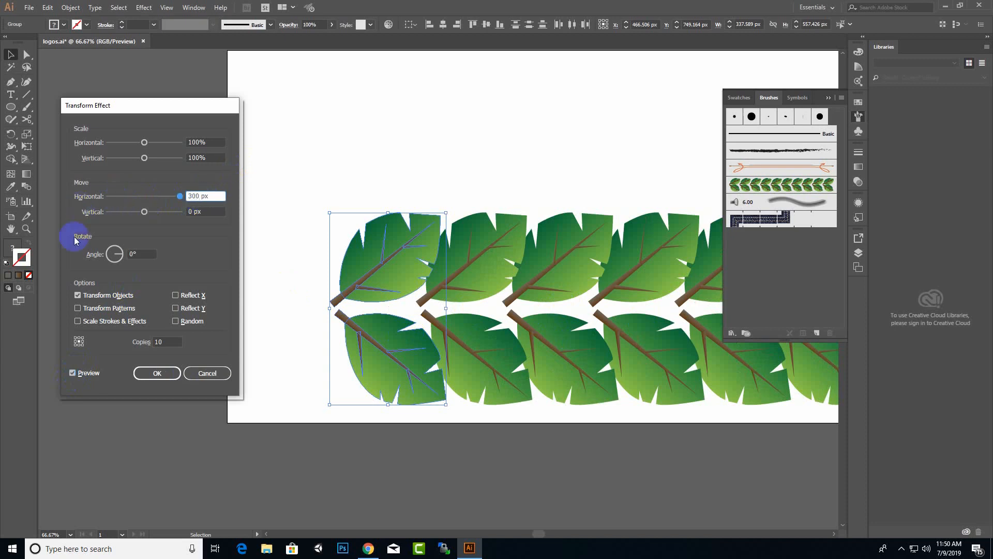
pyautogui.click(72, 372)
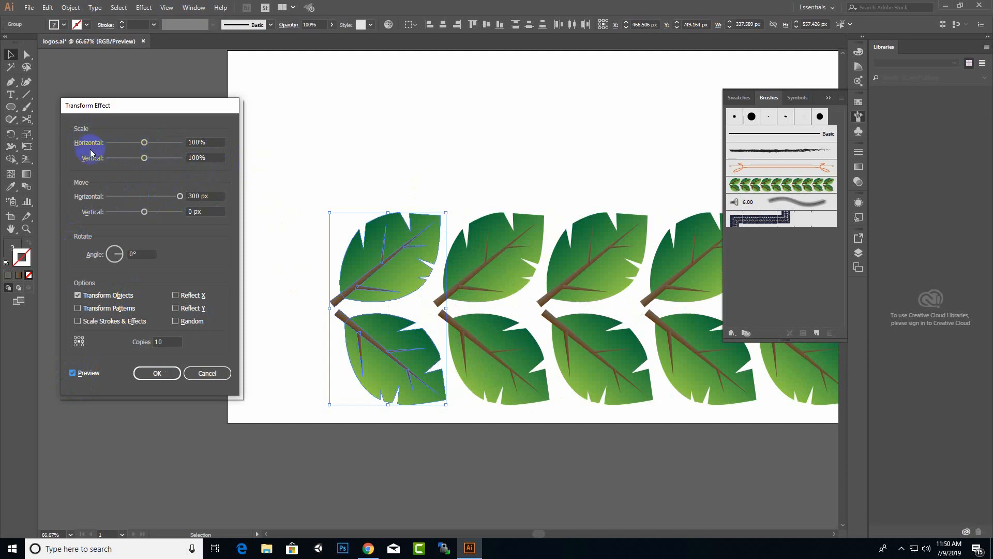
# Set the Transform effect's horizontal and vertical scale to 80% (after trying 95%) and confirm.
pyautogui.click(206, 142)
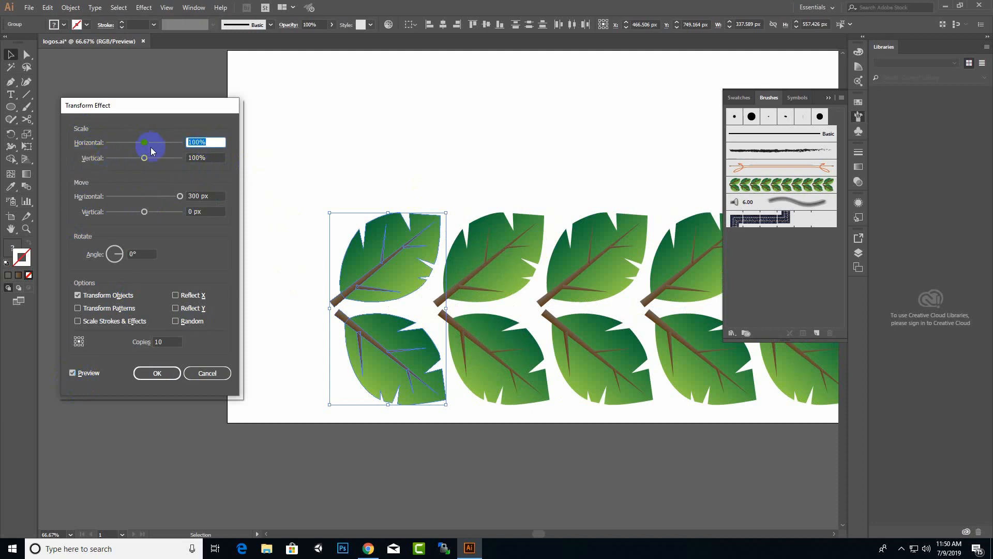
pyautogui.write('95')
pyautogui.press('Tab')
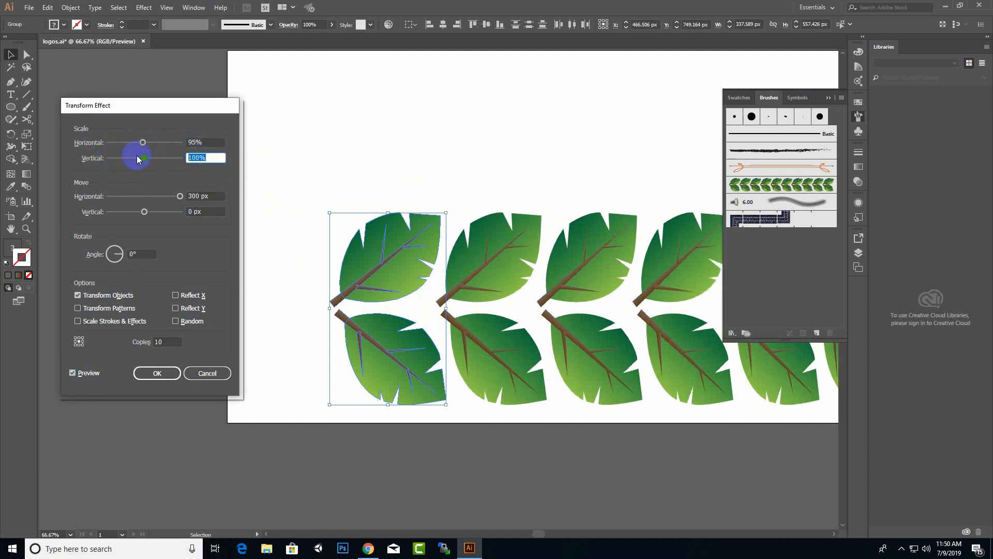
pyautogui.write('95')
pyautogui.moveTo(176, 110); pyautogui.dragTo(148, 97)
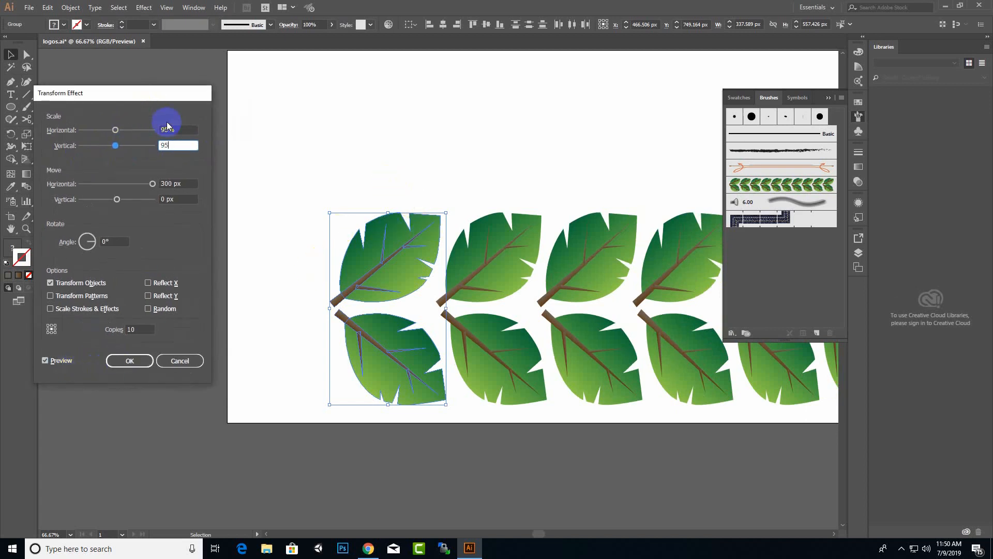
pyautogui.click(149, 130)
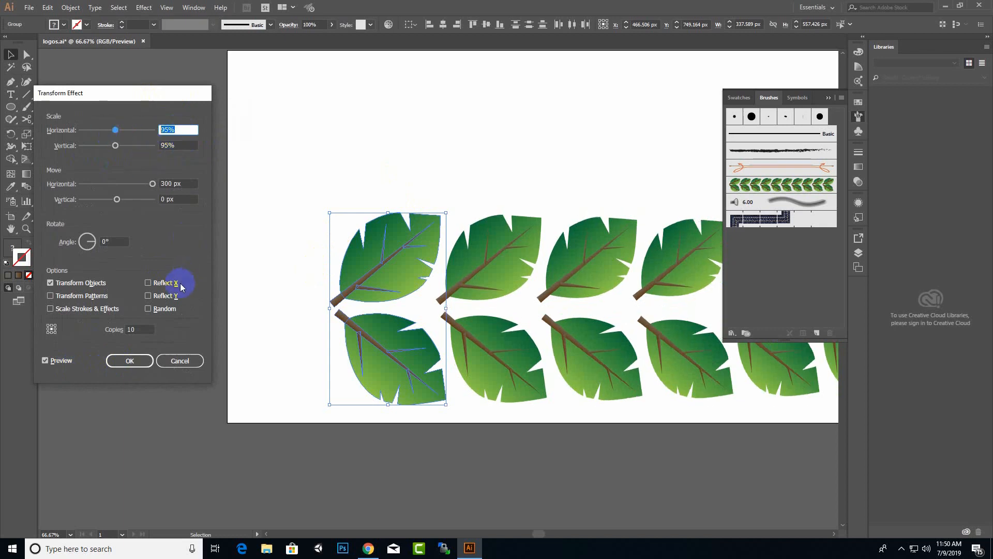
pyautogui.write('80')
pyautogui.press('Tab')
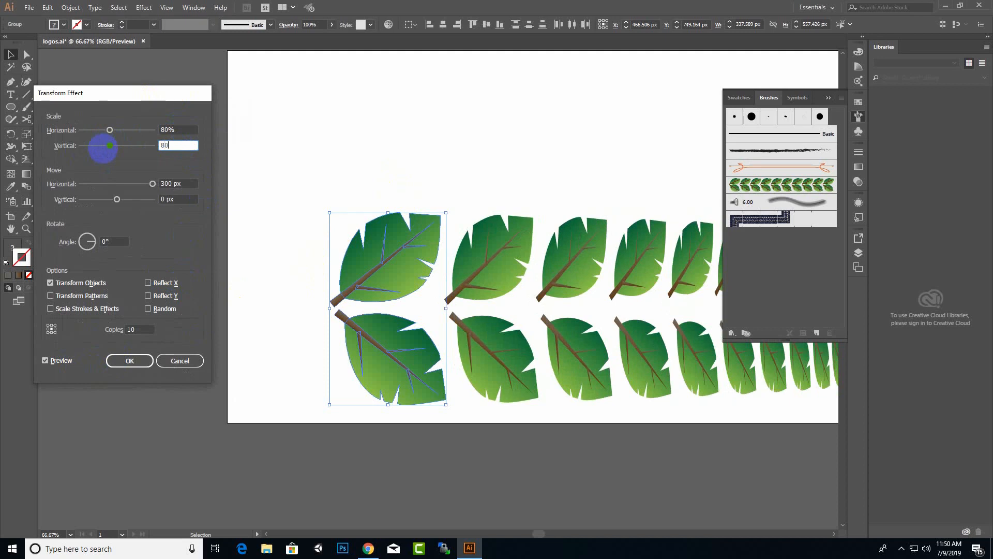
pyautogui.write('80')
pyautogui.click(130, 361)
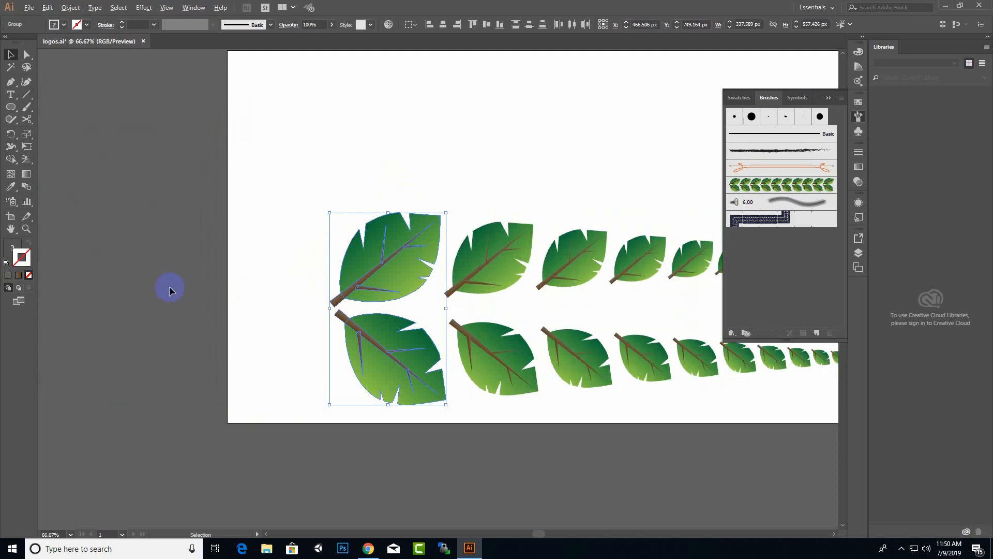
# Rotate the bottom-left leaf, undo the rotation, and marquee-select the leaf rows.
pyautogui.scroll(-2, 170, 306)
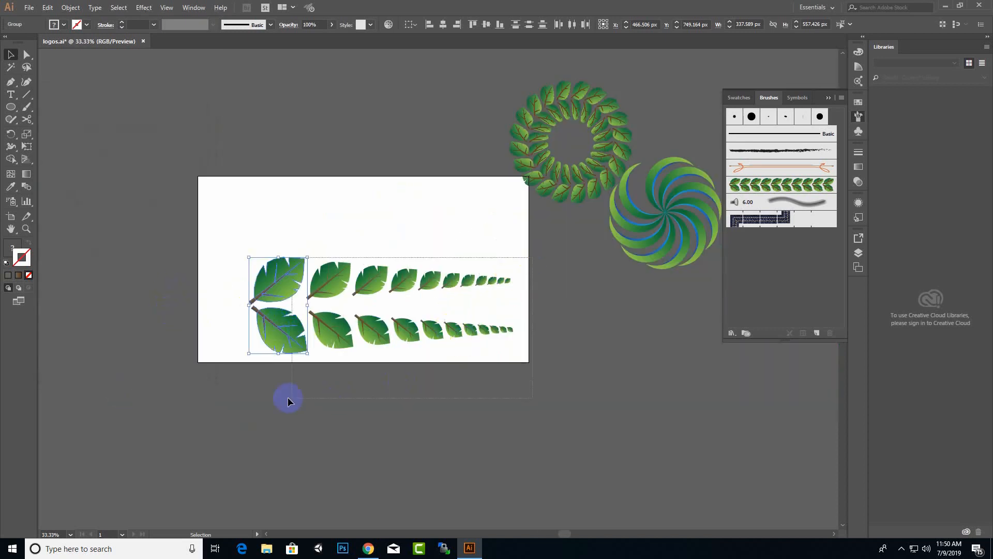
pyautogui.scroll(1, 483, 302)
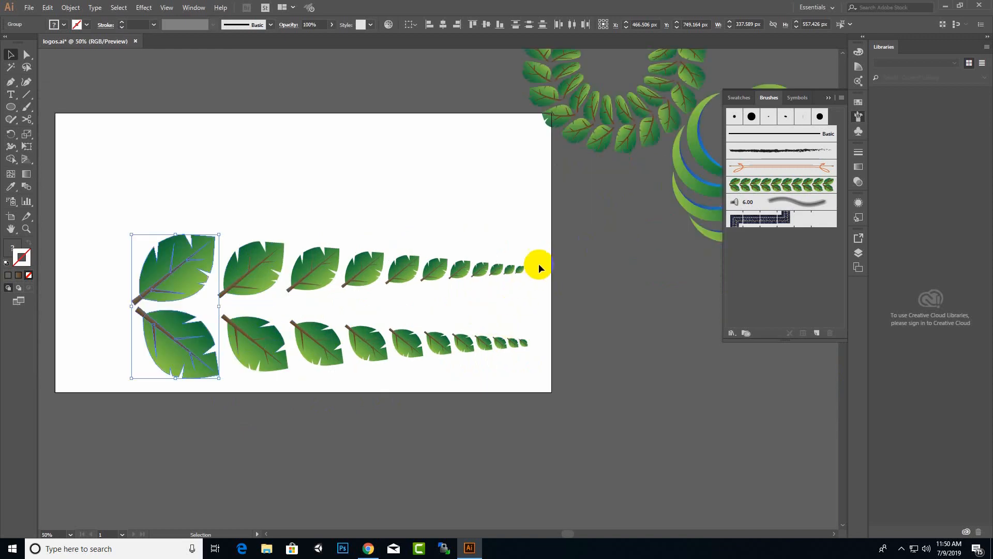
pyautogui.click(569, 324)
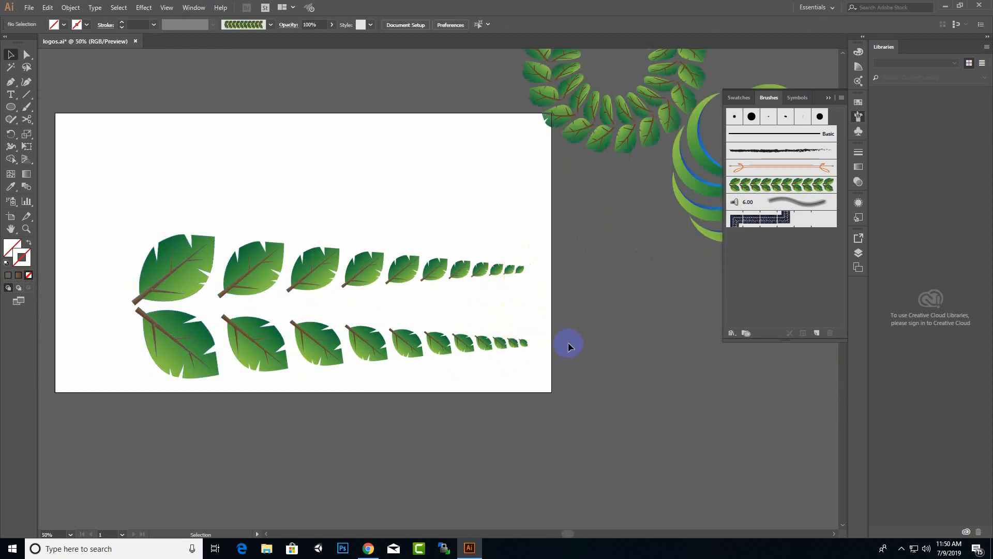
pyautogui.click(196, 357)
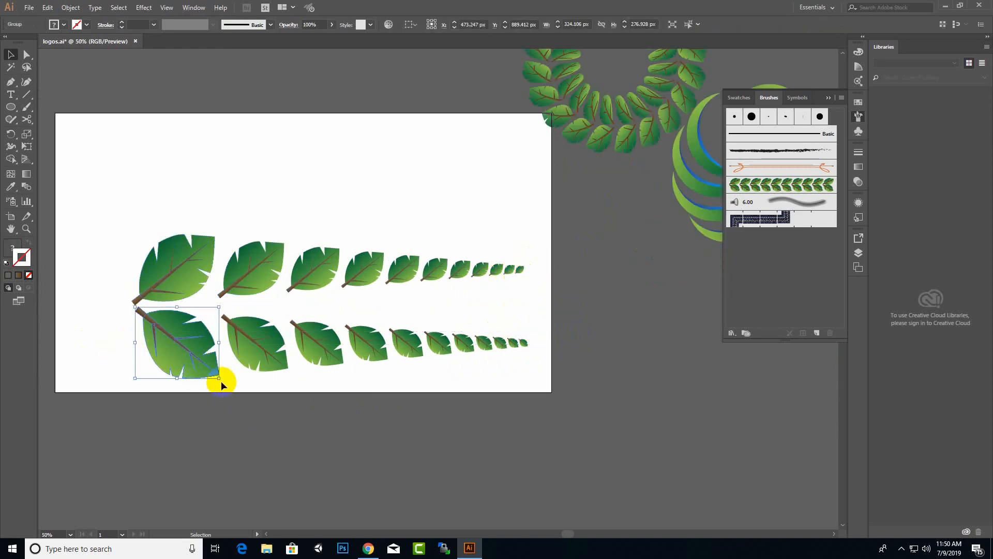
pyautogui.moveTo(222, 381); pyautogui.dragTo(238, 374)
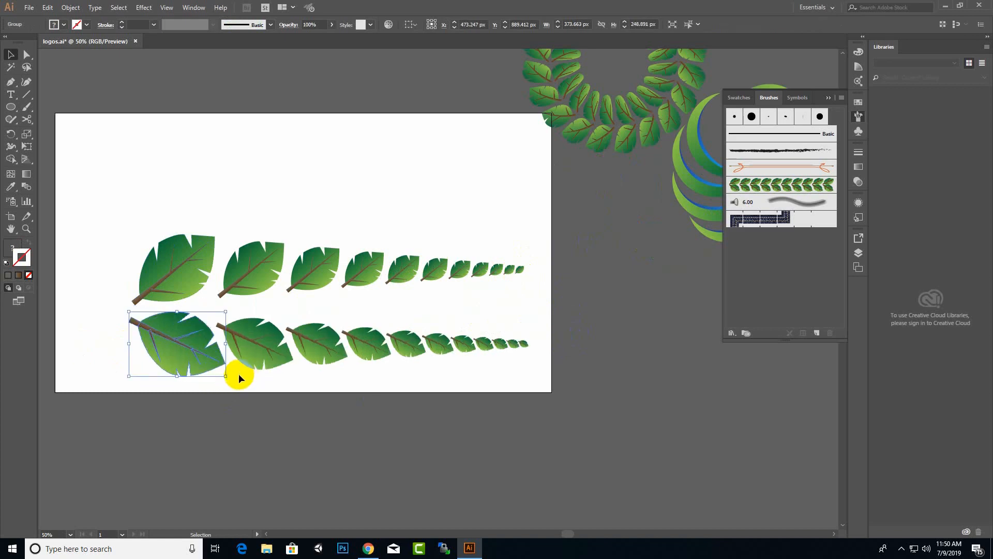
pyautogui.hotkey('ctrl', 'z')
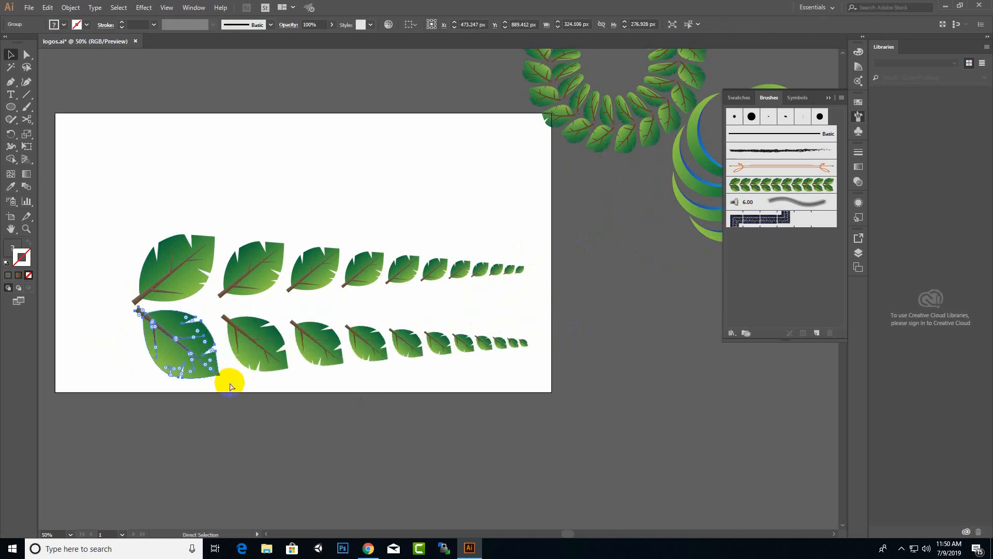
pyautogui.moveTo(590, 223); pyautogui.dragTo(212, 455)
# Expand the leaf rows' appearance and attempt an art brush from them, dismissing the error alert.
pyautogui.rightClick(279, 281)
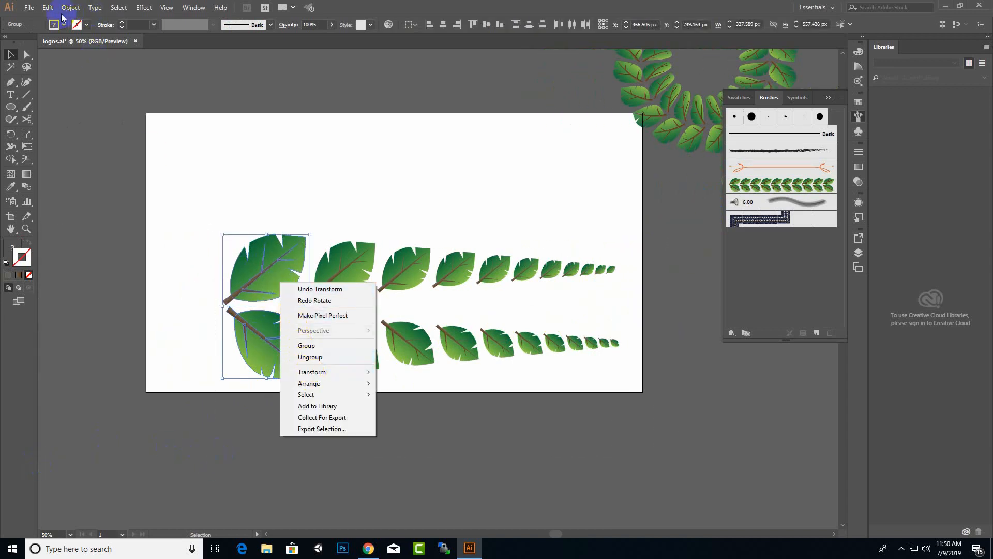
pyautogui.click(47, 7)
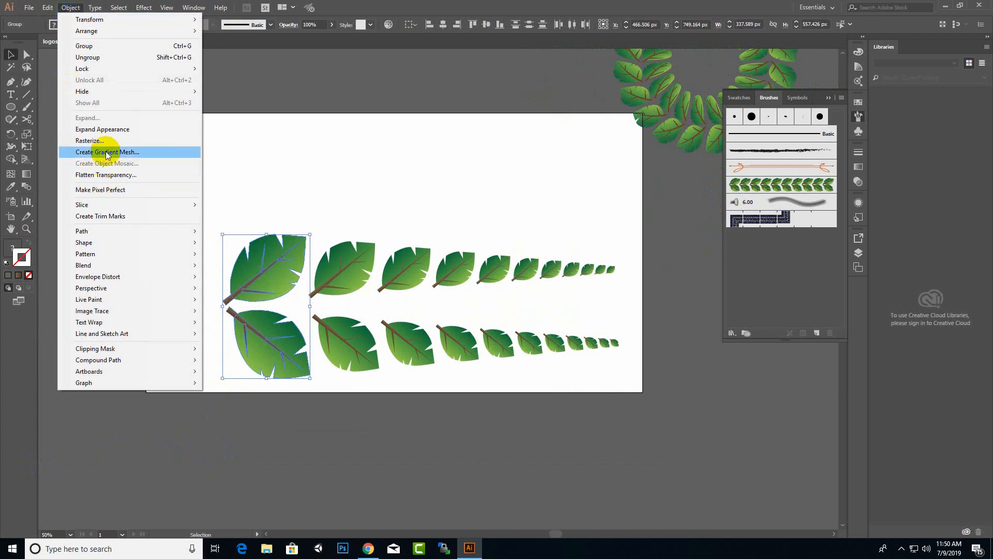
pyautogui.click(103, 129)
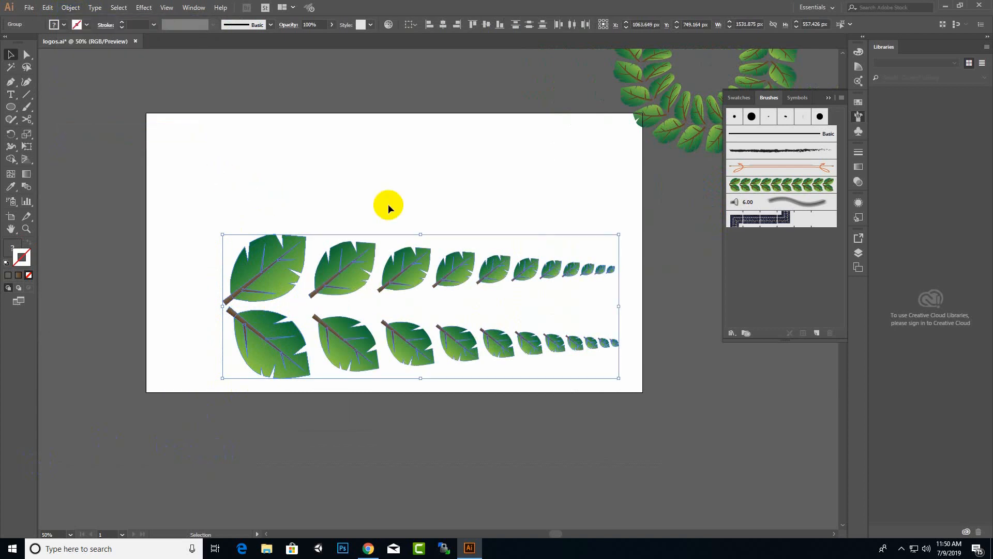
pyautogui.moveTo(434, 255)
pyautogui.mouseDown()
pyautogui.moveTo(716, 271)
pyautogui.moveTo(749, 281)
pyautogui.mouseUp()
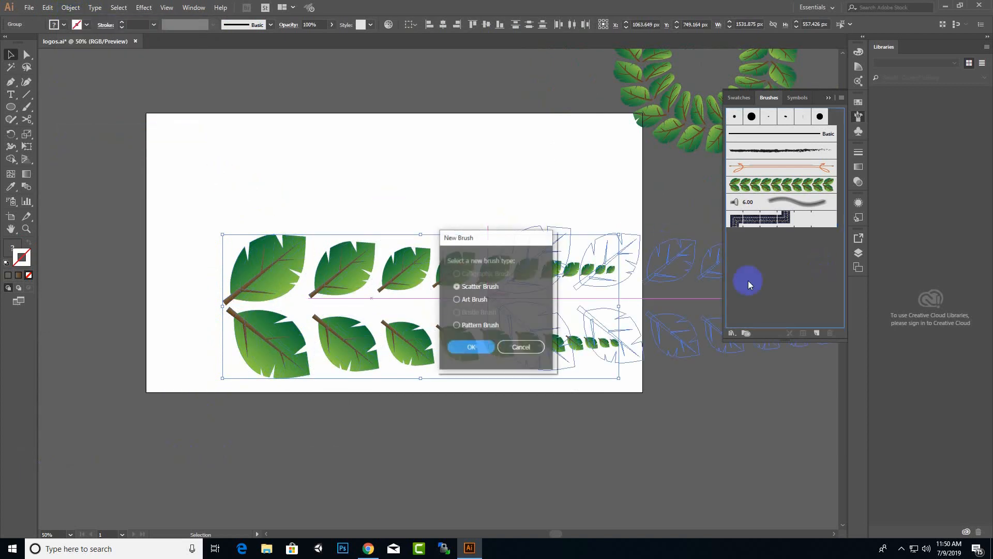
pyautogui.click(456, 299)
pyautogui.click(470, 347)
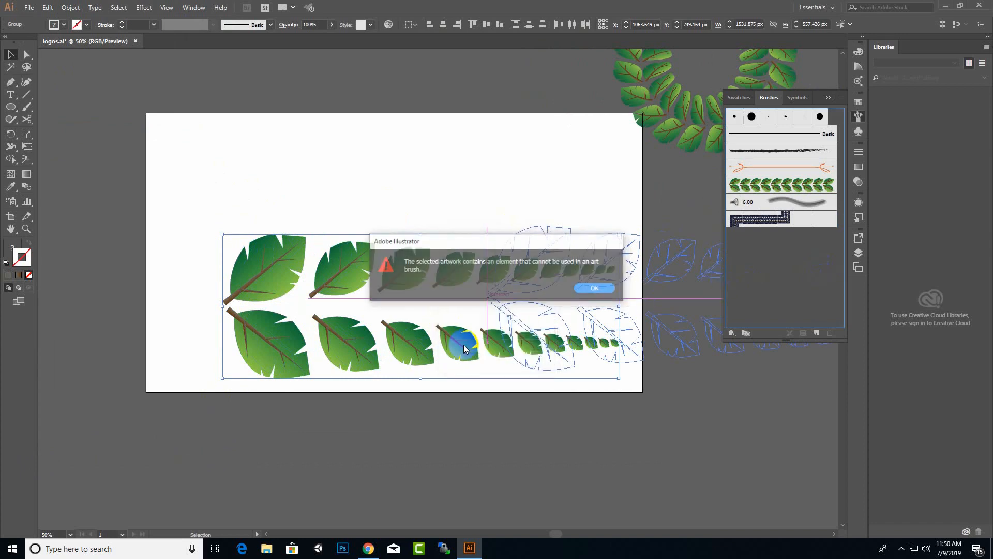
pyautogui.click(584, 289)
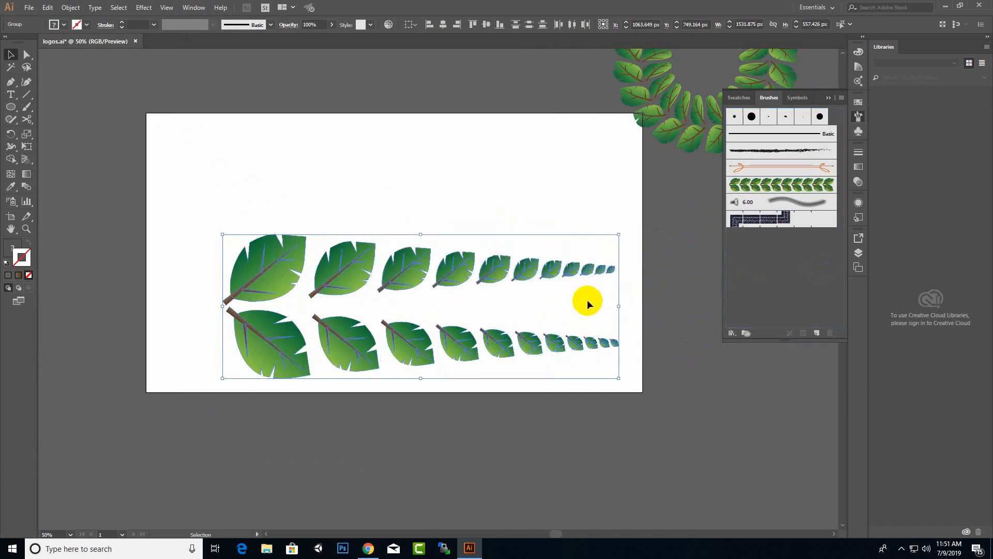
# Expand the leaf rows fully and drag them into the Brushes panel as a new art brush.
pyautogui.rightClick(290, 300)
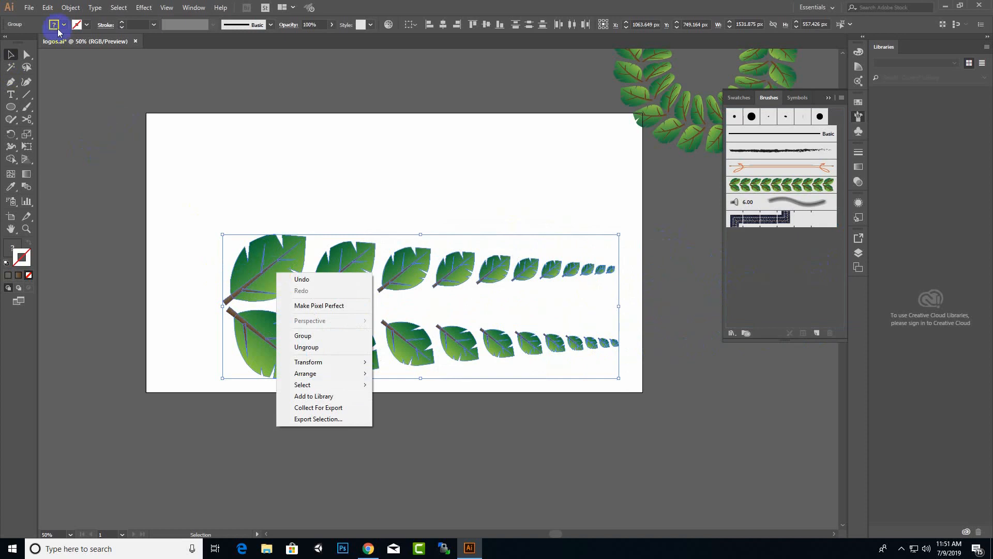
pyautogui.click(70, 8)
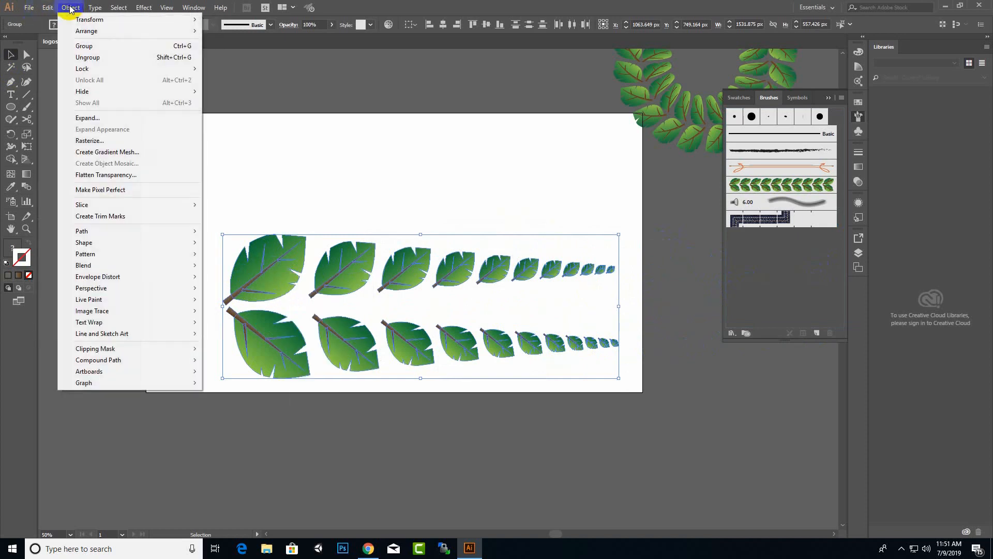
pyautogui.click(98, 117)
pyautogui.click(472, 332)
pyautogui.click(299, 328)
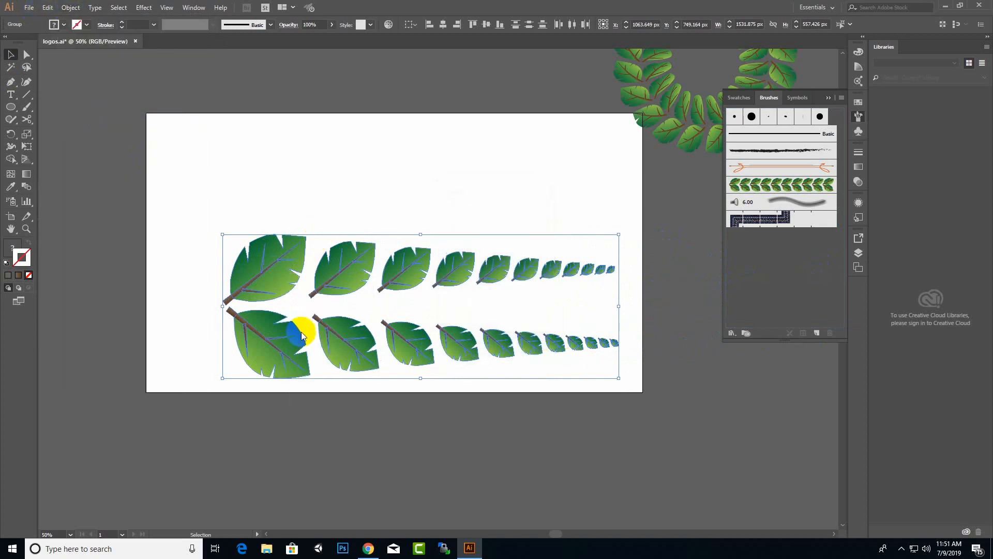
pyautogui.moveTo(284, 262); pyautogui.dragTo(791, 266)
pyautogui.click(459, 299)
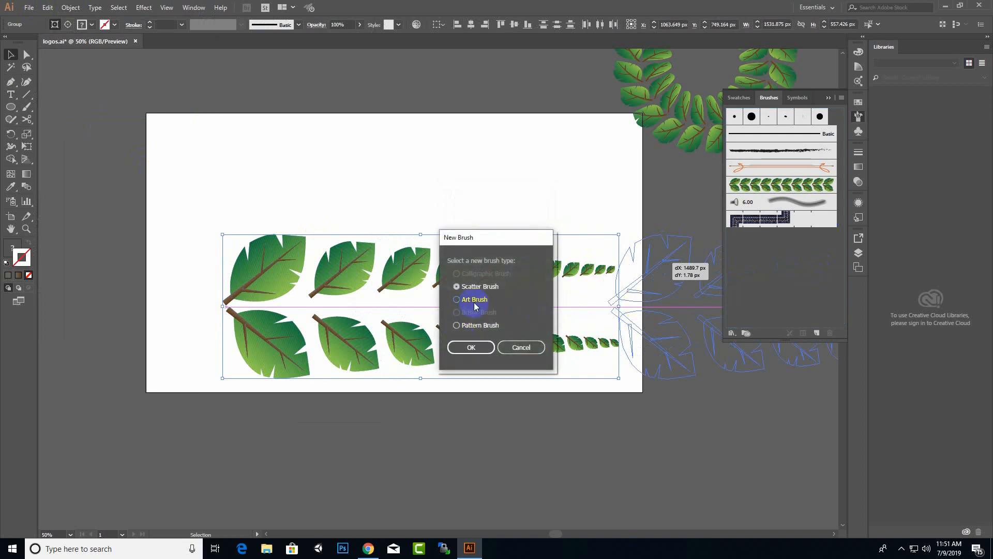
pyautogui.click(473, 345)
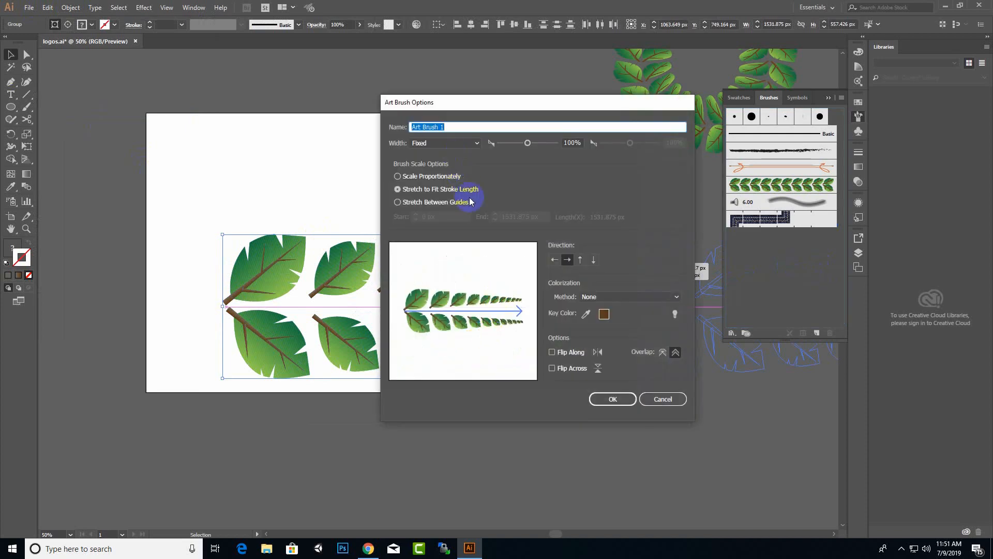
# Save the brush as 'Art Brush new' and delete the original leaf rows from the artboard.
pyautogui.click(475, 128)
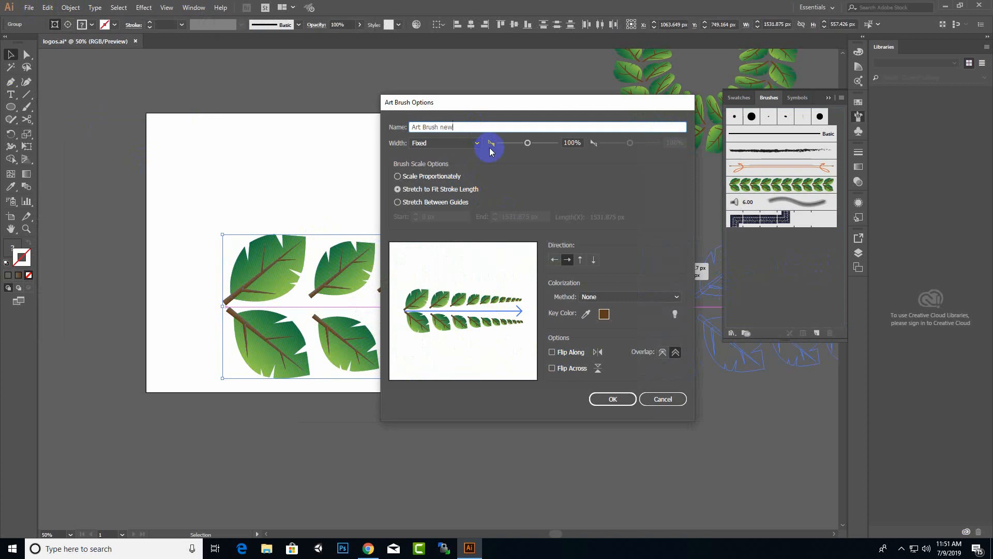
pyautogui.click(609, 400)
pyautogui.click(787, 200)
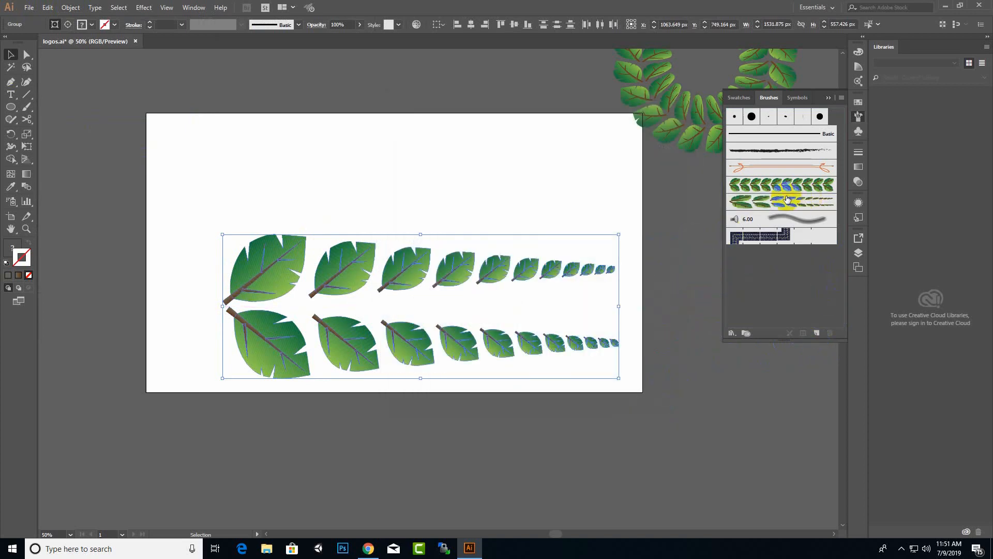
pyautogui.click(393, 265)
pyautogui.press('Delete')
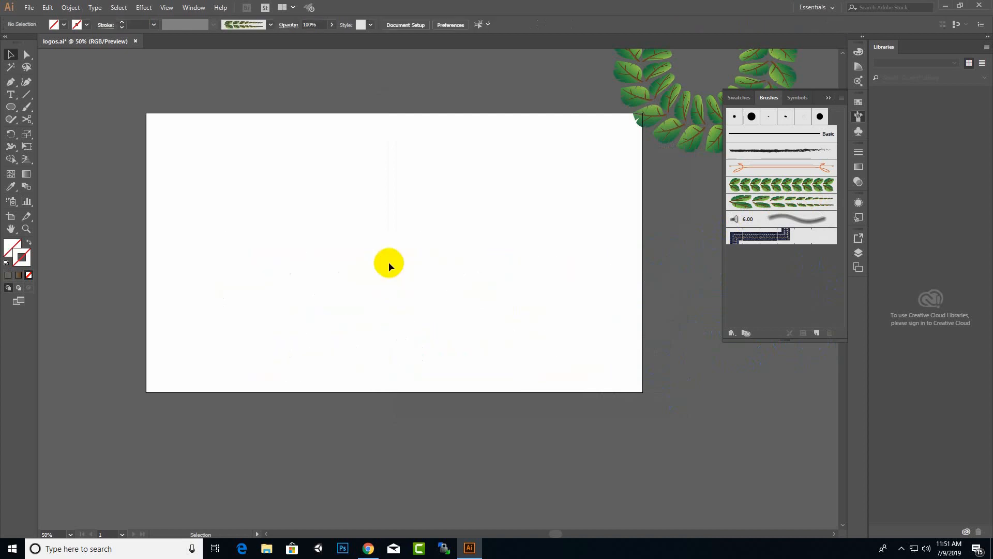
# Draw a circle and cut it with Scissors at its top and bottom points.
pyautogui.click(11, 107)
pyautogui.moveTo(292, 257); pyautogui.dragTo(415, 325)
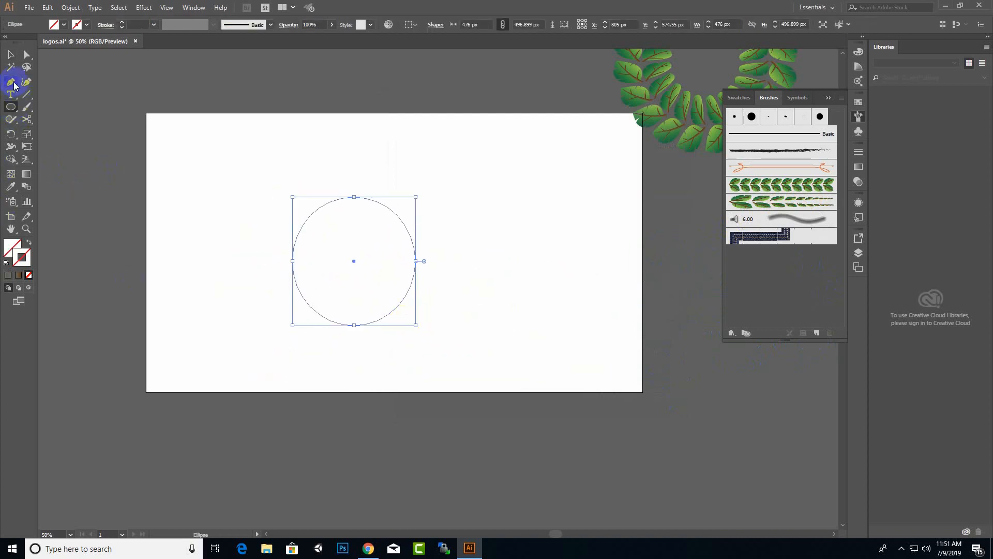
pyautogui.click(26, 122)
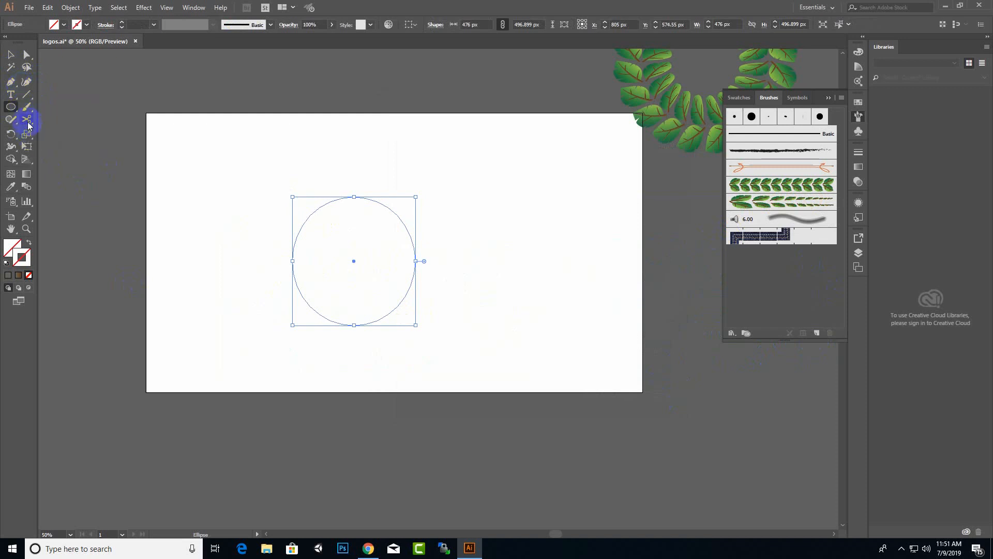
pyautogui.click(354, 197)
pyautogui.click(349, 325)
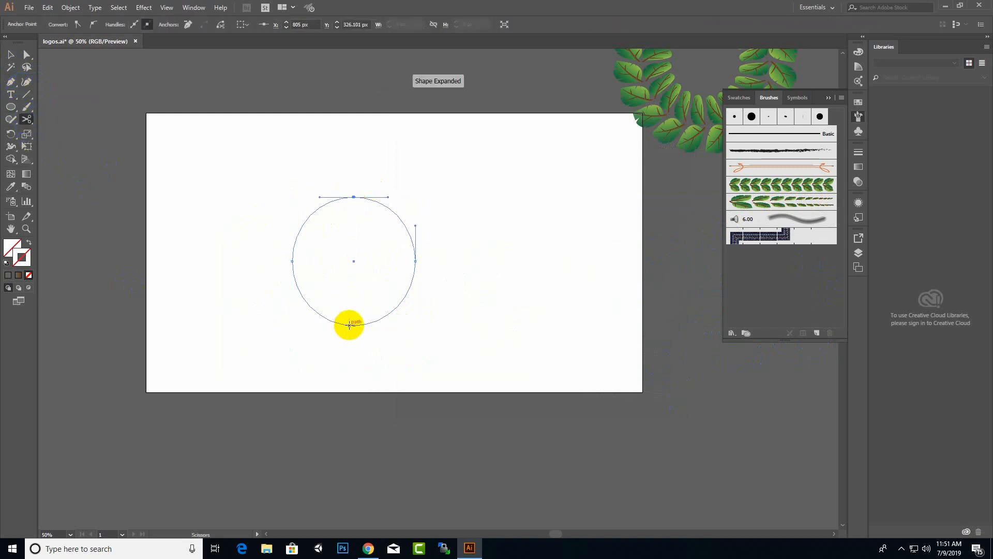
pyautogui.press('Delete')
# Select the right half-circle and apply the new tapering leaf brush to it.
pyautogui.click(11, 55)
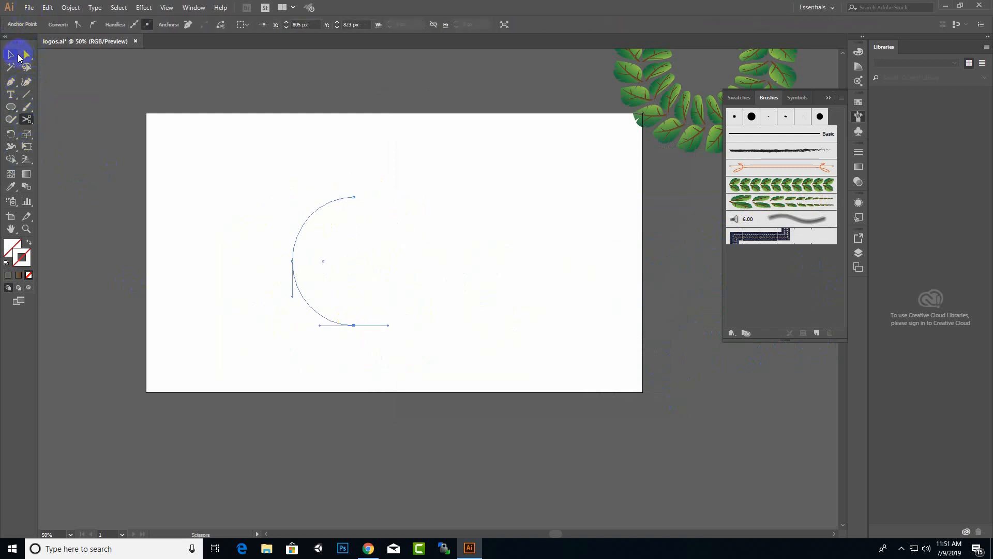
pyautogui.click(324, 153)
pyautogui.click(413, 244)
pyautogui.click(312, 250)
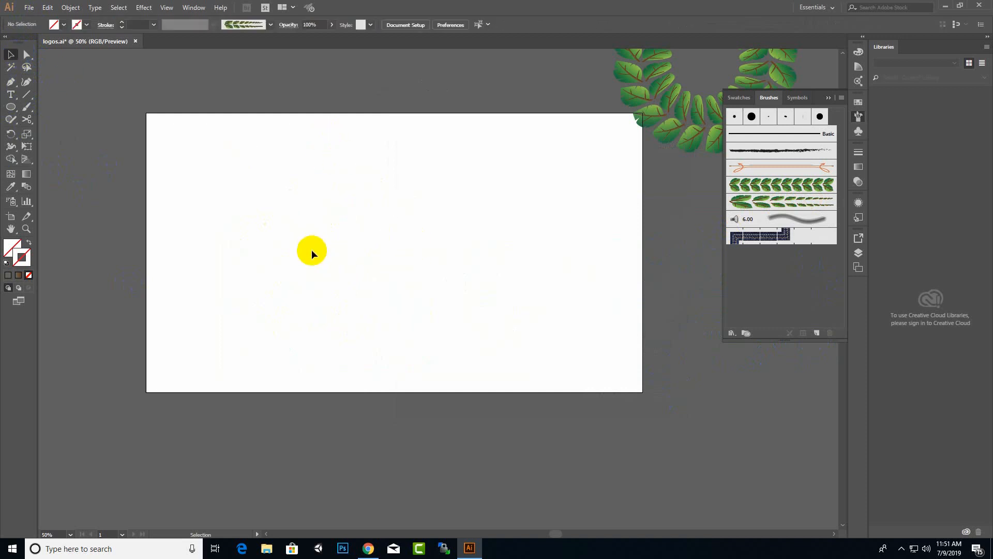
pyautogui.moveTo(365, 296); pyautogui.dragTo(364, 297)
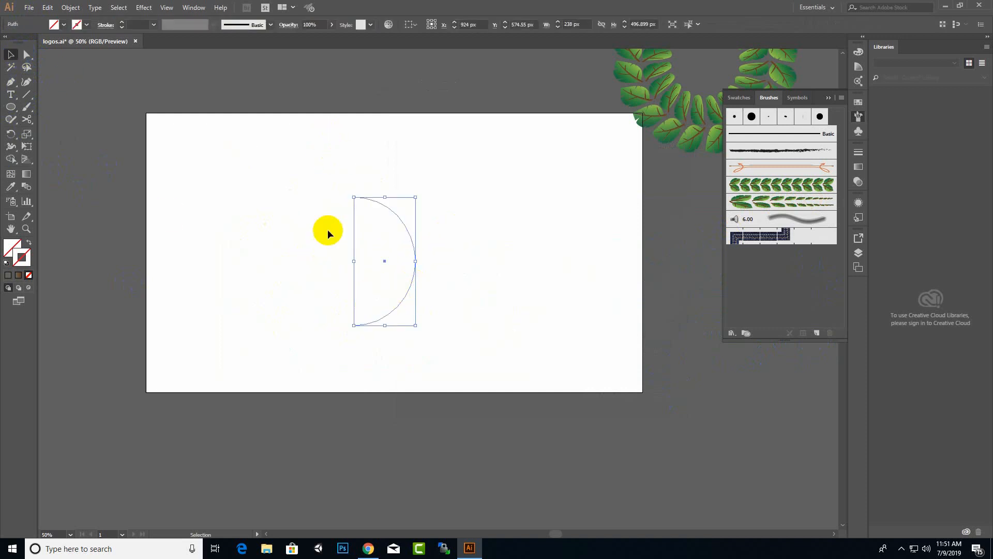
pyautogui.click(742, 208)
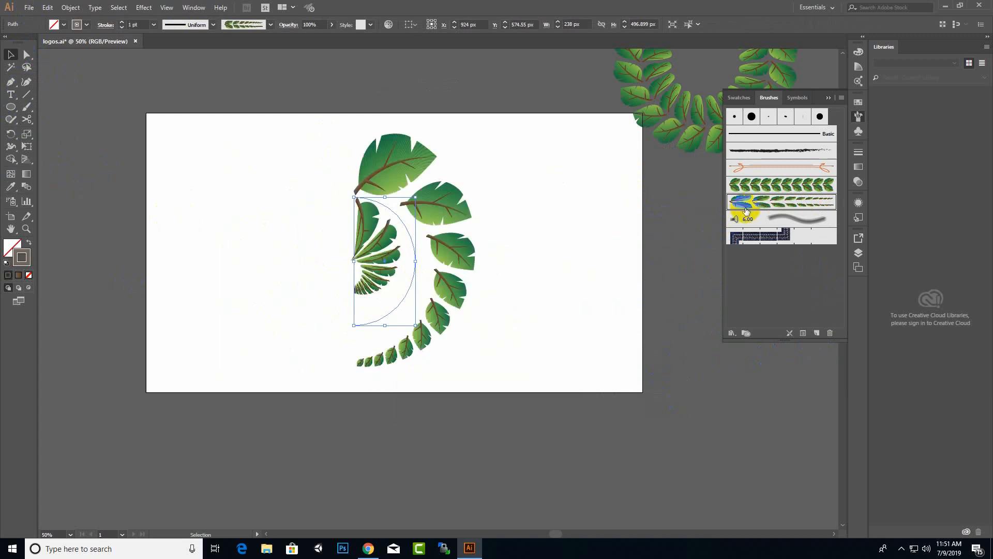
# Apply the leaf brush to the left half-circle as well and zoom in to check the ring.
pyautogui.click(334, 246)
pyautogui.moveTo(295, 275); pyautogui.dragTo(295, 276)
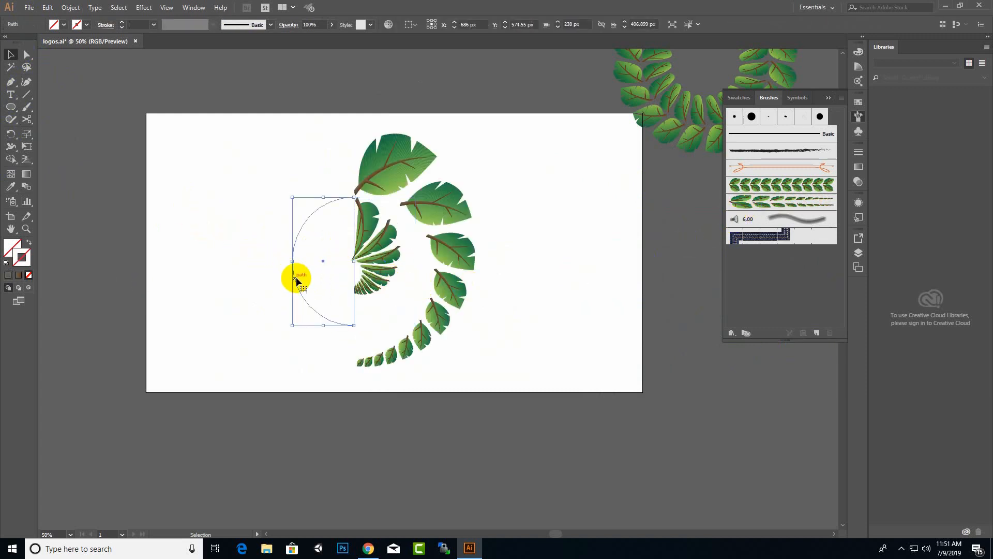
pyautogui.click(804, 207)
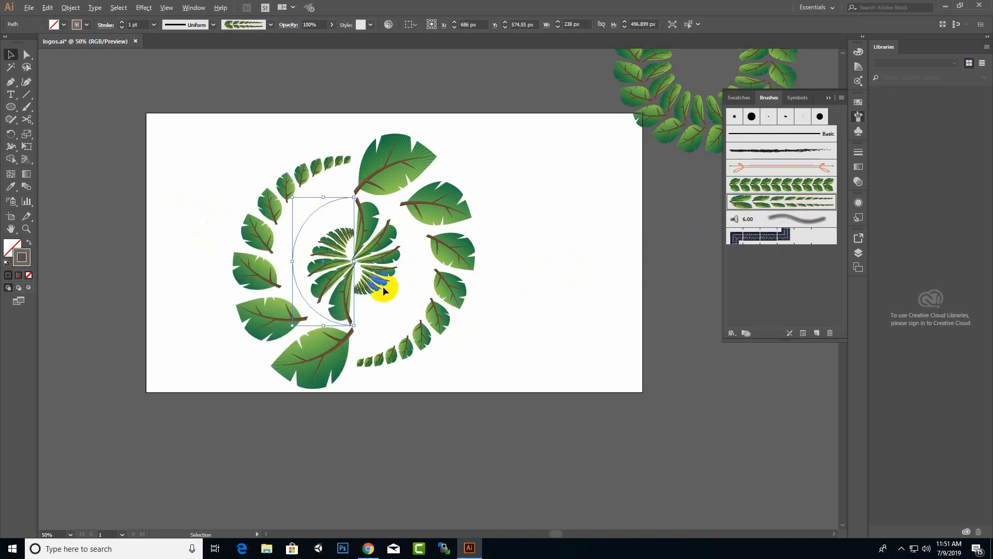
pyautogui.scroll(1, 381, 294)
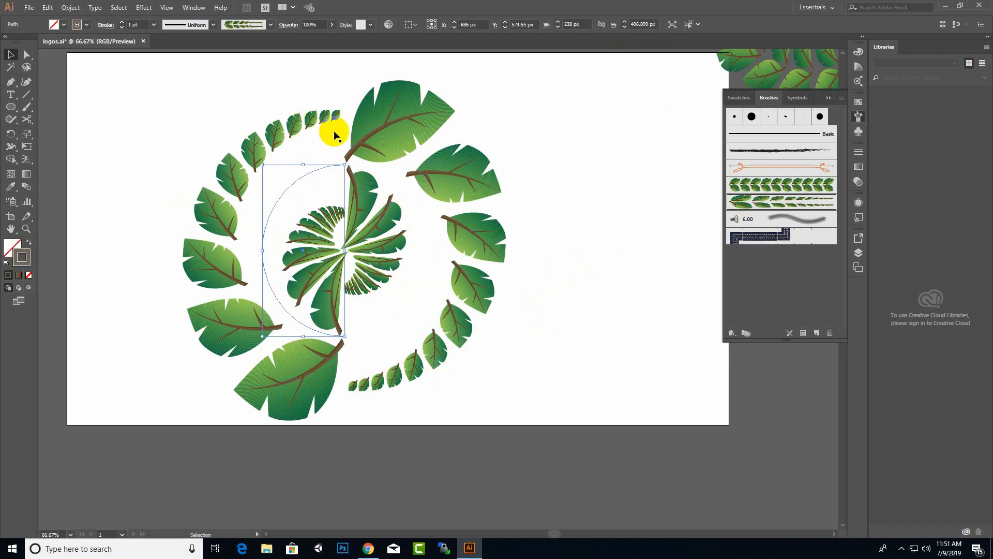
pyautogui.click(380, 123)
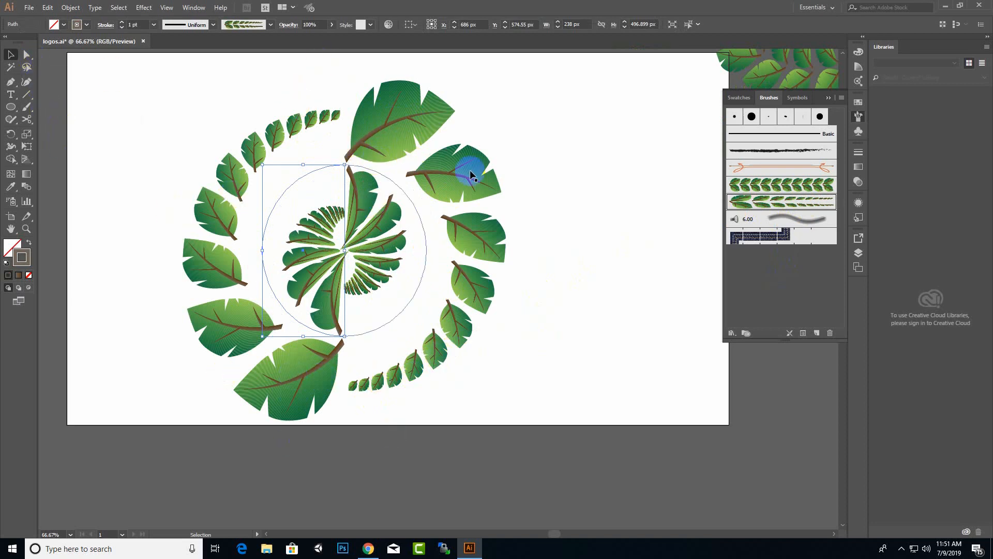
pyautogui.click(11, 83)
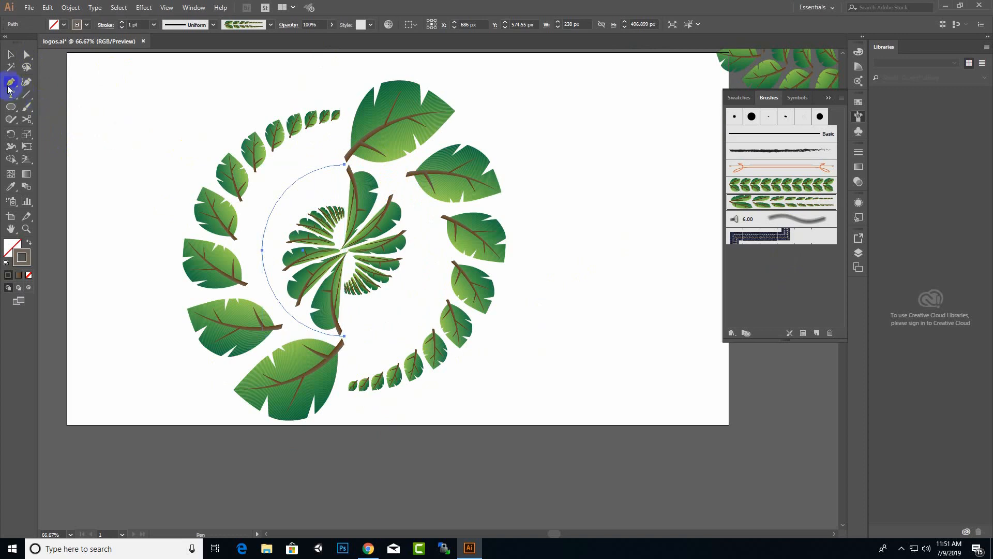
# Continue the leaf path from its top anchor with the Pen tool to complete the symmetrical wreath.
pyautogui.click(345, 164)
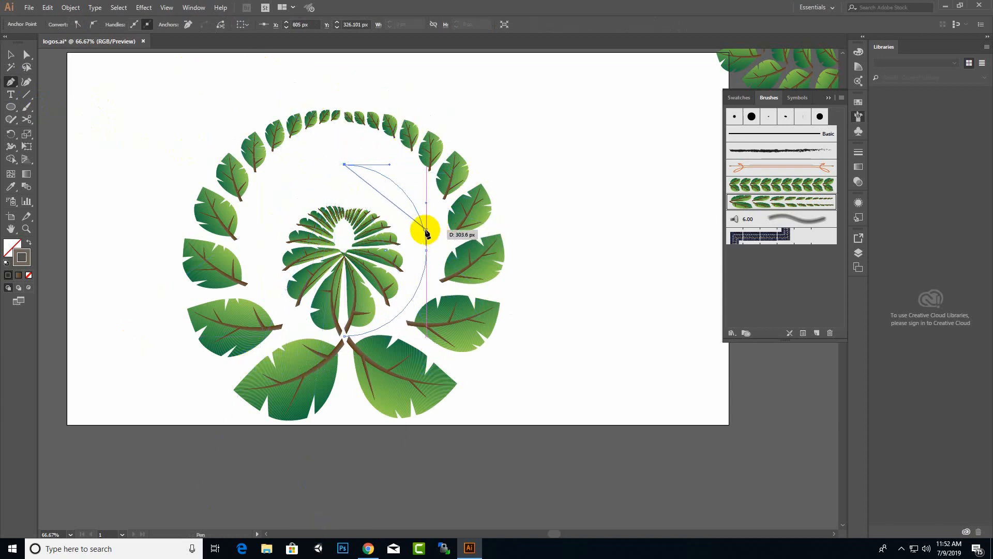
pyautogui.click(11, 54)
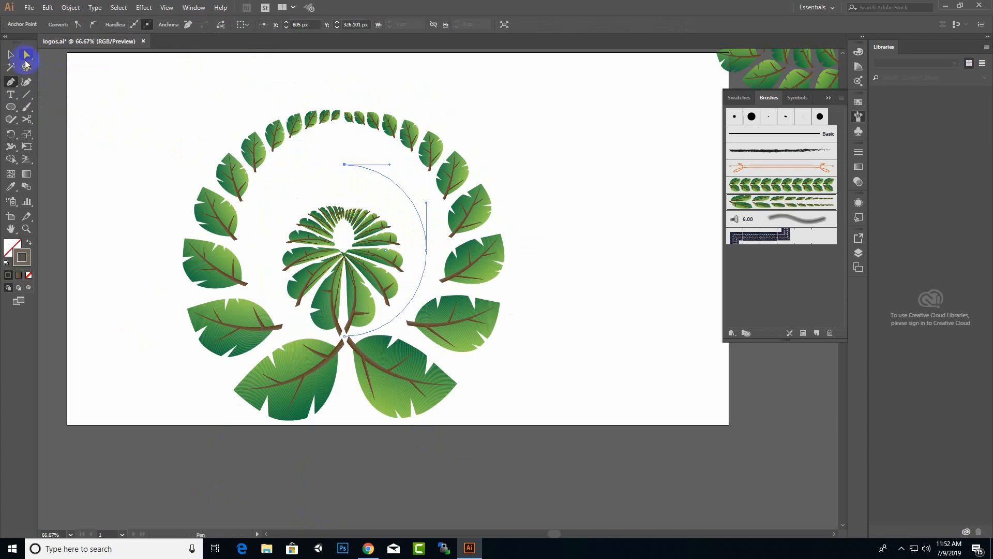
pyautogui.click(184, 157)
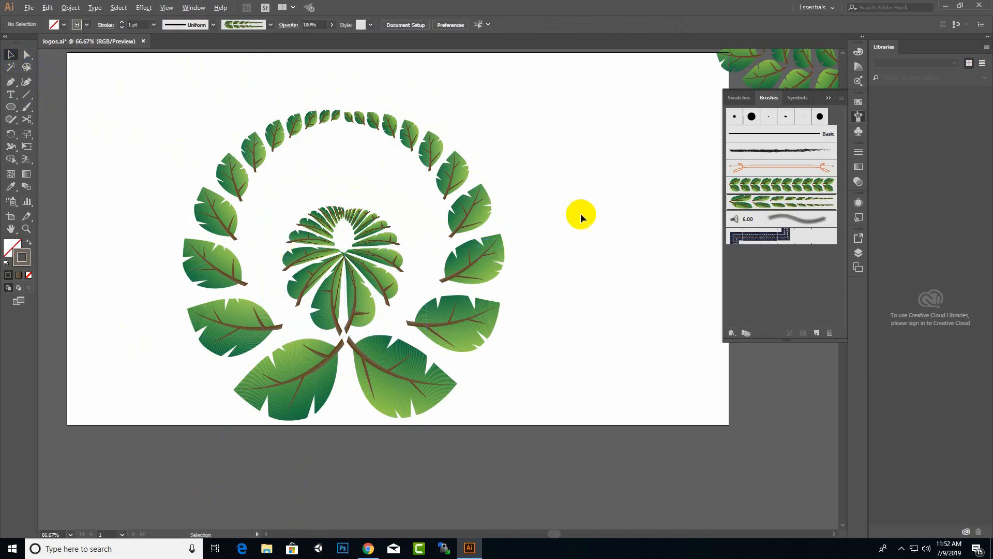
pyautogui.scroll(-2, 582, 216)
pyautogui.scroll(2, 573, 288)
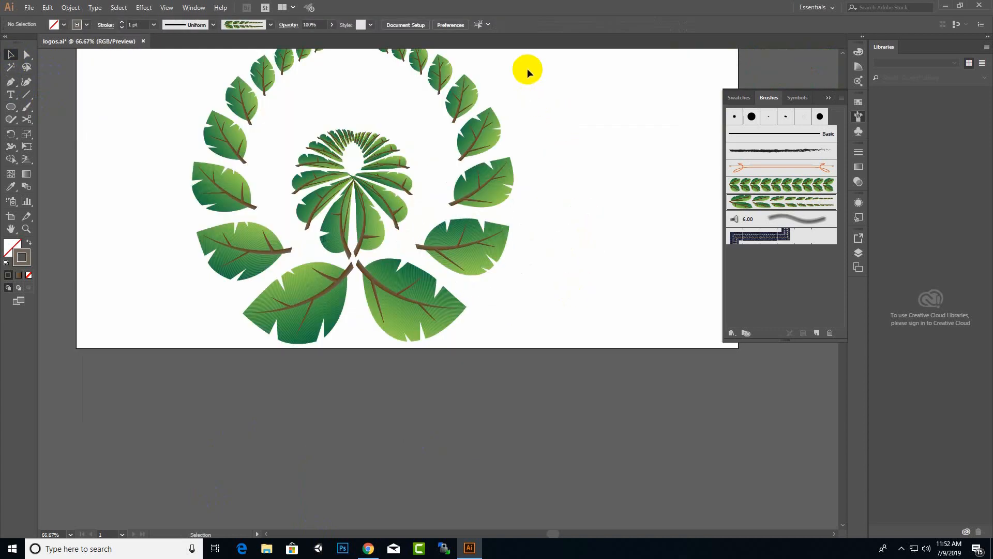
# Select the brushed wreath and Expand Appearance into a group of plain leaf shapes.
pyautogui.moveTo(536, 360); pyautogui.dragTo(49, 119)
pyautogui.rightClick(386, 186)
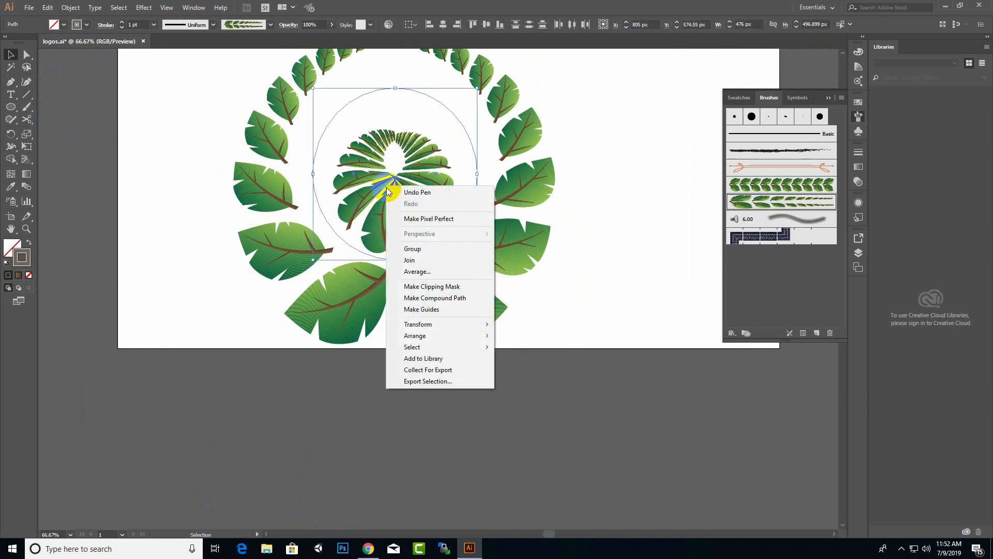
pyautogui.click(70, 7)
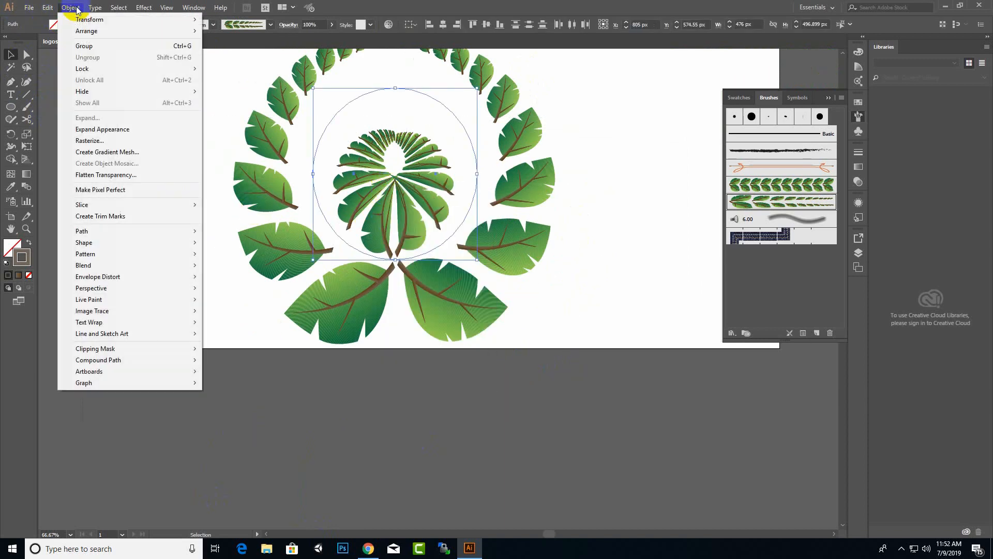
pyautogui.click(103, 129)
pyautogui.click(410, 197)
pyautogui.rightClick(398, 207)
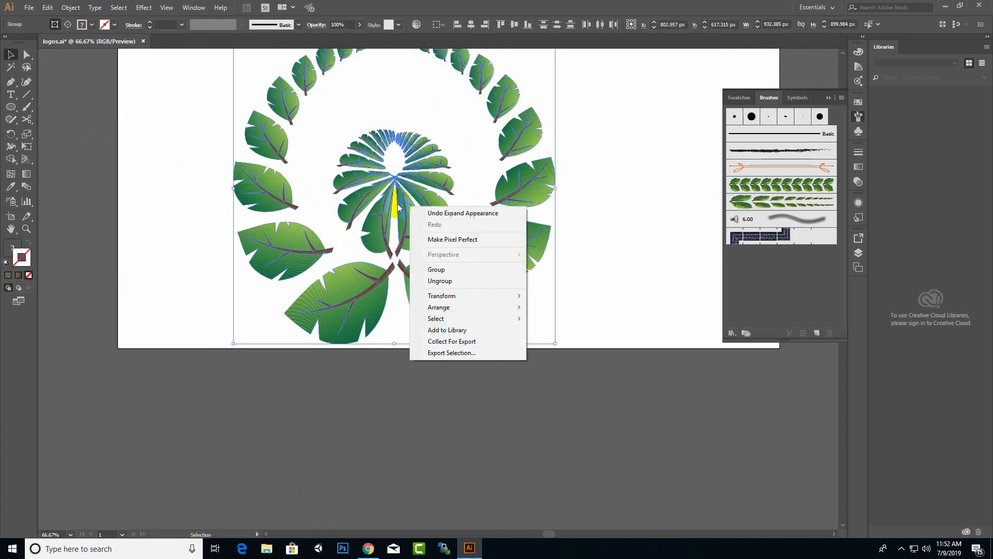
pyautogui.click(63, 11)
# Expand and ungroup the leaf group, then delete both halves of the inner centre fan.
pyautogui.click(101, 118)
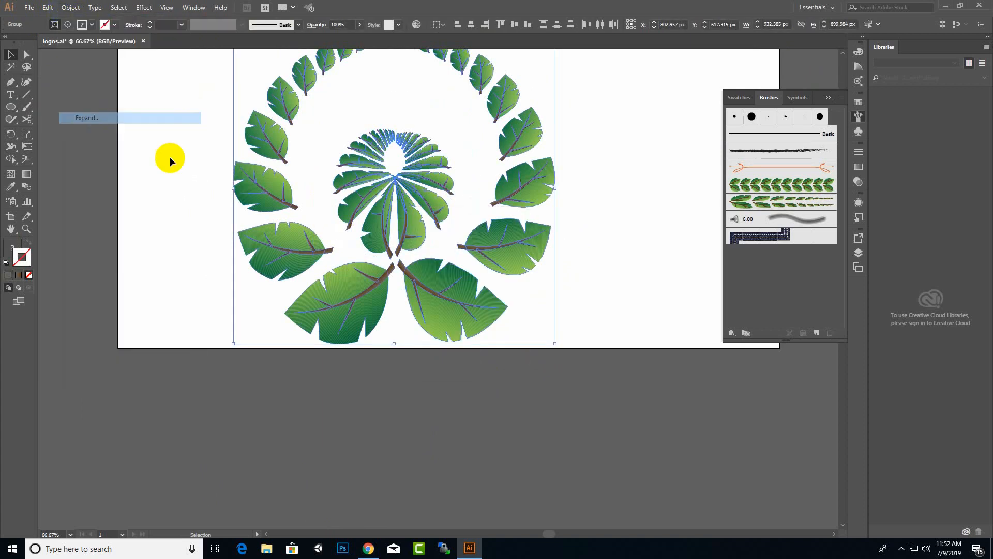
pyautogui.rightClick(516, 203)
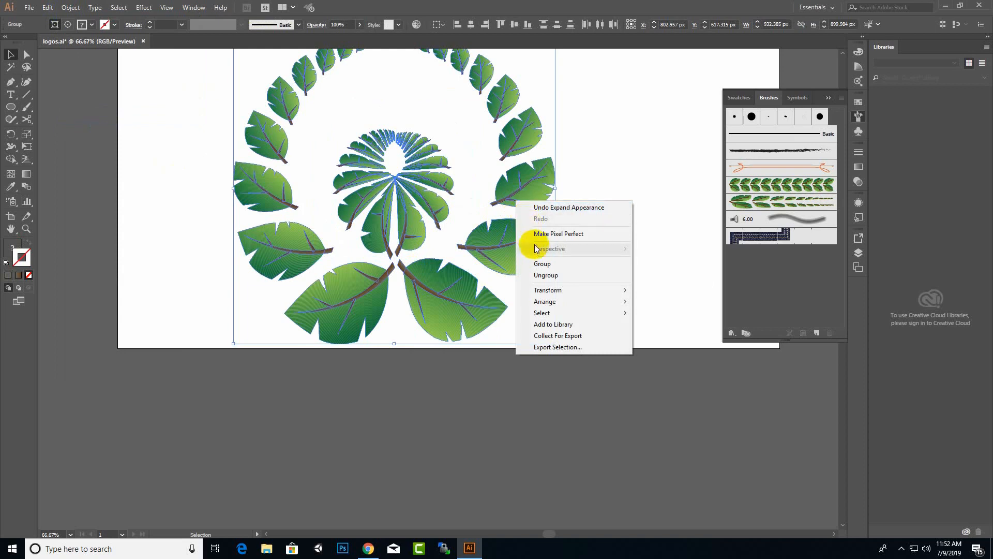
pyautogui.click(546, 275)
pyautogui.click(211, 173)
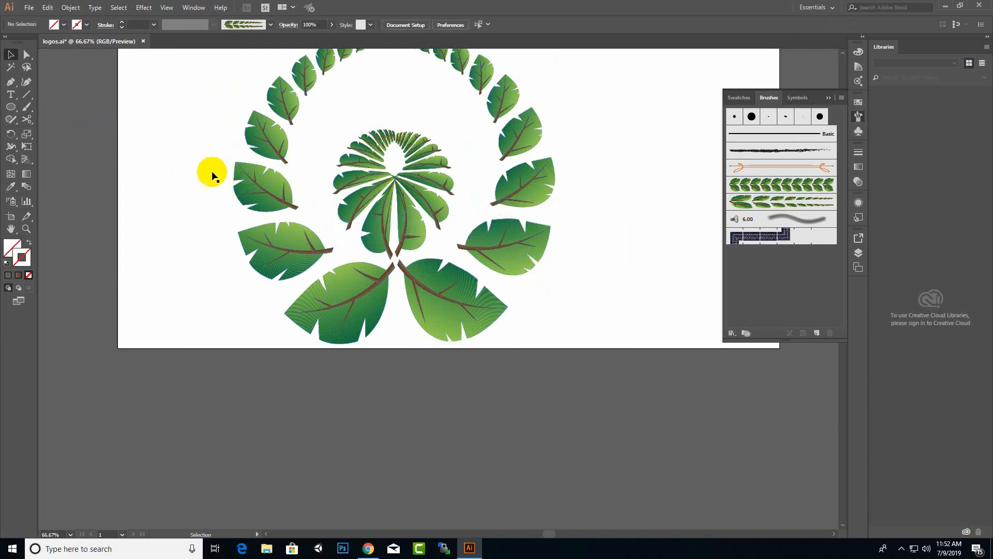
pyautogui.click(359, 205)
pyautogui.press('Delete')
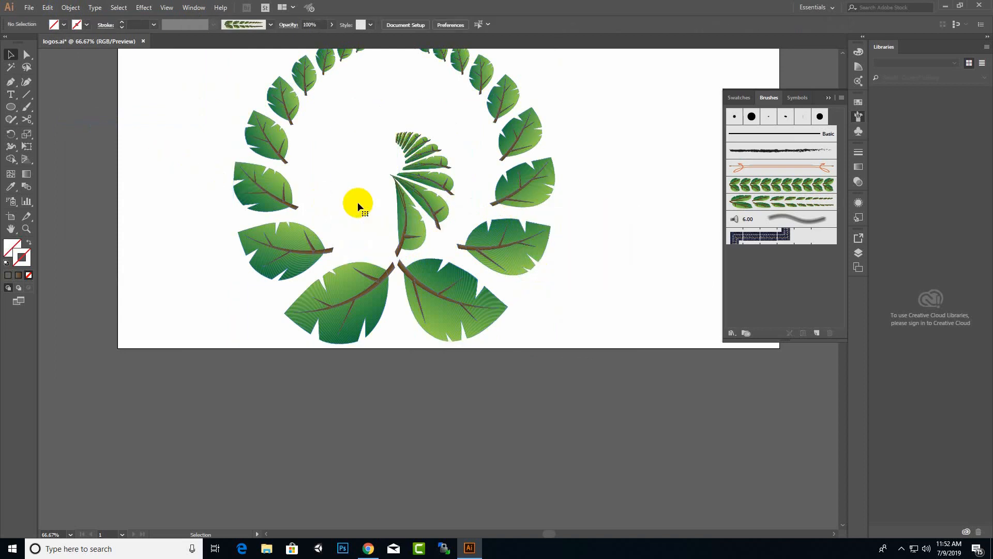
pyautogui.click(404, 206)
pyautogui.press('Delete')
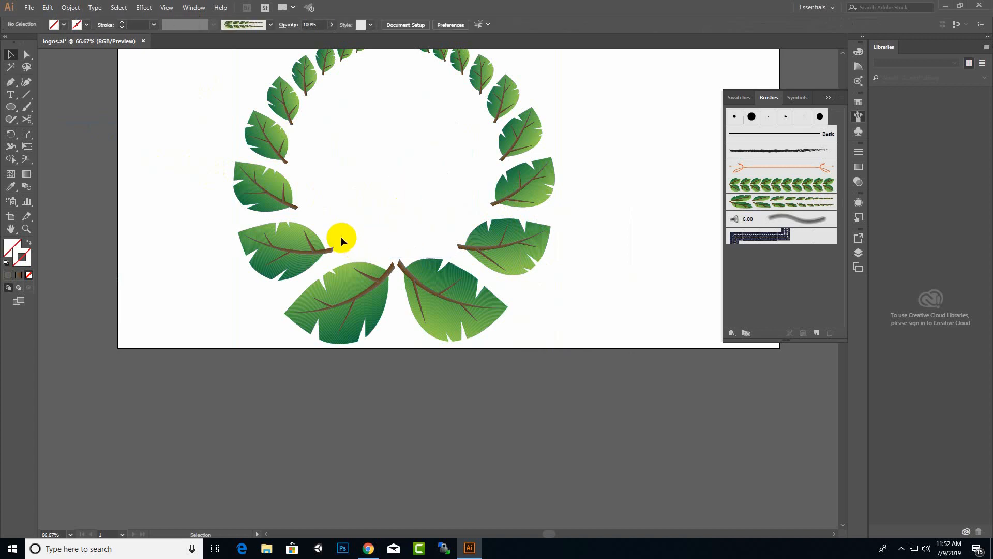
# Shrink the whole leaf wreath proportionally to about 584 px.
pyautogui.press('space')
pyautogui.scroll(-1, 341, 237)
pyautogui.scroll(-2, 341, 236)
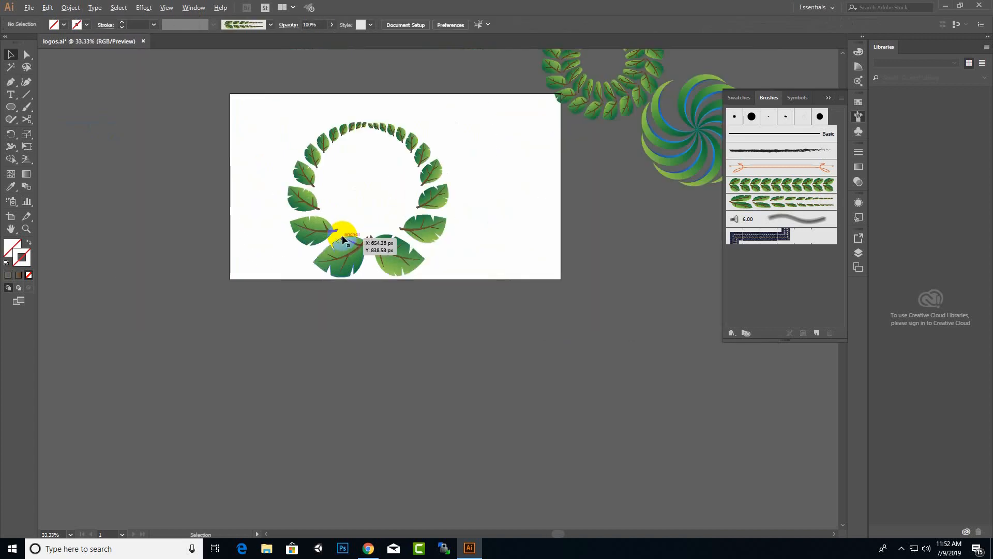
pyautogui.moveTo(526, 318); pyautogui.dragTo(216, 58)
pyautogui.moveTo(447, 138); pyautogui.dragTo(432, 205)
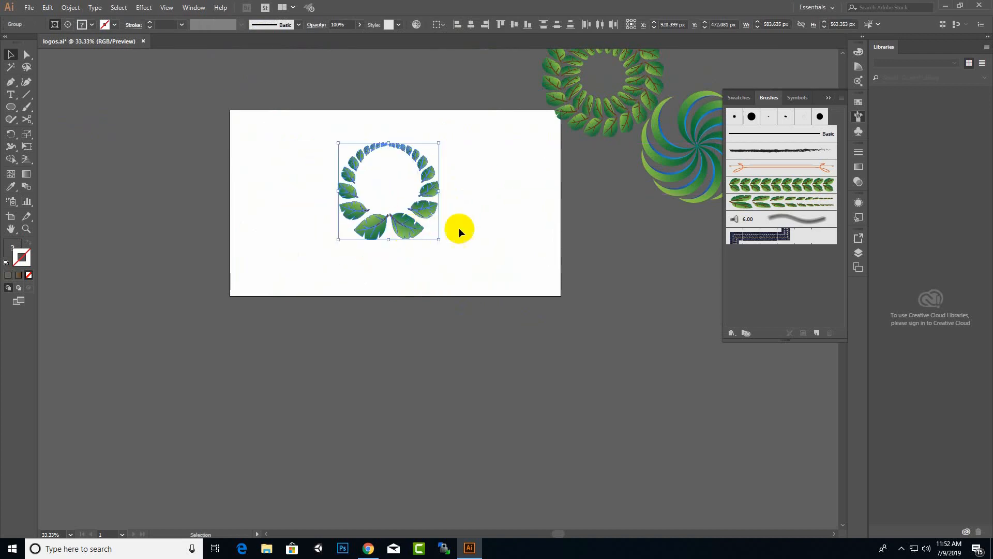
pyautogui.click(235, 222)
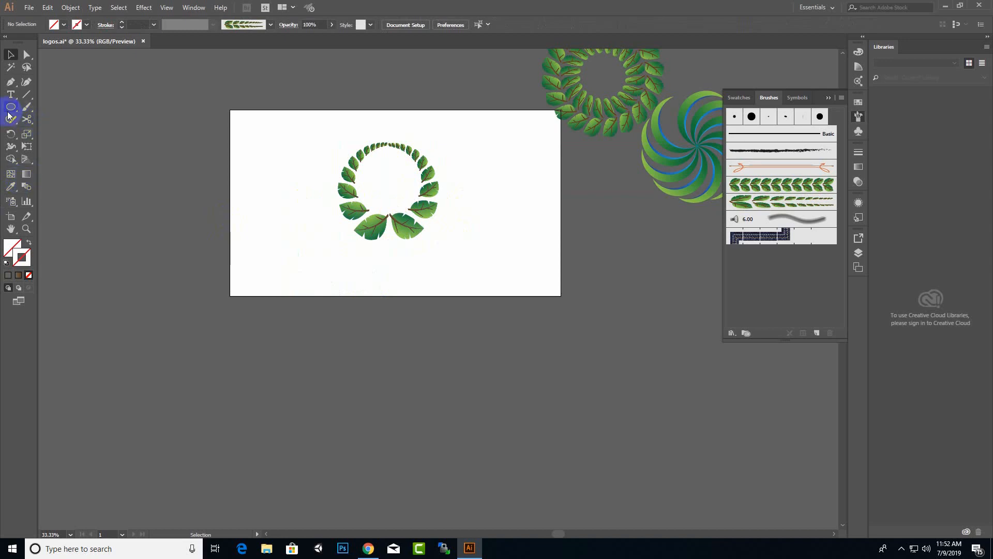
# Add the word FAST in OCR A Std at 72 pt, centred inside the leaf wreath.
pyautogui.click(10, 95)
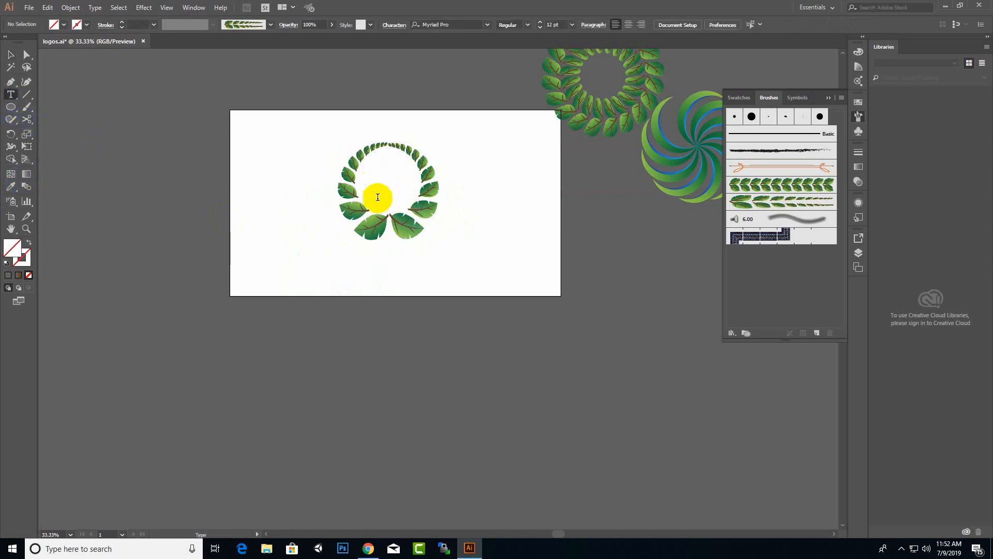
pyautogui.click(378, 186)
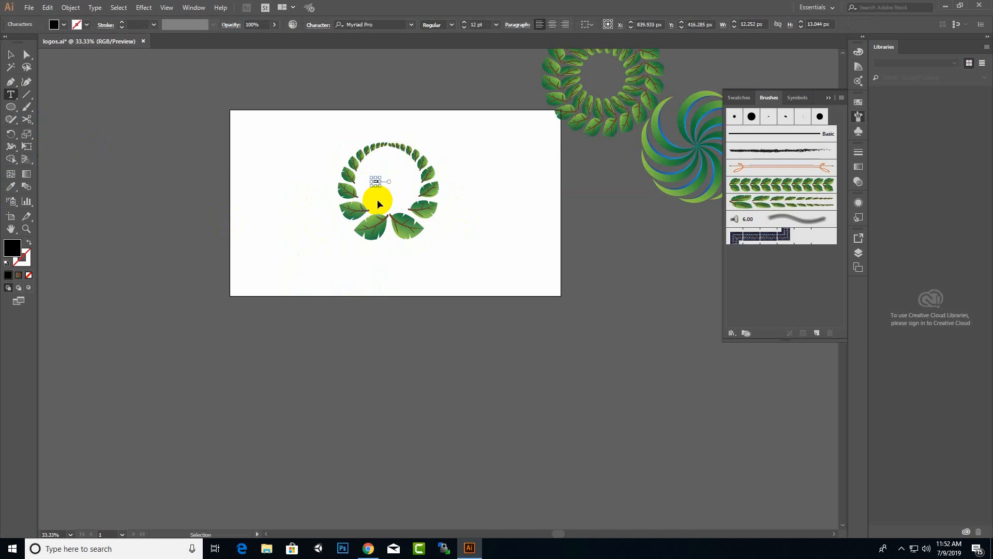
pyautogui.hotkey('ctrl', 'a')
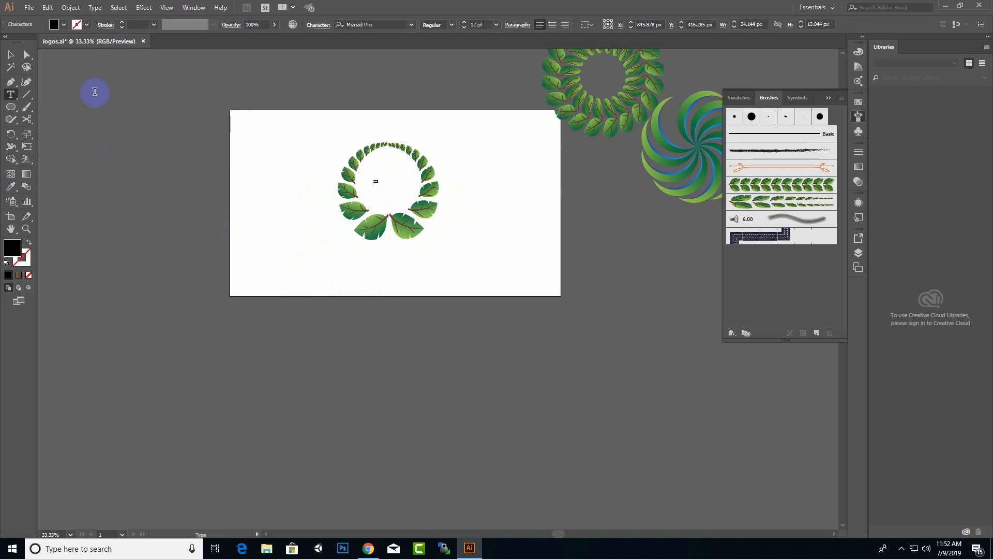
pyautogui.click(411, 26)
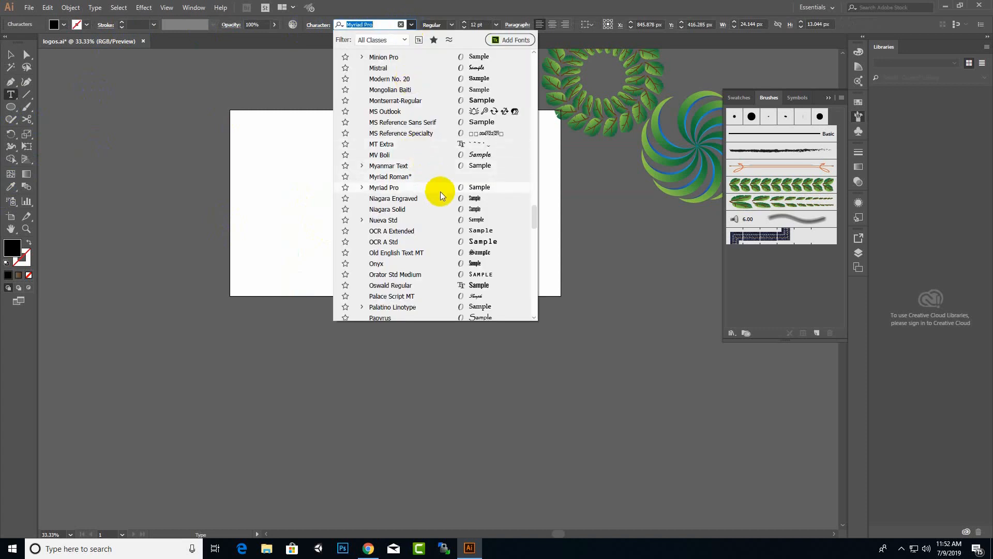
pyautogui.click(467, 243)
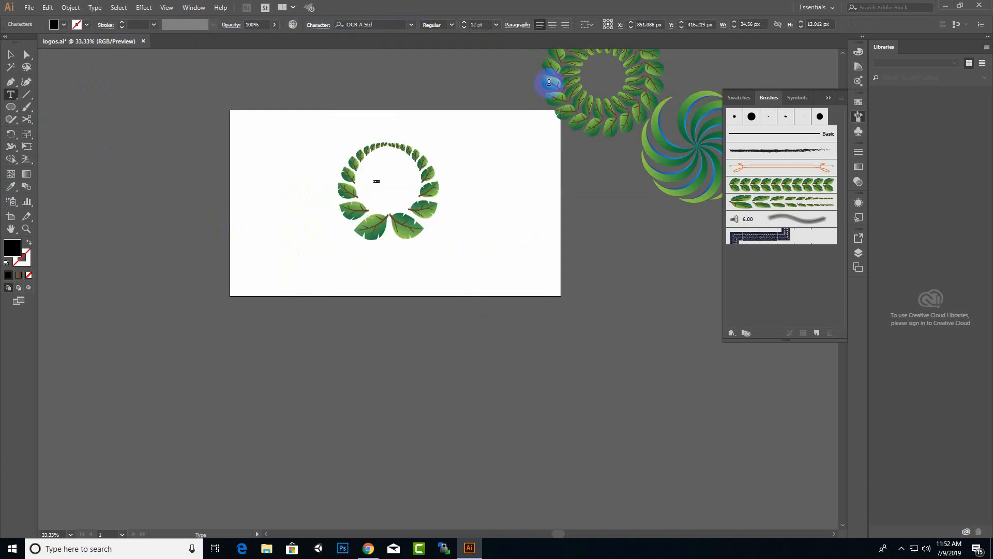
pyautogui.click(496, 24)
pyautogui.click(511, 210)
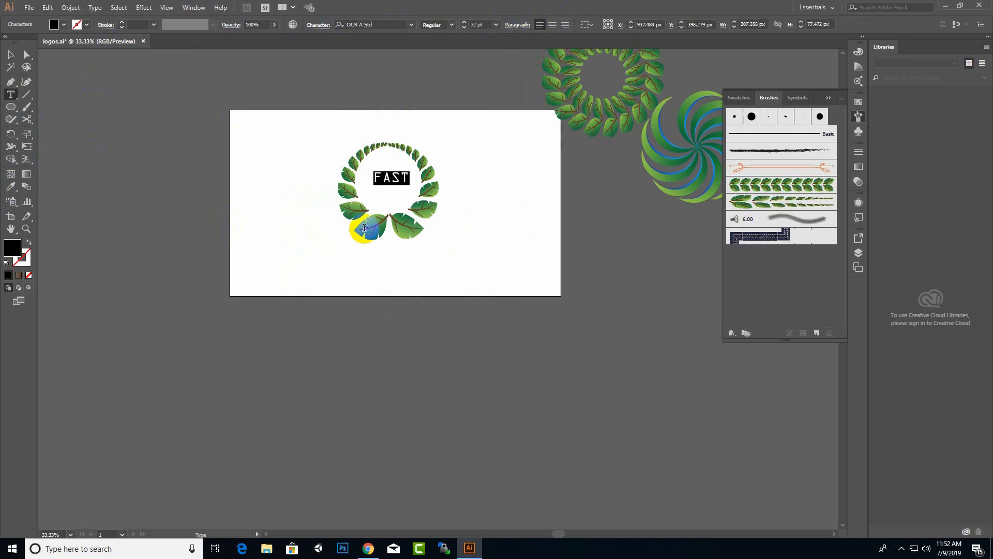
pyautogui.click(10, 53)
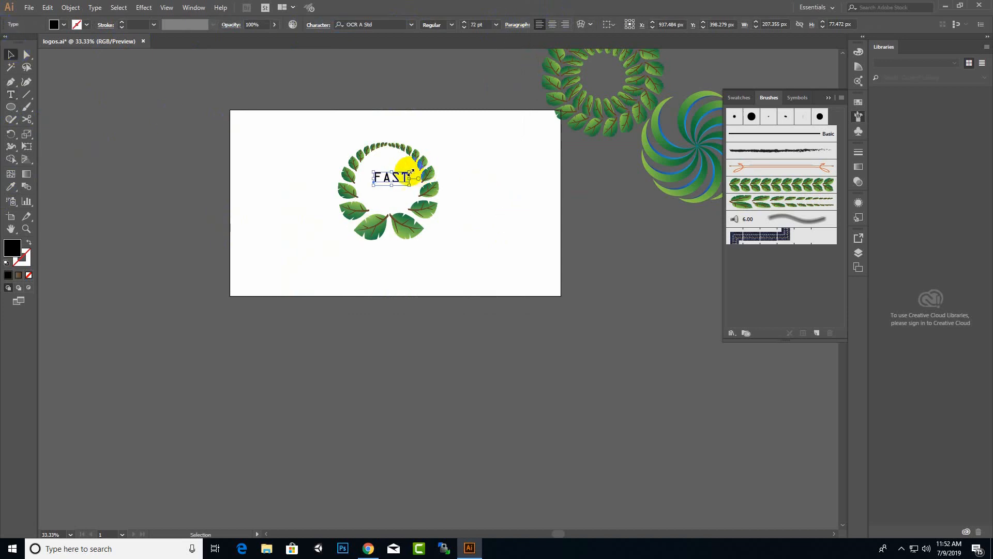
pyautogui.moveTo(406, 177); pyautogui.dragTo(385, 198)
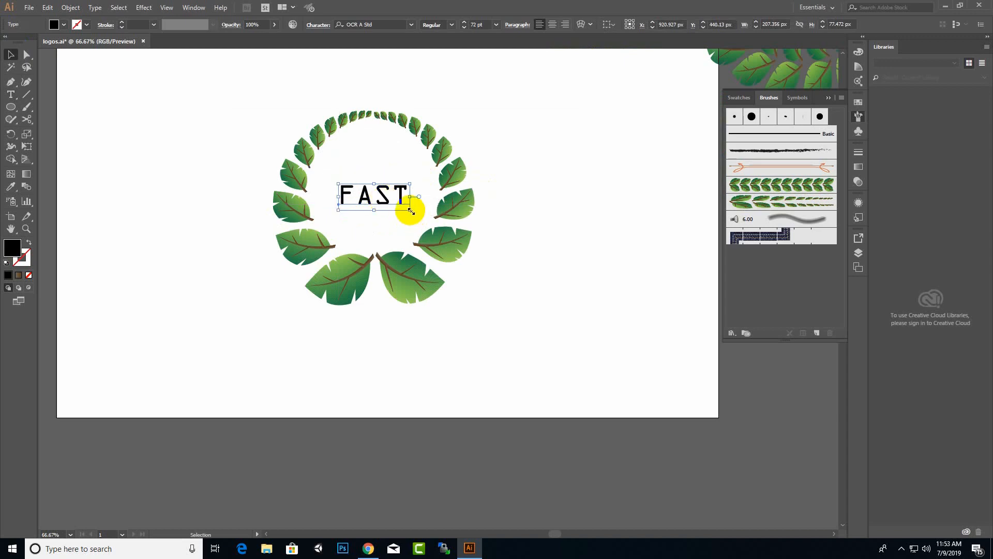
pyautogui.click(532, 151)
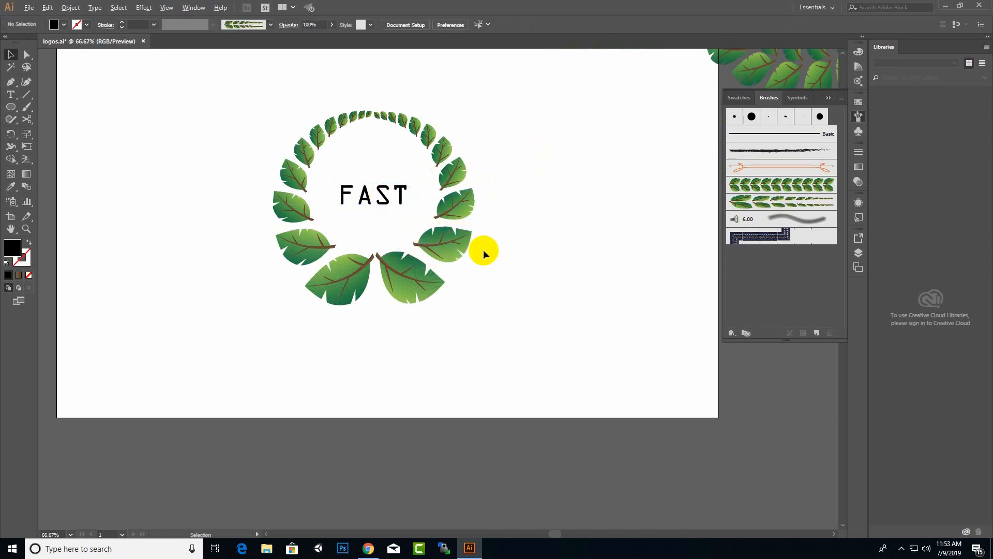
# Start tracing the crescent outline over the swirl logo with a curved path segment.
pyautogui.scroll(-4, 483, 249)
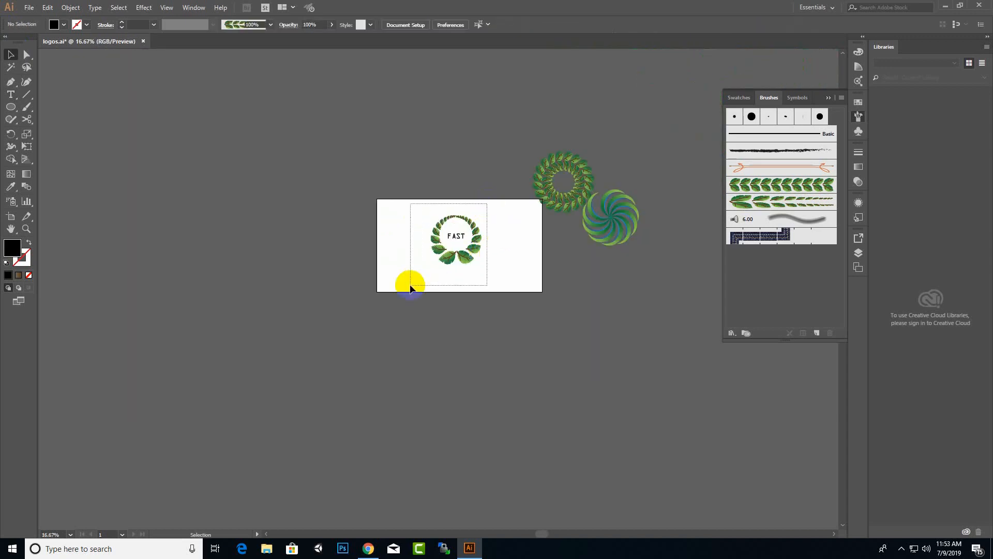
pyautogui.click(467, 259)
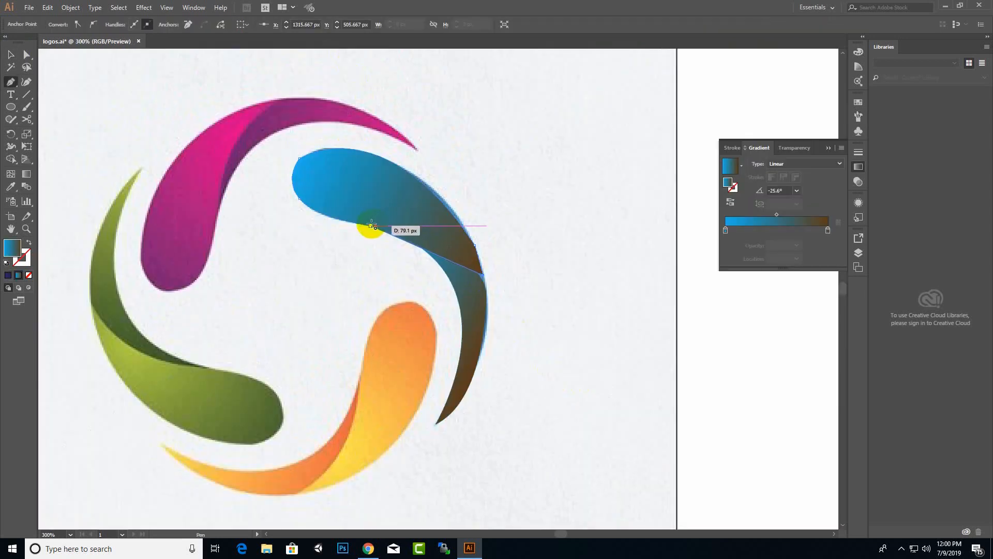
pyautogui.moveTo(372, 225); pyautogui.dragTo(314, 245)
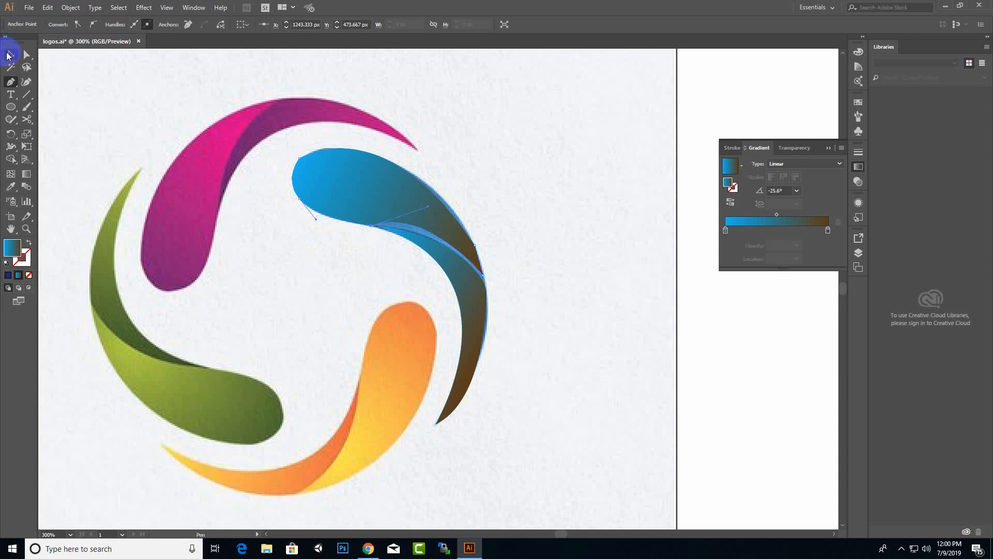
# Finish the crescent path and nudge and slightly rotate it into alignment.
pyautogui.click(10, 54)
pyautogui.click(567, 162)
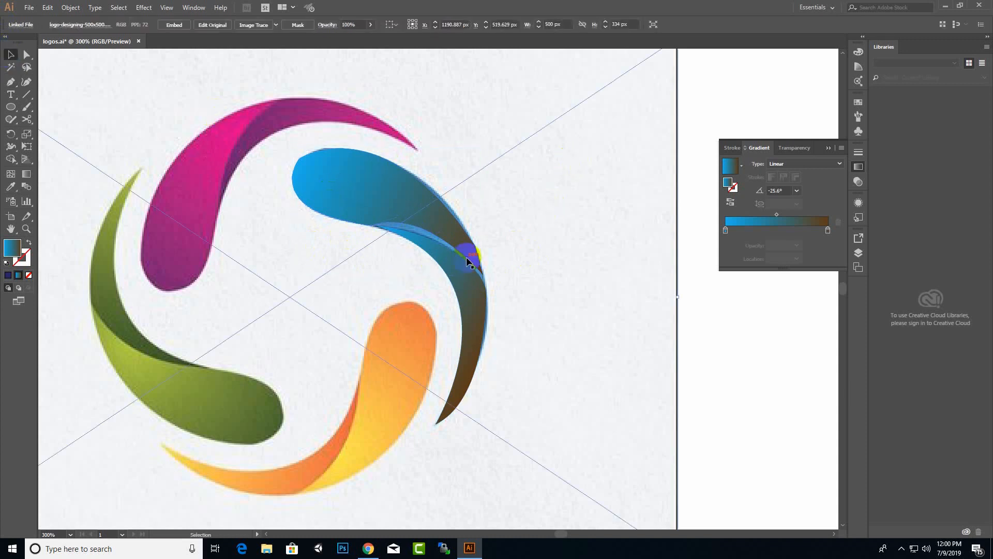
pyautogui.click(467, 274)
pyautogui.moveTo(470, 284); pyautogui.dragTo(469, 272)
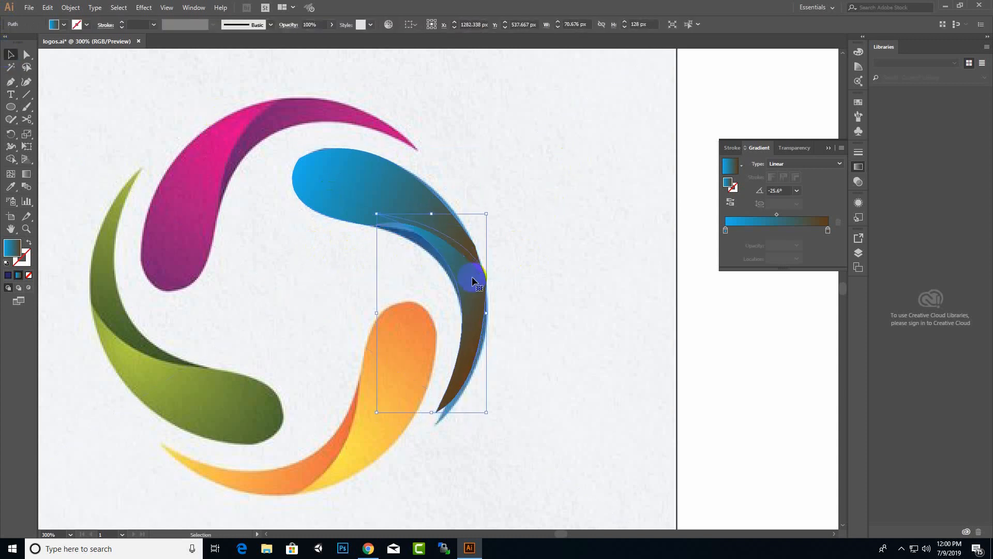
pyautogui.click(592, 235)
pyautogui.scroll(1, 502, 258)
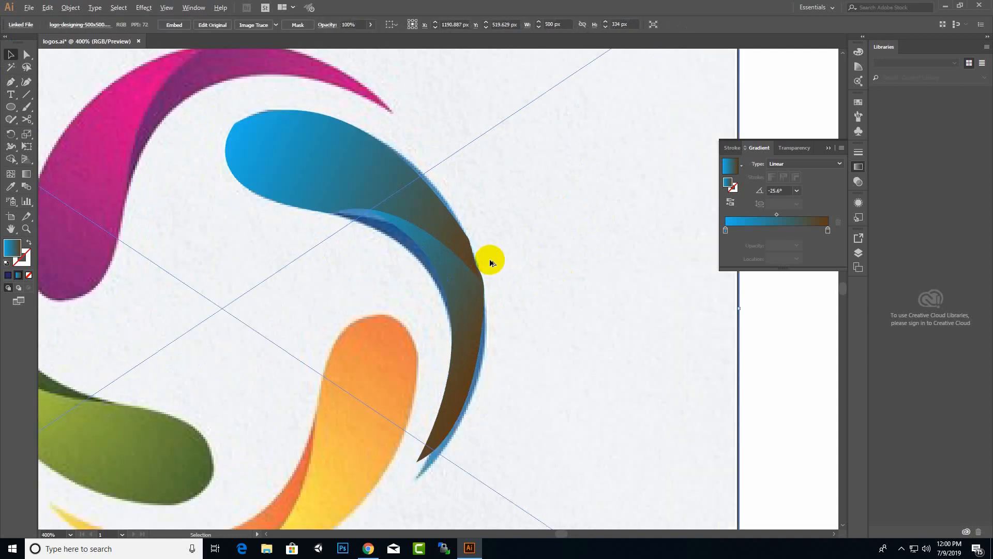
pyautogui.click(454, 277)
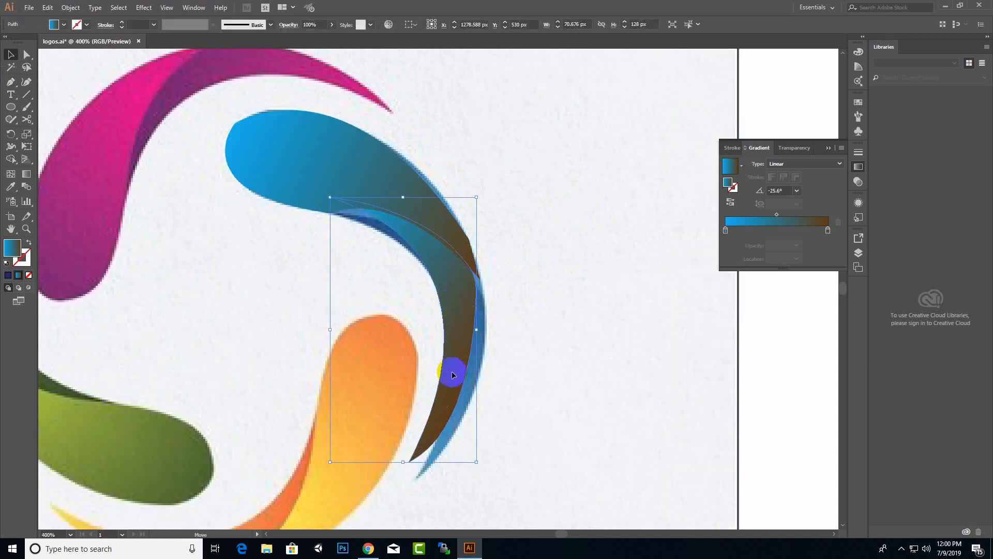
pyautogui.moveTo(464, 372); pyautogui.dragTo(468, 372)
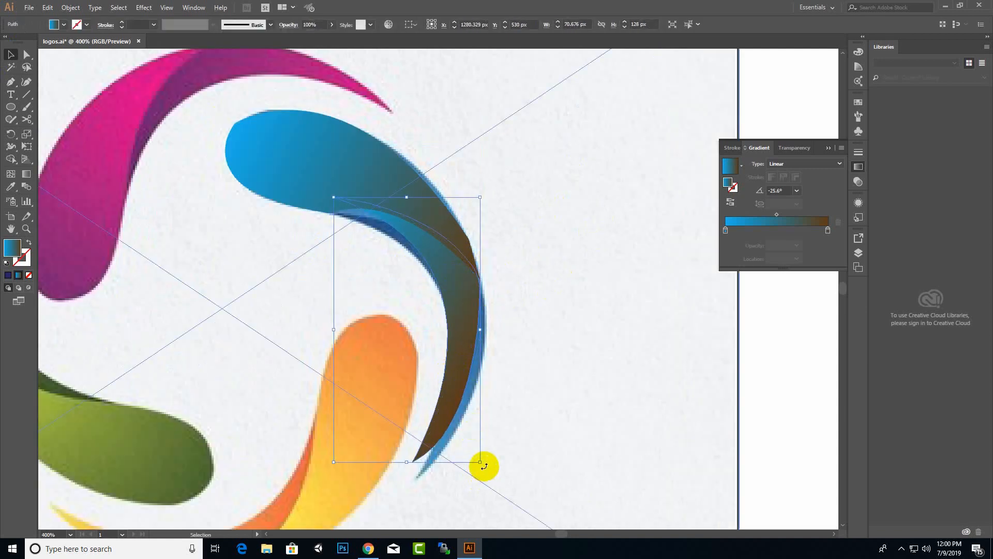
pyautogui.moveTo(484, 466); pyautogui.dragTo(487, 460)
pyautogui.moveTo(449, 415); pyautogui.dragTo(452, 419)
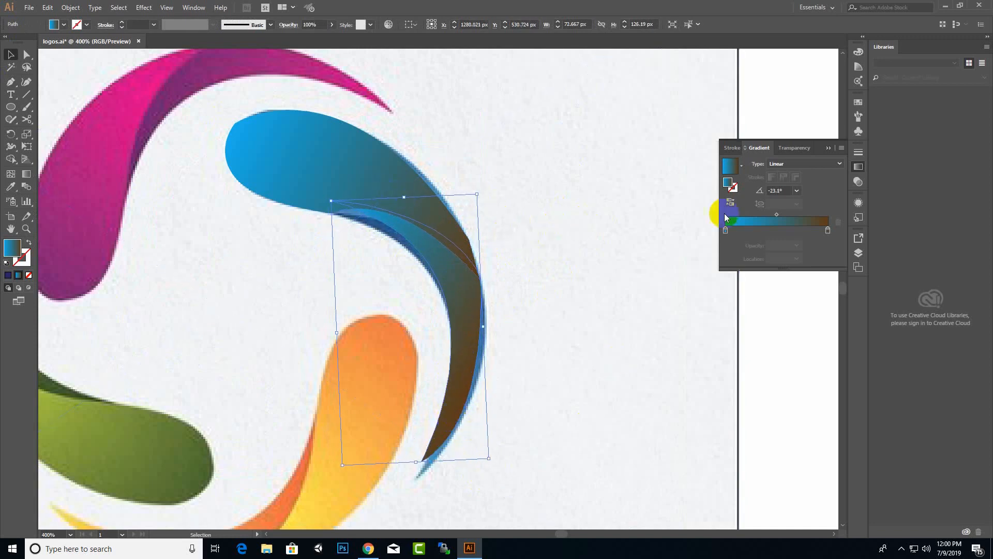
# Set the crescent's gradient stops to red and yellow.
pyautogui.click(827, 231)
pyautogui.doubleClick(827, 230)
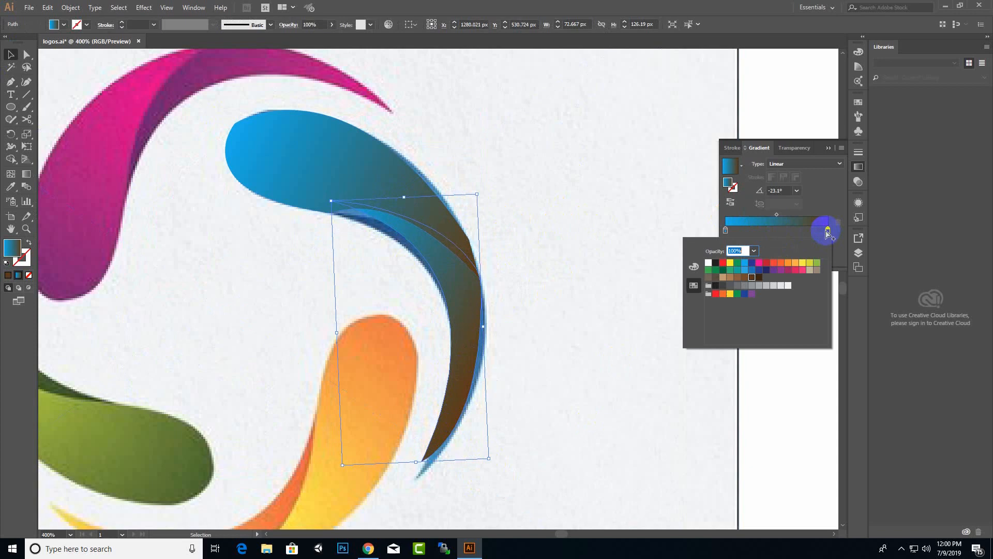
pyautogui.click(765, 268)
pyautogui.click(725, 231)
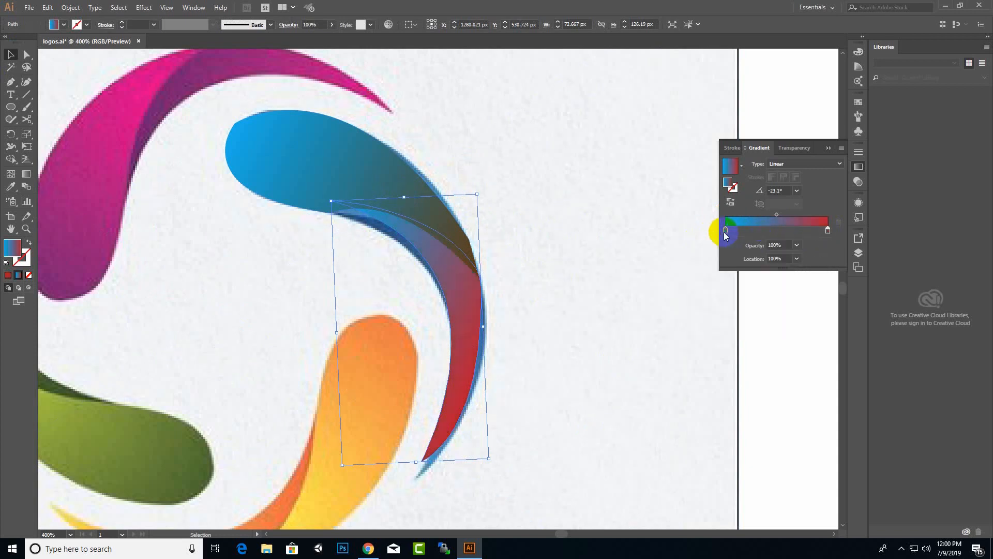
pyautogui.doubleClick(725, 231)
pyautogui.click(730, 262)
pyautogui.click(414, 88)
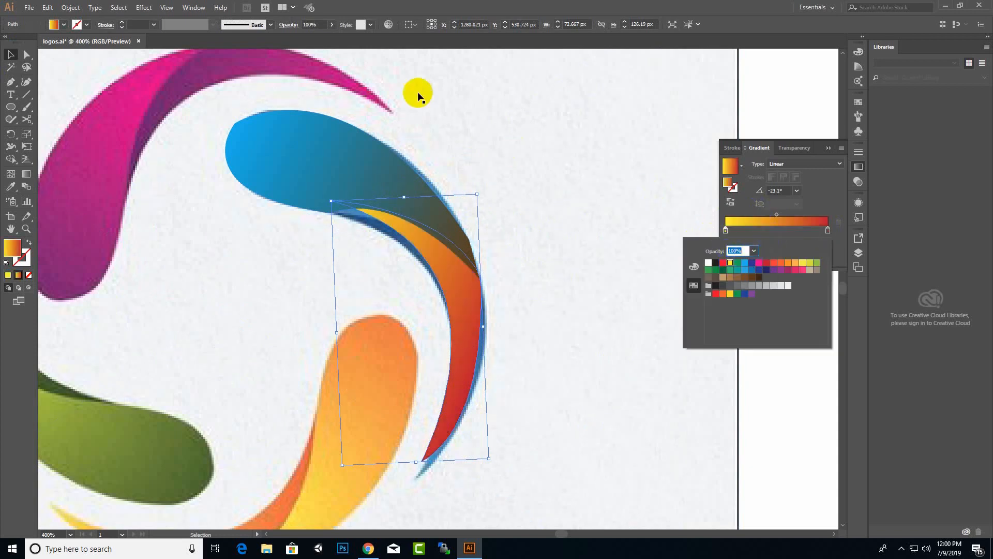
# Move the crescent beside the blue teardrop and drag the reference logo image left.
pyautogui.click(359, 157)
pyautogui.moveTo(408, 203); pyautogui.dragTo(711, 202)
pyautogui.scroll(-4, 477, 222)
pyautogui.click(338, 243)
pyautogui.moveTo(337, 242); pyautogui.dragTo(111, 235)
pyautogui.click(641, 190)
pyautogui.scroll(2, 539, 250)
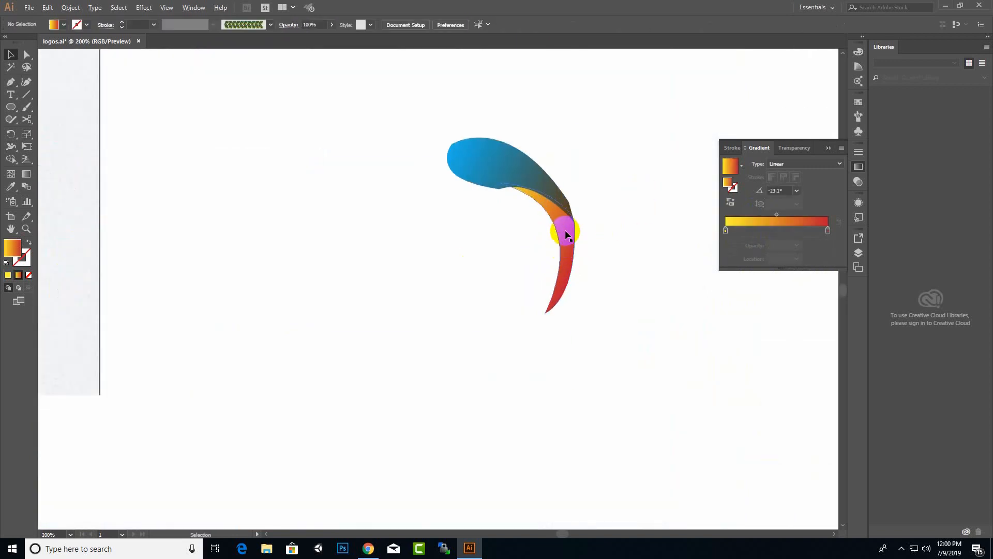
# Enlarge, rotate and nudge the crescent under the blue teardrop's tip, then select both shapes.
pyautogui.moveTo(565, 231); pyautogui.dragTo(563, 250)
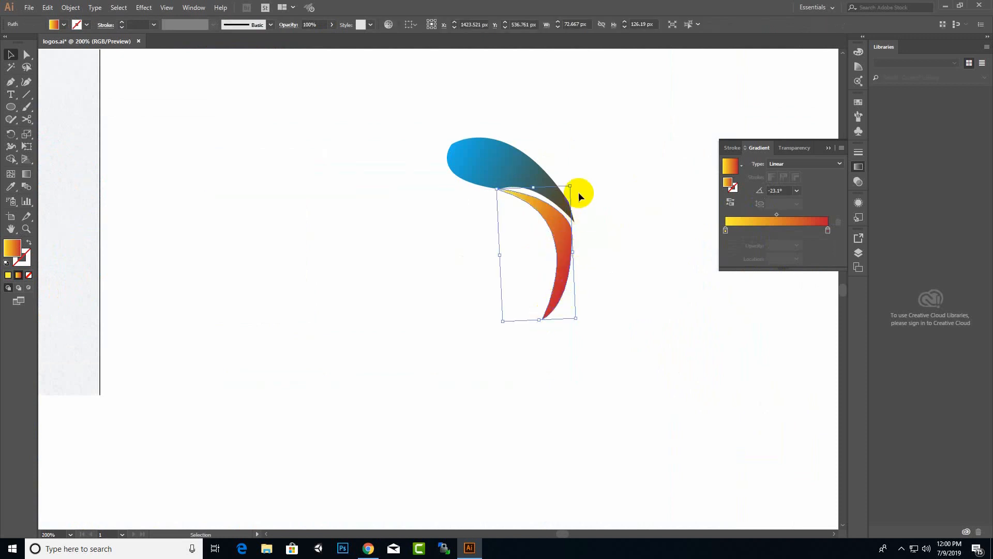
pyautogui.moveTo(571, 187); pyautogui.dragTo(574, 182)
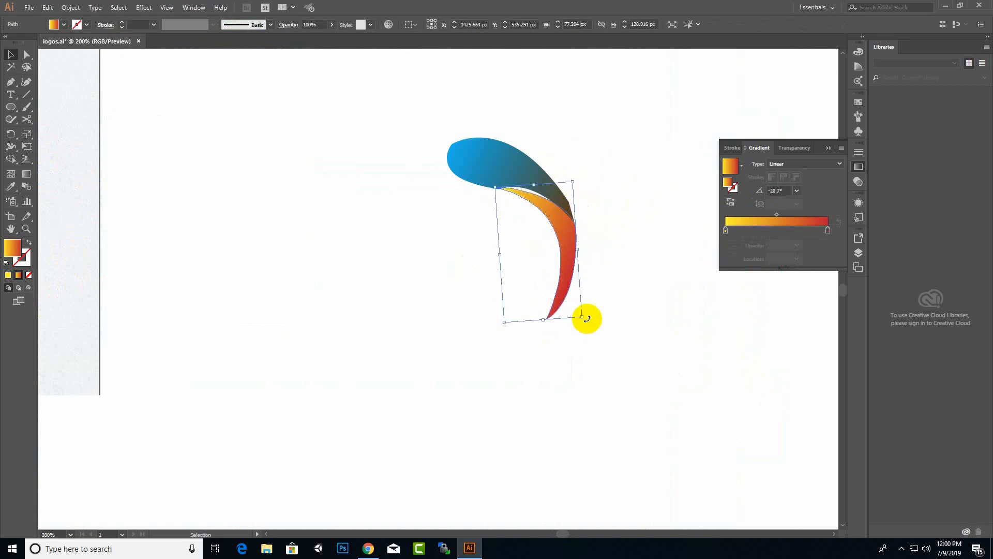
pyautogui.moveTo(571, 263); pyautogui.dragTo(561, 255)
pyautogui.moveTo(575, 313); pyautogui.dragTo(578, 310)
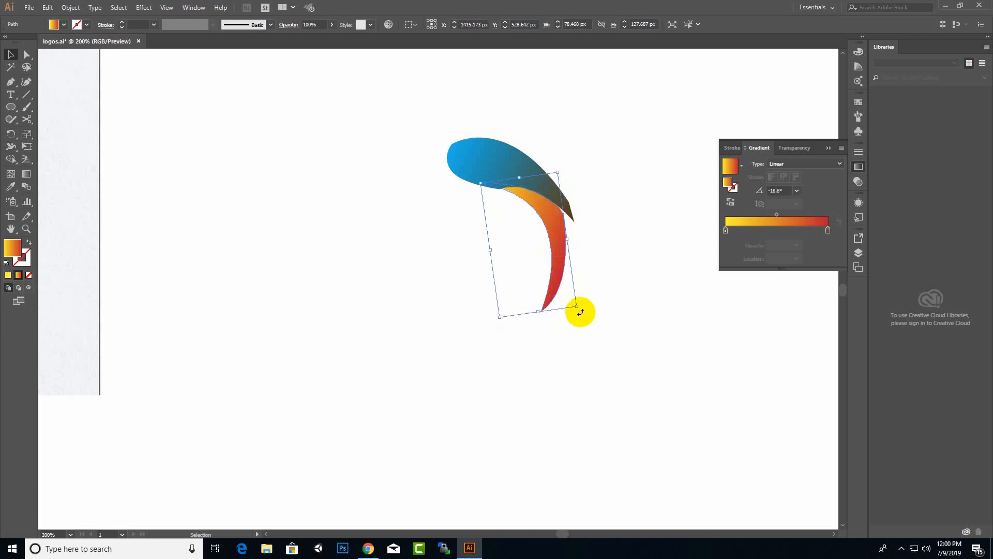
pyautogui.moveTo(559, 276); pyautogui.dragTo(567, 277)
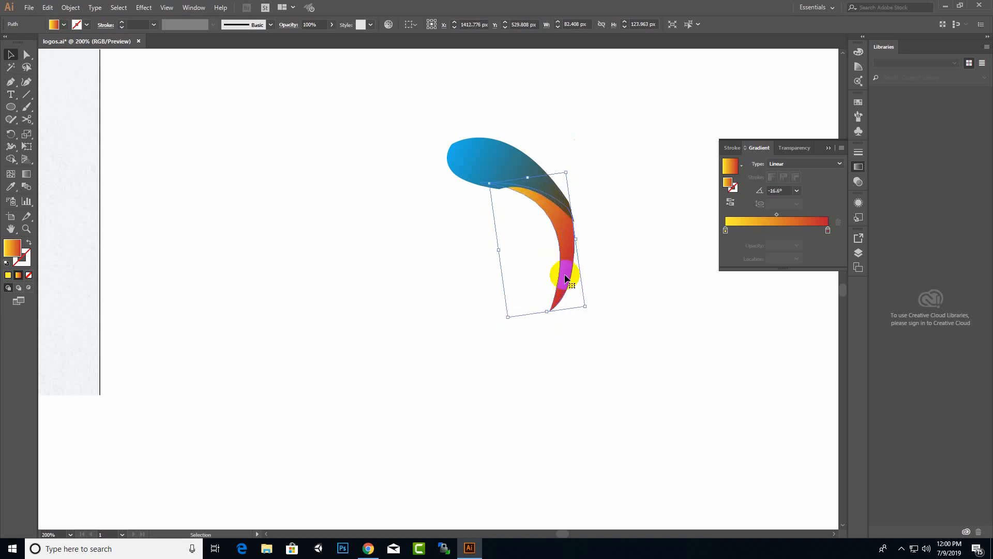
pyautogui.click(618, 202)
pyautogui.click(544, 171)
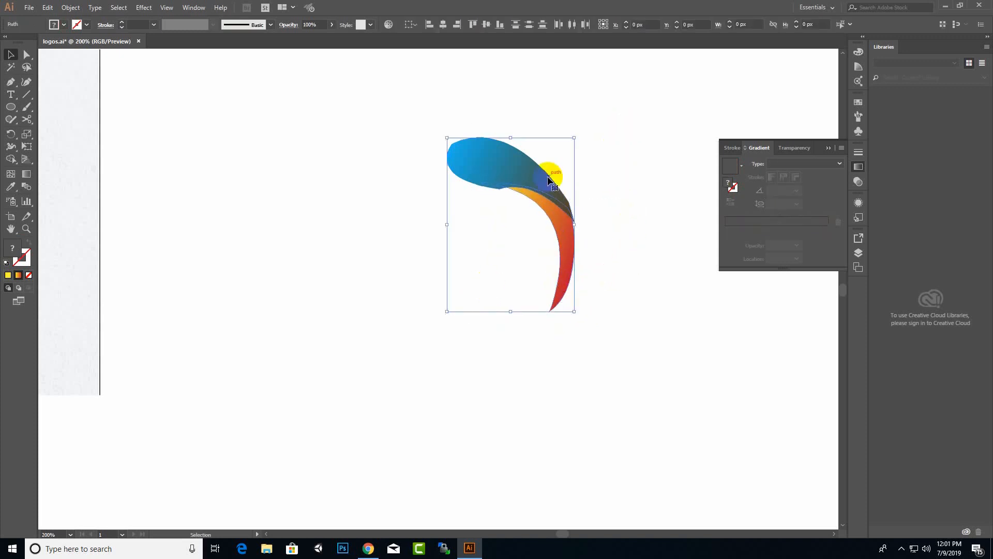
# Group the two petal pieces and open the Transform effect with preview on.
pyautogui.rightClick(545, 174)
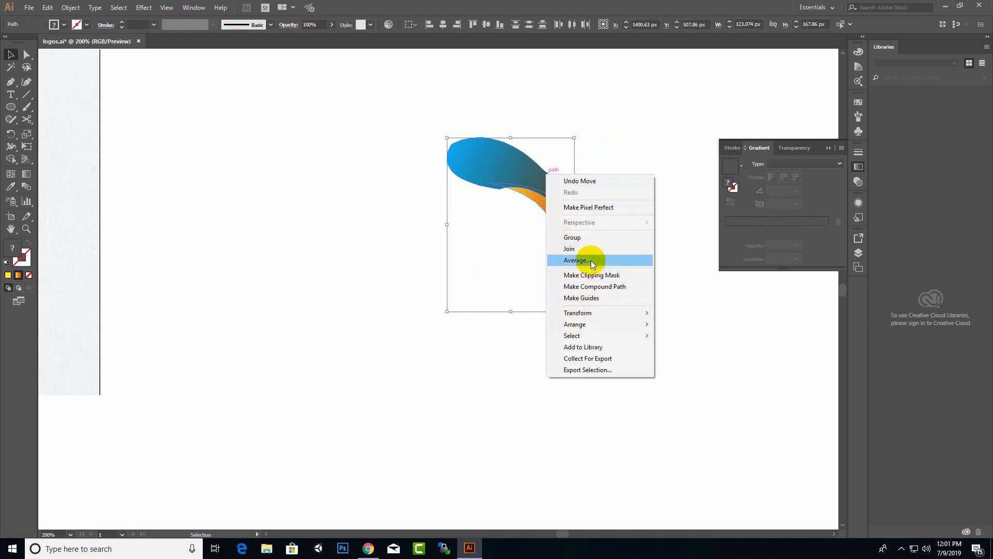
pyautogui.click(590, 236)
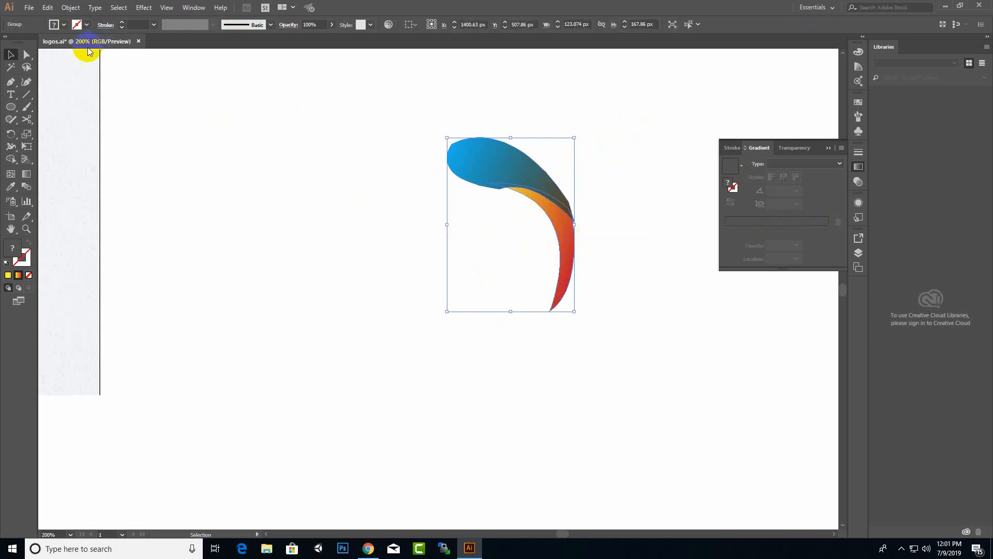
pyautogui.click(150, 9)
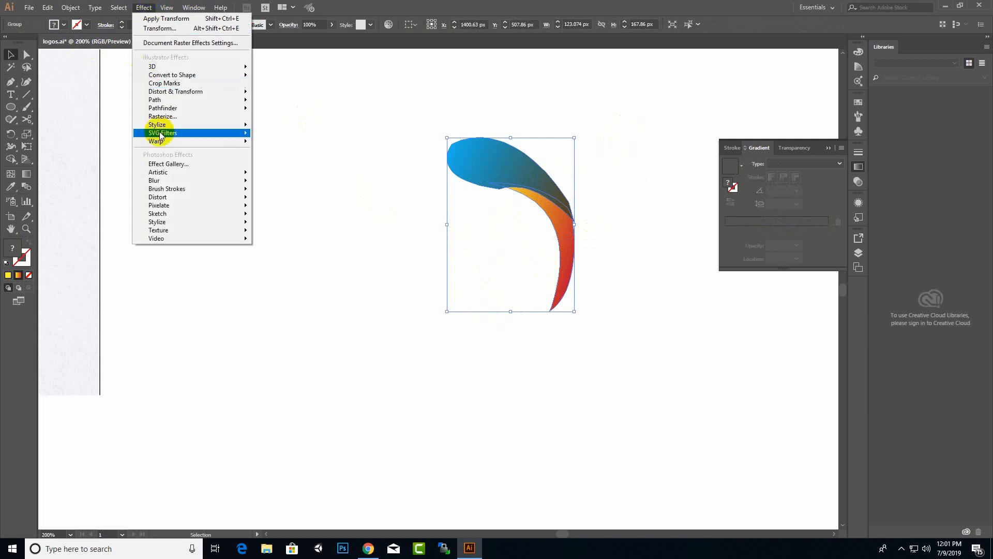
pyautogui.moveTo(195, 95)
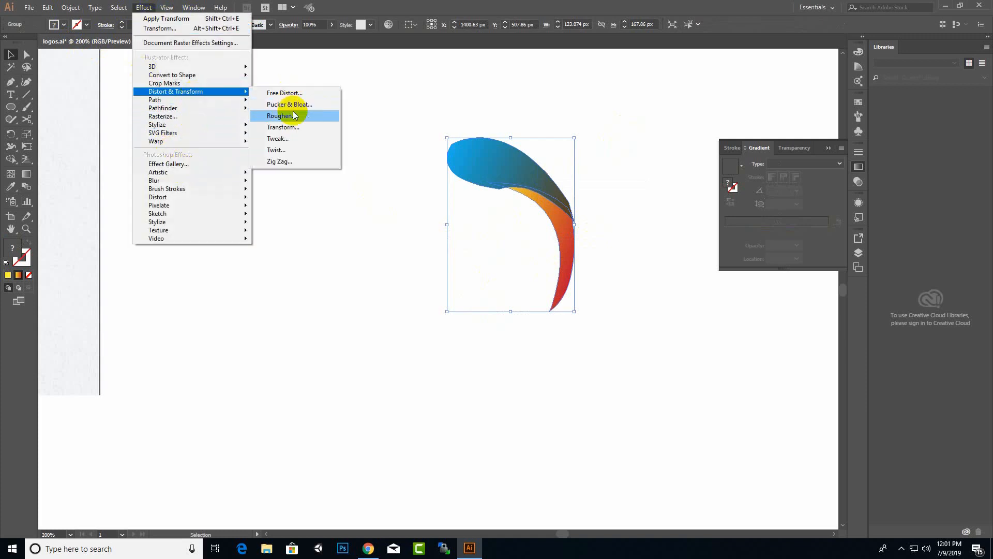
pyautogui.click(327, 127)
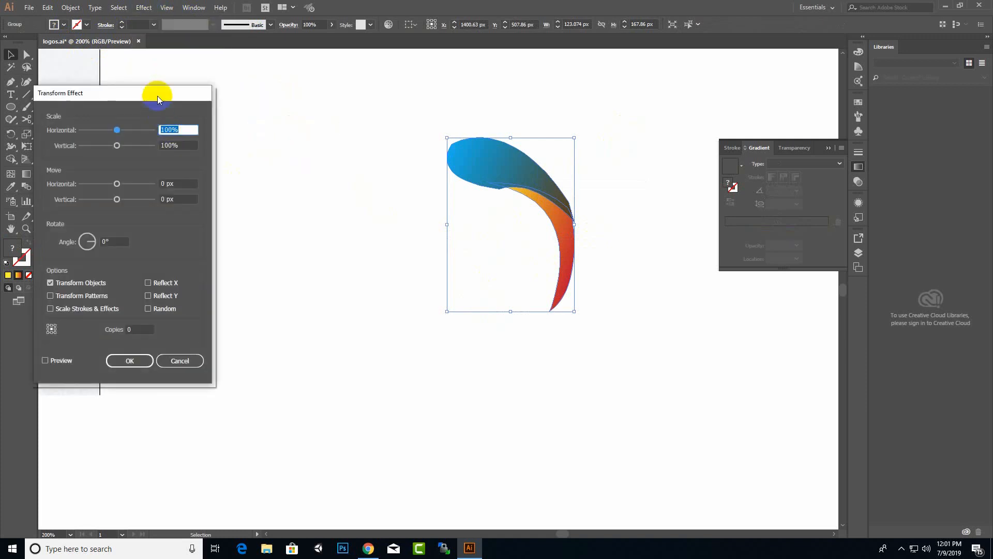
pyautogui.moveTo(158, 95); pyautogui.dragTo(320, 93)
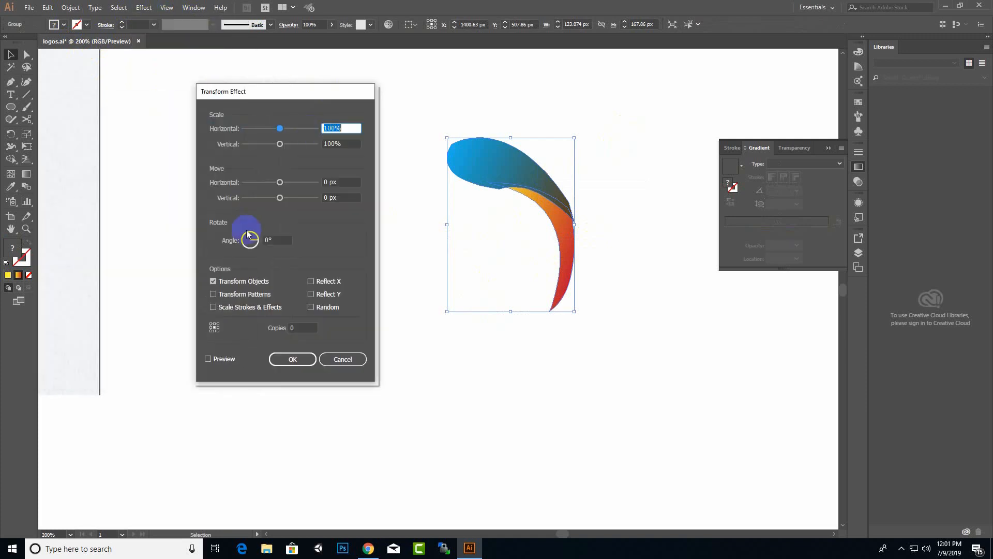
pyautogui.click(210, 359)
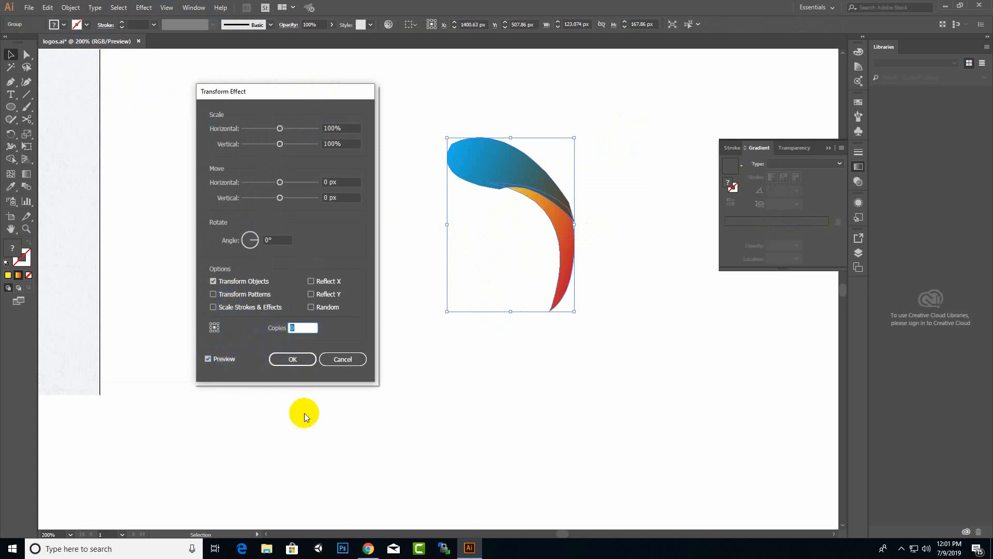
# Set the Transform effect to 3 copies with a 90° rotation.
pyautogui.write('3')
pyautogui.moveTo(253, 248); pyautogui.dragTo(256, 239)
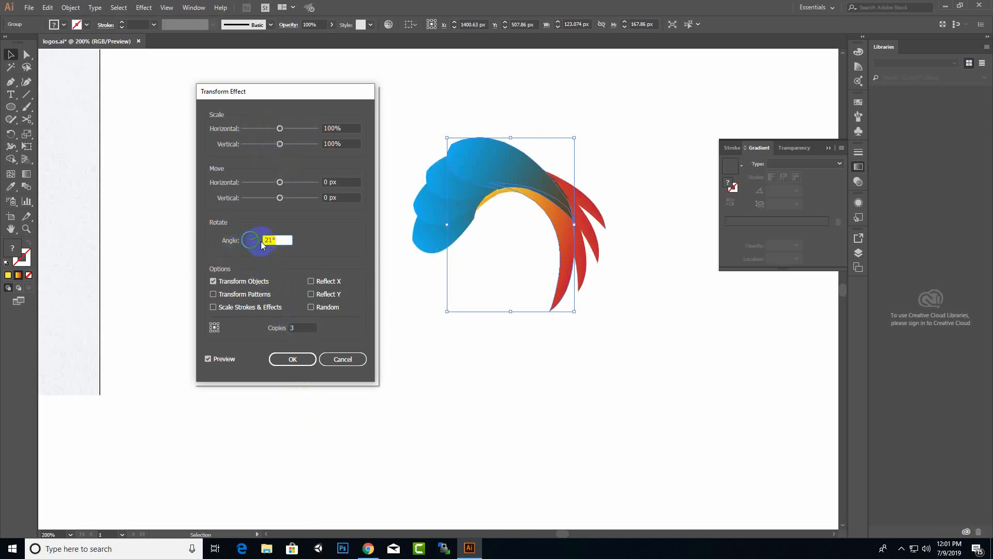
pyautogui.moveTo(253, 239); pyautogui.dragTo(252, 238)
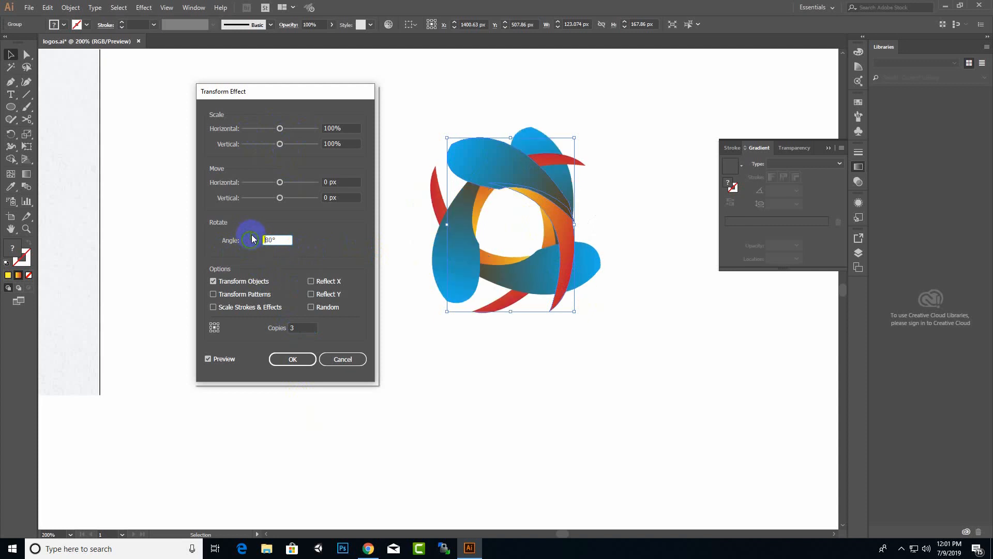
pyautogui.moveTo(253, 237); pyautogui.dragTo(256, 242)
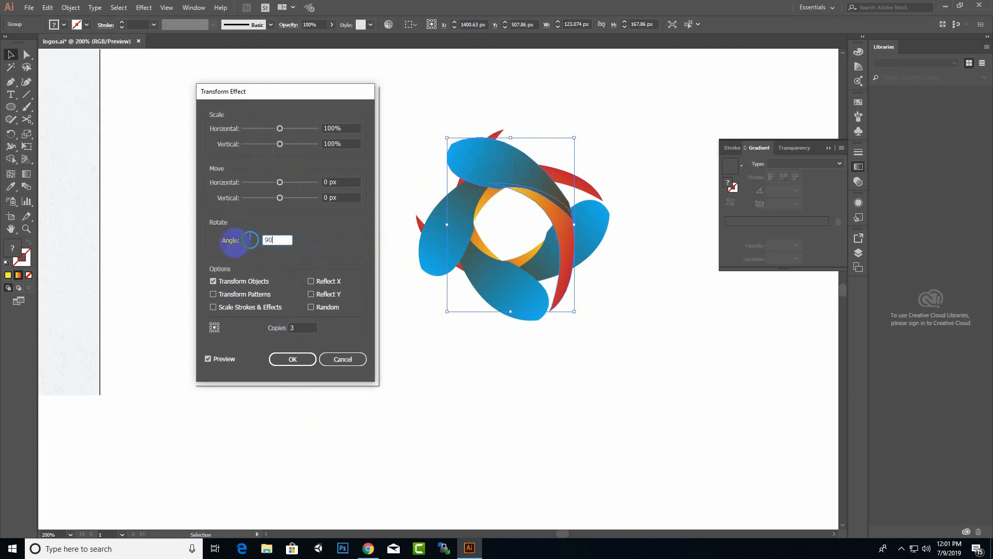
pyautogui.write('90')
pyautogui.click(208, 359)
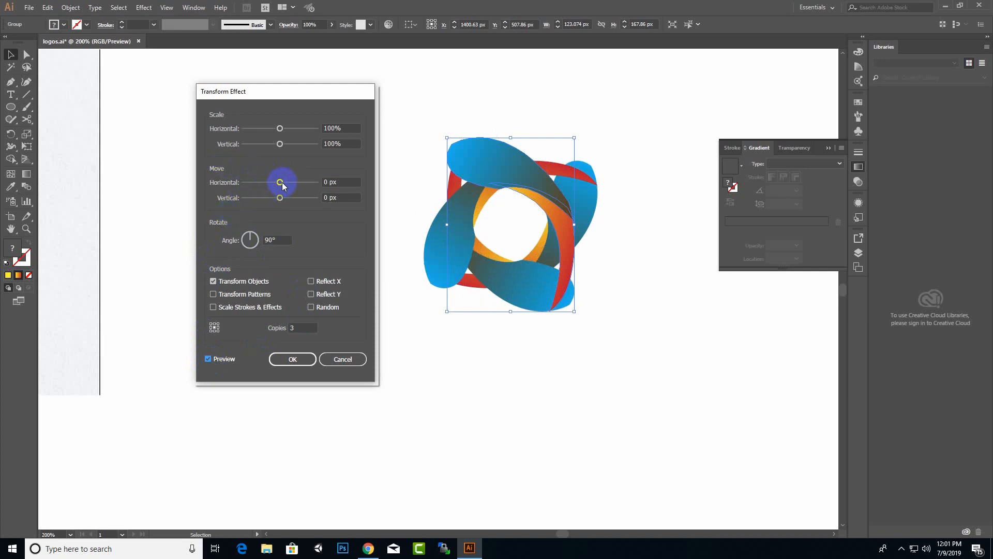
# Offset the copies by -69 px and 29 px and apply the effect.
pyautogui.click(282, 198)
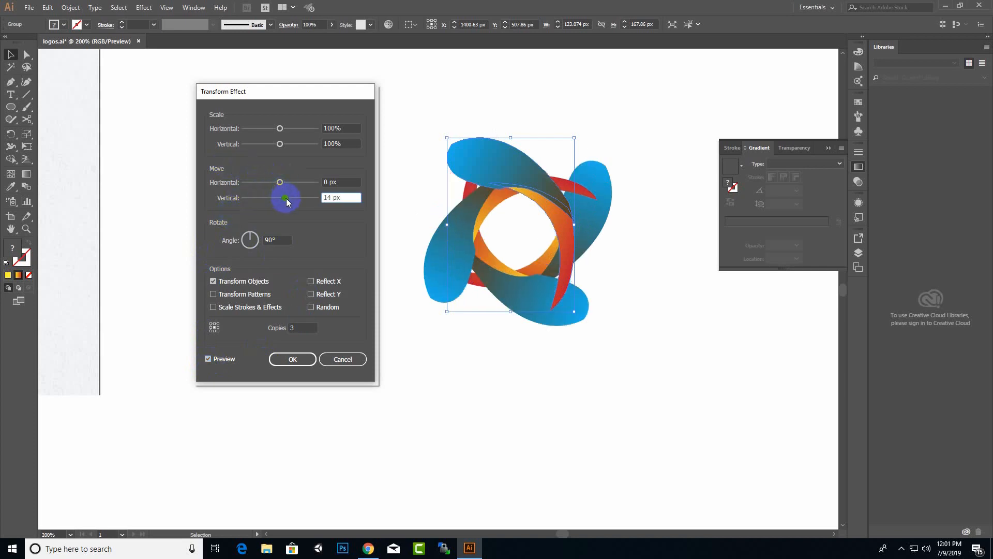
pyautogui.moveTo(286, 198); pyautogui.dragTo(254, 183)
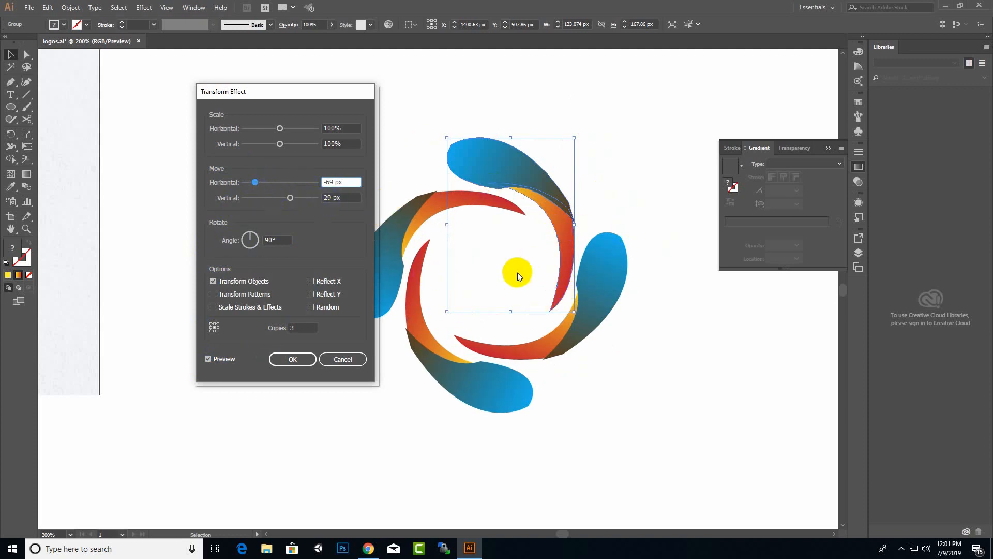
pyautogui.click(292, 359)
pyautogui.click(681, 372)
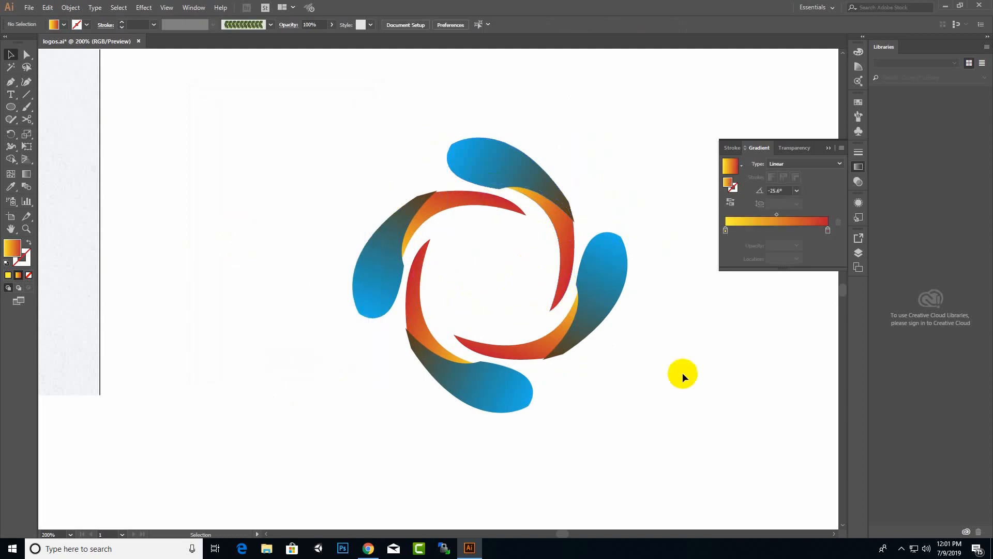
# Delete the reference logo image.
pyautogui.moveTo(676, 110); pyautogui.dragTo(344, 392)
pyautogui.click(342, 391)
pyautogui.scroll(-1, 509, 344)
pyautogui.scroll(-2, 559, 380)
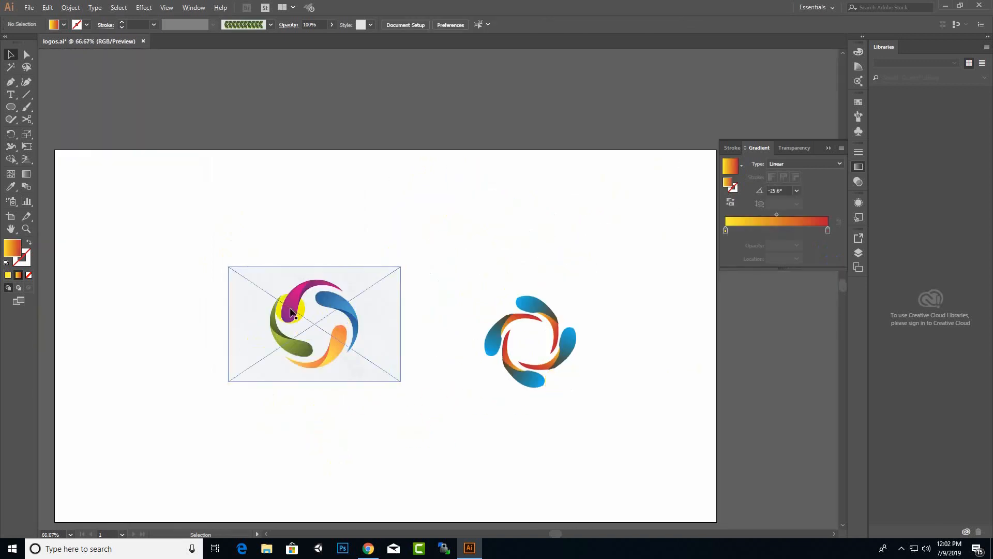
pyautogui.click(359, 352)
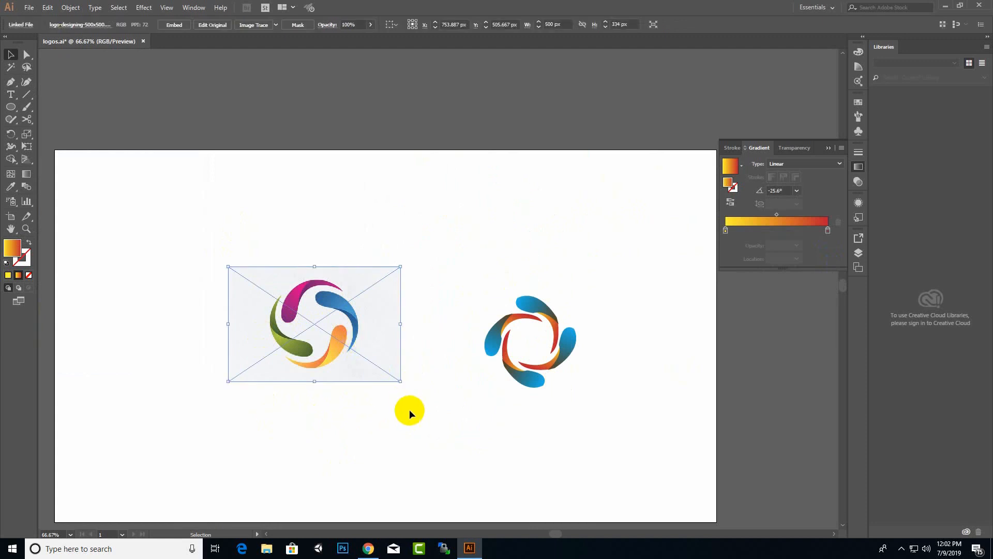
pyautogui.press('Delete')
# Move the petal ring beside the green logos.
pyautogui.moveTo(674, 234); pyautogui.dragTo(411, 462)
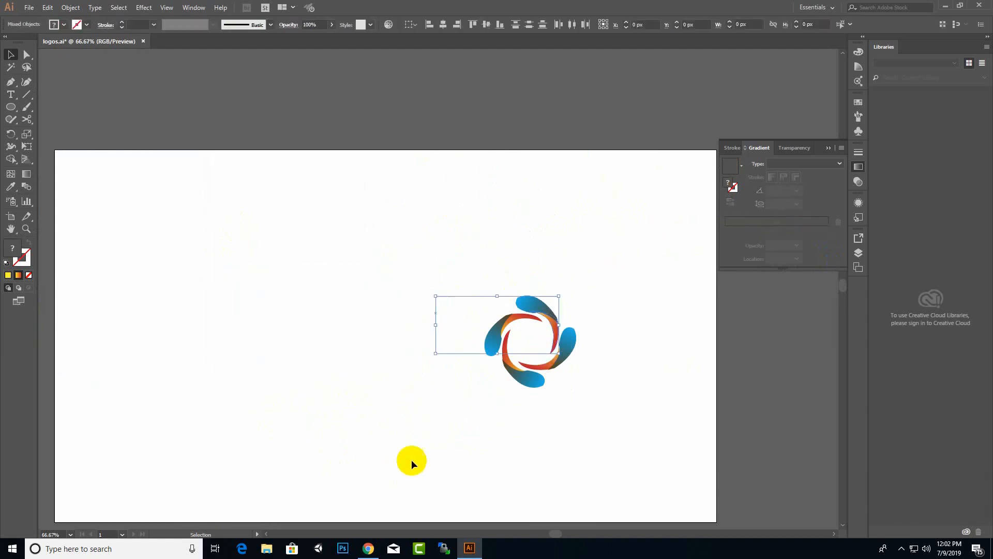
pyautogui.hotkey('ctrl', '-')
pyautogui.hotkey('ctrl', '-')
pyautogui.hotkey('ctrl', '-')
pyautogui.hotkey('ctrl', '-')
pyautogui.hotkey('ctrl', '-')
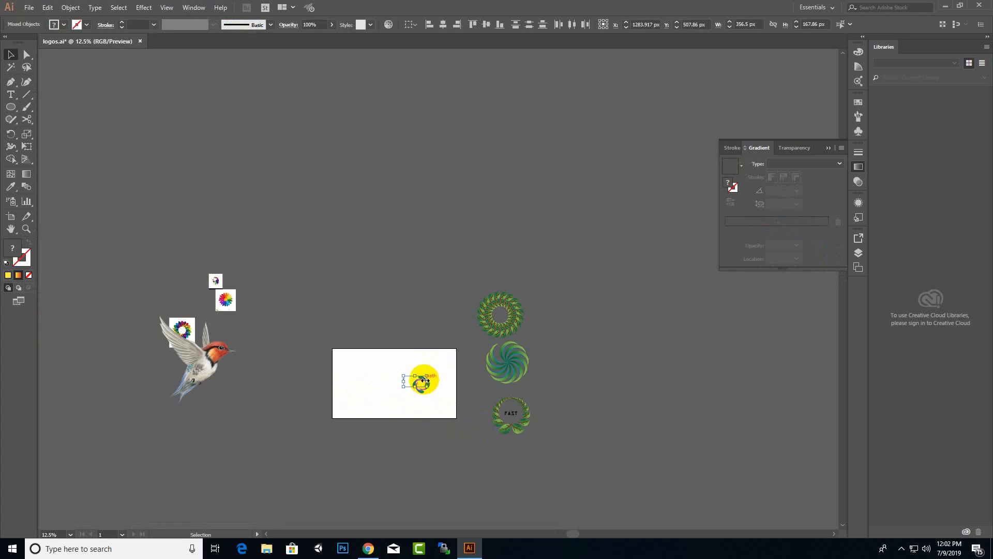
pyautogui.moveTo(418, 378); pyautogui.dragTo(469, 281)
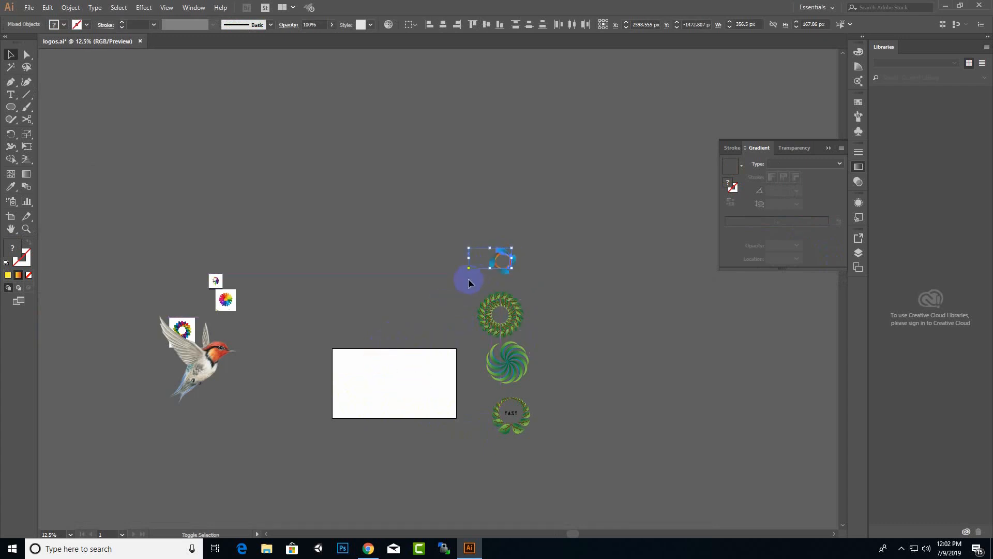
pyautogui.click(376, 346)
# Drag the rainbow flower image onto the artboard.
pyautogui.scroll(3, 222, 266)
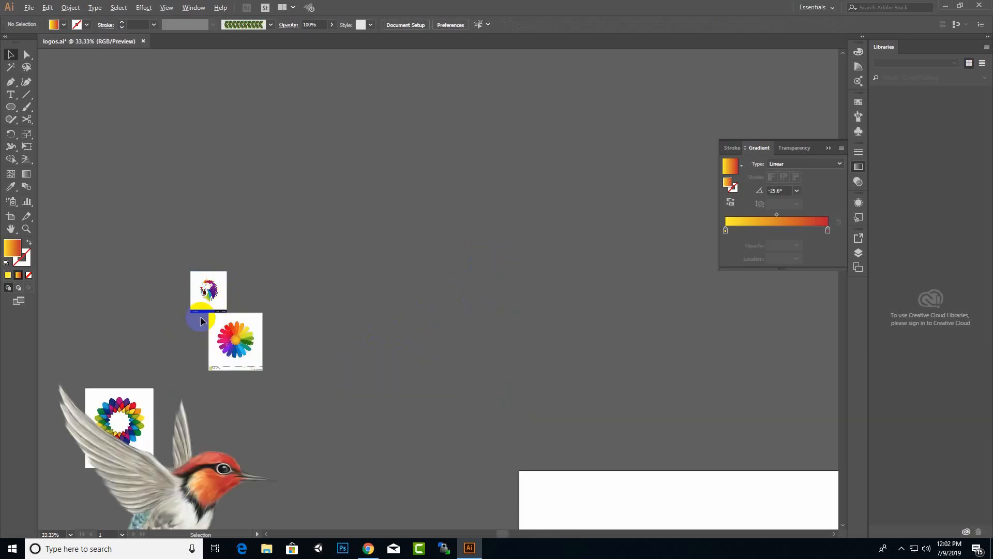
pyautogui.moveTo(256, 366); pyautogui.dragTo(629, 505)
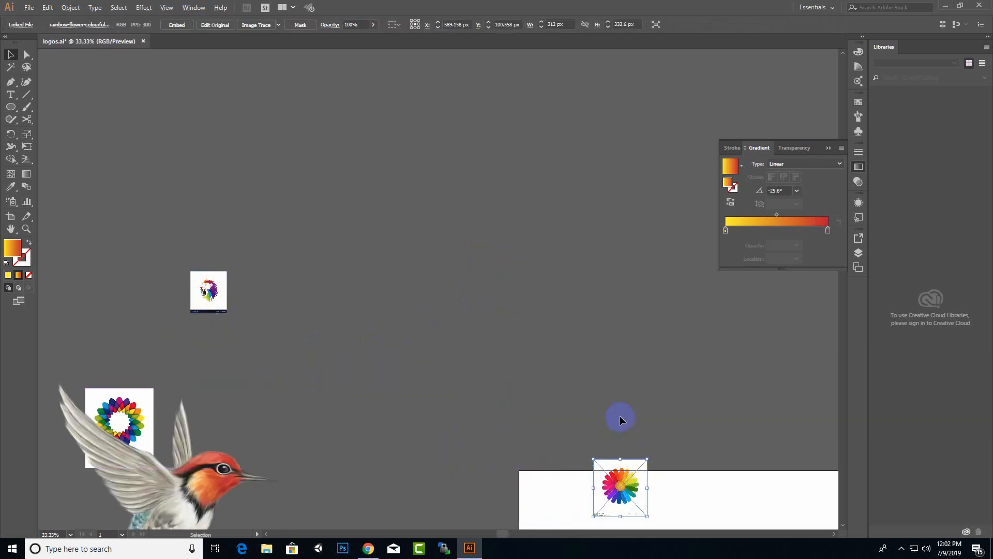
pyautogui.scroll(-3, 621, 416)
pyautogui.scroll(7, 635, 423)
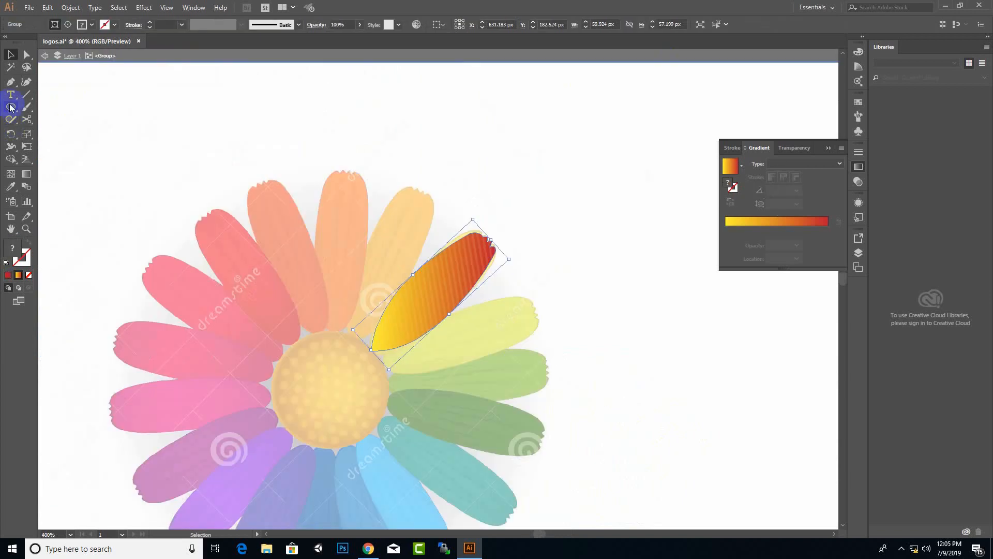
# Draw a round circle about 54 px across over the rainbow flower's centre, then select the petal.
pyautogui.press('l')
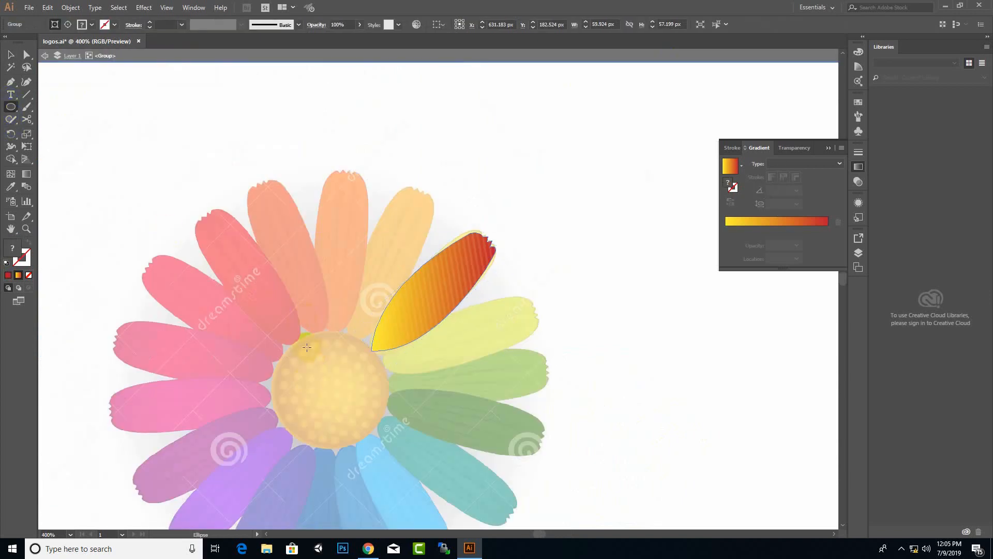
pyautogui.moveTo(291, 342); pyautogui.dragTo(378, 428)
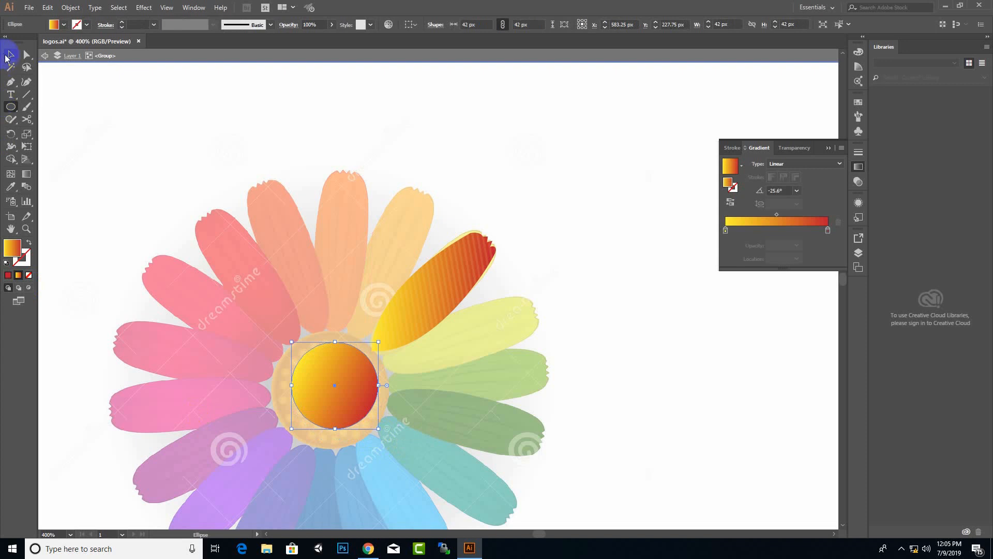
pyautogui.click(9, 55)
pyautogui.moveTo(377, 341); pyautogui.dragTo(384, 335)
pyautogui.moveTo(292, 428); pyautogui.dragTo(282, 447)
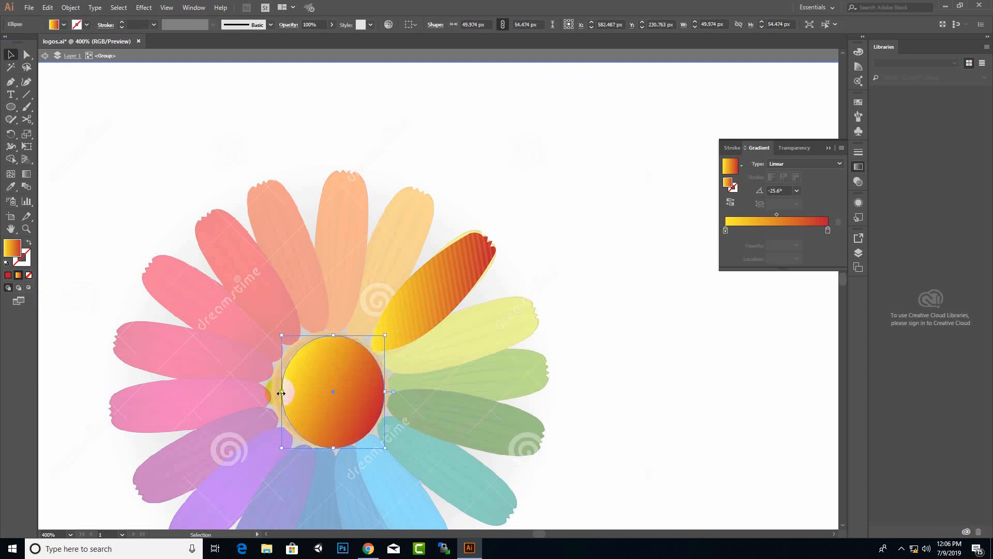
pyautogui.moveTo(282, 392); pyautogui.dragTo(273, 392)
pyautogui.click(12, 135)
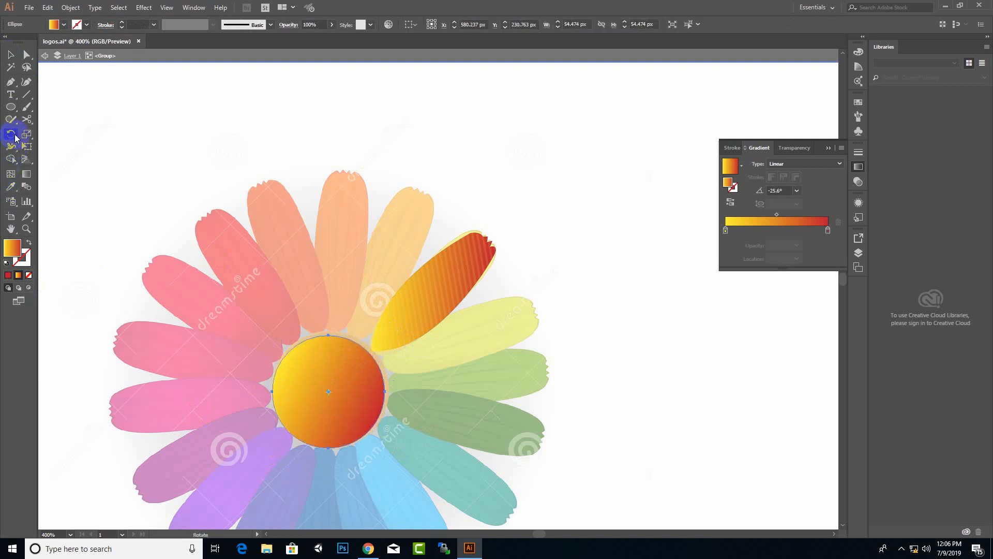
pyautogui.click(11, 56)
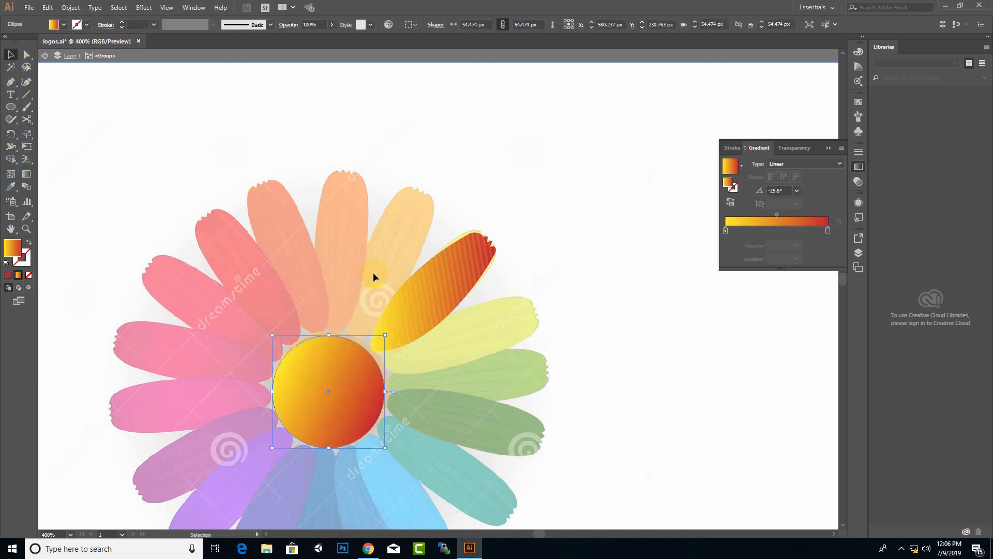
pyautogui.click(446, 296)
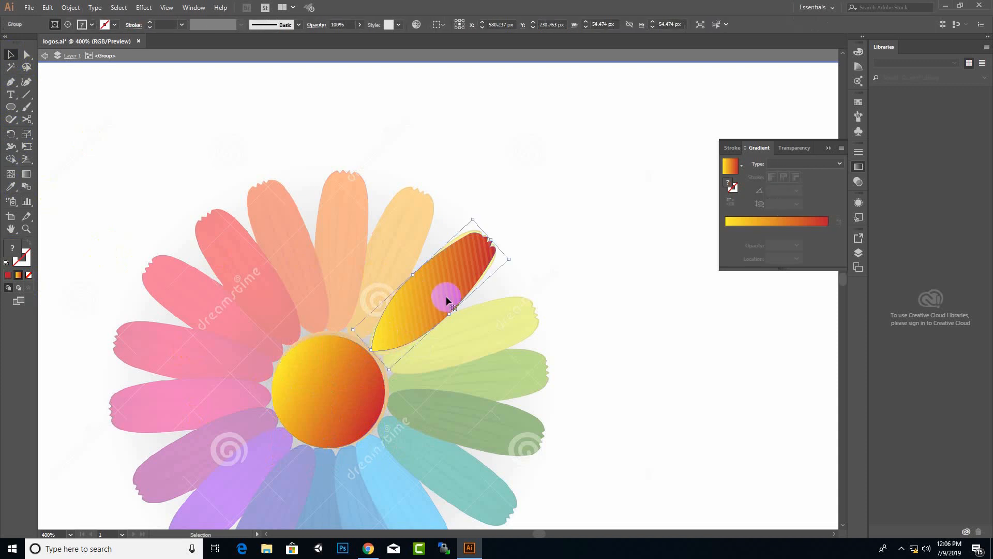
# Select the gradient petal together with the centre circle, ready to rotate.
pyautogui.click(12, 136)
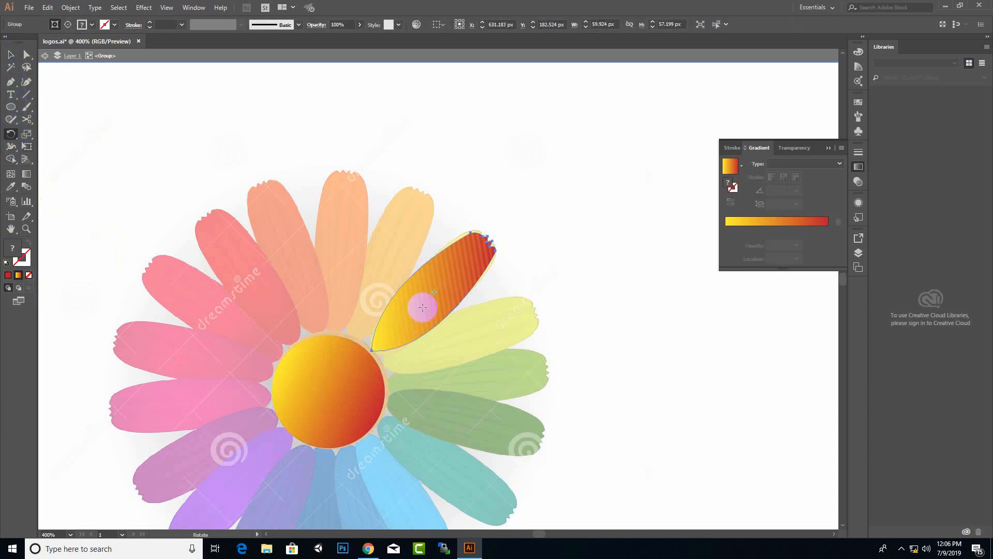
pyautogui.click(11, 55)
pyautogui.click(434, 257)
pyautogui.keyDown('shift'); pyautogui.click(321, 402); pyautogui.keyUp('shift')
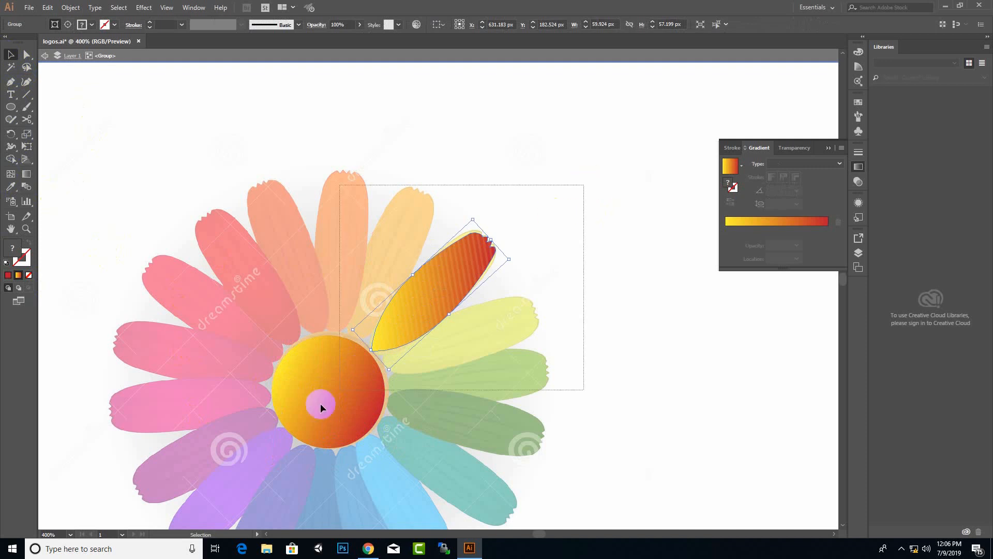
pyautogui.click(456, 268)
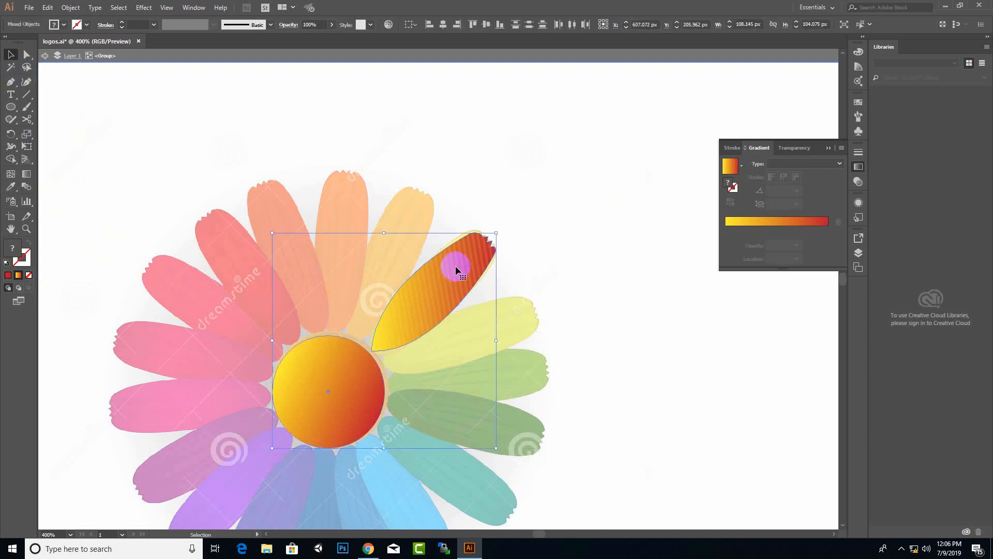
pyautogui.click(11, 95)
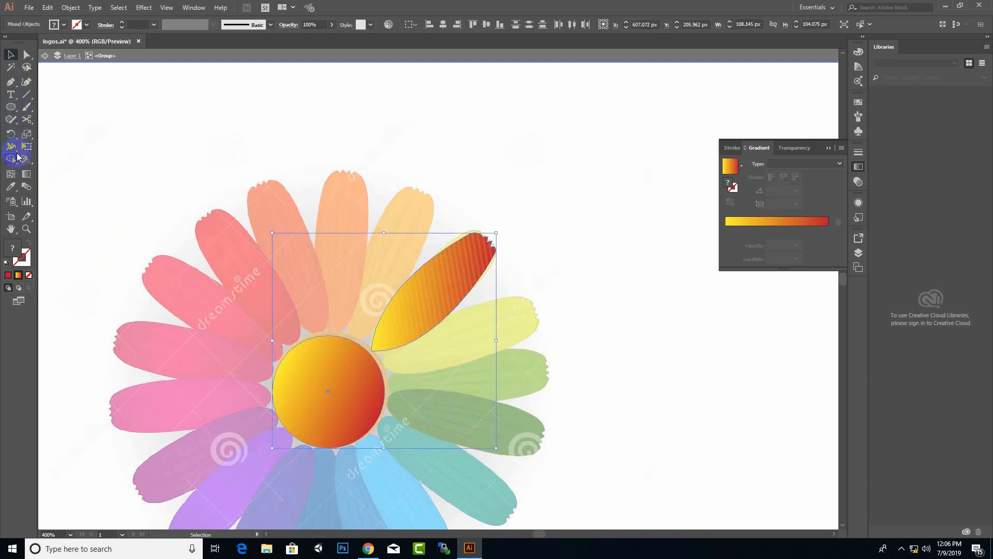
pyautogui.click(12, 135)
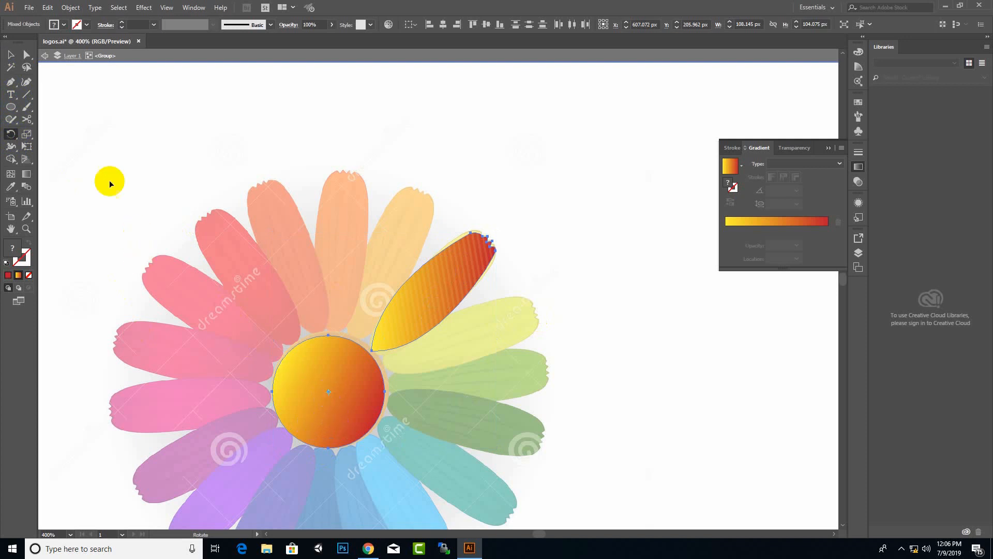
pyautogui.click(456, 296)
# Rotate a petal copy around the circle centre and repeat it with Ctrl+D to complete the ring.
pyautogui.moveTo(451, 293); pyautogui.dragTo(468, 347)
pyautogui.hotkey('ctrl', 'd')
pyautogui.hotkey('ctrl', 'd')
pyautogui.hotkey('ctrl', 'd')
pyautogui.hotkey('ctrl', 'd')
pyautogui.hotkey('ctrl', 'd')
pyautogui.hotkey('ctrl', 'd')
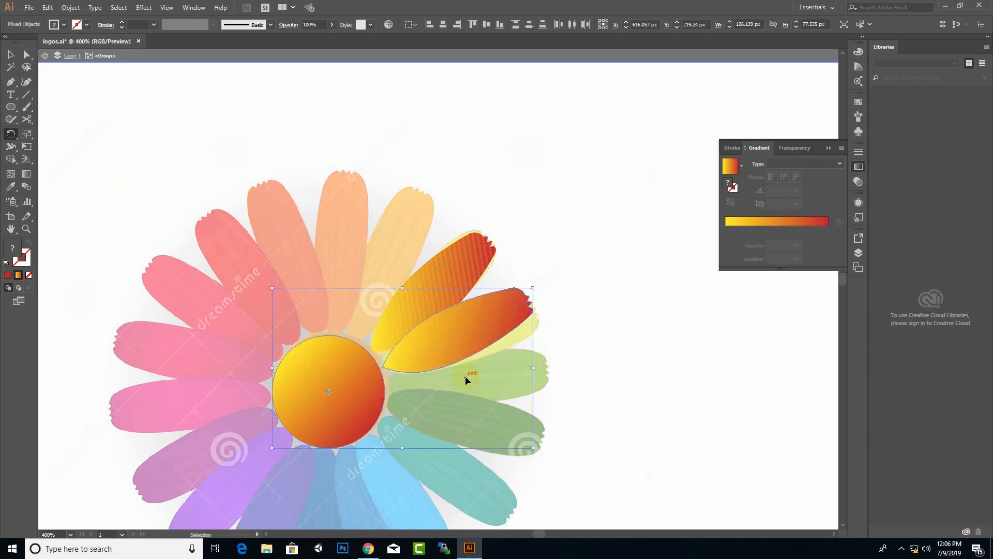
pyautogui.hotkey('ctrl', 'd')
pyautogui.hotkey('ctrl', 'd')
pyautogui.hotkey('ctrl', 'd')
pyautogui.hotkey('ctrl', 'd')
pyautogui.hotkey('ctrl', 'd')
pyautogui.hotkey('ctrl', 'd')
pyautogui.hotkey('ctrl', 'd')
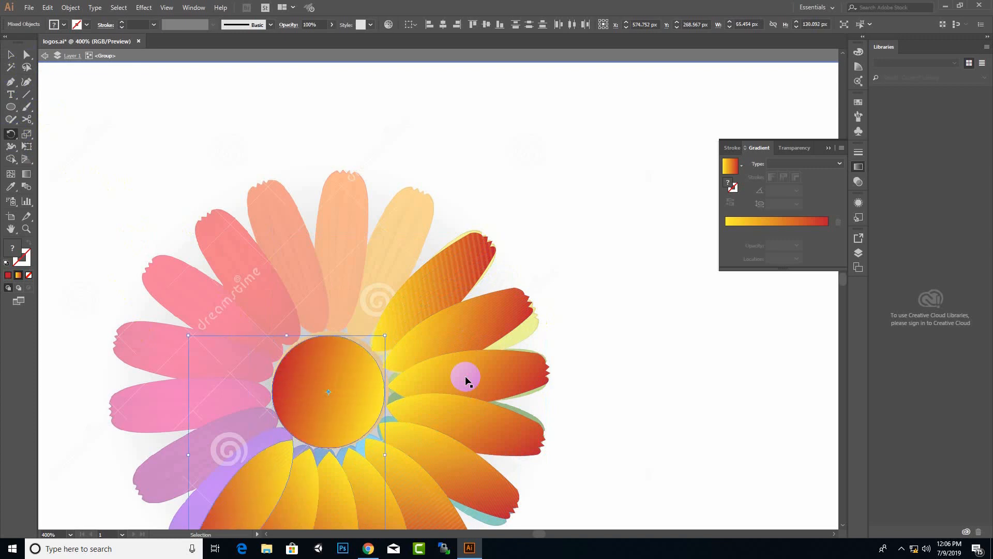
pyautogui.hotkey('ctrl', 'd')
pyautogui.hotkey('ctrl', 'd')
pyautogui.hotkey('ctrl', 'd')
pyautogui.hotkey('ctrl', 'd')
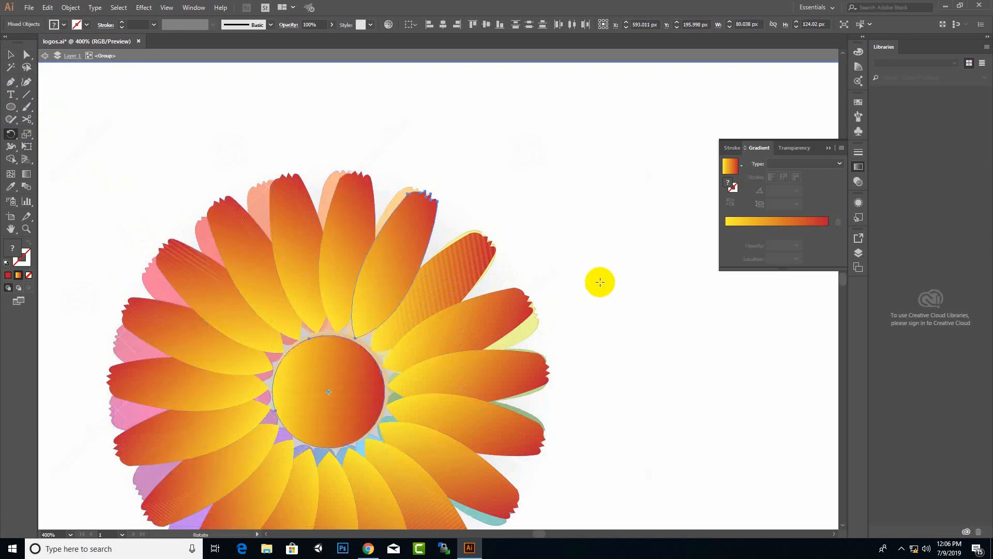
# Move the finished gradient flower aside, away from the rainbow reference.
pyautogui.scroll(-5, 598, 282)
pyautogui.click(10, 55)
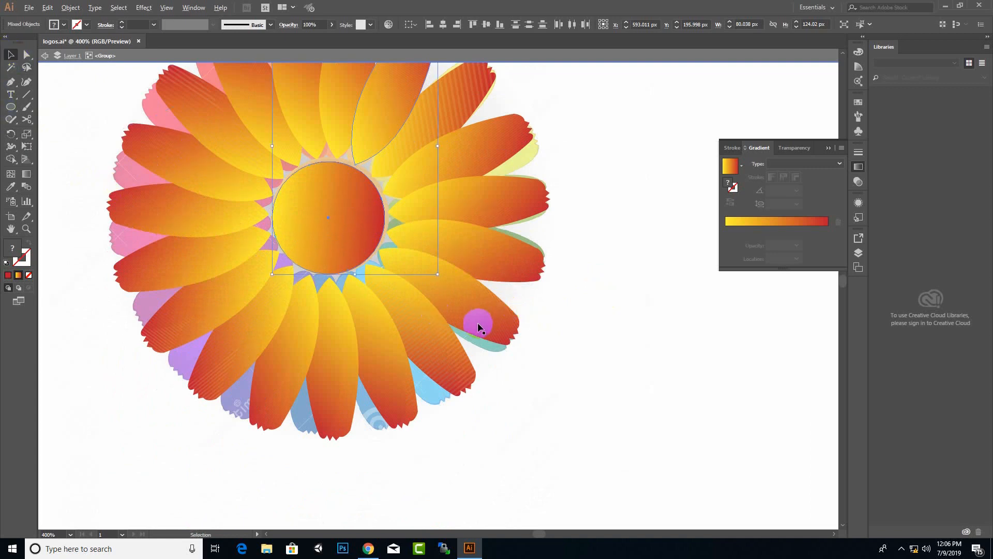
pyautogui.scroll(-3, 477, 319)
pyautogui.moveTo(523, 184); pyautogui.dragTo(300, 394)
pyautogui.moveTo(428, 315); pyautogui.dragTo(598, 239)
pyautogui.scroll(-4, 459, 337)
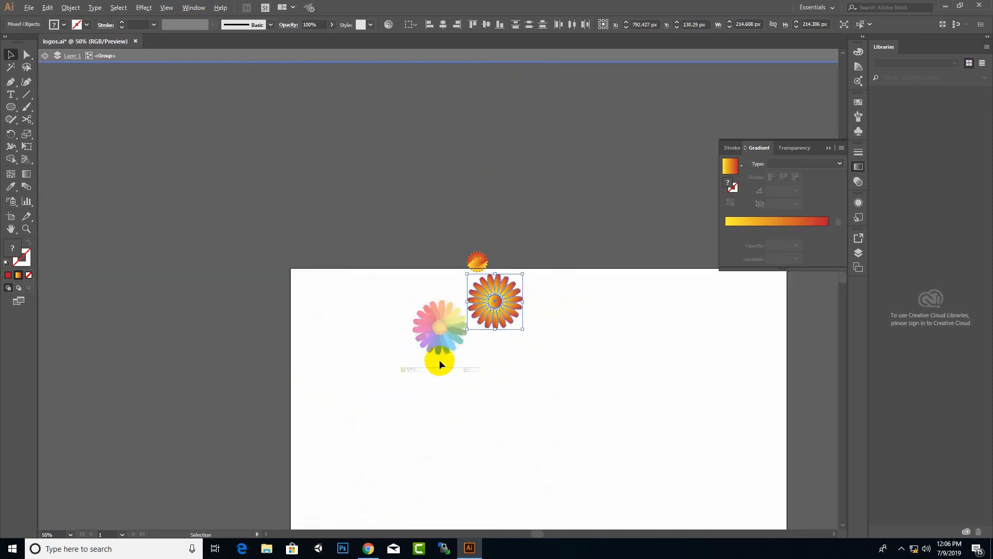
pyautogui.moveTo(501, 312); pyautogui.dragTo(645, 165)
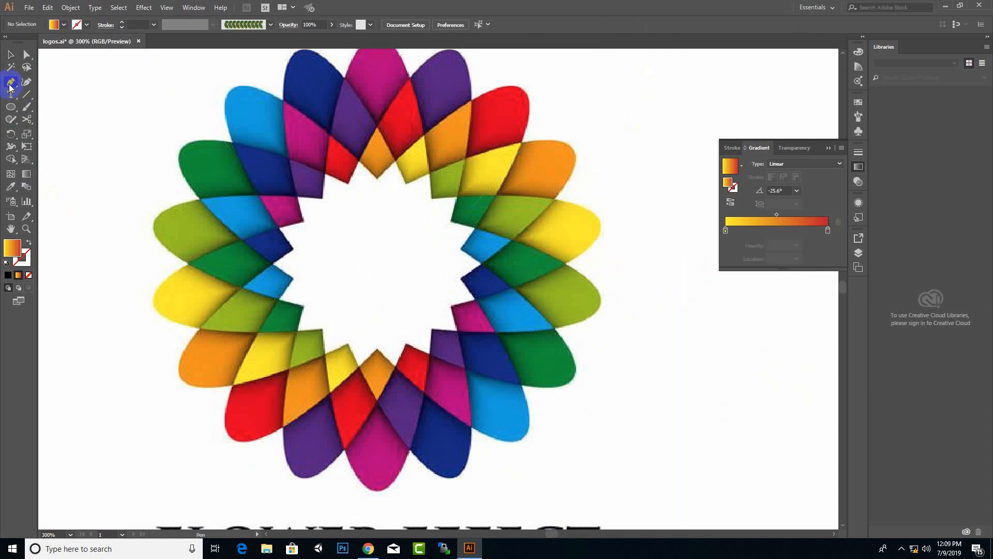
# Trace a four-point diamond over the top inner petal tip of the rainbow ring.
pyautogui.click(361, 163)
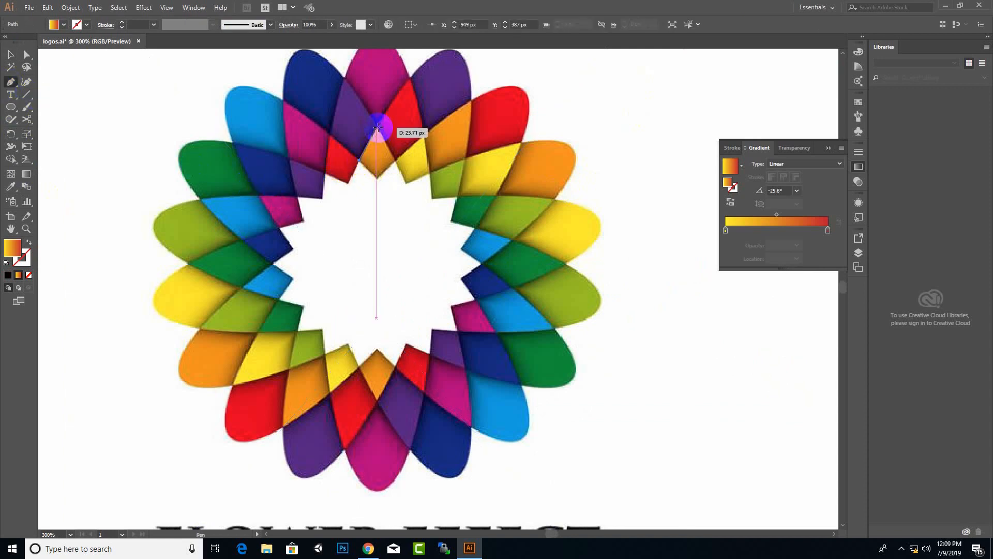
pyautogui.click(376, 126)
pyautogui.click(394, 162)
pyautogui.click(377, 179)
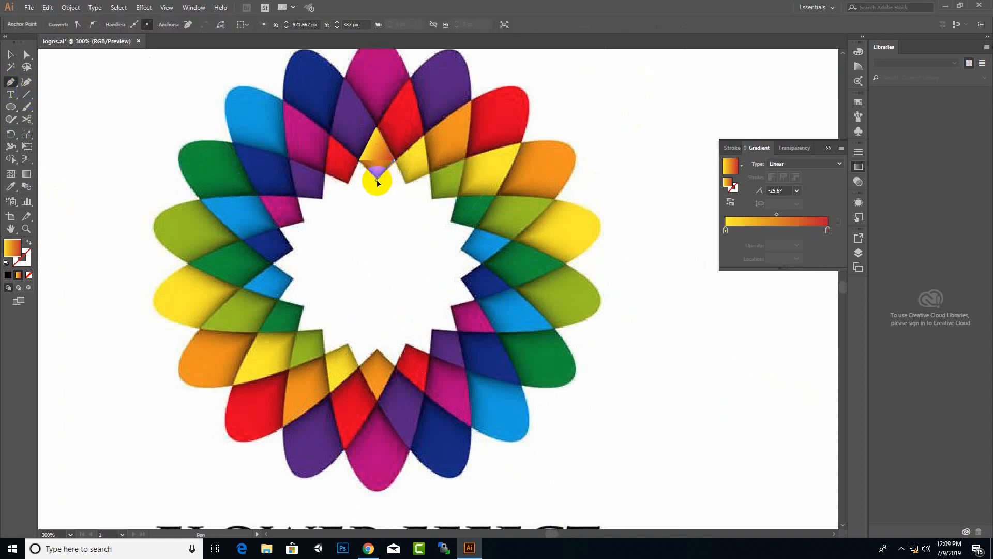
pyautogui.click(12, 56)
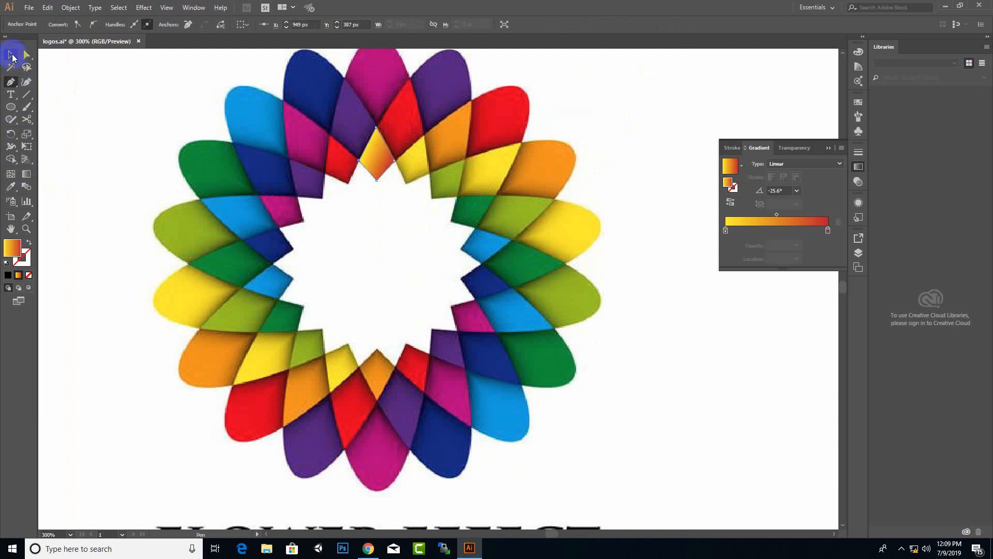
# Draw a small 23.5 px circle below the diamond and select both shapes.
pyautogui.click(11, 108)
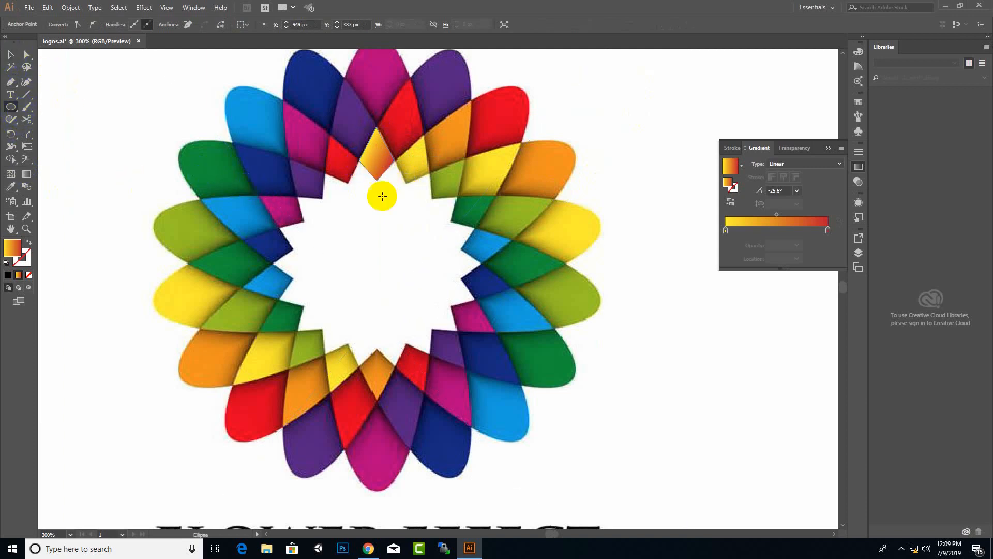
pyautogui.moveTo(383, 180); pyautogui.dragTo(389, 274)
pyautogui.click(11, 54)
pyautogui.keyDown('shift'); pyautogui.click(380, 170); pyautogui.keyUp('shift')
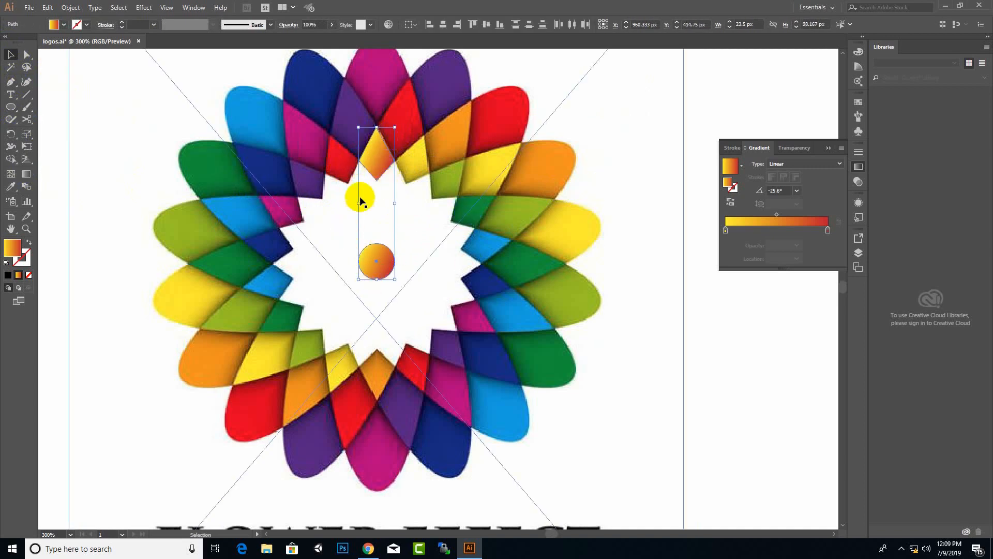
pyautogui.click(11, 135)
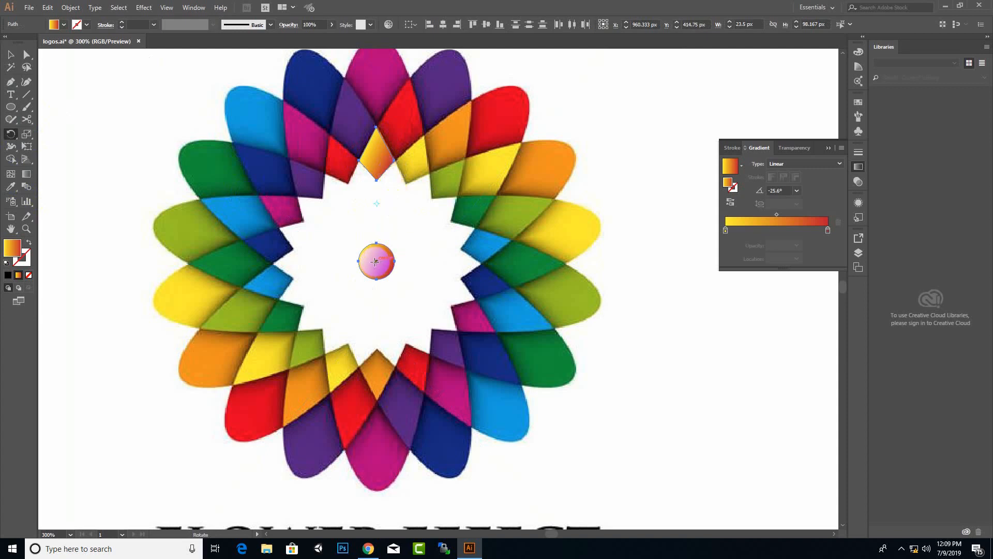
# Rotate a diamond copy around the circle centre and repeat with Ctrl+D to complete the ring.
pyautogui.click(376, 261)
pyautogui.moveTo(381, 159); pyautogui.dragTo(417, 181)
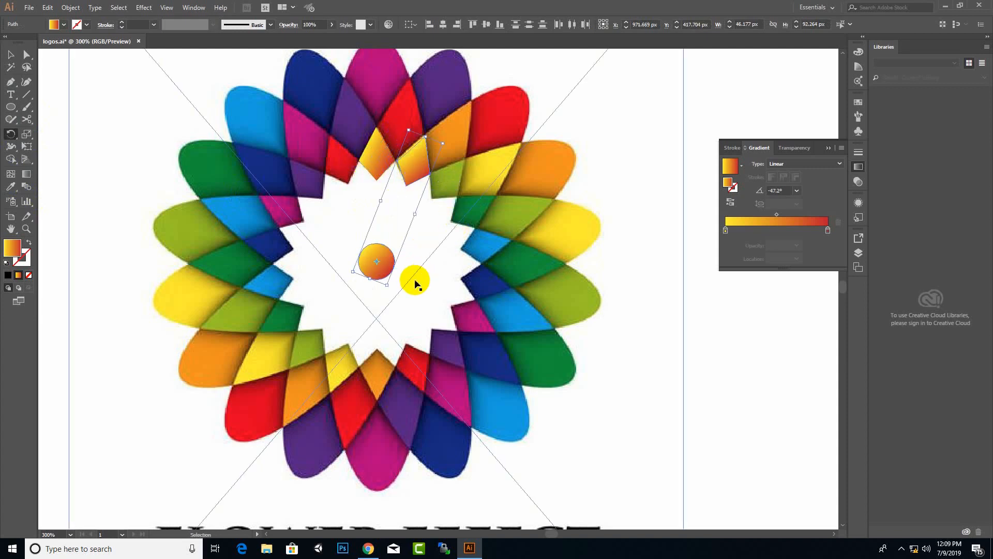
pyautogui.hotkey('ctrl', 'd')
pyautogui.hotkey('ctrl', 'd')
pyautogui.hotkey('ctrl', 'd')
pyautogui.hotkey('ctrl', 'd')
pyautogui.hotkey('ctrl', 'd')
pyautogui.hotkey('ctrl', 'd')
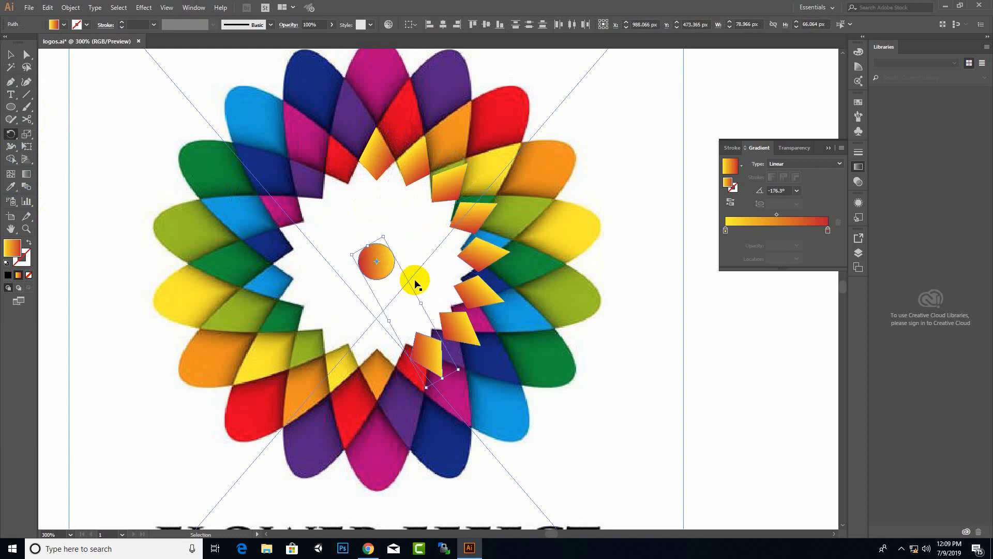
pyautogui.hotkey('ctrl', 'd')
pyautogui.hotkey('ctrl', 'd')
pyautogui.hotkey('ctrl', 'd')
pyautogui.hotkey('ctrl', 'd')
pyautogui.hotkey('ctrl', 'd')
pyautogui.hotkey('ctrl', 'd')
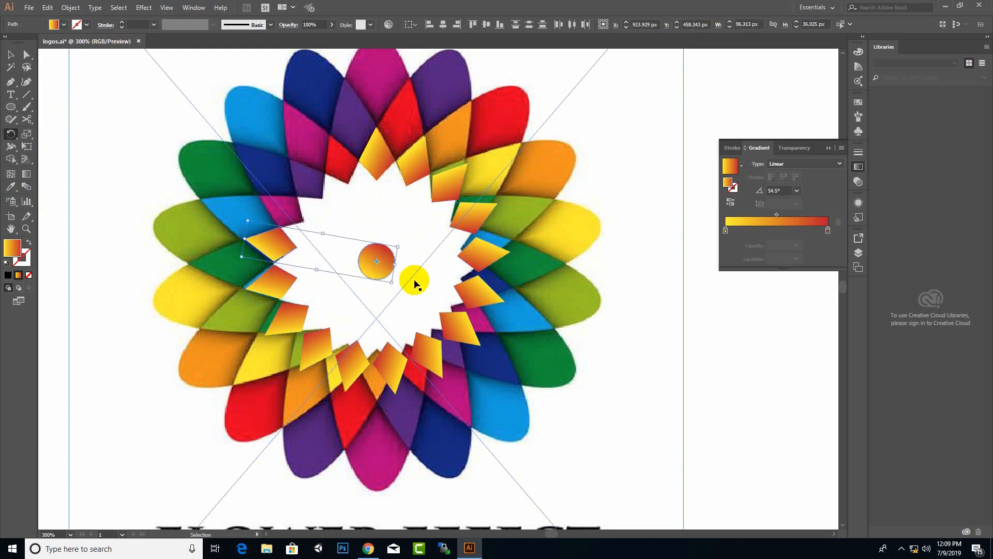
pyautogui.hotkey('ctrl', 'd')
pyautogui.hotkey('ctrl', 'd')
pyautogui.hotkey('ctrl', 'd')
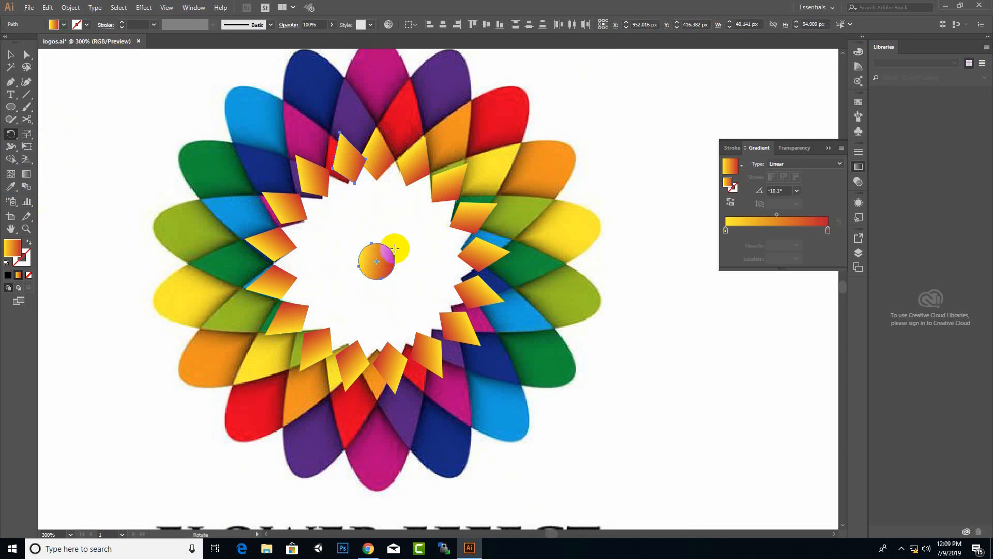
# Select the reference flower image.
pyautogui.click(10, 60)
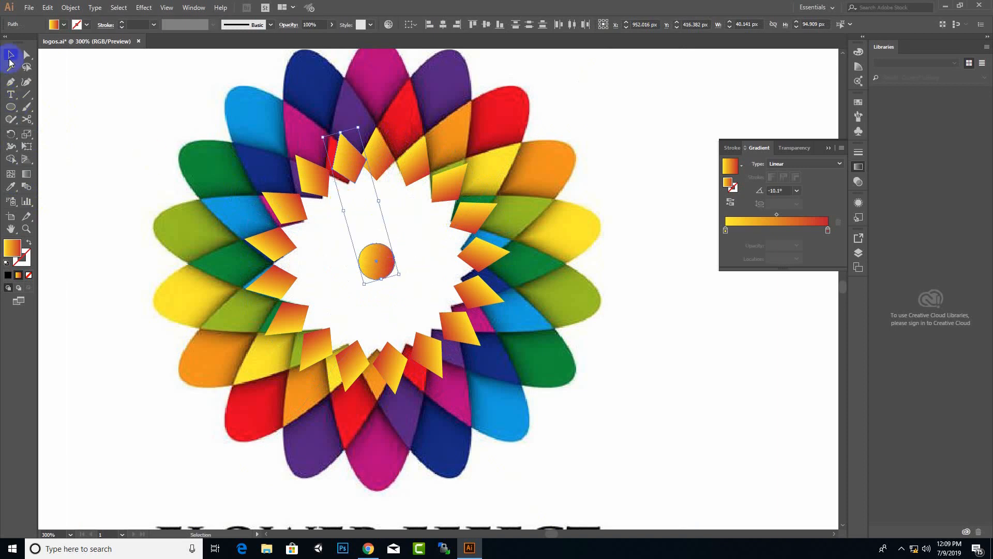
pyautogui.click(391, 370)
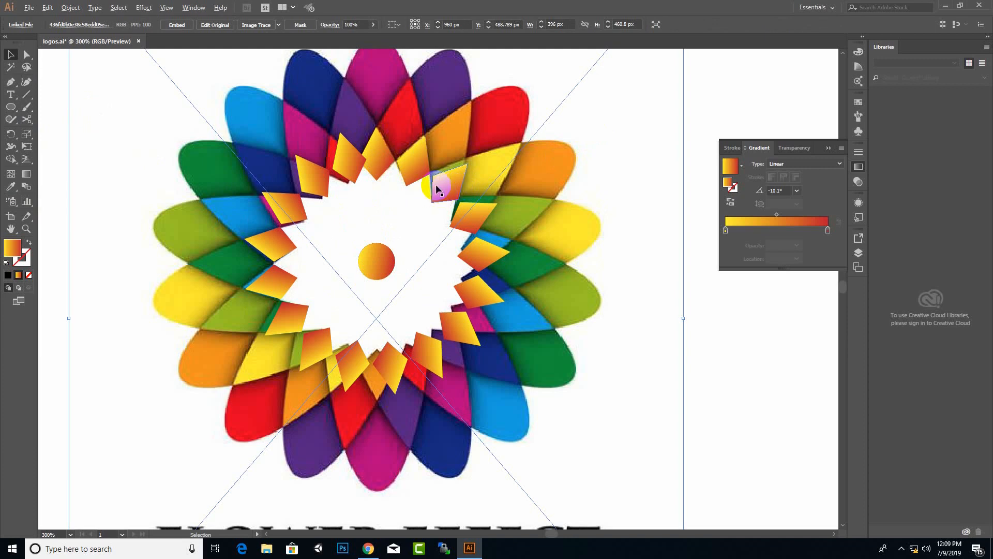
pyautogui.scroll(1, 333, 162)
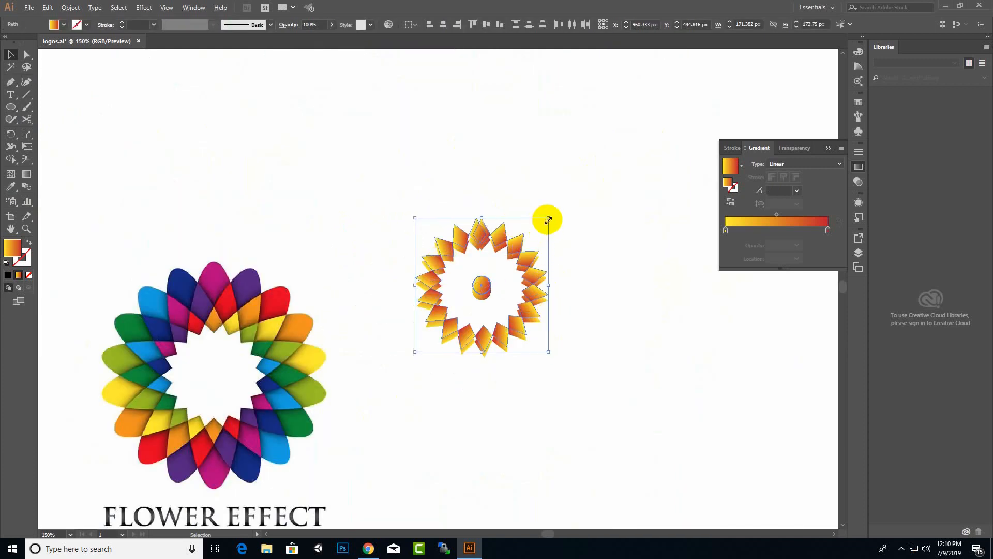
# Enlarge and nudge the diamond ring, then apply the Fading Sky gradient to it.
pyautogui.moveTo(547, 218); pyautogui.dragTo(564, 201)
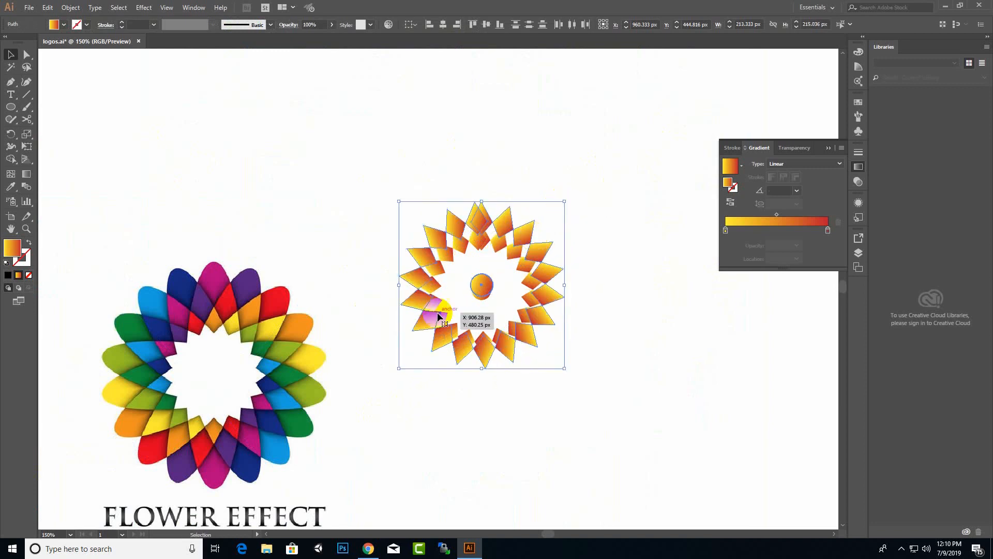
pyautogui.scroll(2, 467, 296)
pyautogui.moveTo(537, 162)
pyautogui.mouseDown()
pyautogui.moveTo(529, 169)
pyautogui.moveTo(537, 160)
pyautogui.mouseUp()
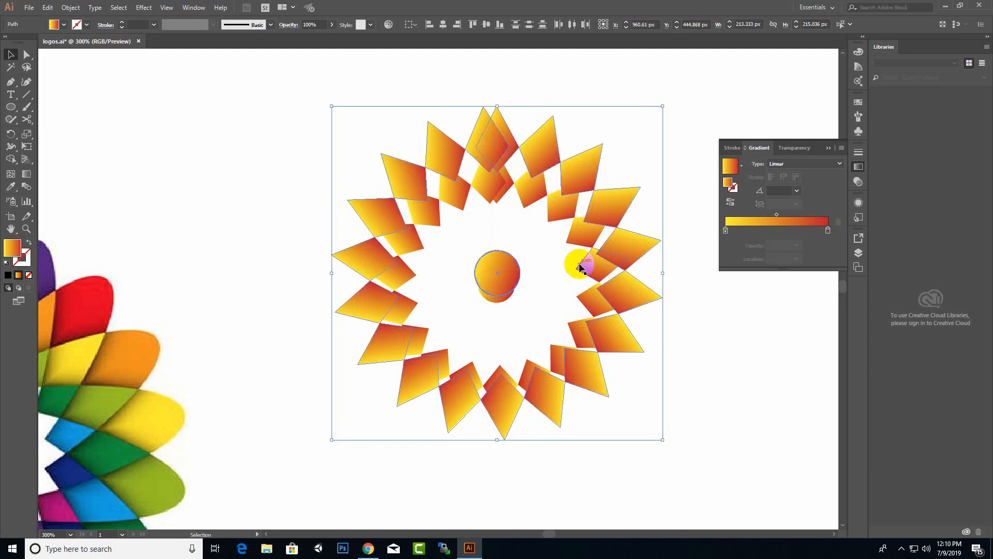
pyautogui.click(739, 184)
pyautogui.click(663, 219)
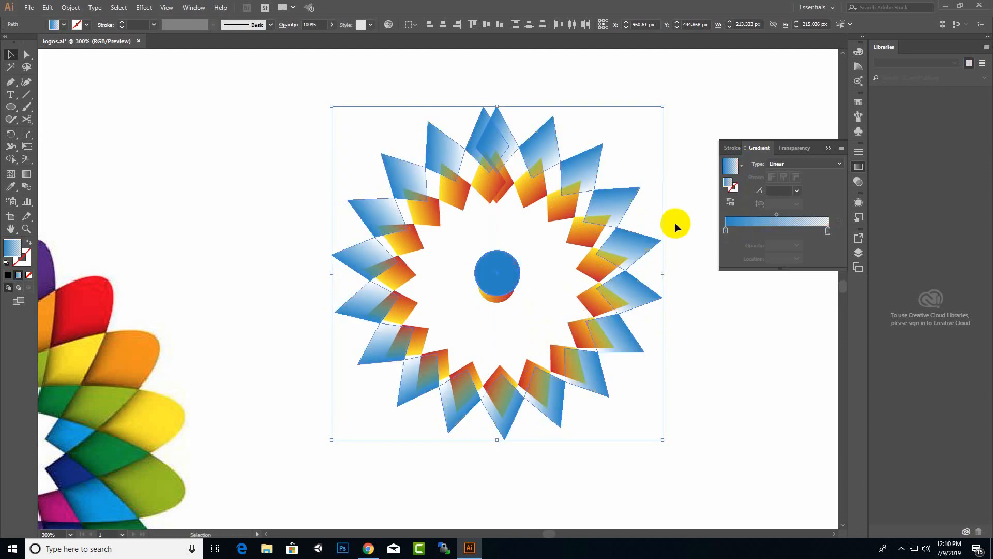
# Send the selected shapes backward and then to the back, and nudge the star artwork down.
pyautogui.rightClick(619, 203)
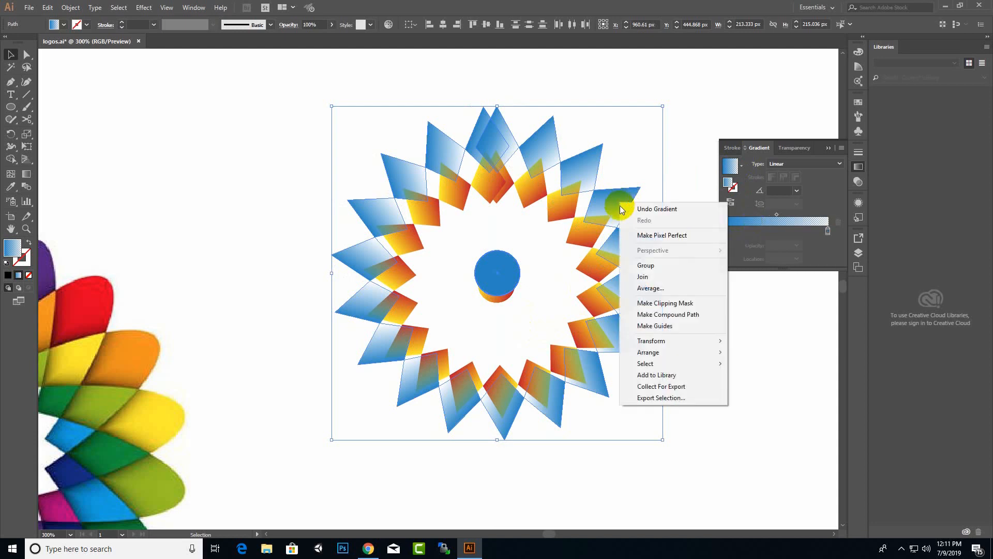
pyautogui.moveTo(662, 343)
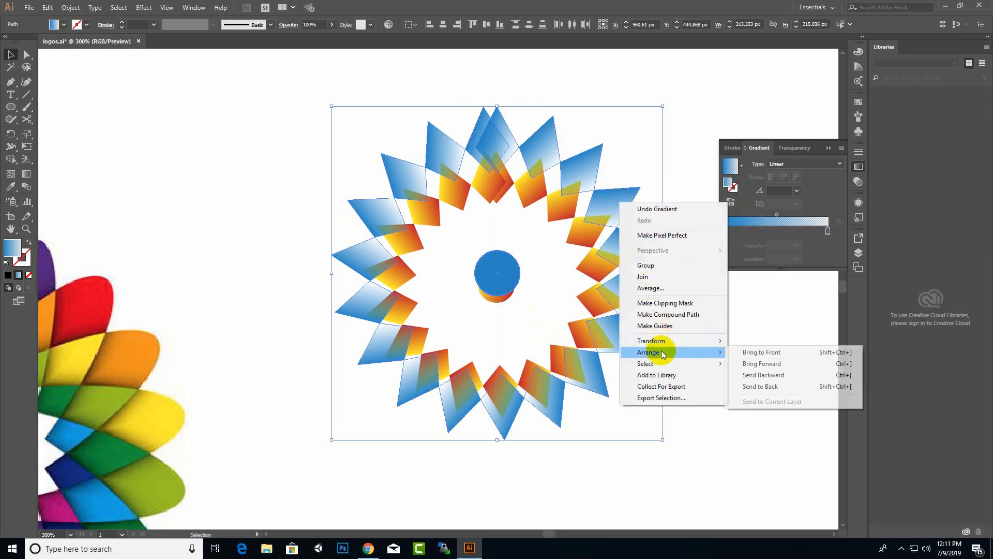
pyautogui.click(752, 375)
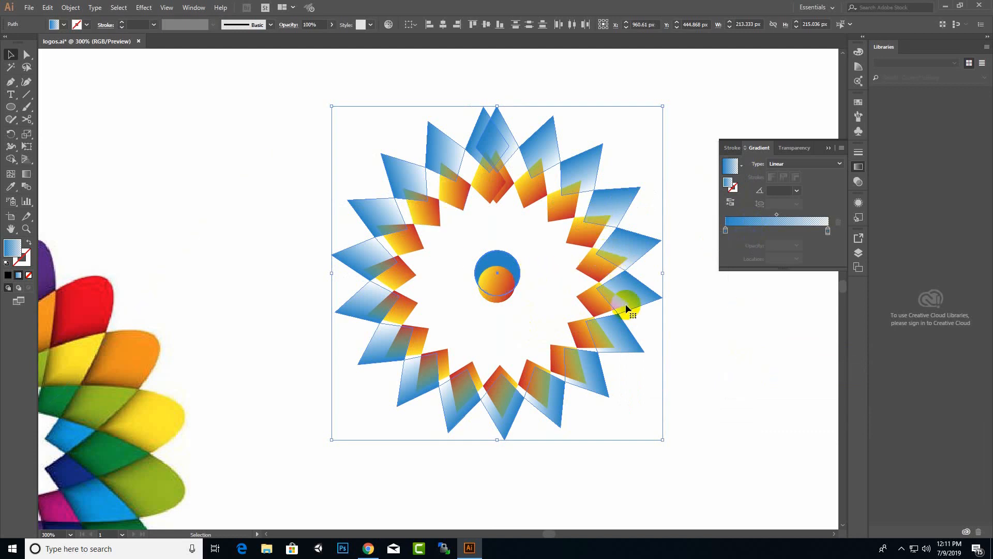
pyautogui.rightClick(582, 164)
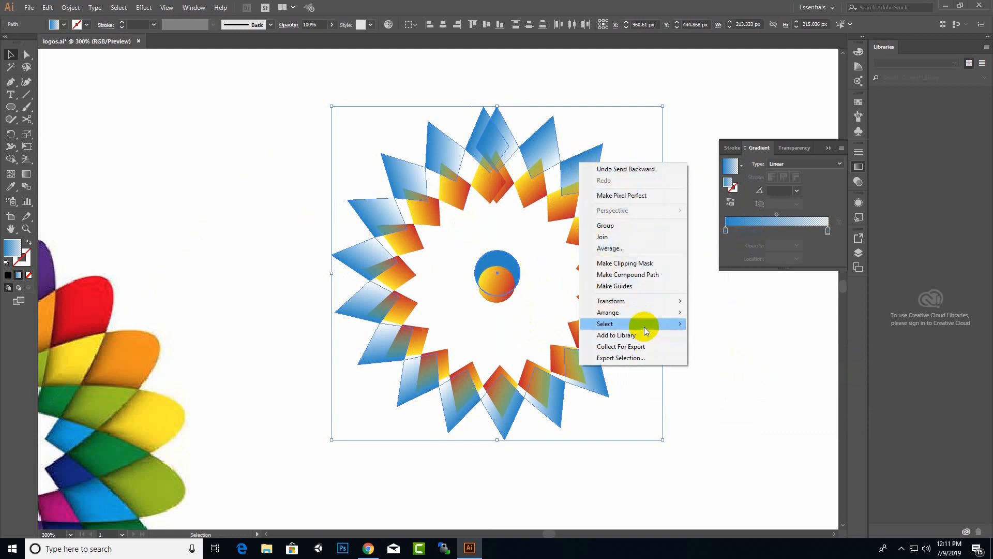
pyautogui.moveTo(644, 302)
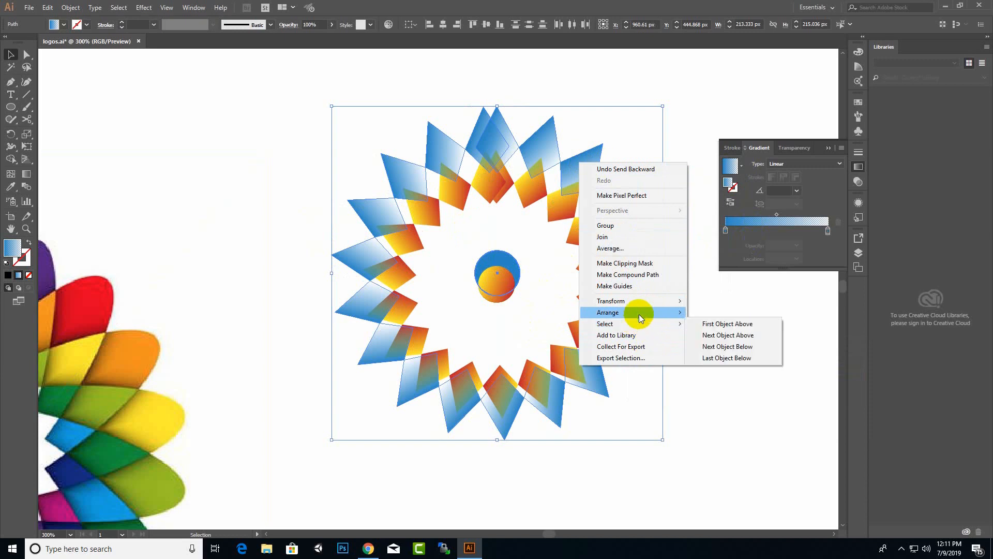
pyautogui.click(729, 344)
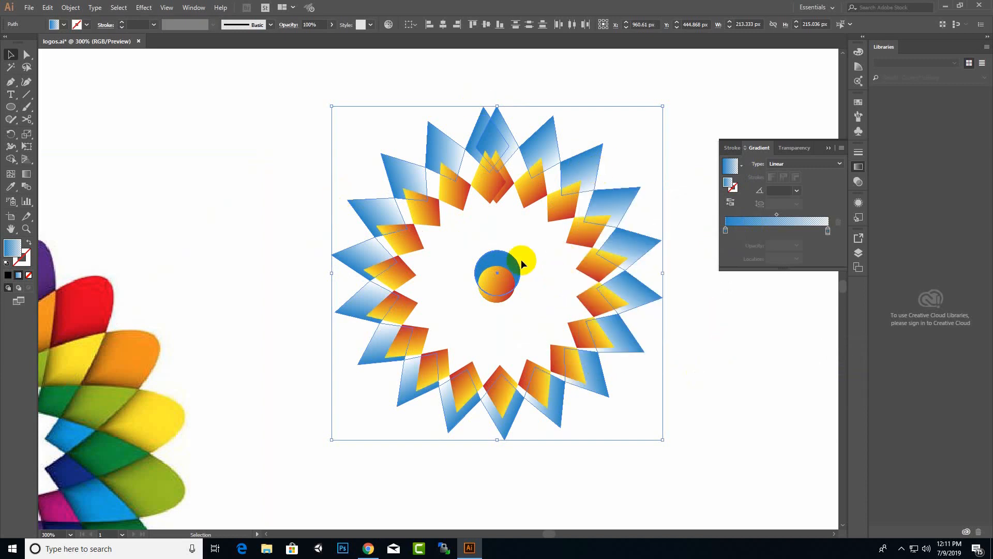
pyautogui.moveTo(549, 135); pyautogui.dragTo(547, 146)
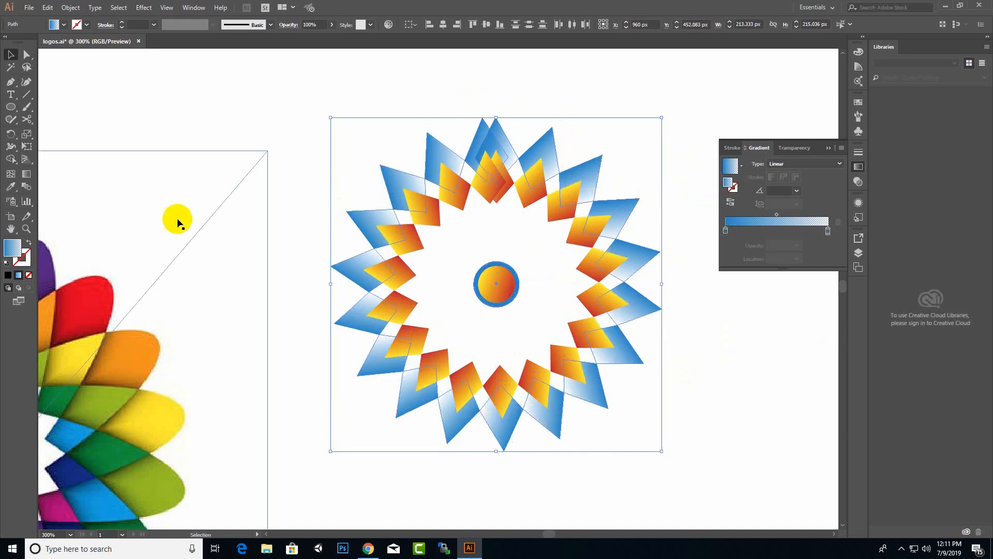
# Duplicate the star artwork and resize the copy.
pyautogui.click(595, 310)
pyautogui.scroll(-1, 590, 307)
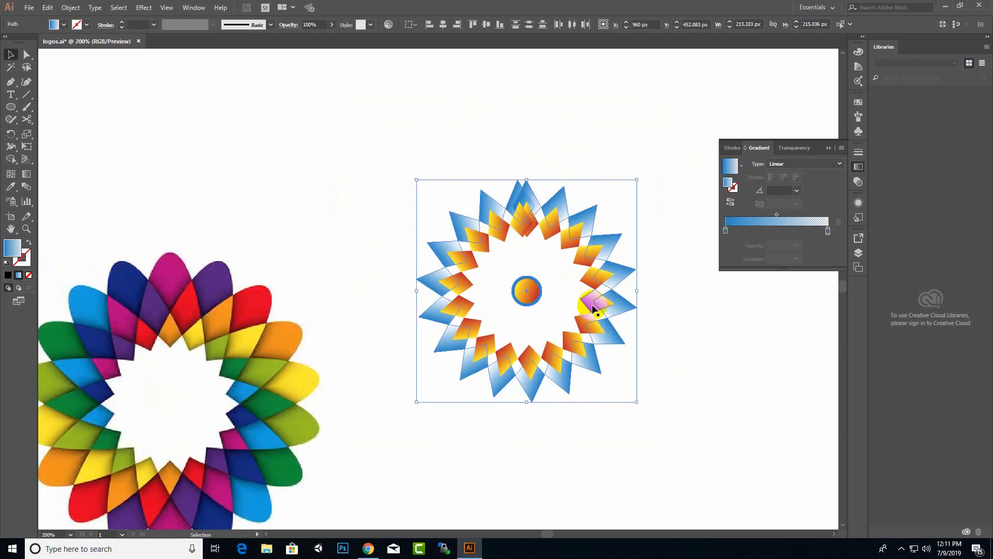
pyautogui.moveTo(610, 243); pyautogui.dragTo(619, 242)
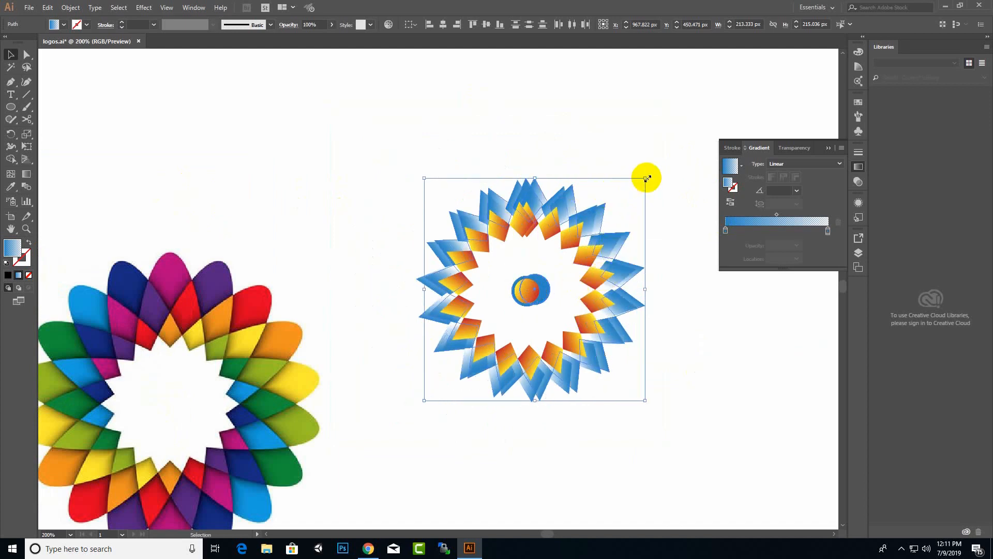
pyautogui.moveTo(647, 178); pyautogui.dragTo(648, 177)
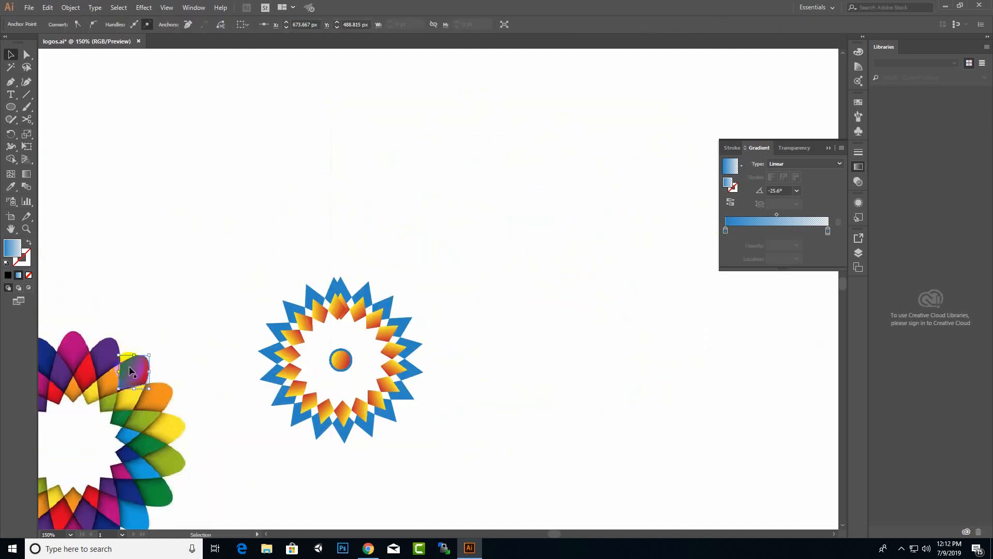
# Place a blue-gradient petal at the star ring's top-right edge and shrink it to about 36.5 by 41 px.
pyautogui.moveTo(129, 367); pyautogui.dragTo(378, 255)
pyautogui.scroll(3, 390, 310)
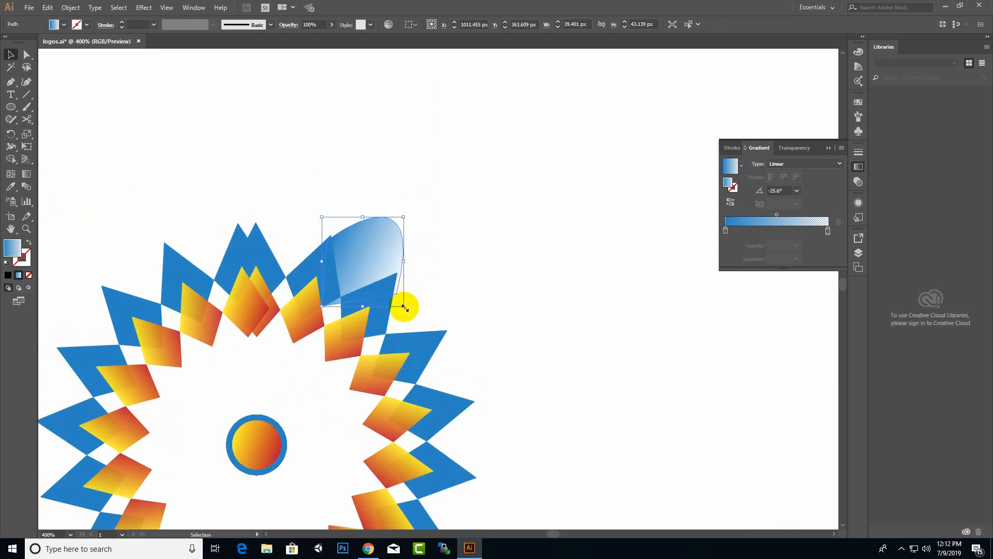
pyautogui.moveTo(404, 307); pyautogui.dragTo(398, 301)
pyautogui.moveTo(378, 252); pyautogui.dragTo(377, 251)
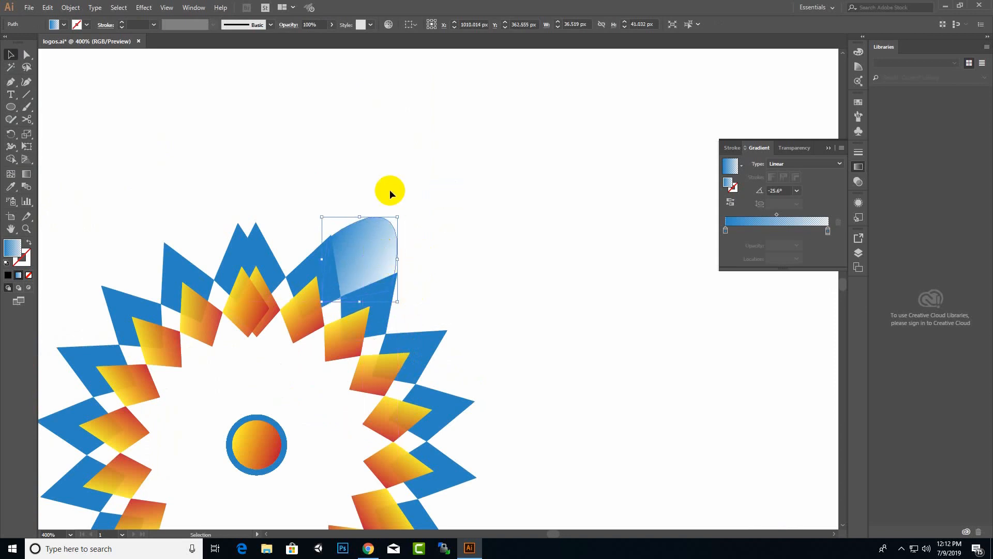
pyautogui.scroll(-2, 462, 215)
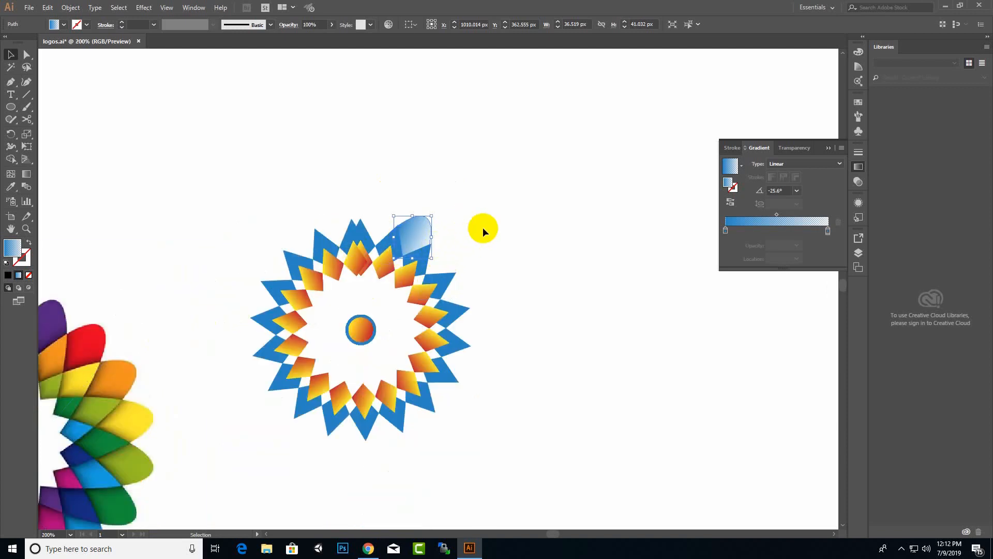
# Rotate a petal copy around the centre circle and repeat it with Ctrl+D to complete the ring.
pyautogui.keyDown('shift'); pyautogui.click(359, 329); pyautogui.keyUp('shift')
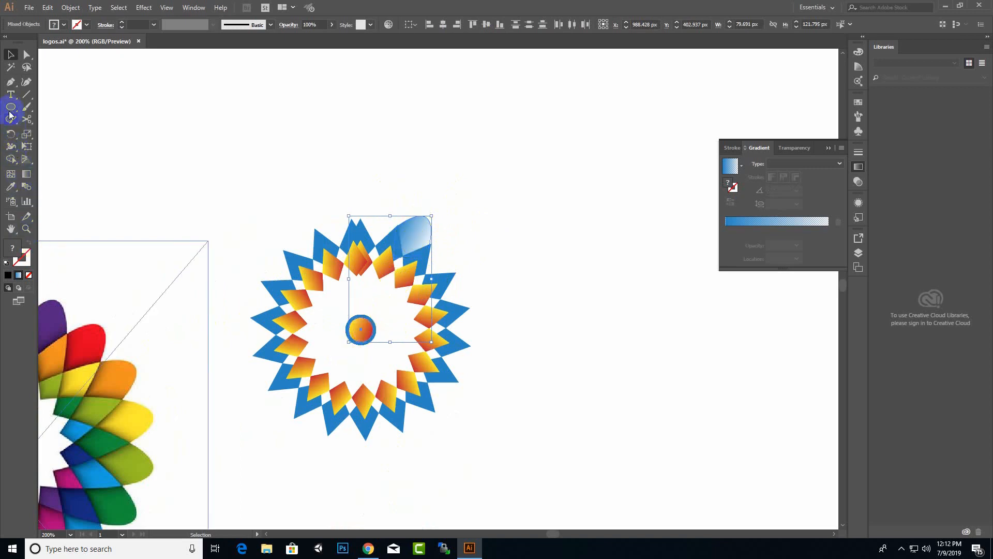
pyautogui.click(11, 133)
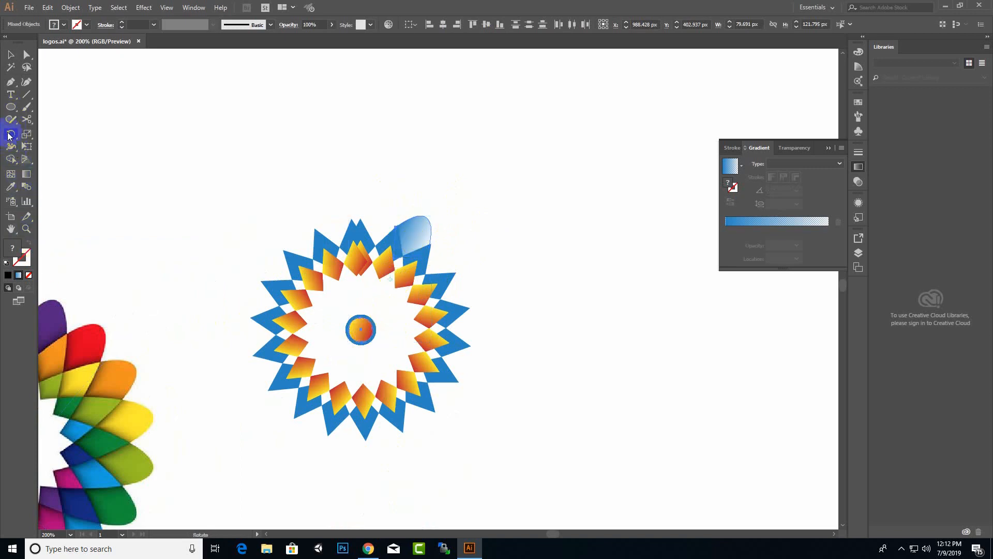
pyautogui.click(361, 332)
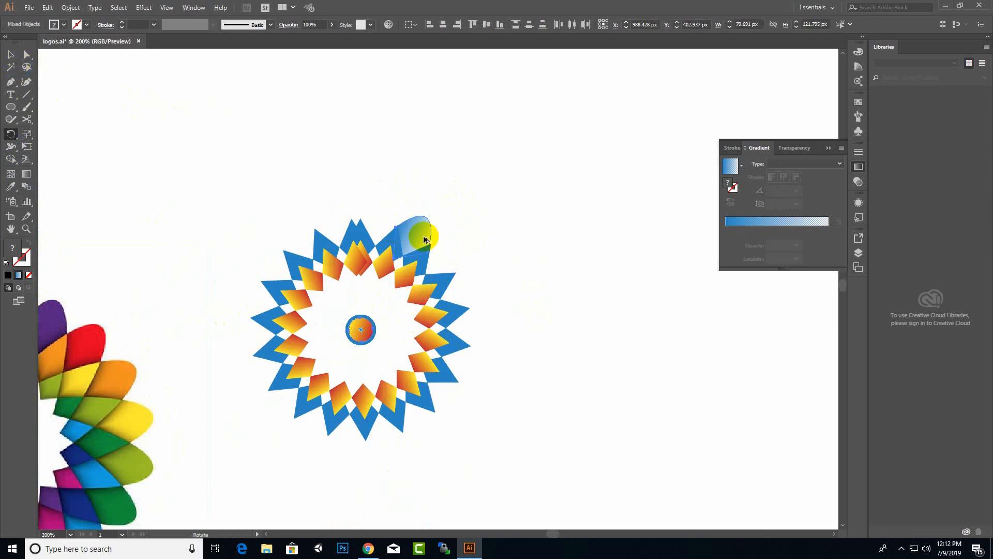
pyautogui.moveTo(424, 240); pyautogui.dragTo(449, 270)
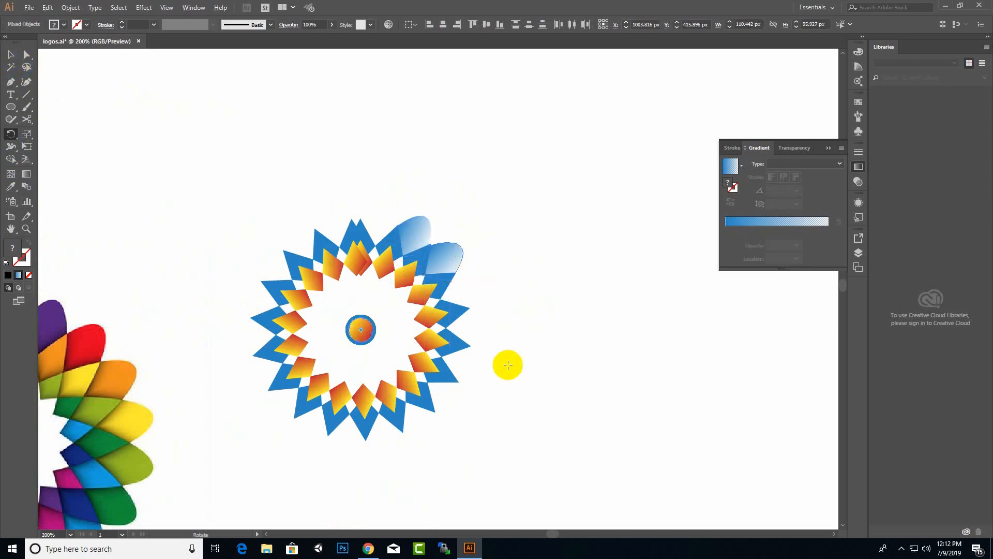
pyautogui.hotkey('ctrl', 'd')
pyautogui.hotkey('ctrl', 'd')
pyautogui.hotkey('ctrl', 'd')
pyautogui.hotkey('ctrl', 'd')
pyautogui.hotkey('ctrl', 'd')
pyautogui.hotkey('ctrl', 'd')
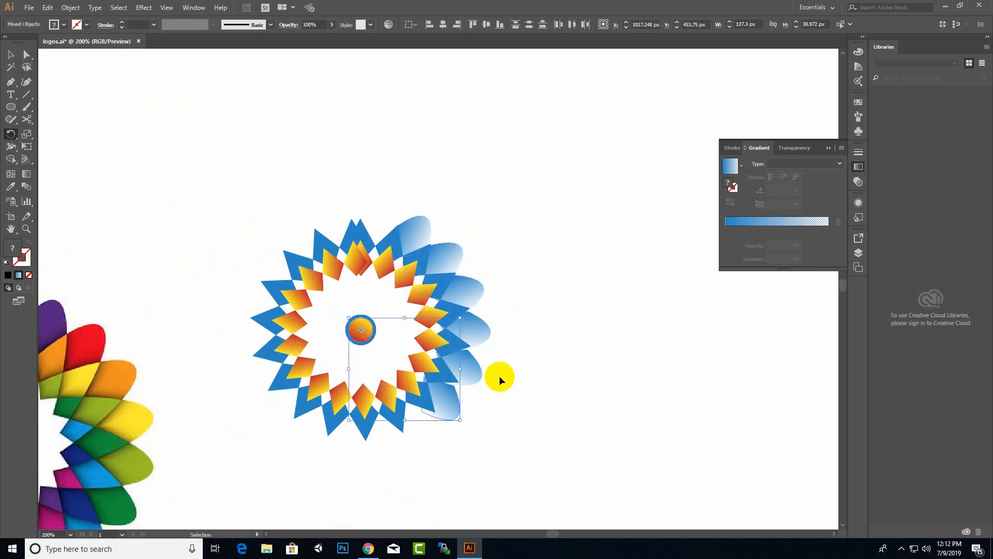
pyautogui.hotkey('ctrl', 'd')
pyautogui.hotkey('ctrl', 'd')
pyautogui.hotkey('ctrl', 'd')
pyautogui.hotkey('ctrl', 'd')
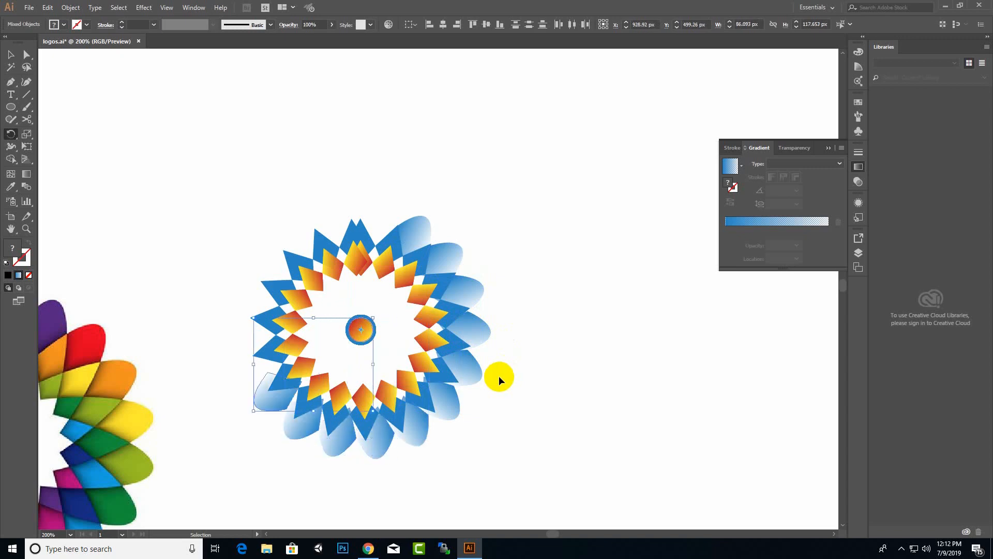
pyautogui.hotkey('ctrl', 'd')
pyautogui.hotkey('ctrl', 'd')
pyautogui.hotkey('ctrl', 'd')
pyautogui.hotkey('ctrl', 'd')
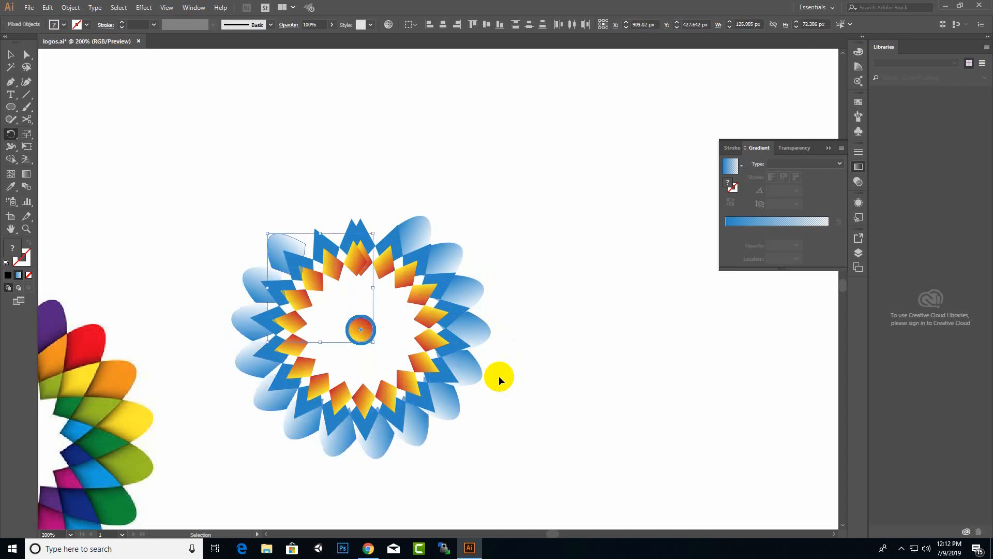
pyautogui.hotkey('ctrl', 'd')
pyautogui.hotkey('ctrl', 'd')
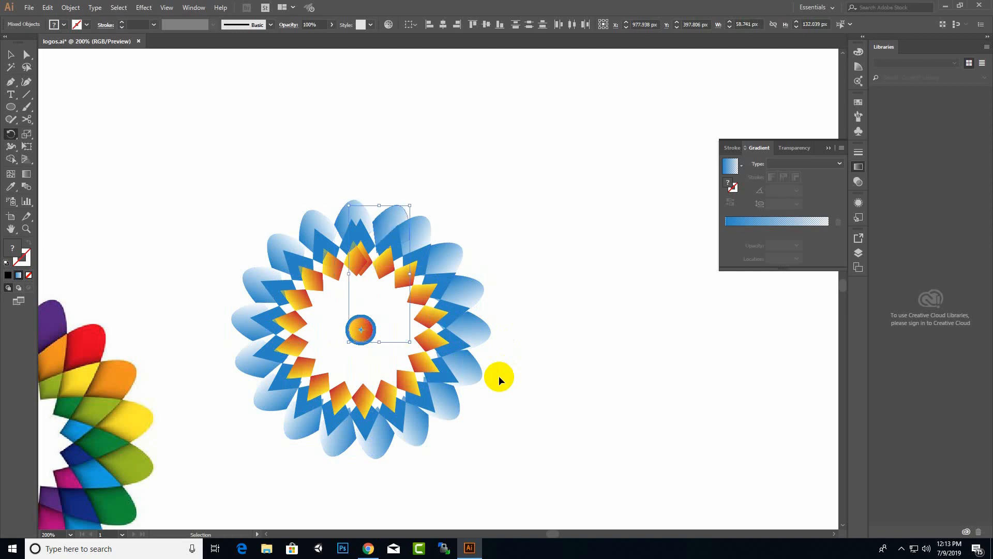
pyautogui.click(13, 56)
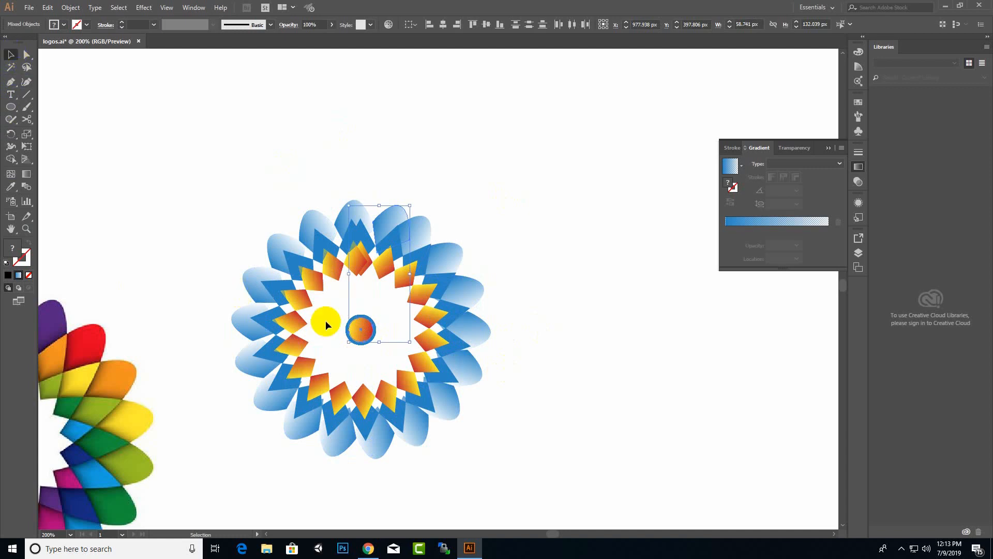
# Move the entire petal flower off the artboard beside the pinwheel logo.
pyautogui.click(483, 274)
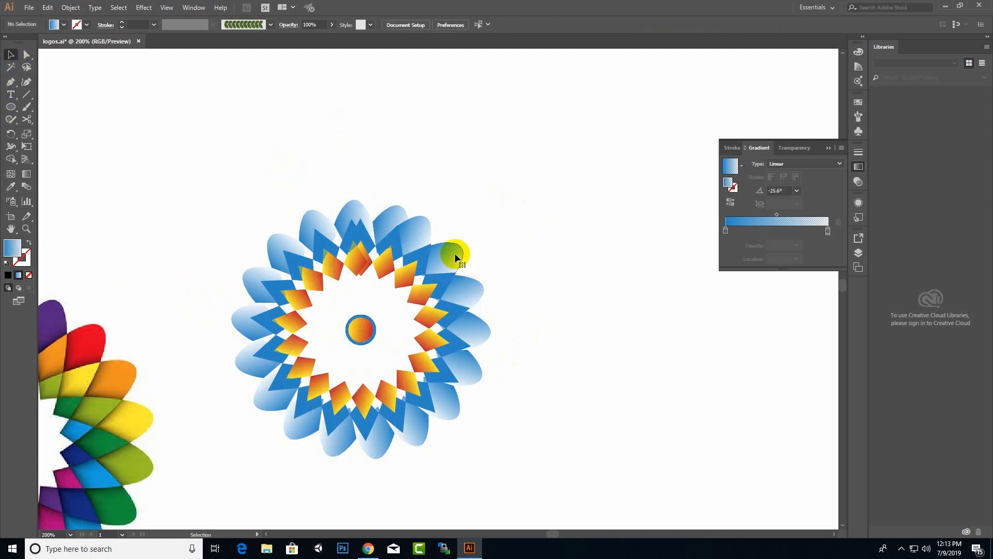
pyautogui.moveTo(585, 131); pyautogui.dragTo(233, 448)
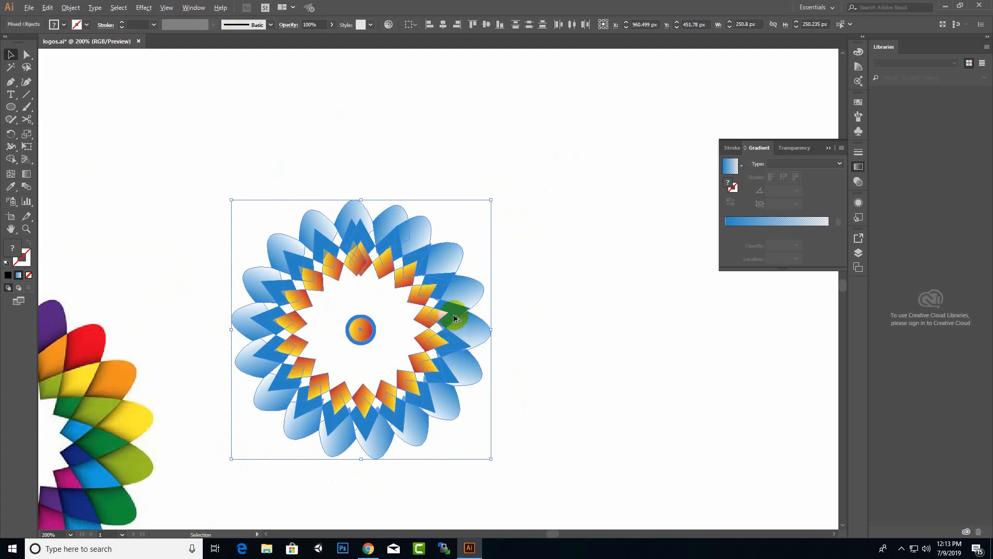
pyautogui.scroll(-3, 453, 315)
pyautogui.moveTo(453, 315); pyautogui.dragTo(825, 368)
pyautogui.scroll(-3, 546, 350)
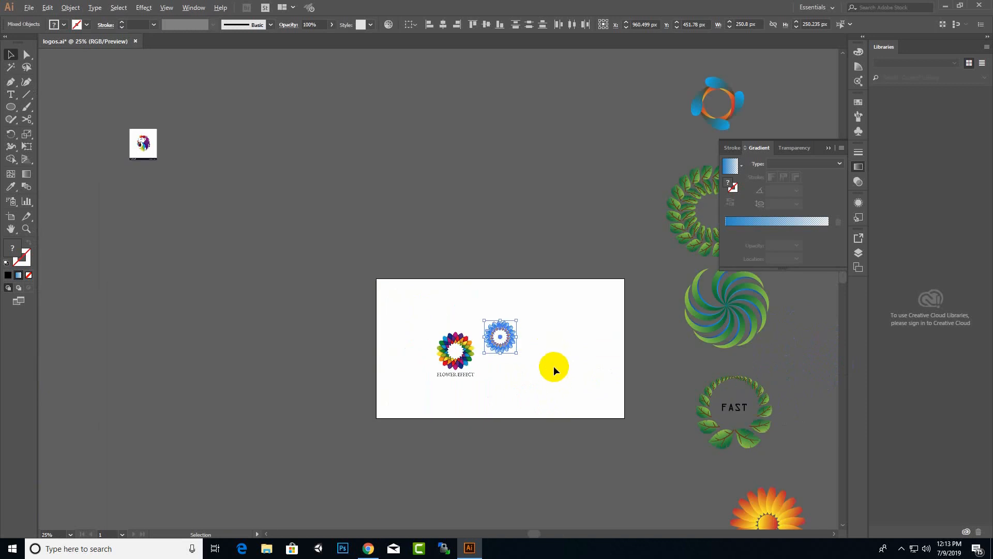
pyautogui.moveTo(509, 342); pyautogui.dragTo(596, 136)
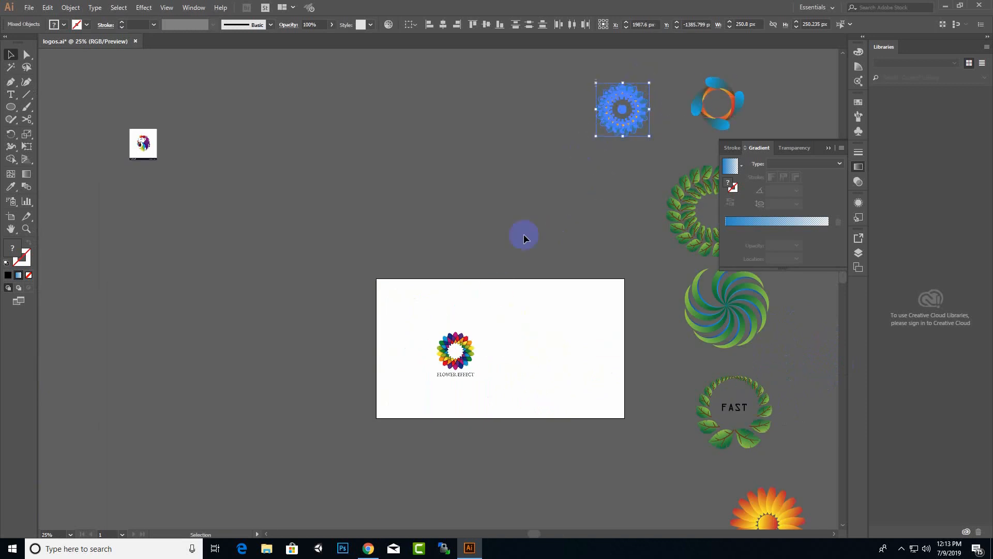
pyautogui.click(463, 343)
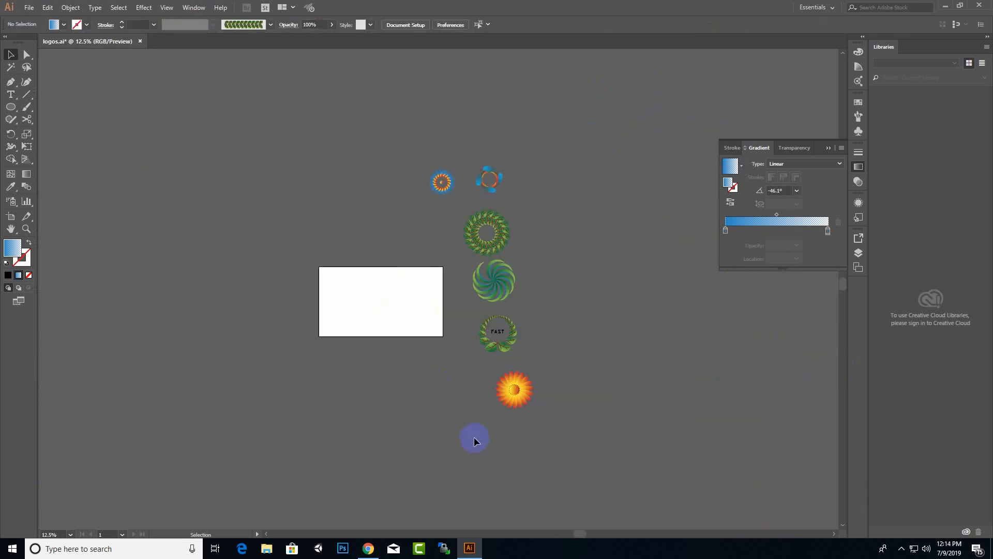